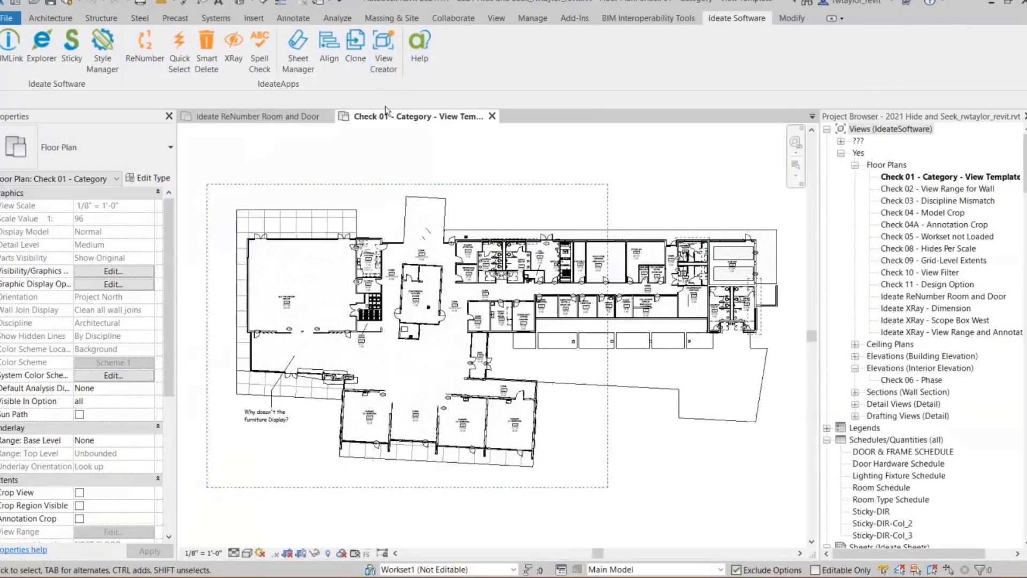
- Switch to the Ideate ReNumber Room and Door floor plan and start ReNumber with the *Rooms rule
left_click(278, 119)
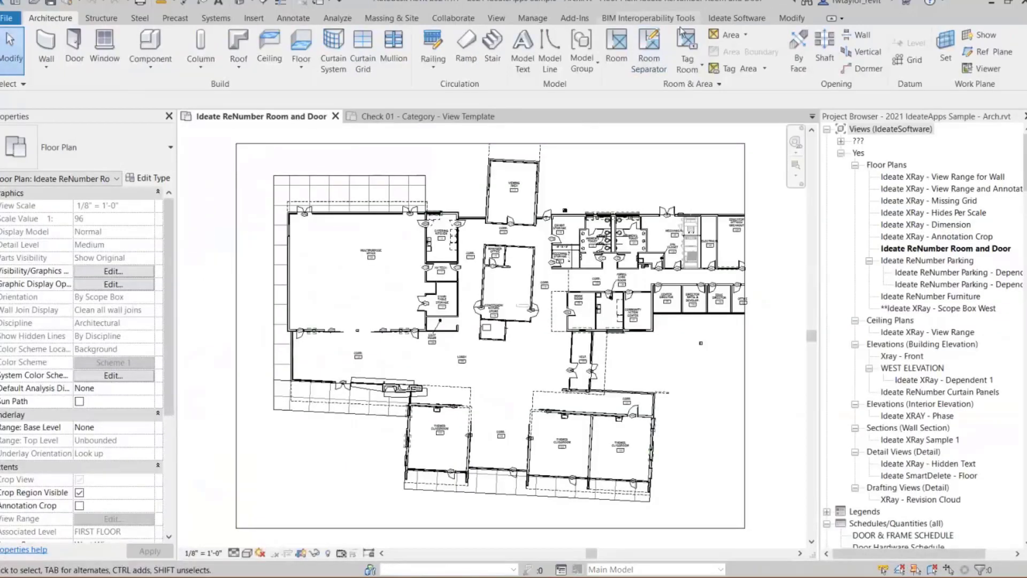
left_click(734, 20)
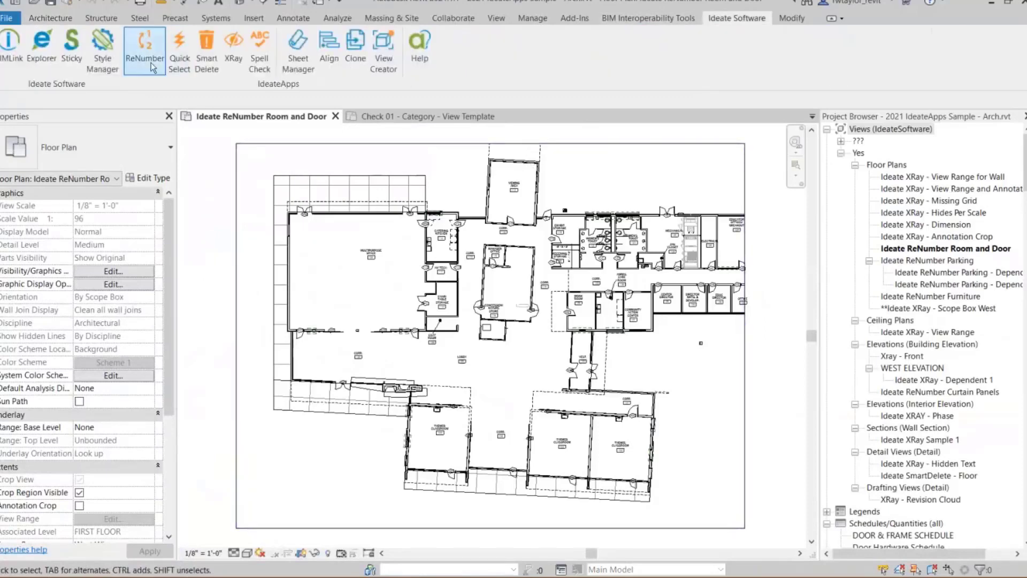
left_click(144, 46)
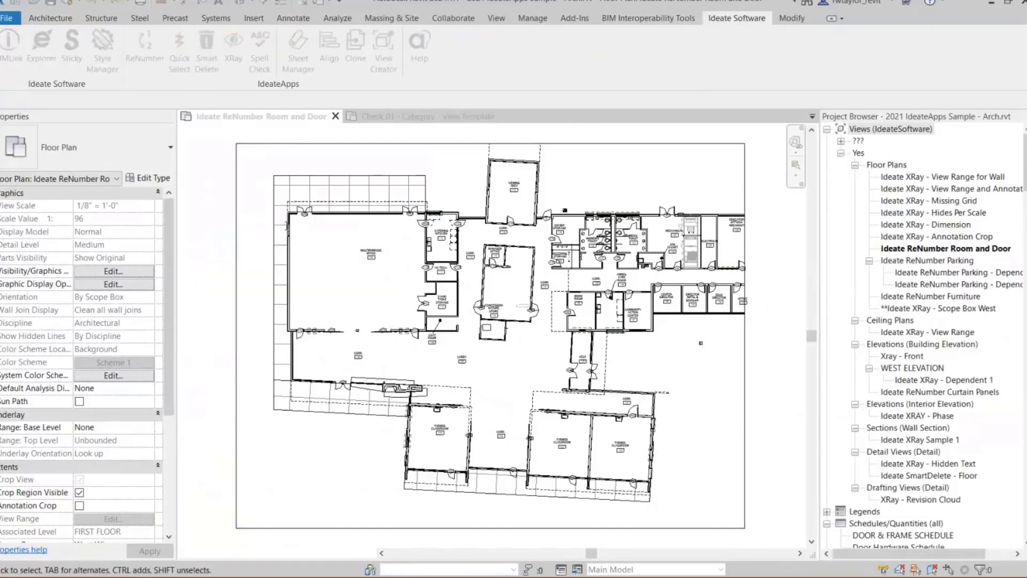
left_click(265, 175)
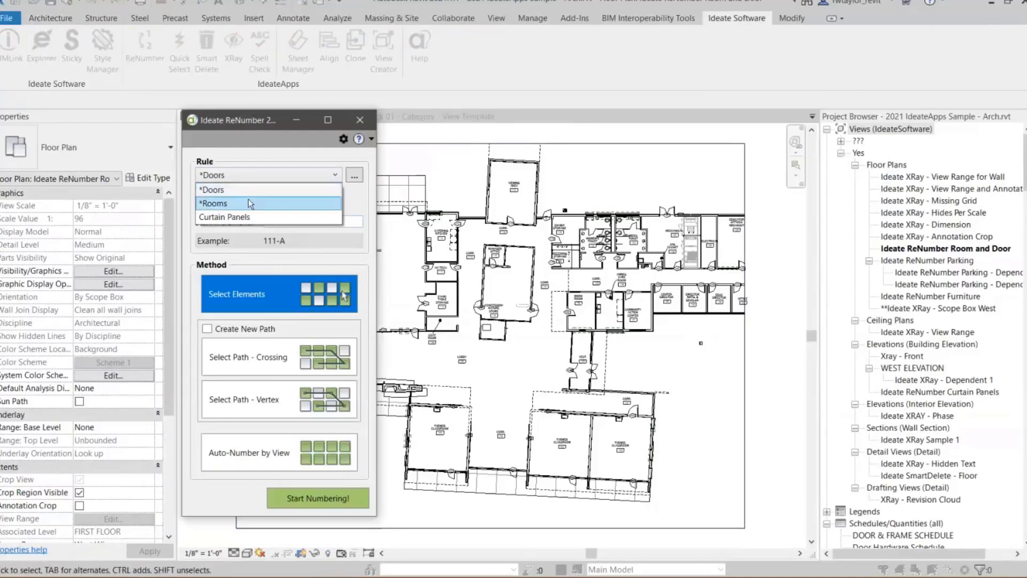
left_click(249, 204)
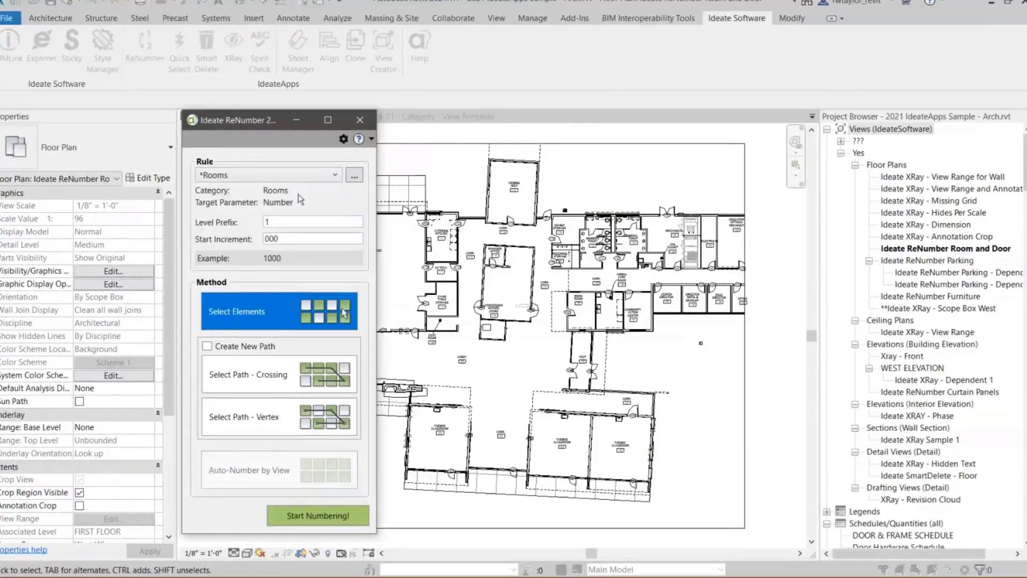
- Examine the numbering rules saved in the Revit project, enlarging the rule manager window and closing it again
left_click(353, 176)
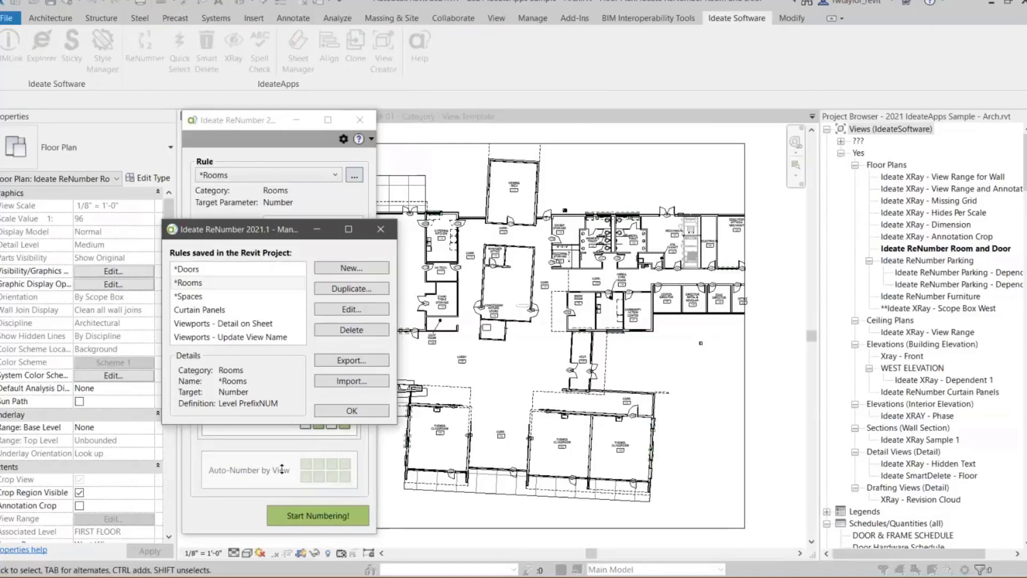
left_click_drag(290, 426, 282, 467)
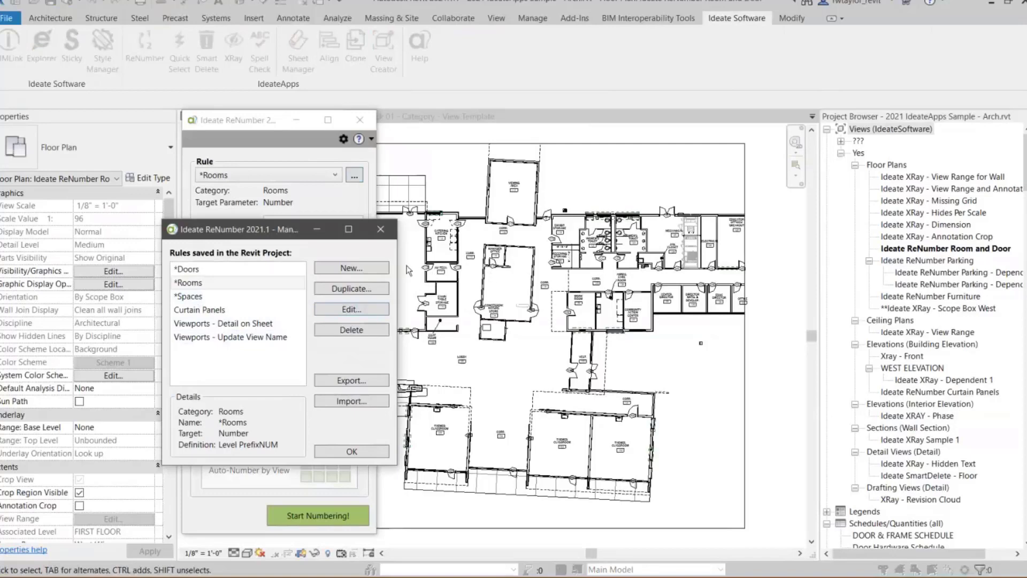
left_click(381, 230)
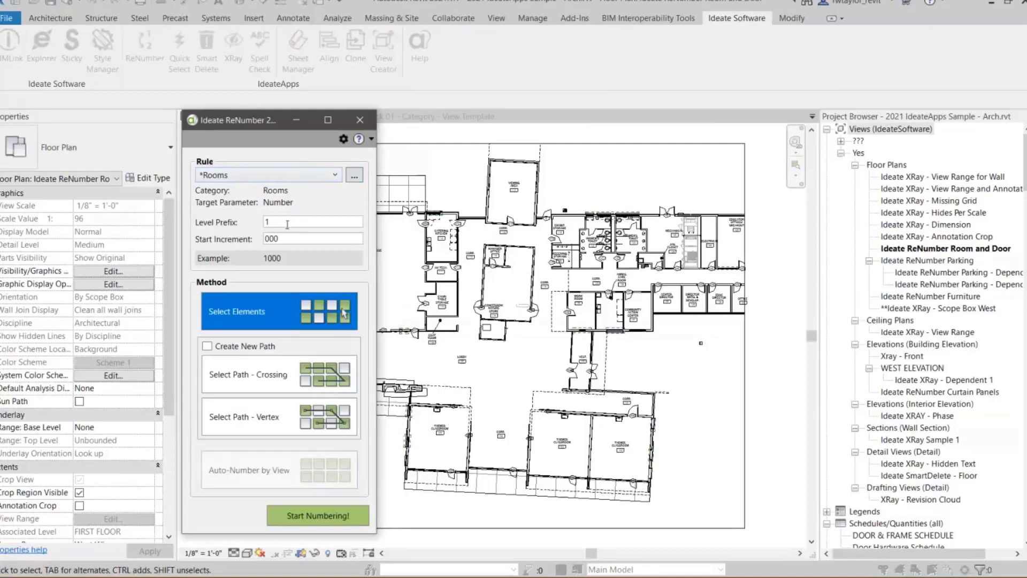
- Set the room numbering to level prefix 5 and start increment 00
left_click_drag(270, 221, 258, 222)
type("5")
left_click(286, 239)
key("BackSpace")
key("Tab")
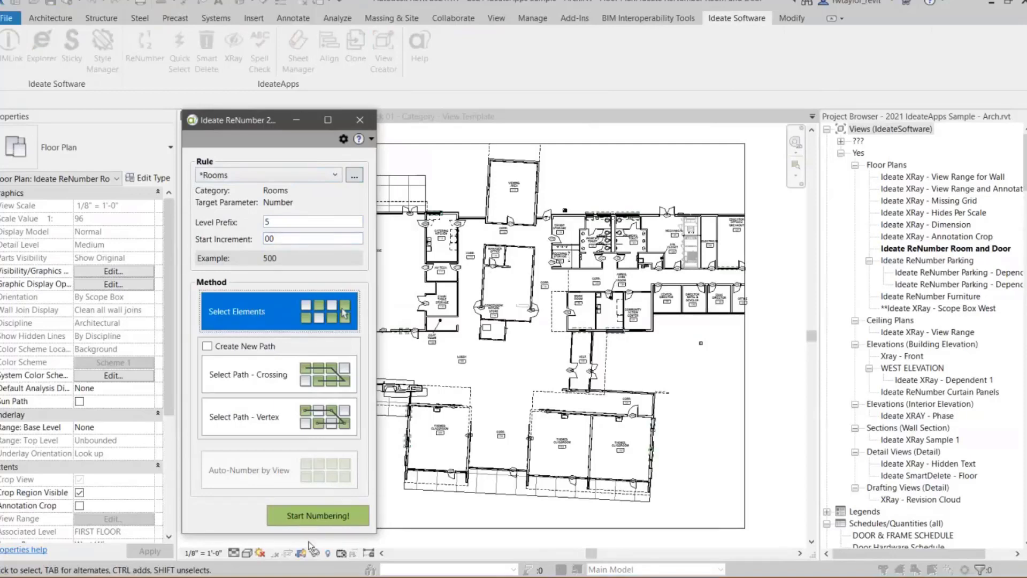
- Number rooms by individual selection from 500: the vestibule, the corridor 104, Themed Classrooms 103 and 102, and the corridor 101
left_click(316, 515)
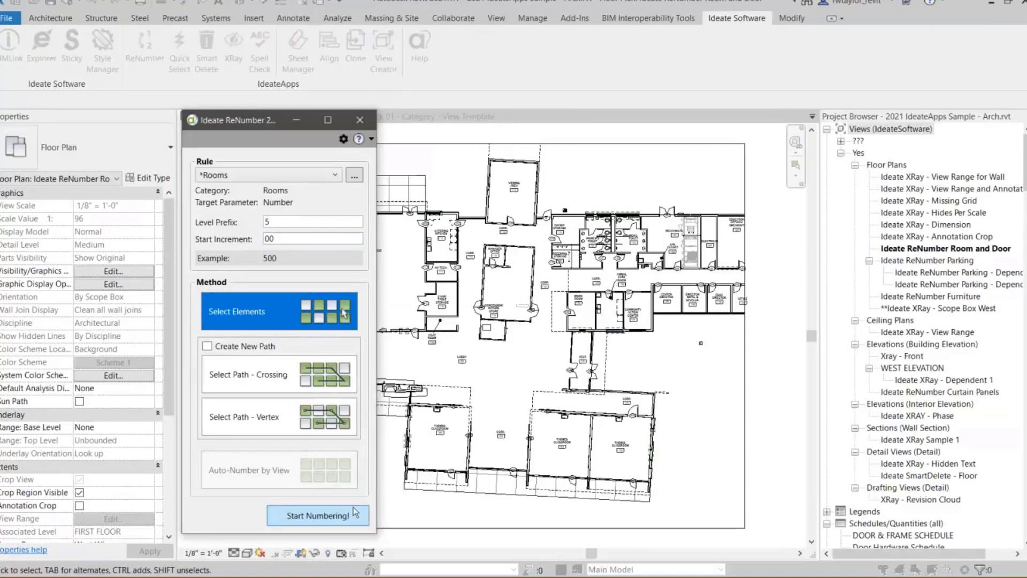
scroll(604, 413, "up", 5)
scroll(604, 413, "up", 1)
middle_click_drag(596, 392, 611, 290)
left_click(564, 165)
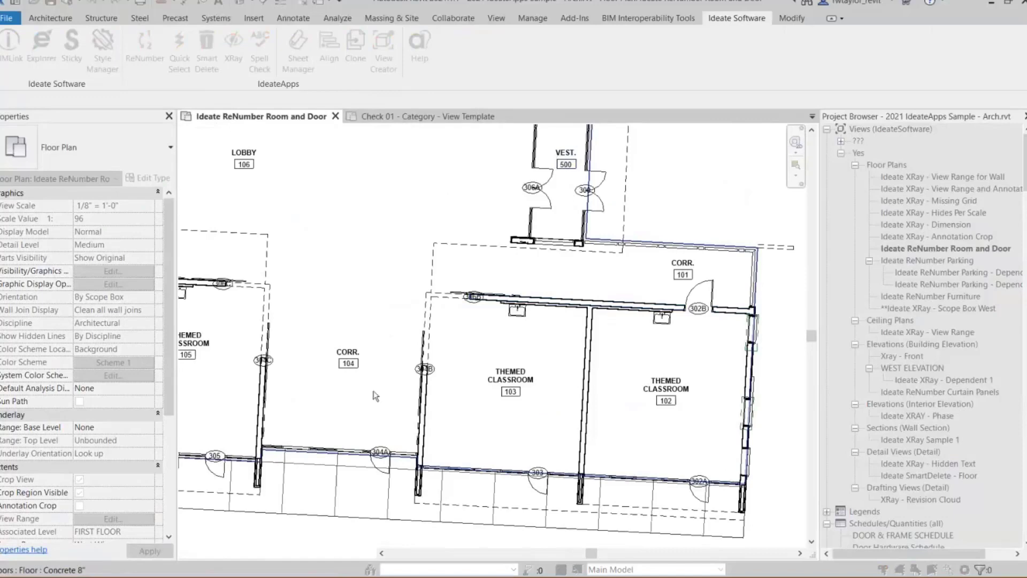
left_click(345, 371)
left_click(510, 391)
left_click(664, 401)
left_click(682, 274)
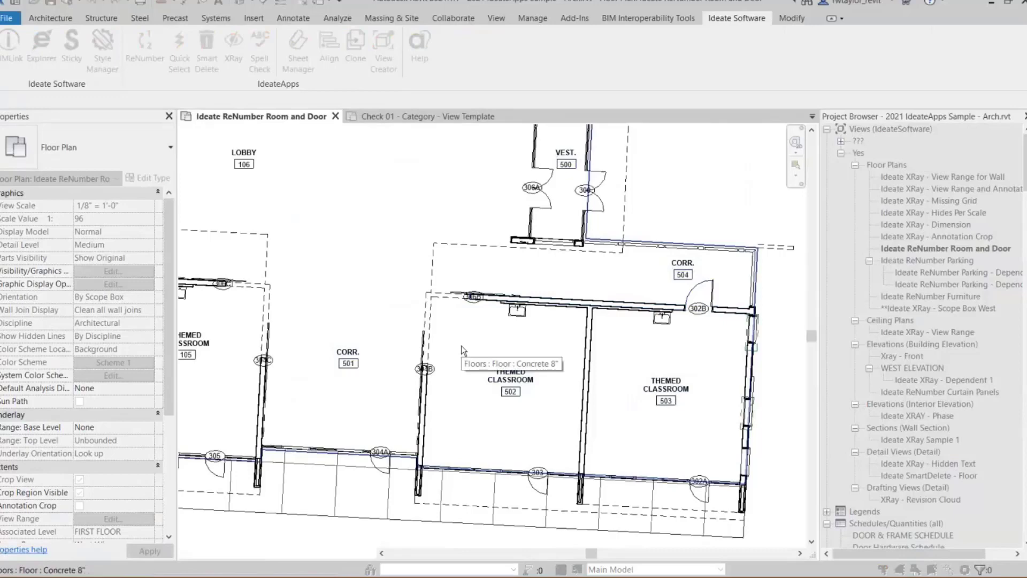
key("Escape")
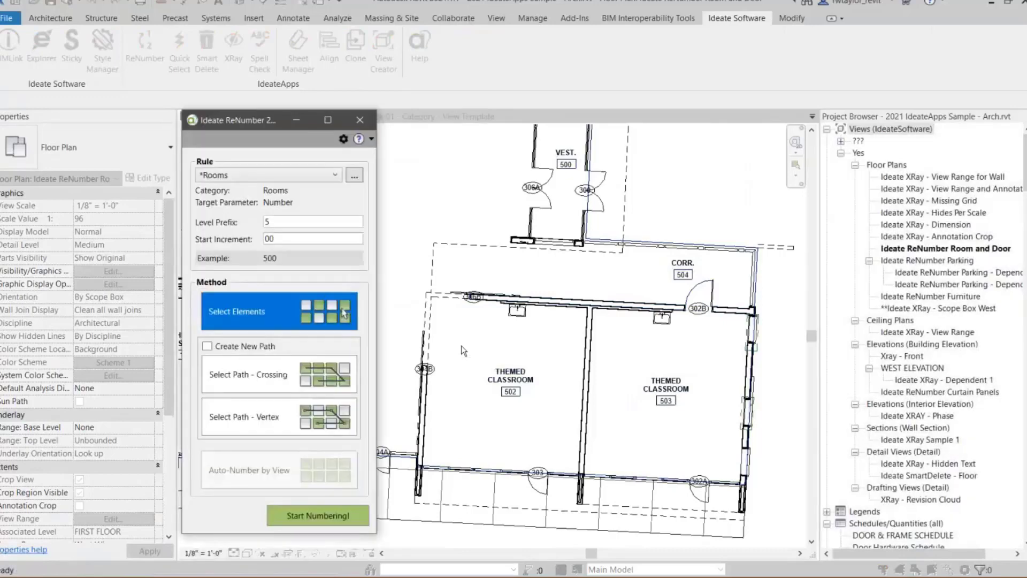
- Using a new crossing path, draw the first segments from the vestibule into Themed Classroom 503 and across to Themed Classroom 105
left_click(207, 346)
left_click(265, 375)
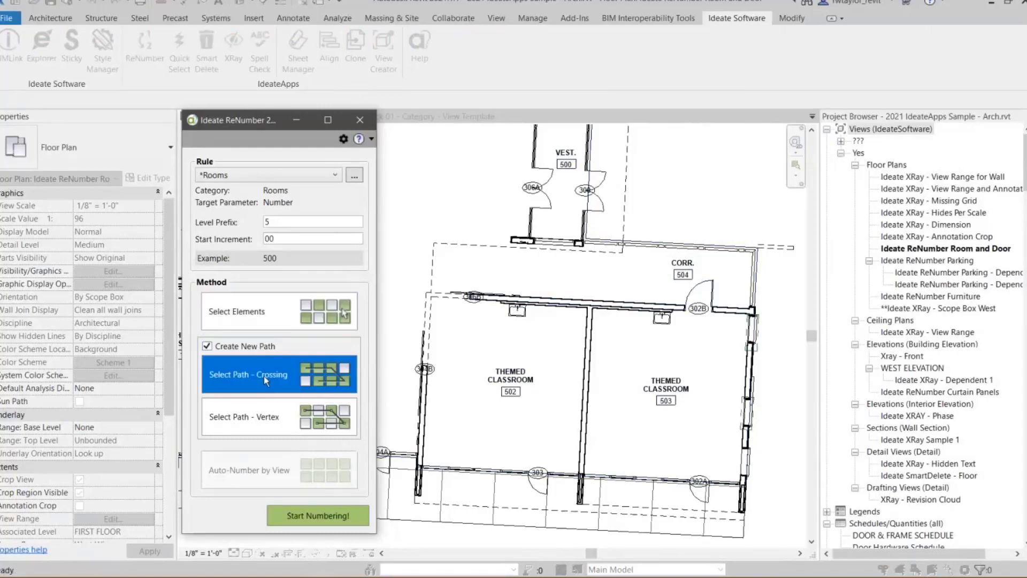
left_click(317, 515)
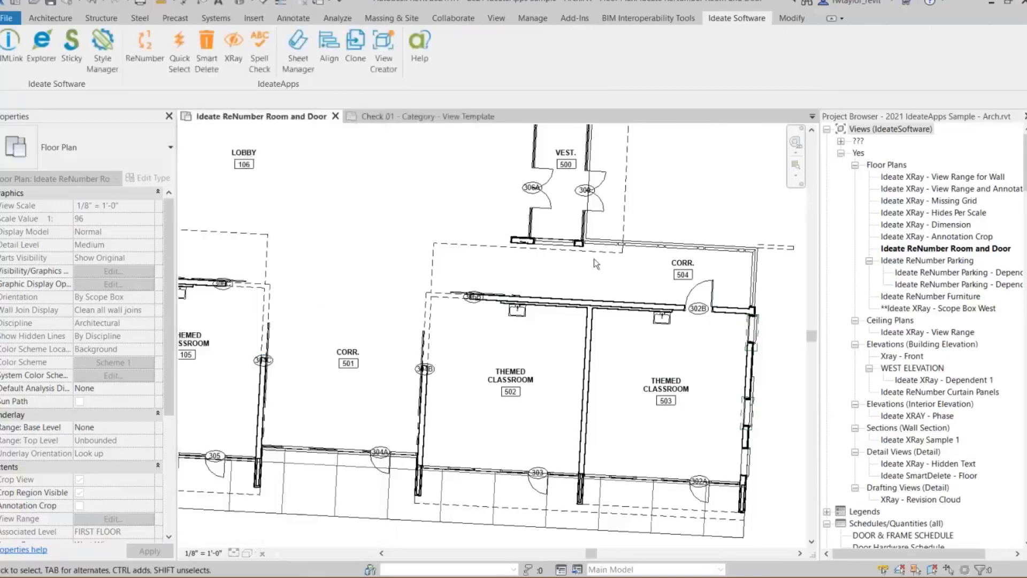
left_click(564, 189)
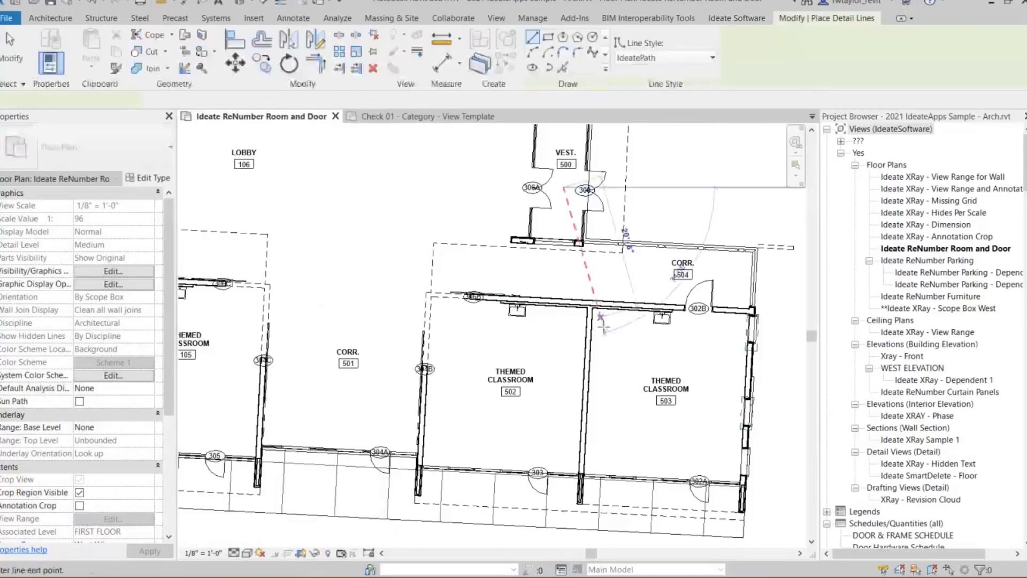
left_click(630, 393)
scroll(631, 402, "down", 2)
middle_click_drag(594, 407, 652, 422)
left_click(417, 401)
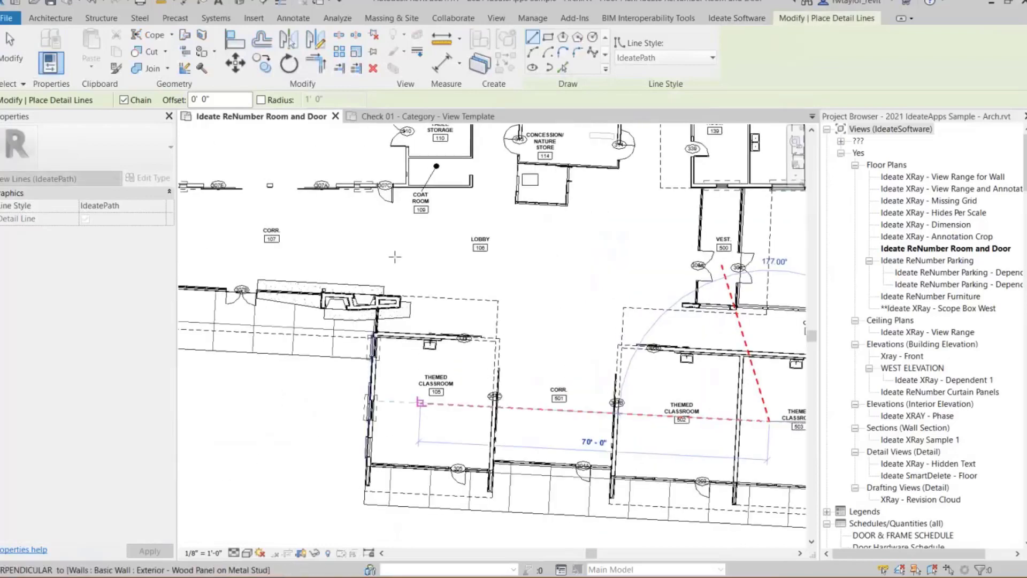
- Continue the path through the multipurpose space, catering kitchen, chair/table storage and concession/nature store, and finish it in the viewing area
middle_click_drag(402, 262, 411, 436)
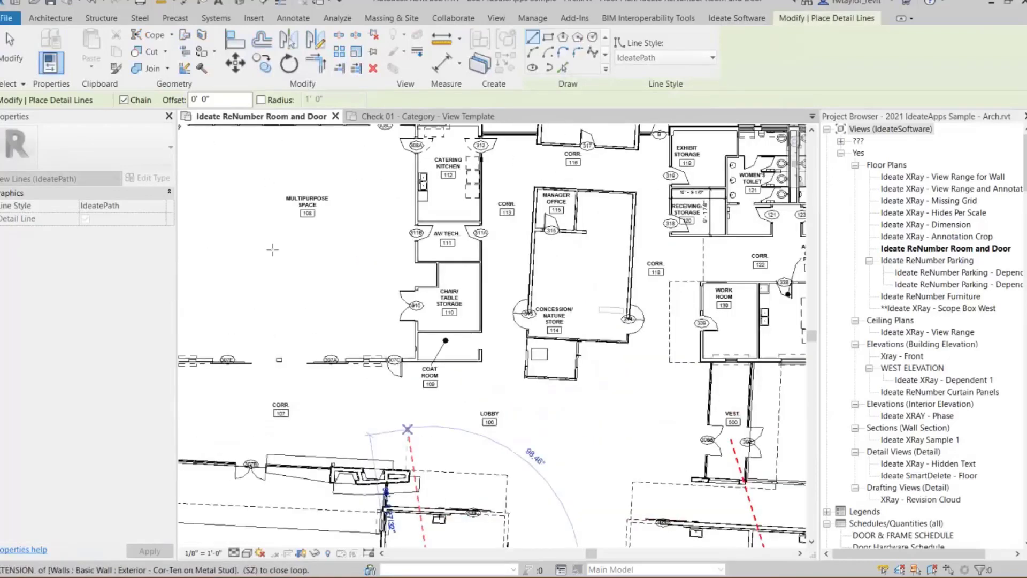
left_click(265, 252)
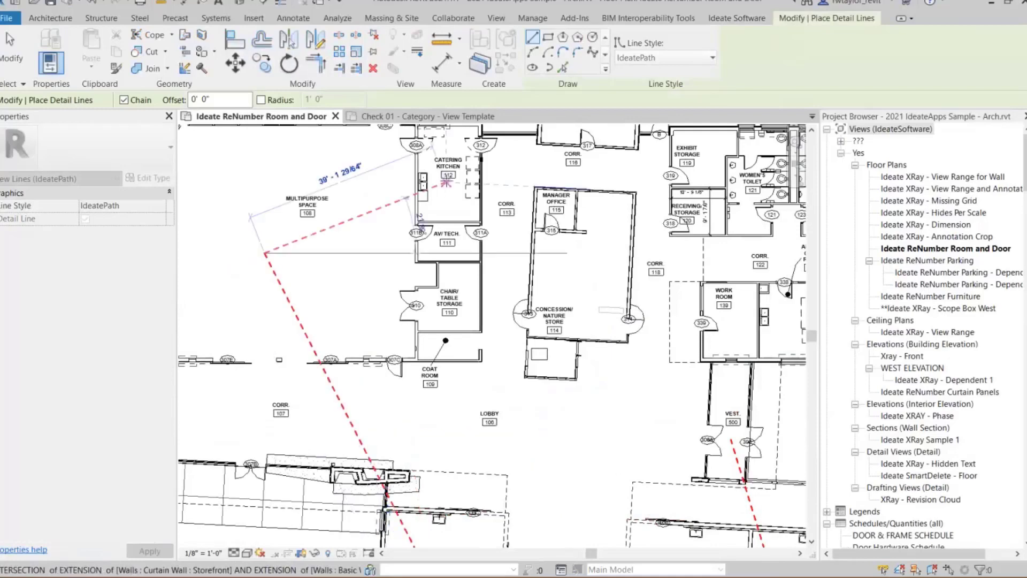
left_click(446, 182)
left_click(453, 310)
left_click(557, 278)
middle_click_drag(542, 292, 465, 397)
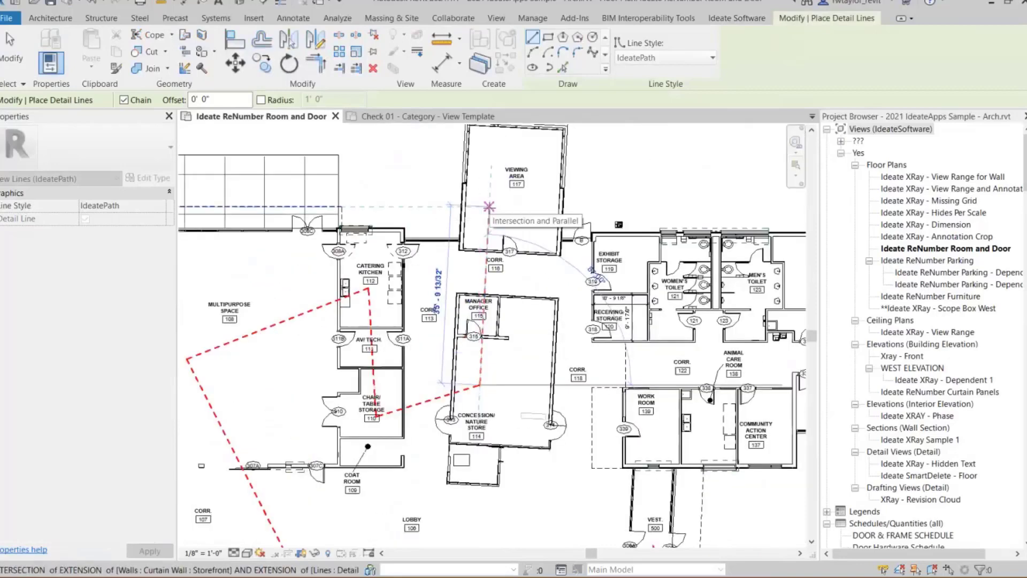
left_click(489, 206)
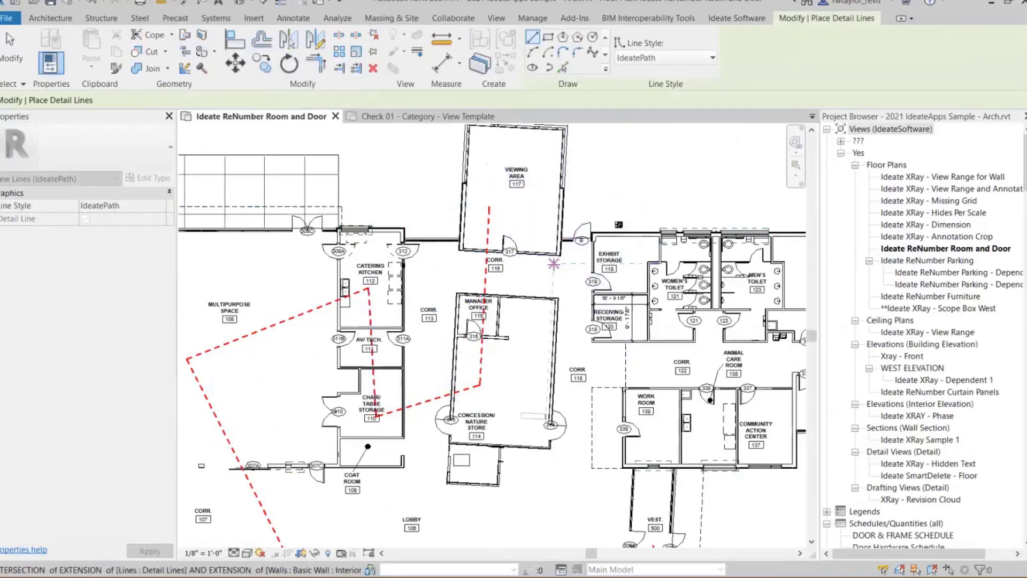
scroll(560, 256, "down", 5)
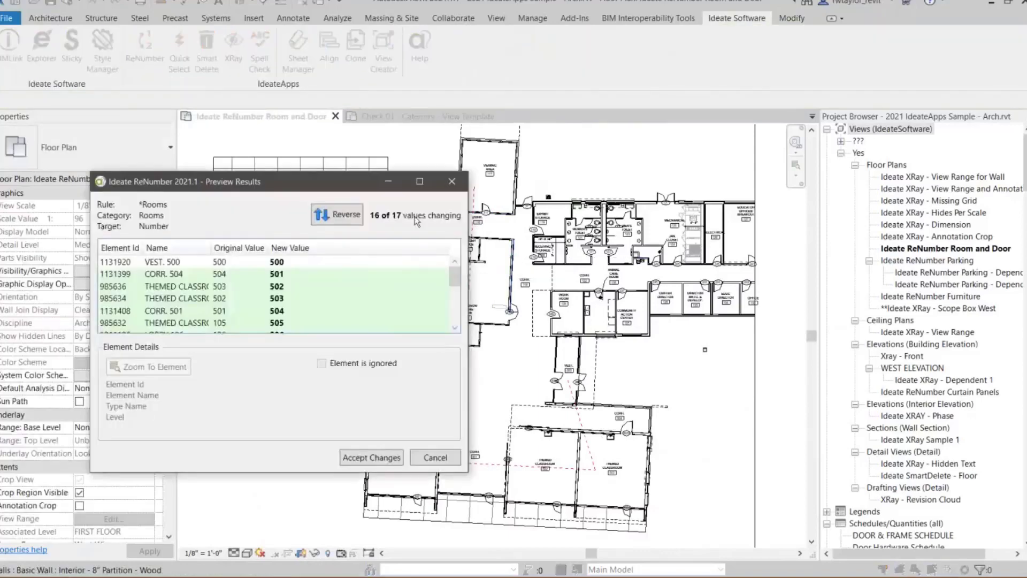
- Enlarge the preview of the numbering results and mark CORR. 116 as ignored
left_click_drag(321, 67, 320, 50)
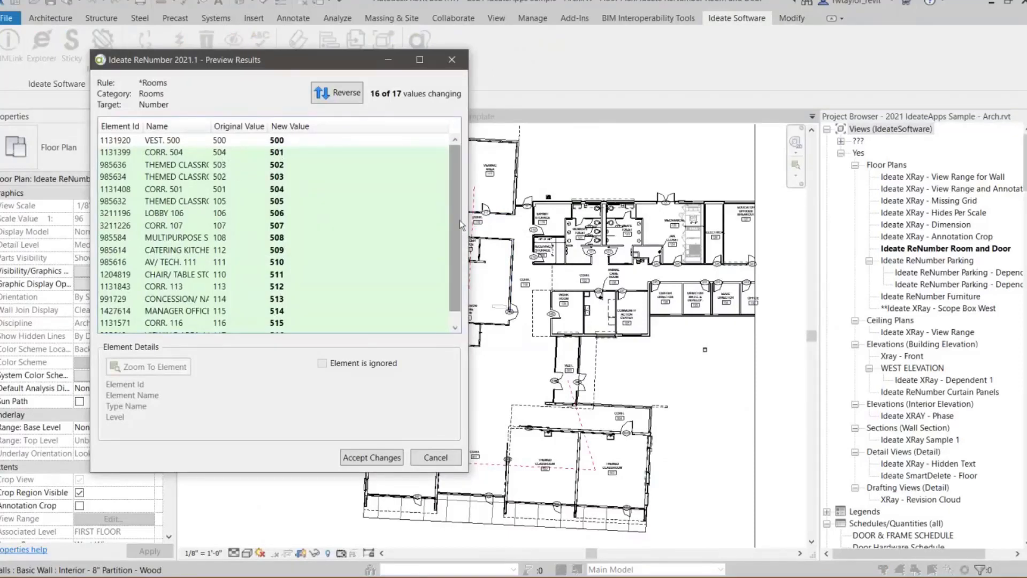
scroll(455, 222, "down", 1)
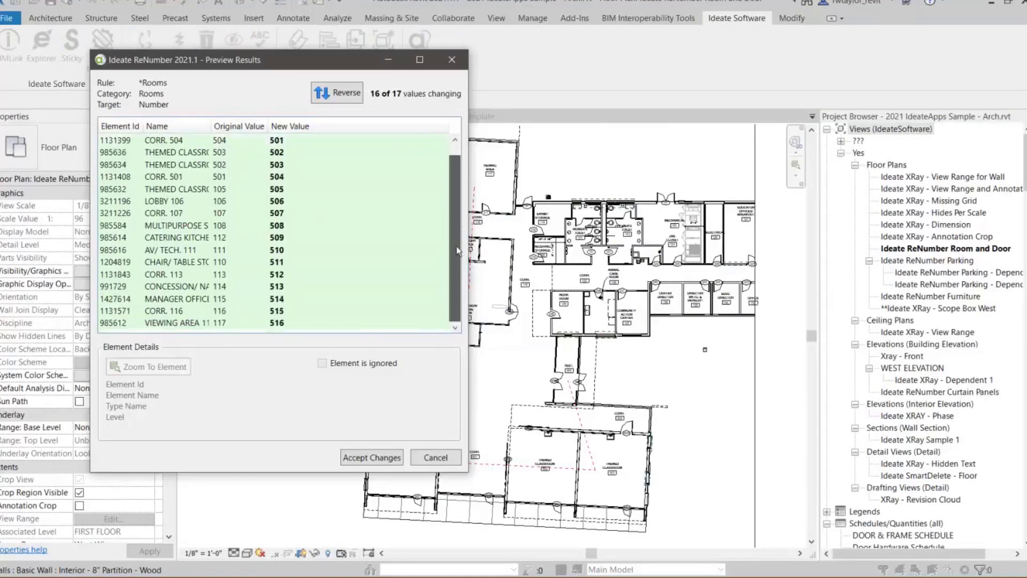
left_click(262, 314)
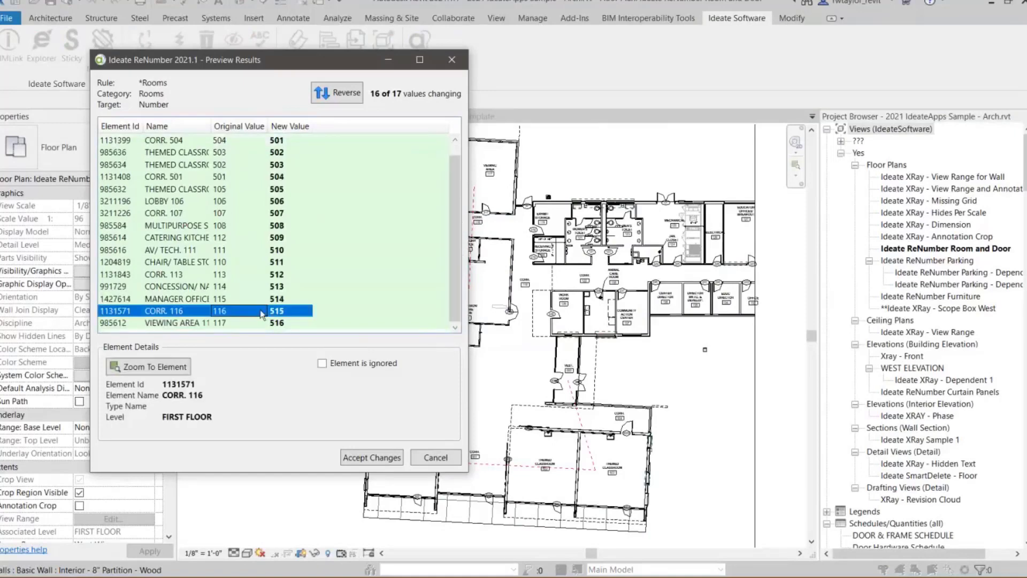
left_click(322, 365)
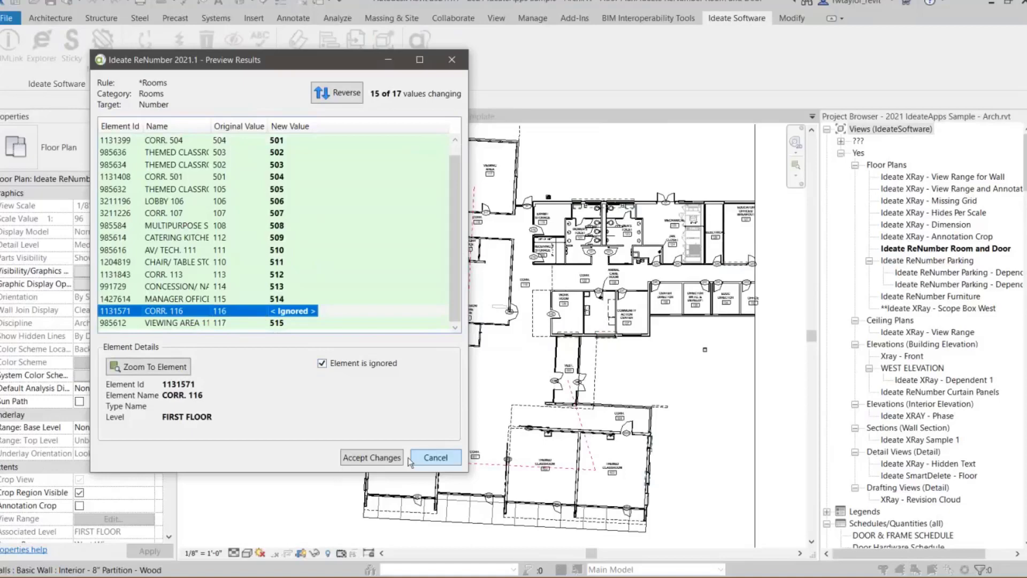
- Preview the room numbering in reversed order and restore the original direction
left_click(337, 95)
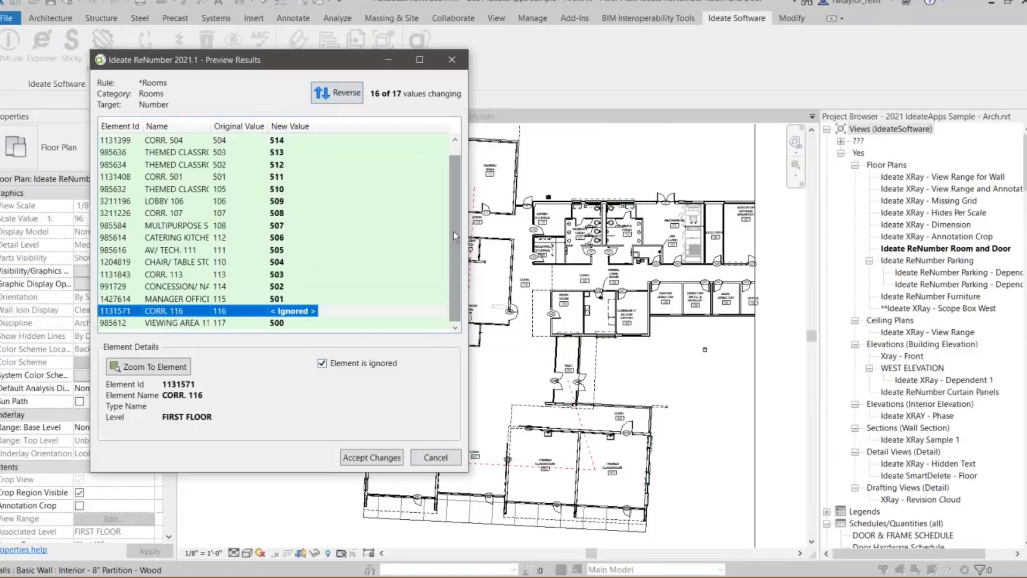
scroll(454, 231, "up", 1)
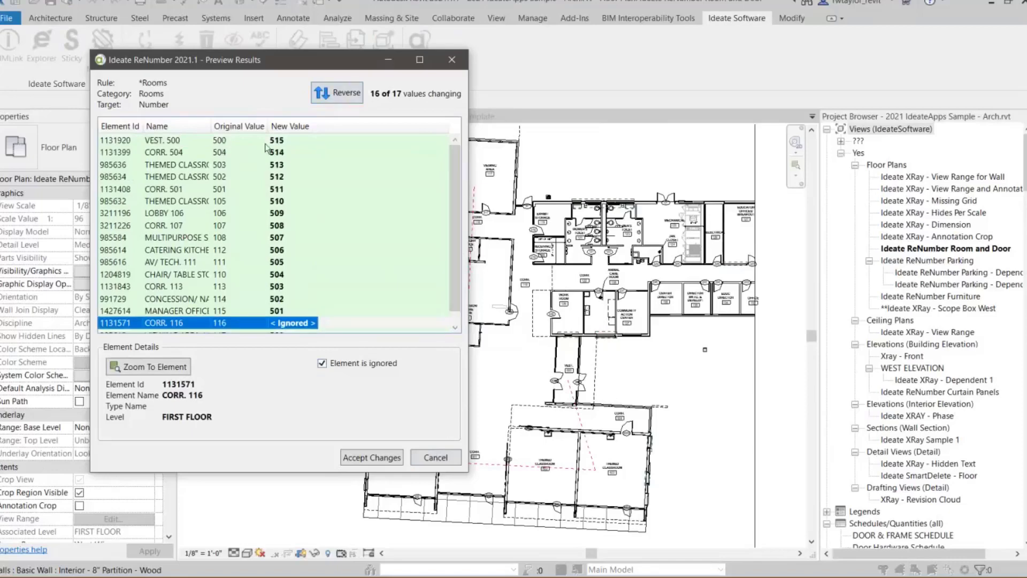
left_click(332, 100)
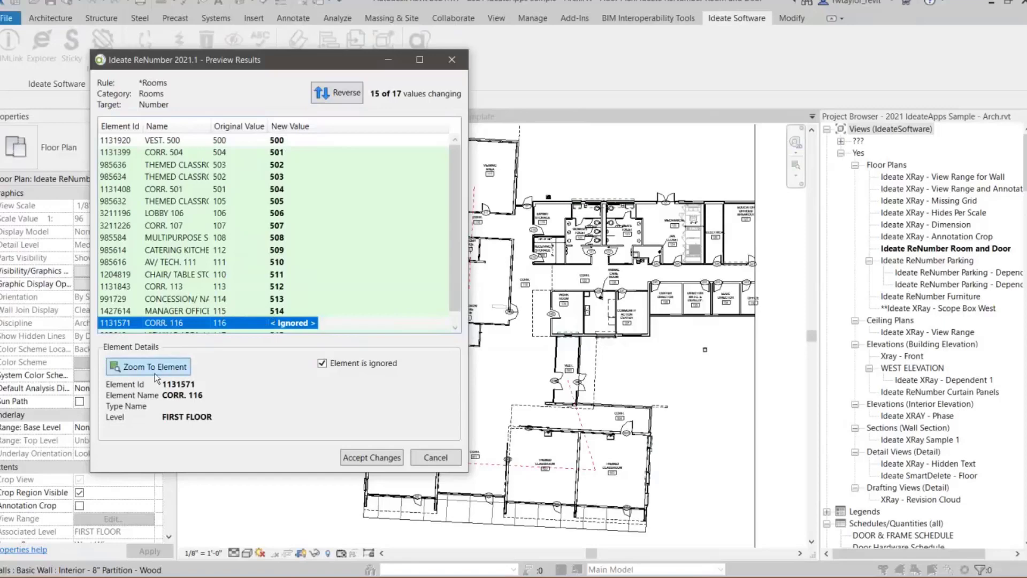
- Accept the previewed room numbers, close ReNumber and inspect the rooms along the path in the plan
left_click(373, 459)
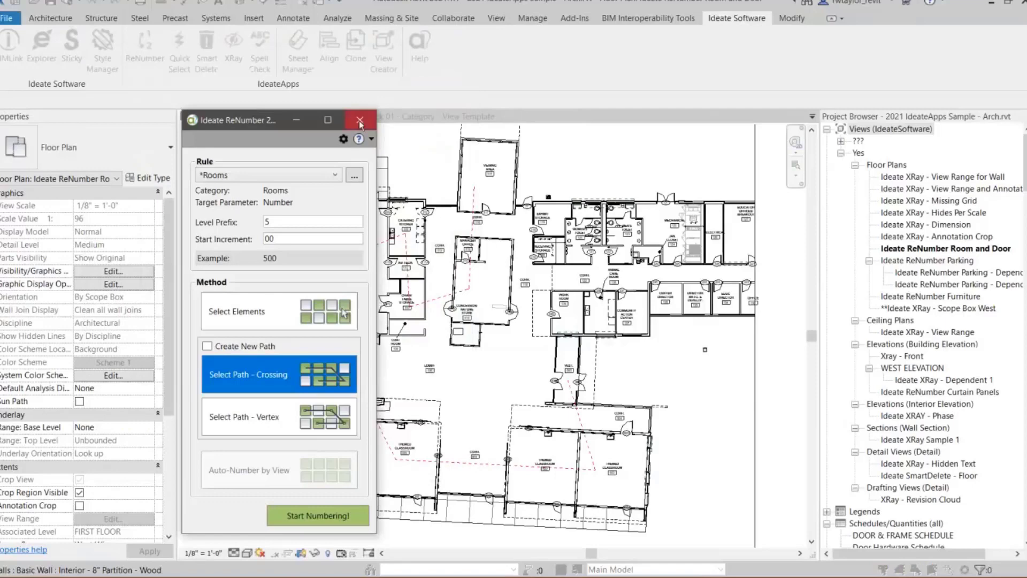
left_click(359, 121)
scroll(590, 413, "up", 5)
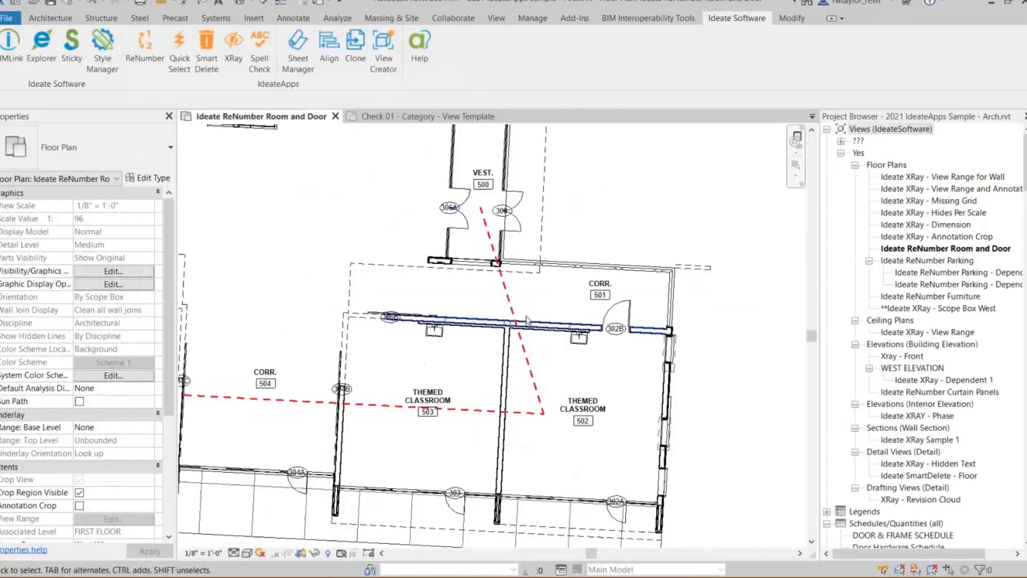
scroll(342, 420, "down", 2)
middle_click_drag(436, 417, 666, 430)
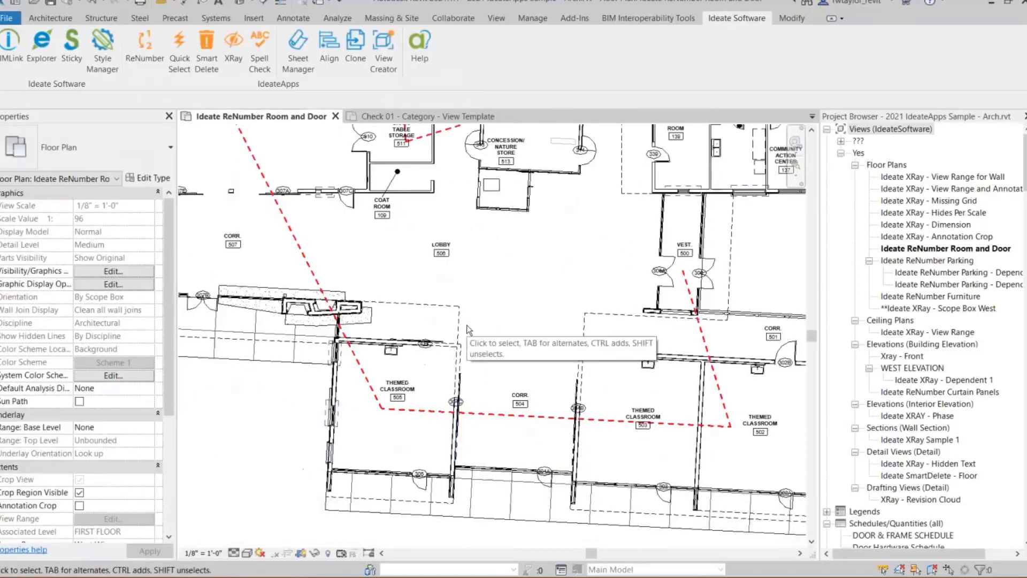
scroll(700, 335, "up", 2)
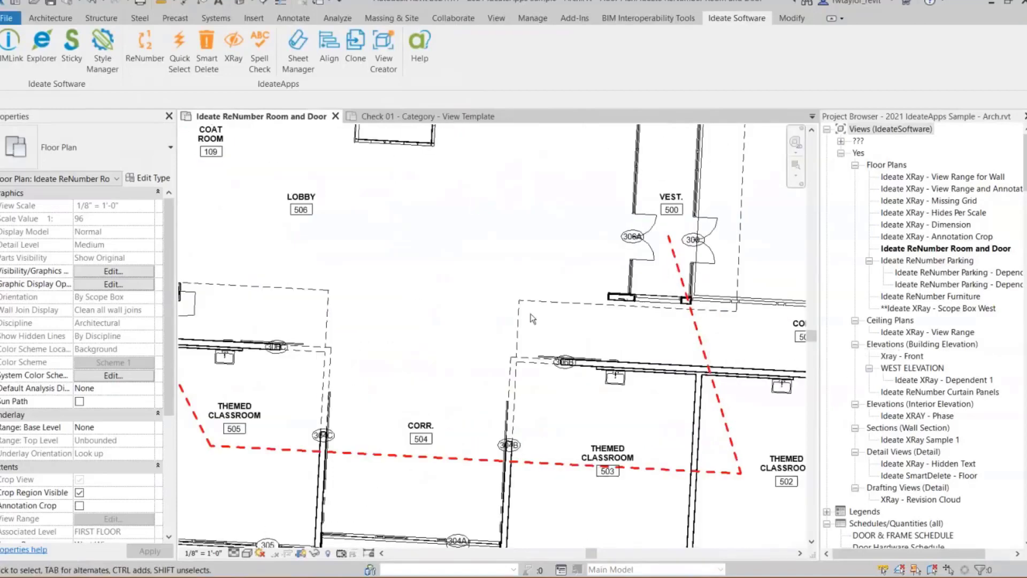
left_click(145, 51)
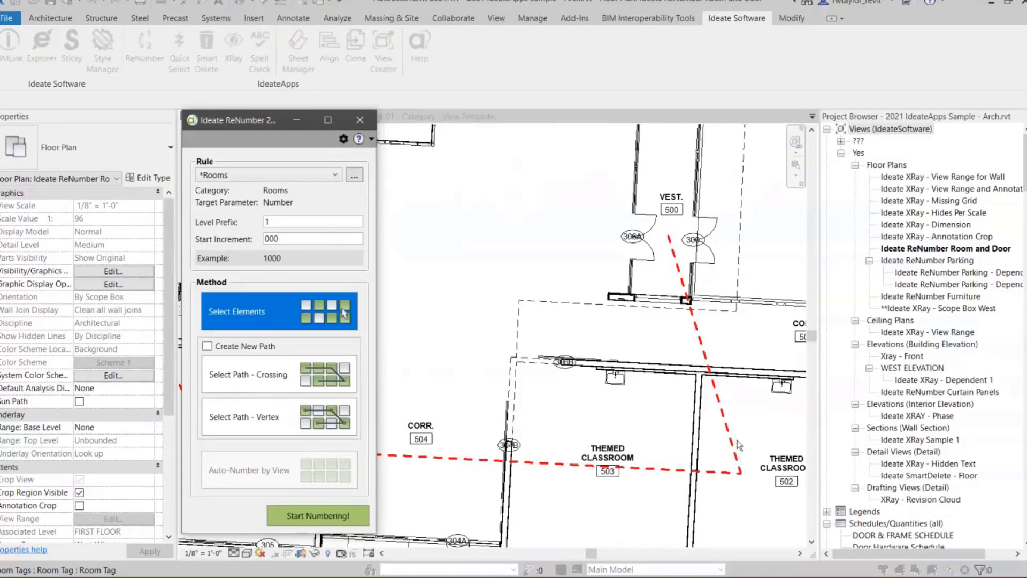
left_click(678, 409)
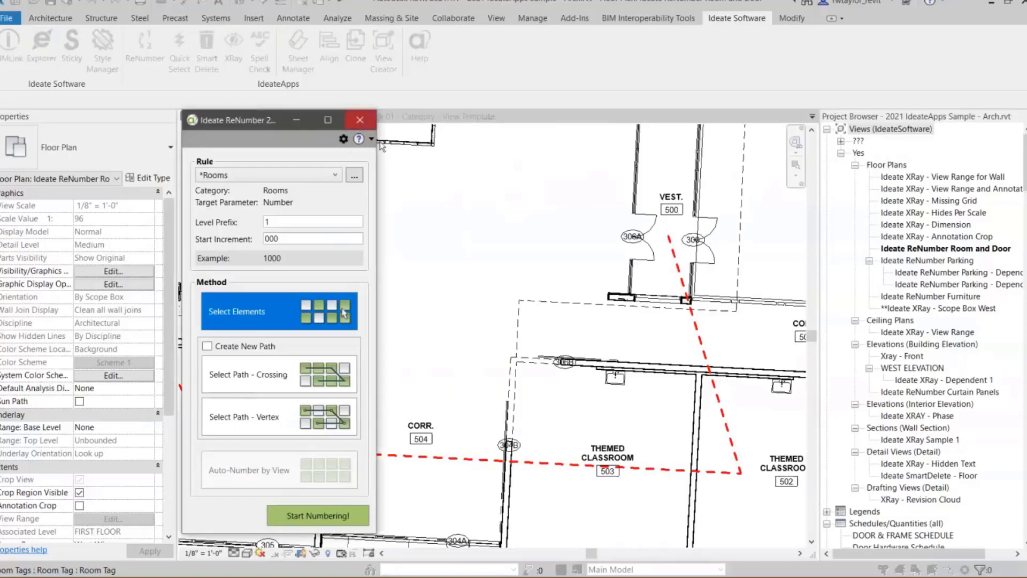
left_click(360, 120)
- Reopen ReNumber and configure the Rooms rule with level prefix 6, start increment 00 and the Select Path - Vertex method
middle_click_drag(589, 305, 390, 284)
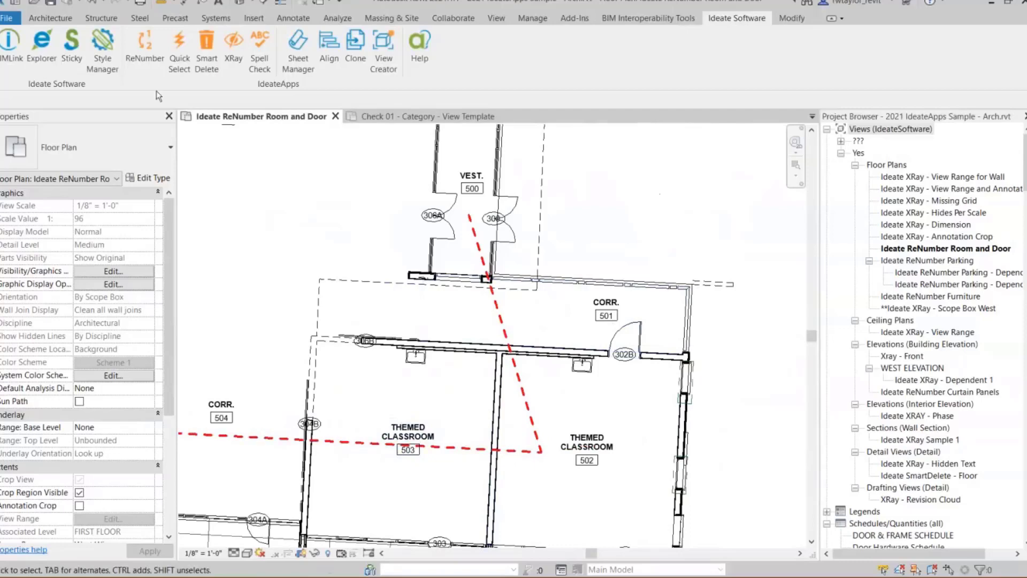
left_click(144, 70)
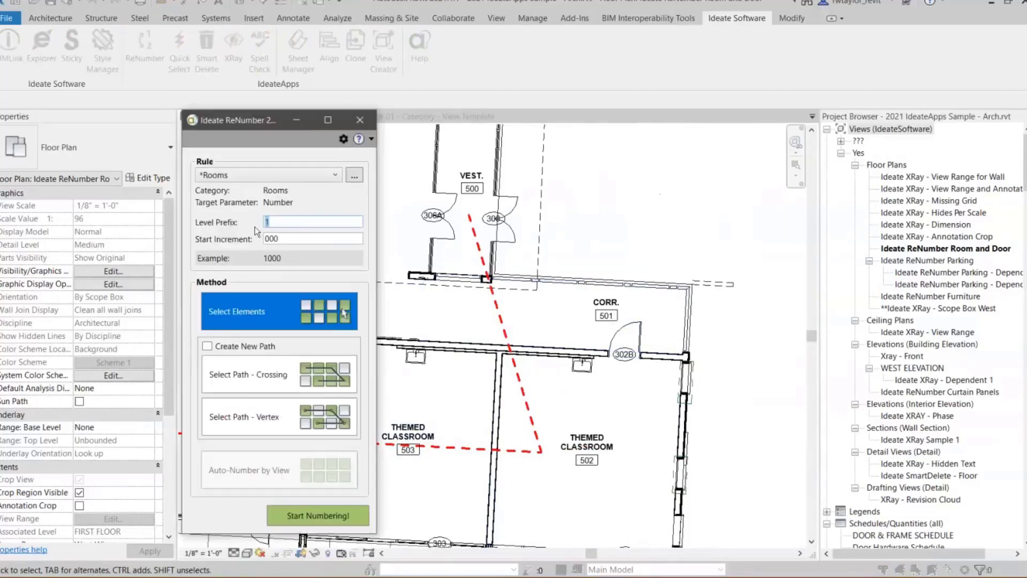
left_click(293, 238)
key("BackSpace")
left_click(262, 297)
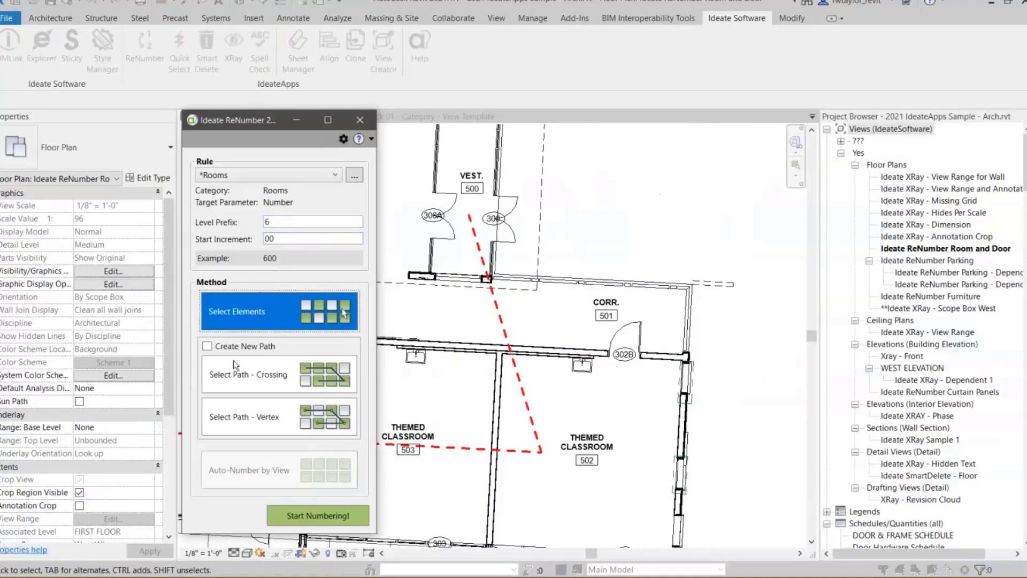
left_click(262, 425)
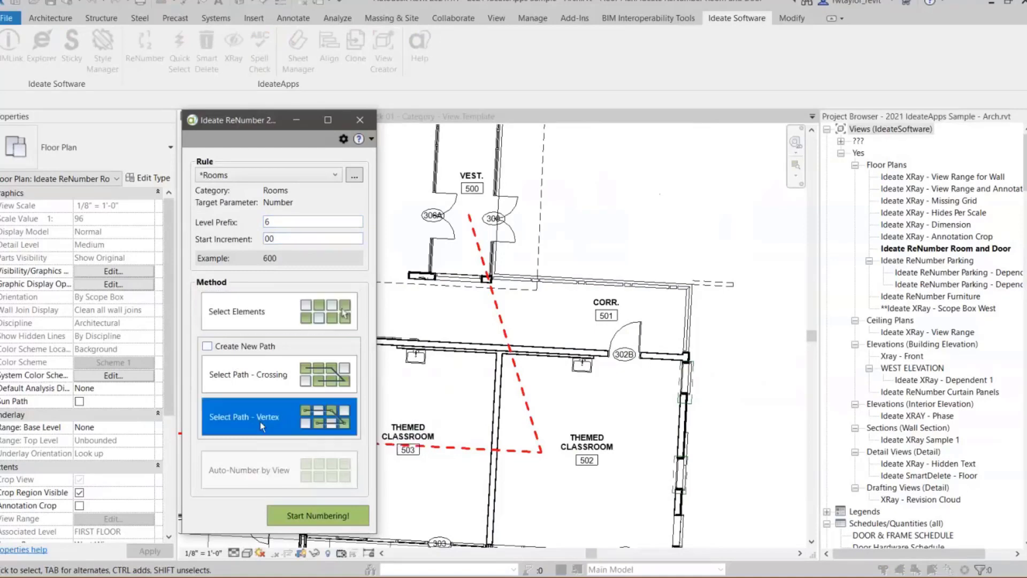
- Number the rooms at the vertices of the red dashed path, enlarging the results preview and accepting the changes
left_click(316, 518)
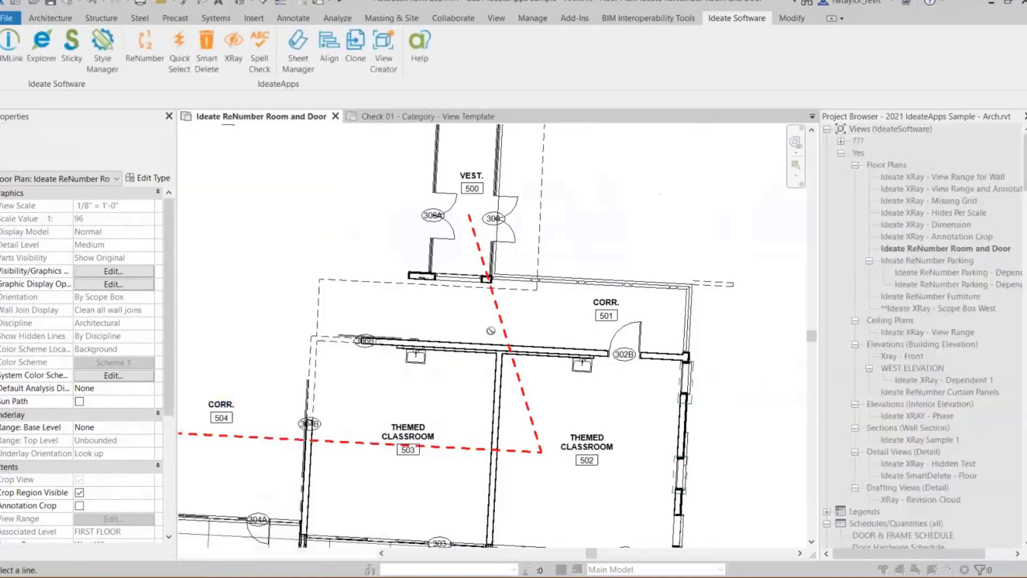
left_click(501, 327)
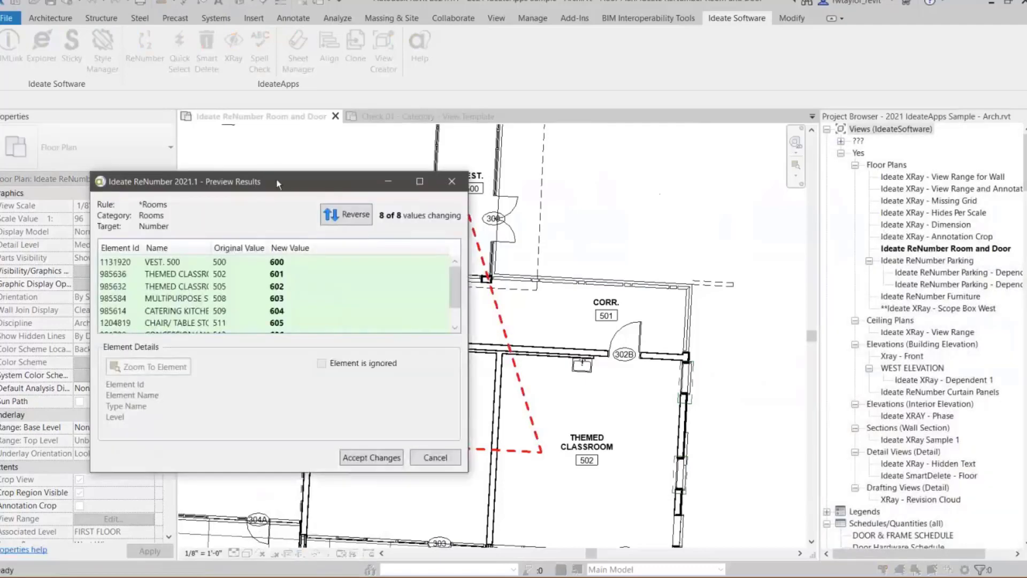
left_click_drag(265, 167, 266, 91)
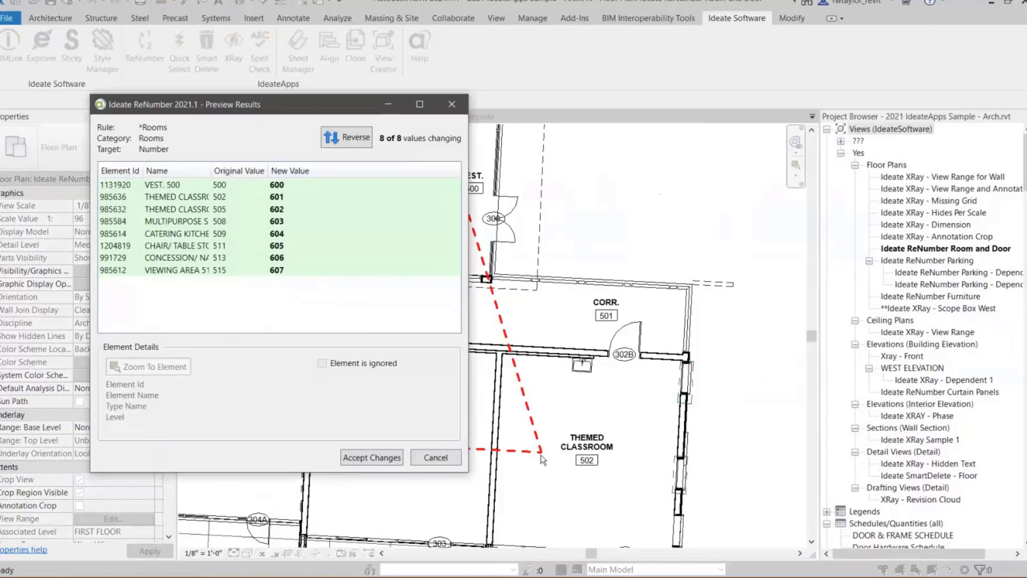
left_click(372, 458)
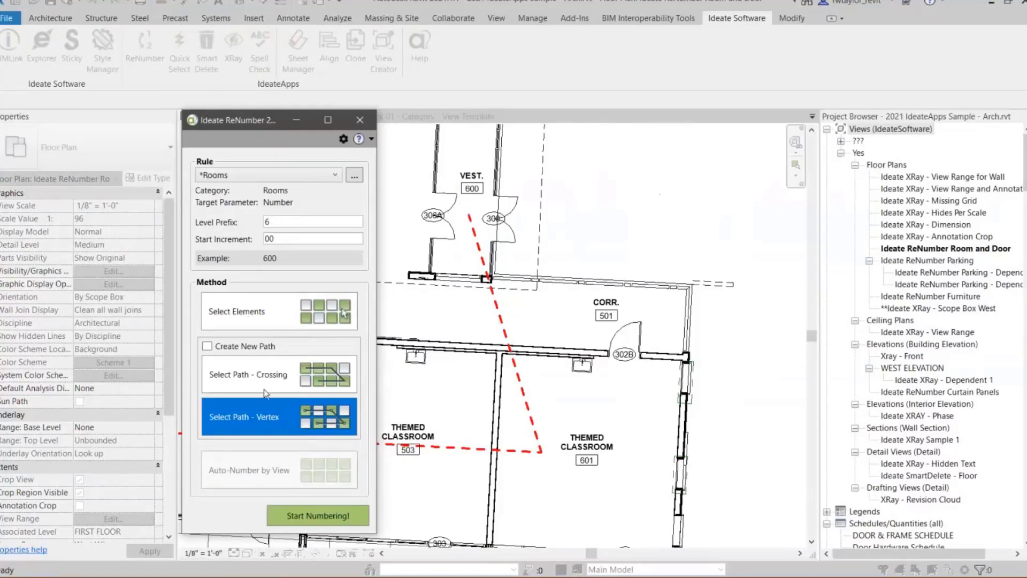
- Switch to the Doors rule, change the start increment to A and start numbering with Auto-Number by View
left_click(264, 176)
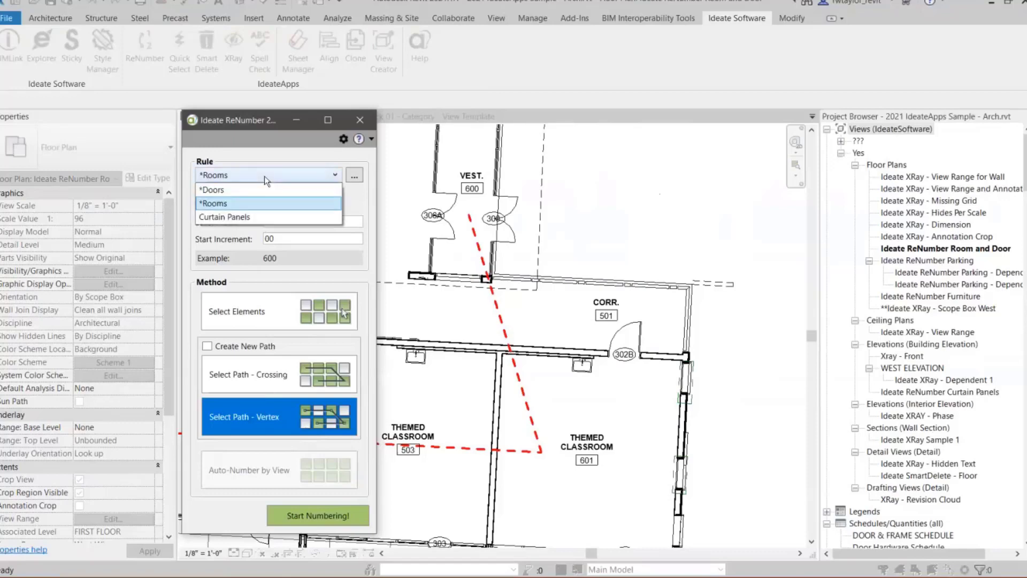
left_click(240, 189)
left_click(269, 222)
key("BackSpace")
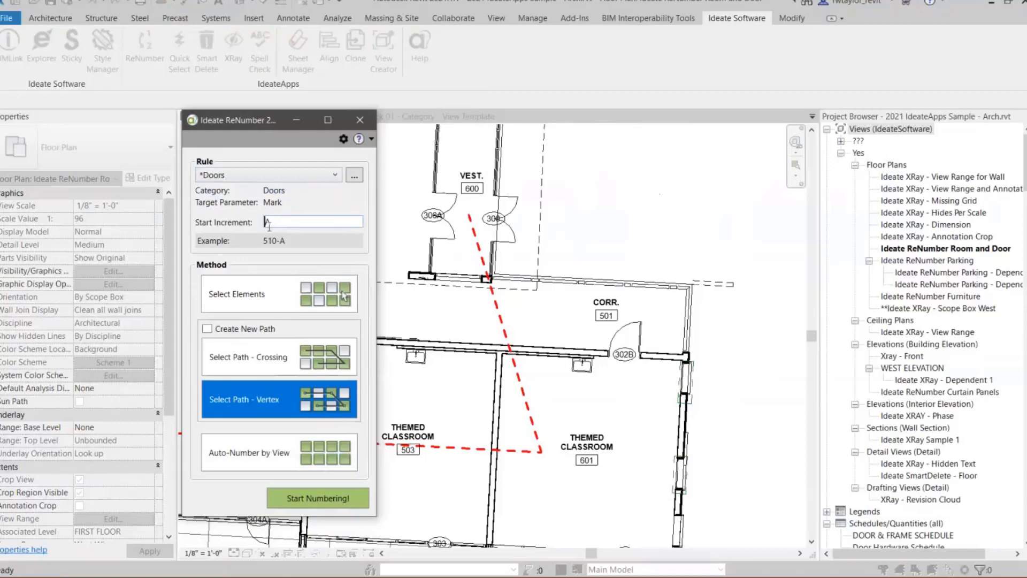
left_click(284, 453)
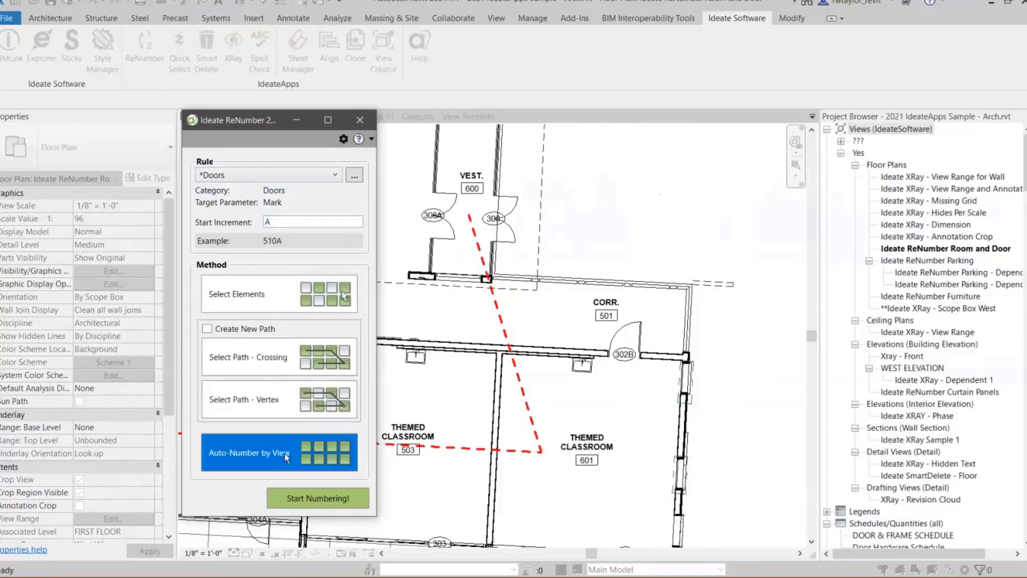
left_click(310, 499)
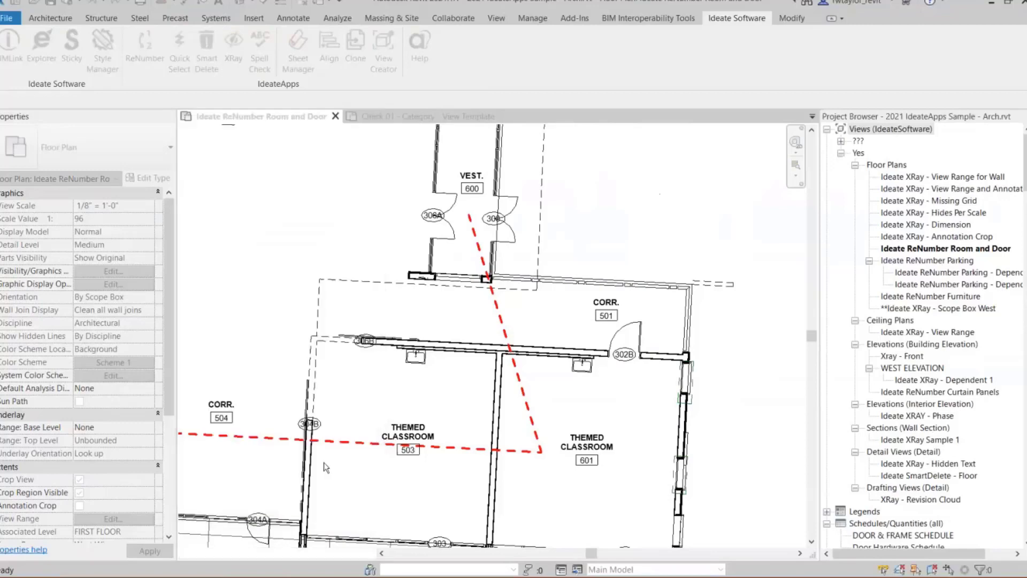
- Enlarge the door numbering preview and flip the room relationship of doors 912720 and 935679
left_click_drag(300, 102, 304, 33)
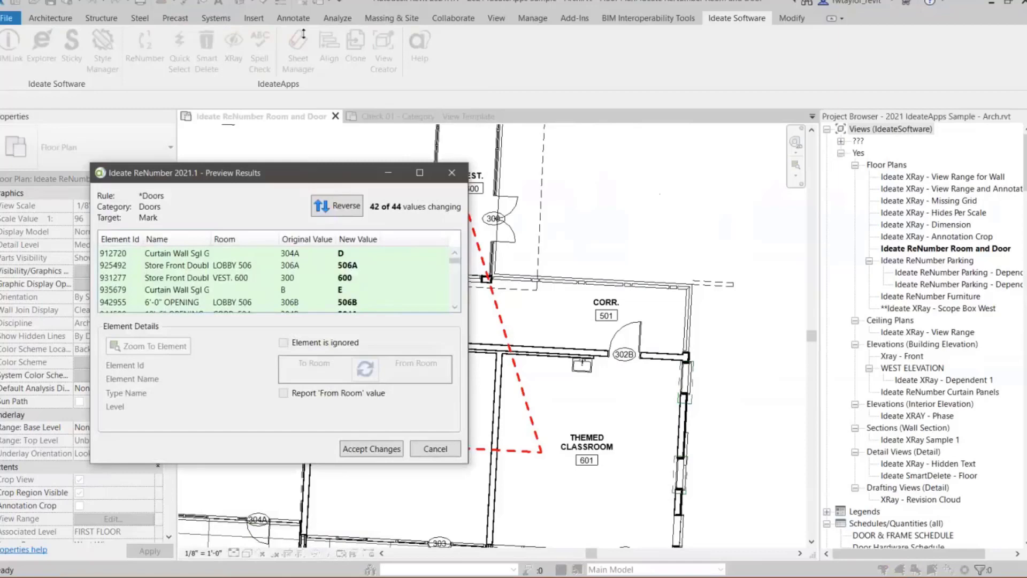
left_click_drag(276, 463, 258, 537)
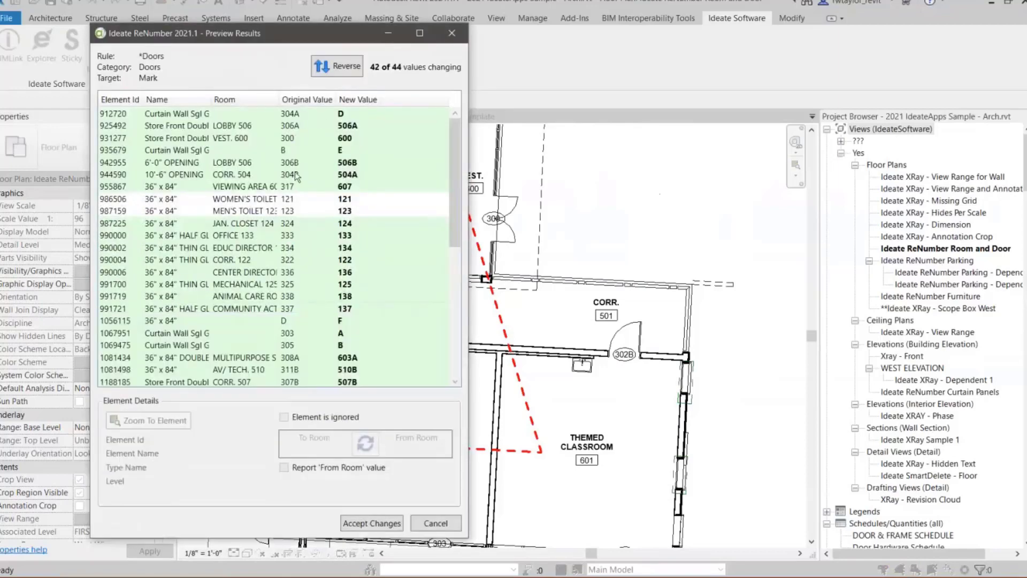
left_click(324, 114)
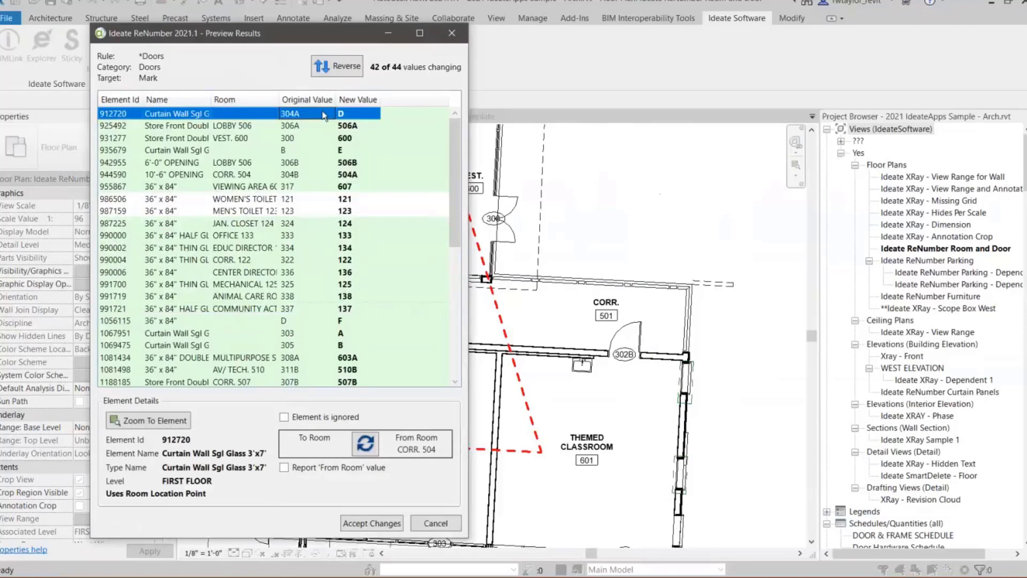
left_click(366, 443)
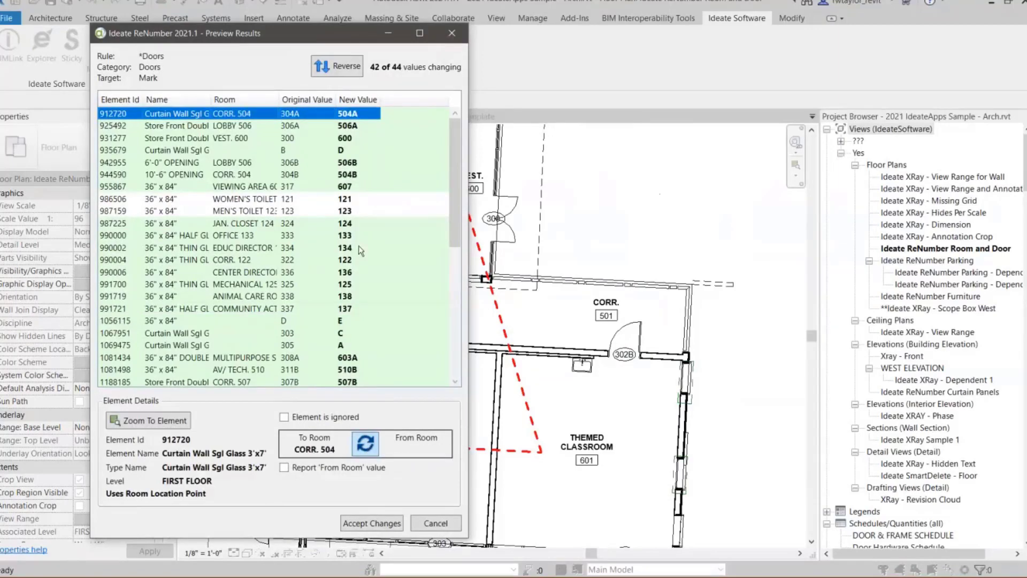
left_click(343, 152)
left_click(364, 444)
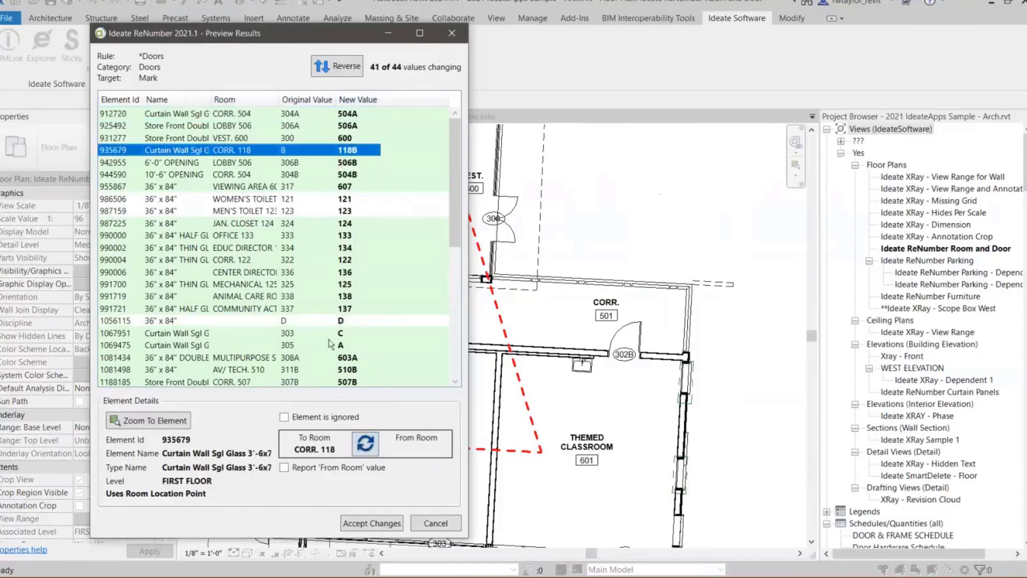
- Report the 'From Room' value for doors 1056115, 1067951 and 1069475, accept the door numbers and close ReNumber
left_click(331, 321)
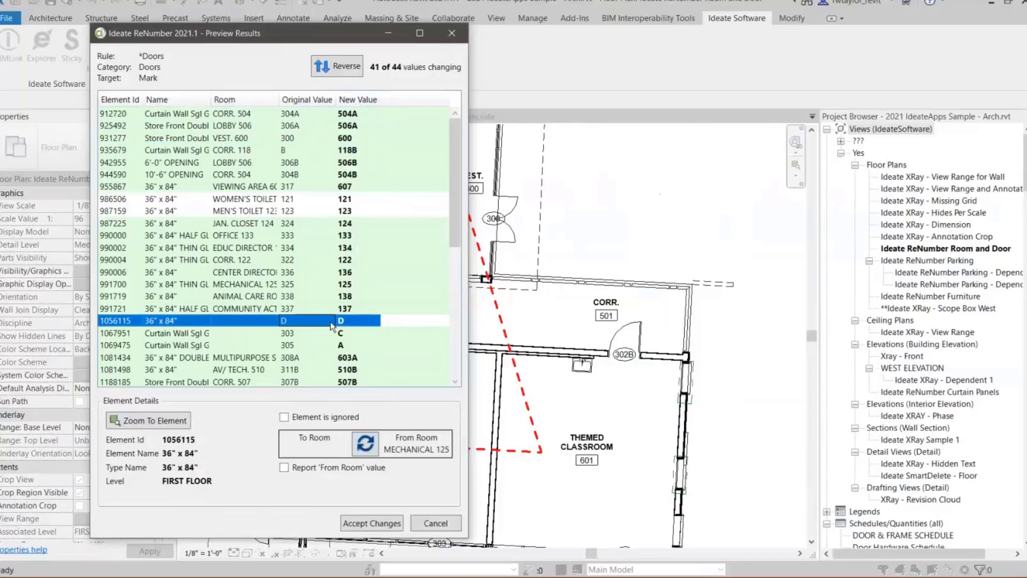
left_click(335, 351, "shift")
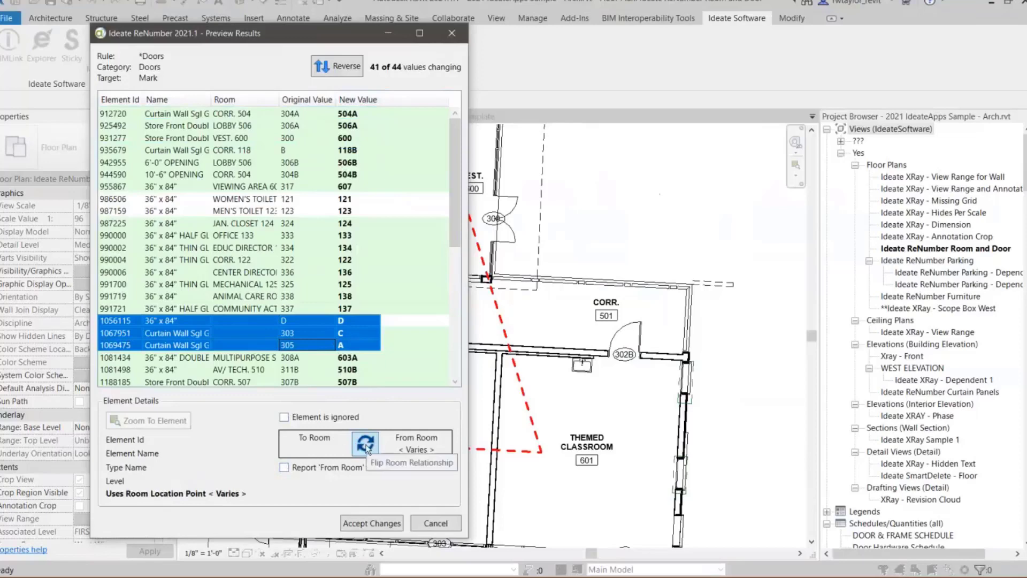
left_click(284, 467)
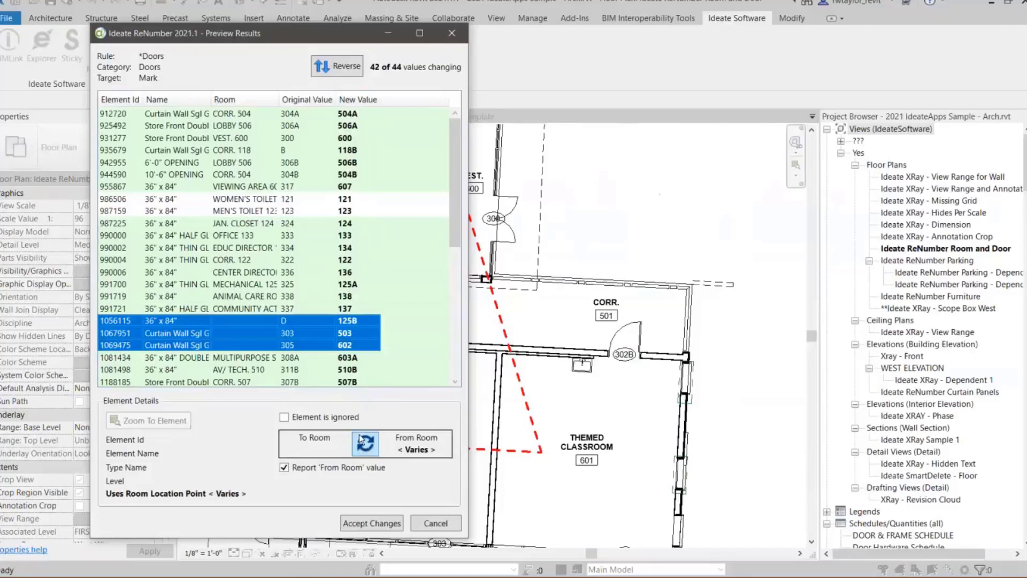
left_click(379, 523)
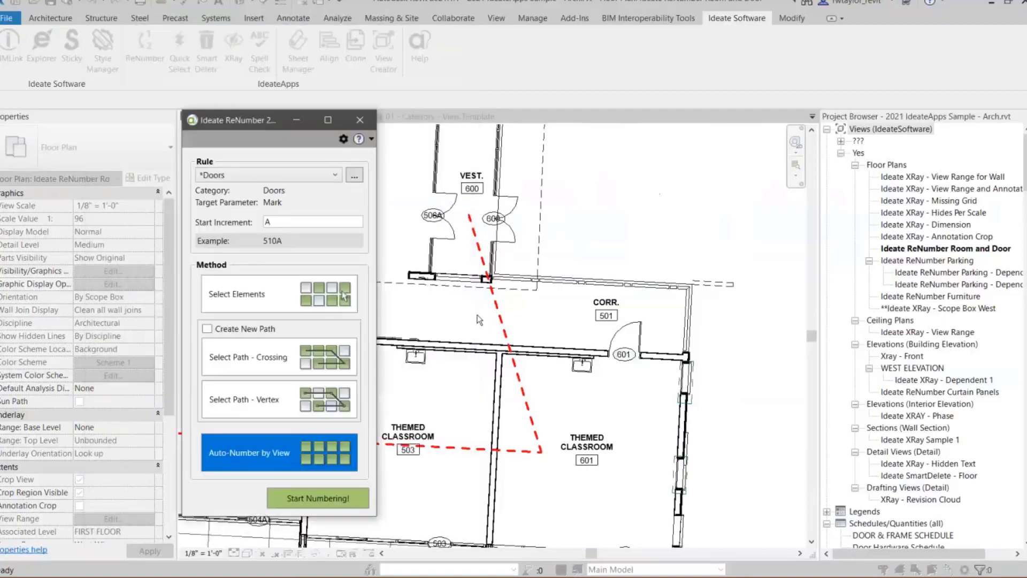
left_click(359, 124)
- Move door tags 504B and 504C off the walls into CORR. 504, checking the room's extent by selecting it
scroll(373, 348, "up", 3)
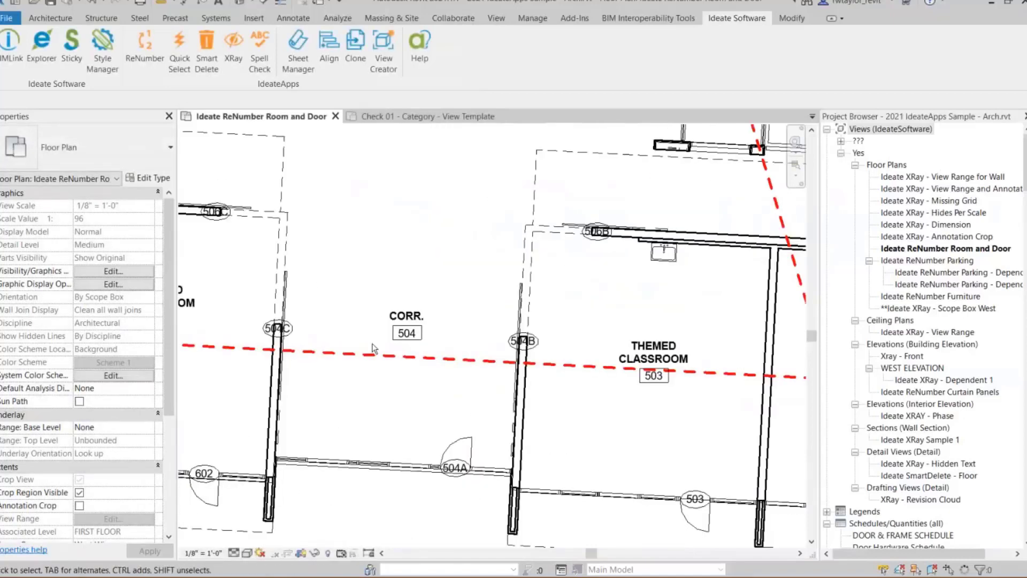
scroll(372, 348, "up", 2)
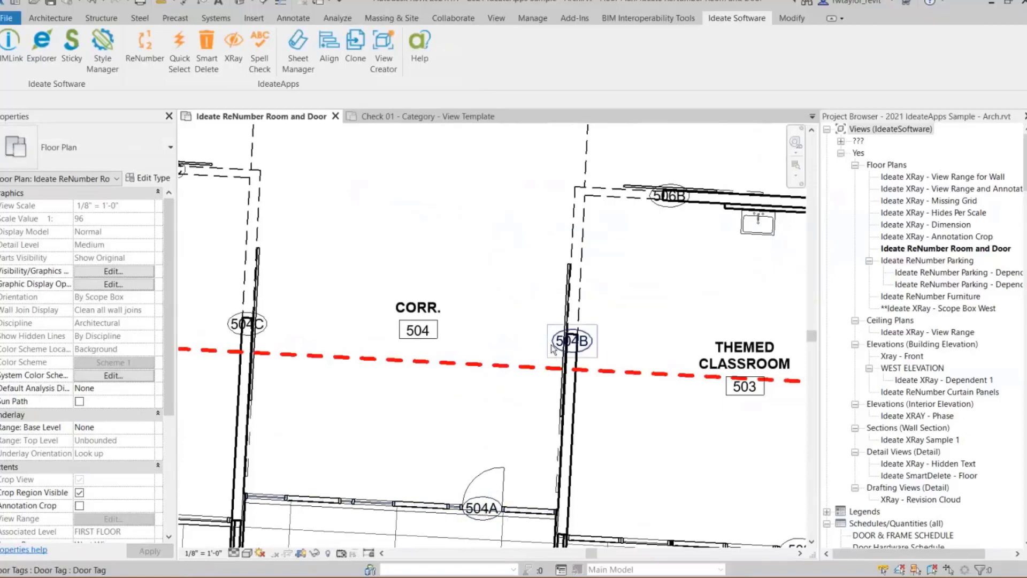
left_click_drag(552, 346, 502, 303)
left_click_drag(264, 330, 309, 290)
left_click(327, 399)
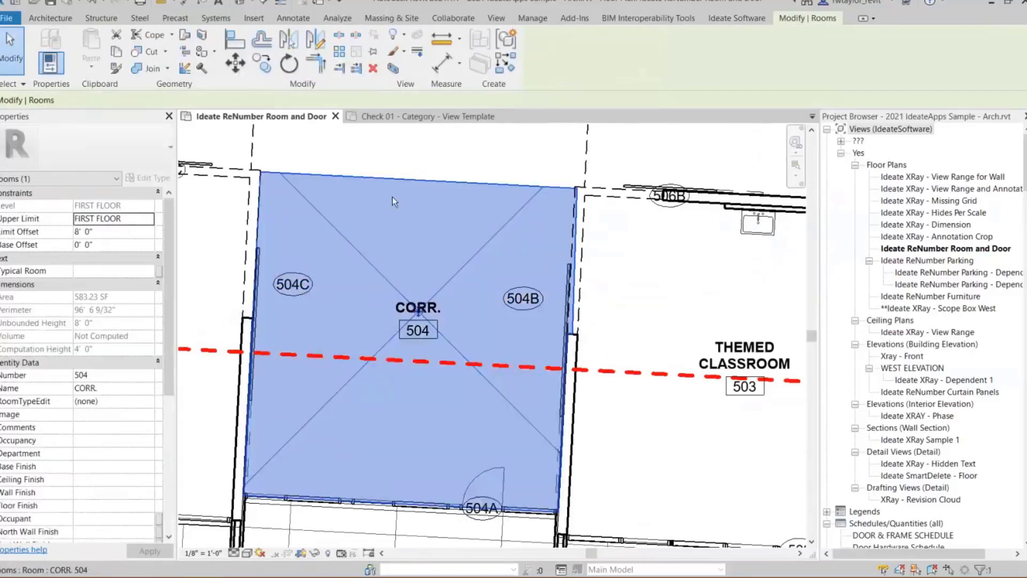
left_click(382, 165)
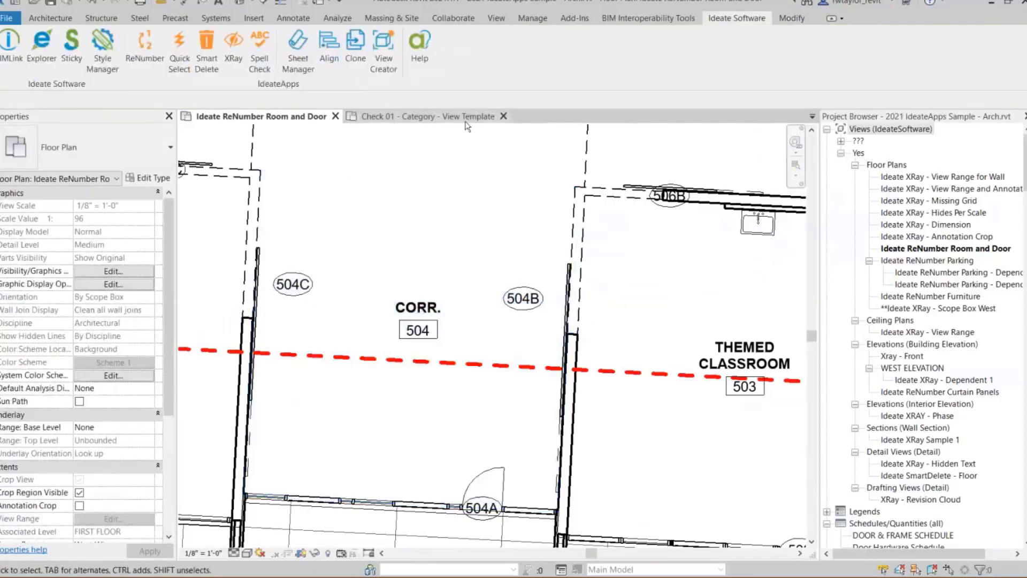
- Open the *Doors numbering rule for editing from ReNumber's saved project rules
left_click(145, 59)
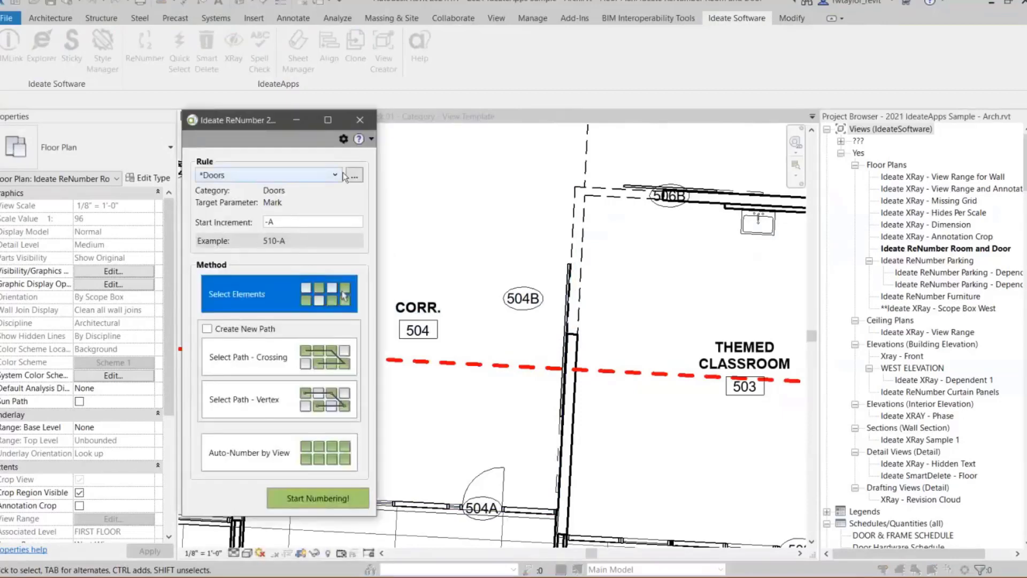
left_click(353, 175)
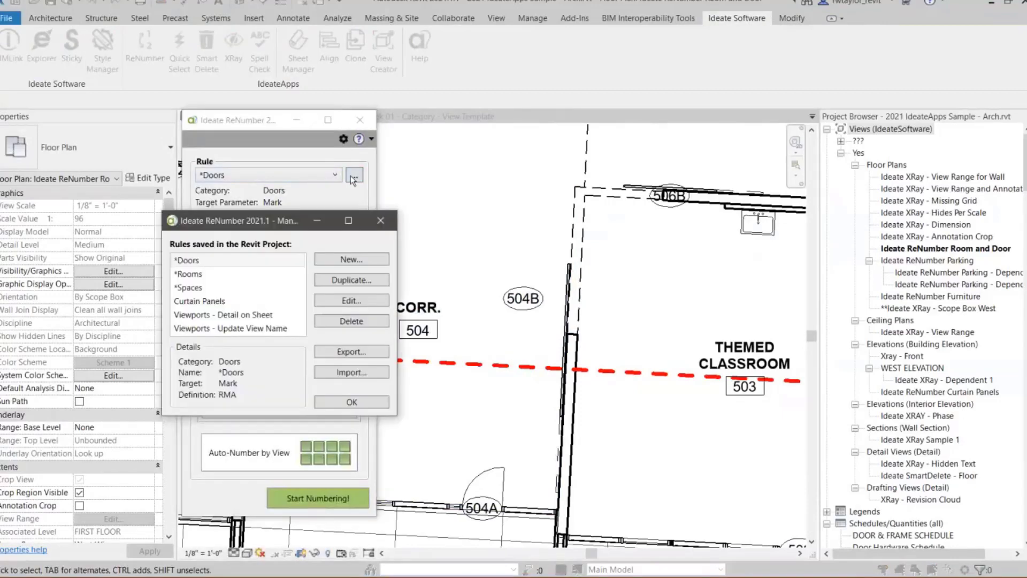
left_click(214, 260)
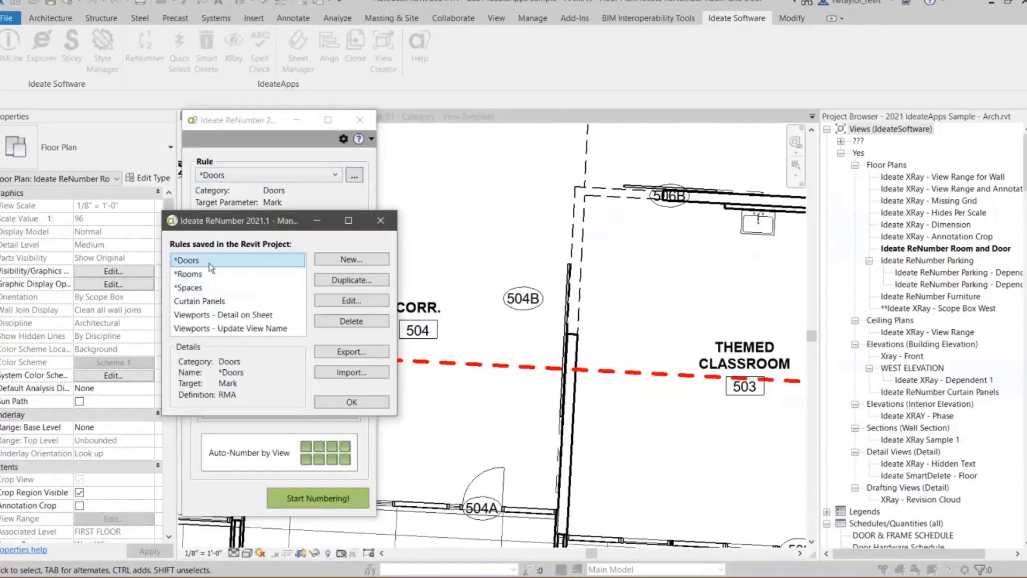
left_click(350, 300)
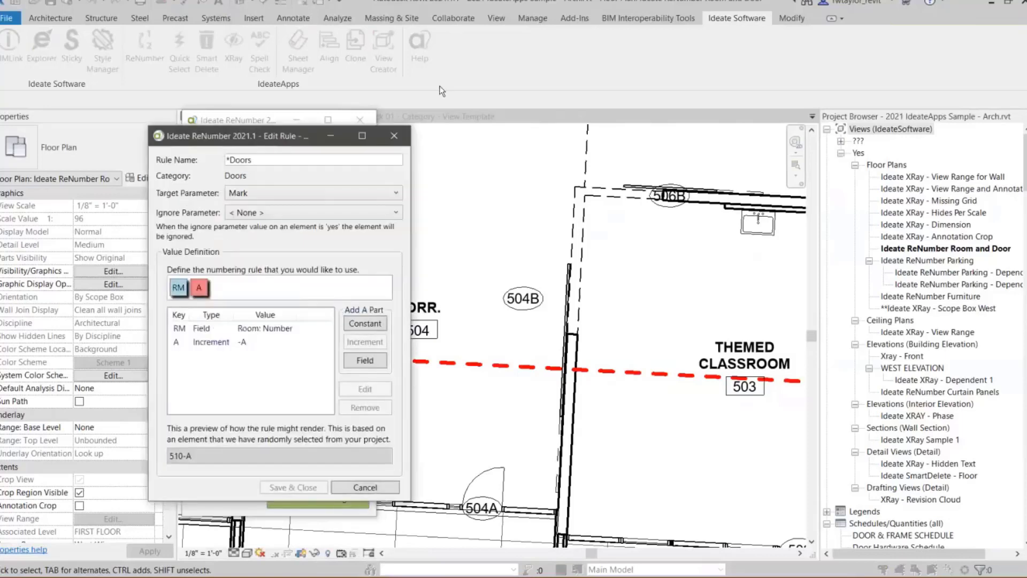
left_click_drag(283, 136, 449, 82)
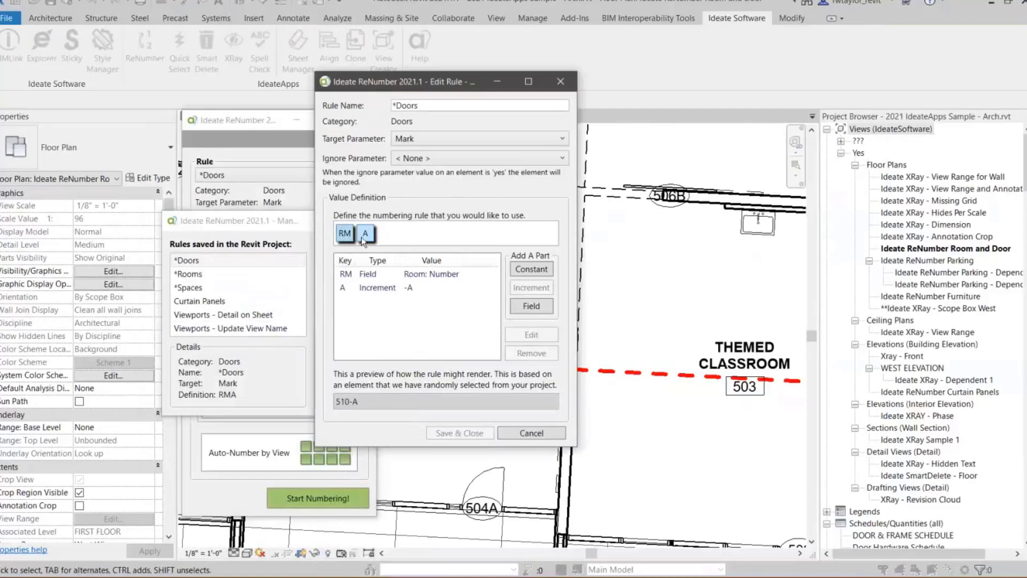
- Add a field part named WD that reports the door Width to the *Doors rule's value definition
left_click(364, 235)
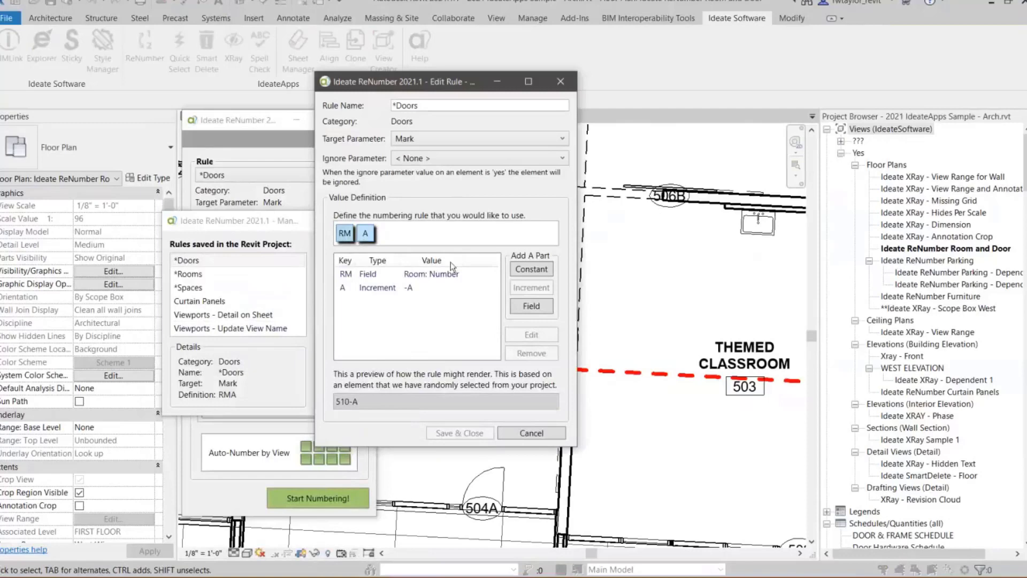
left_click(530, 306)
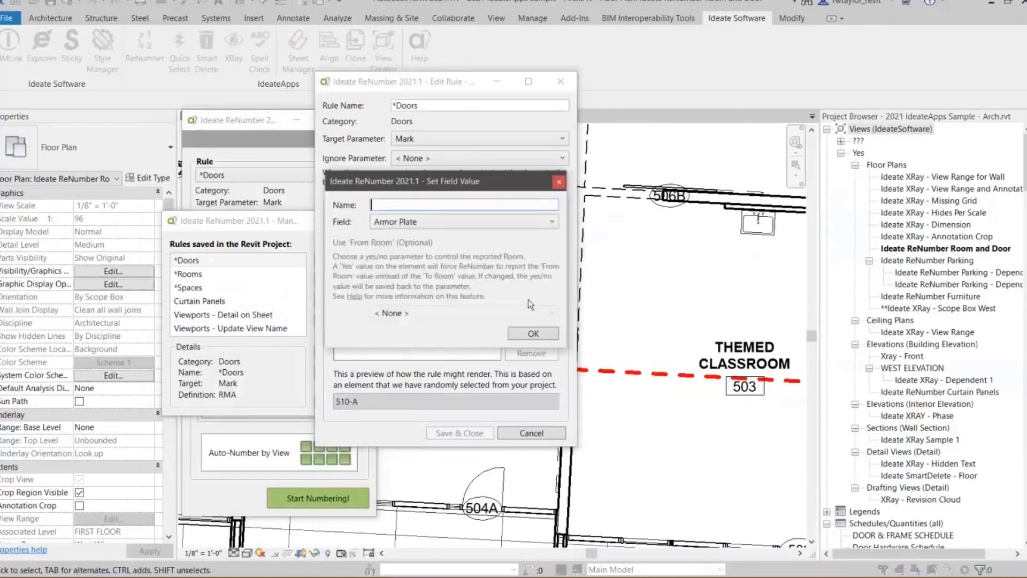
left_click(550, 223)
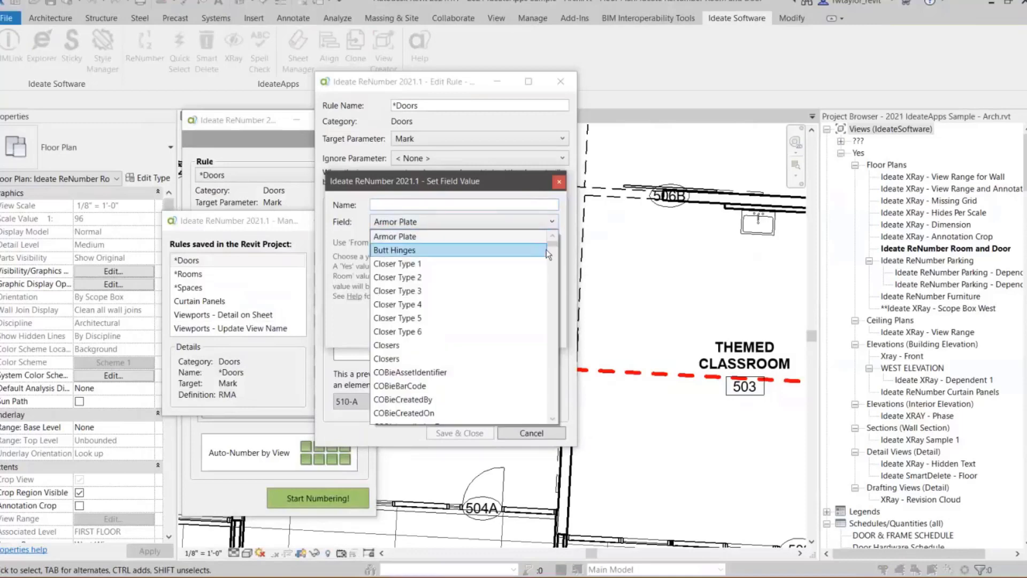
left_click_drag(551, 242, 552, 262)
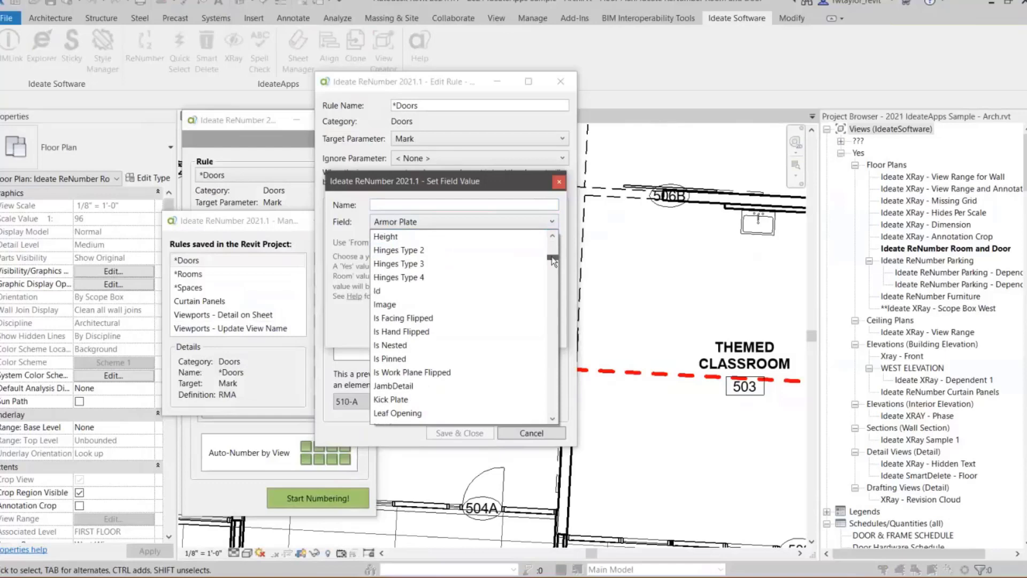
left_click_drag(553, 261, 556, 245)
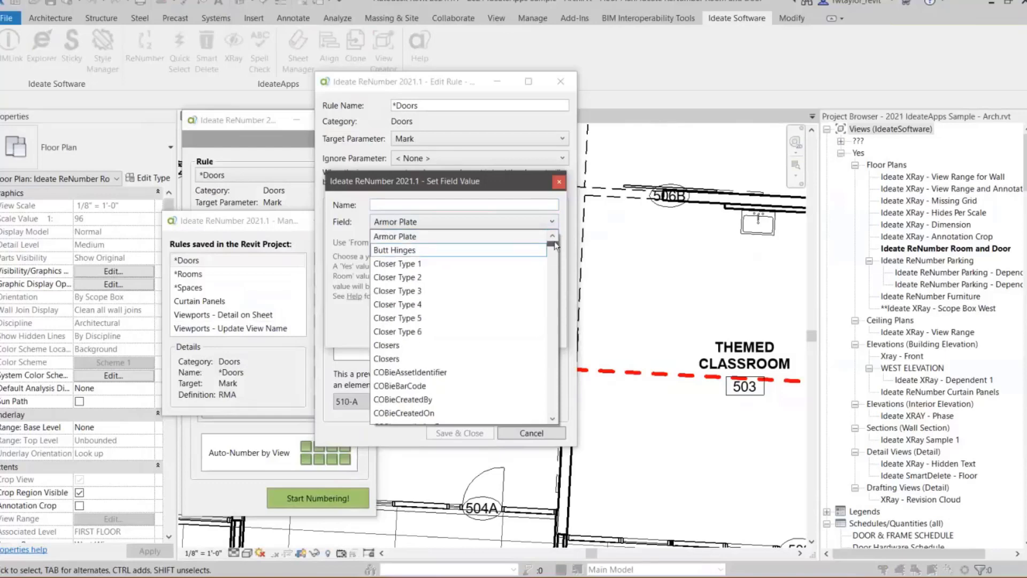
scroll(482, 250, "down", 1)
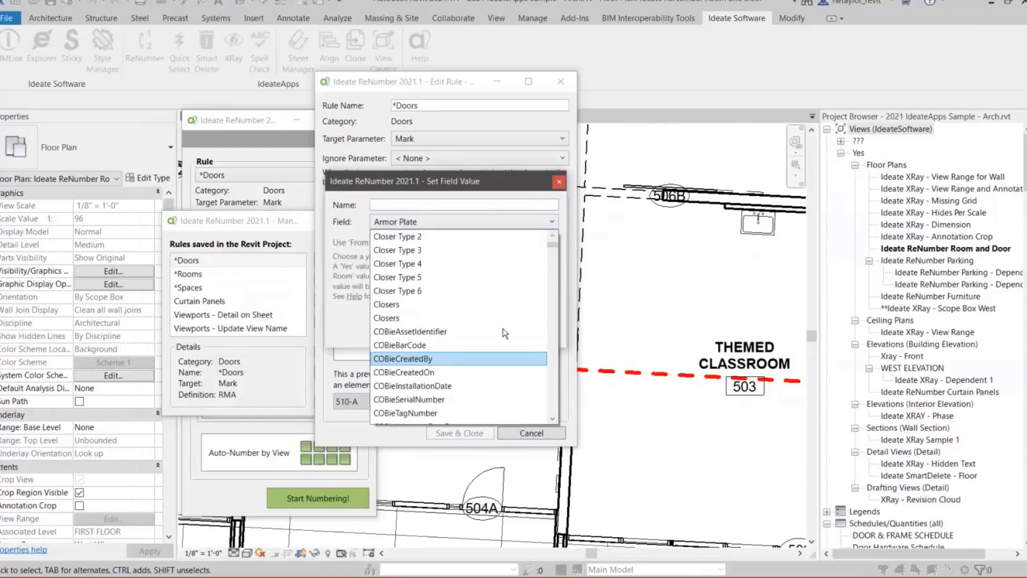
left_click(411, 204)
left_click(410, 205)
left_click(413, 226)
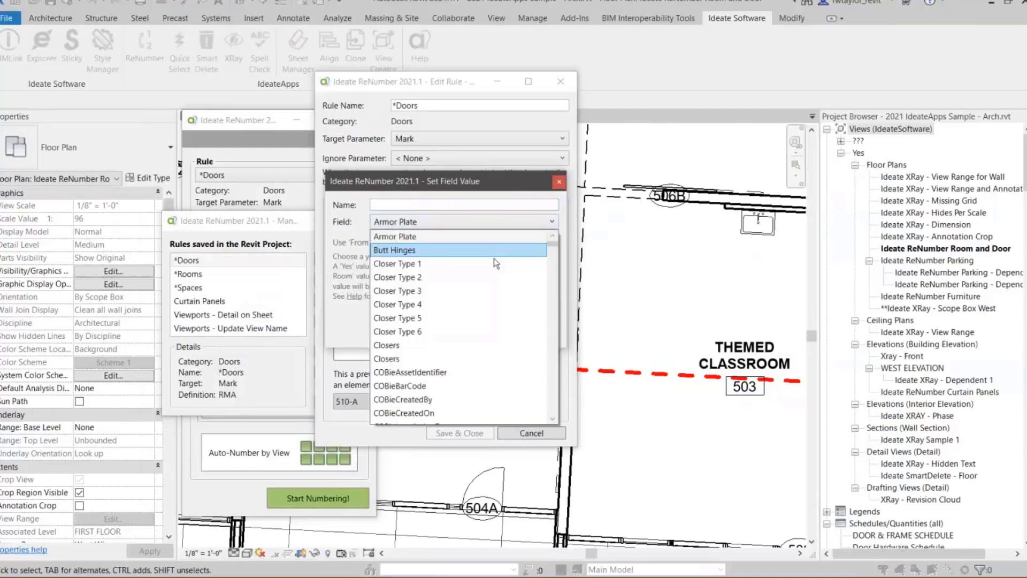
scroll(546, 250, "down", 10)
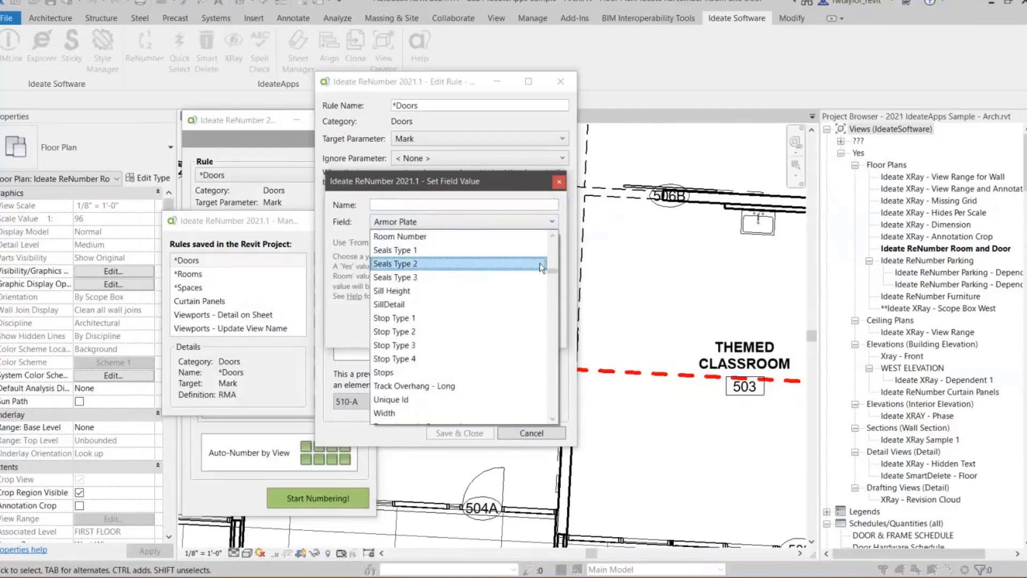
left_click(442, 413)
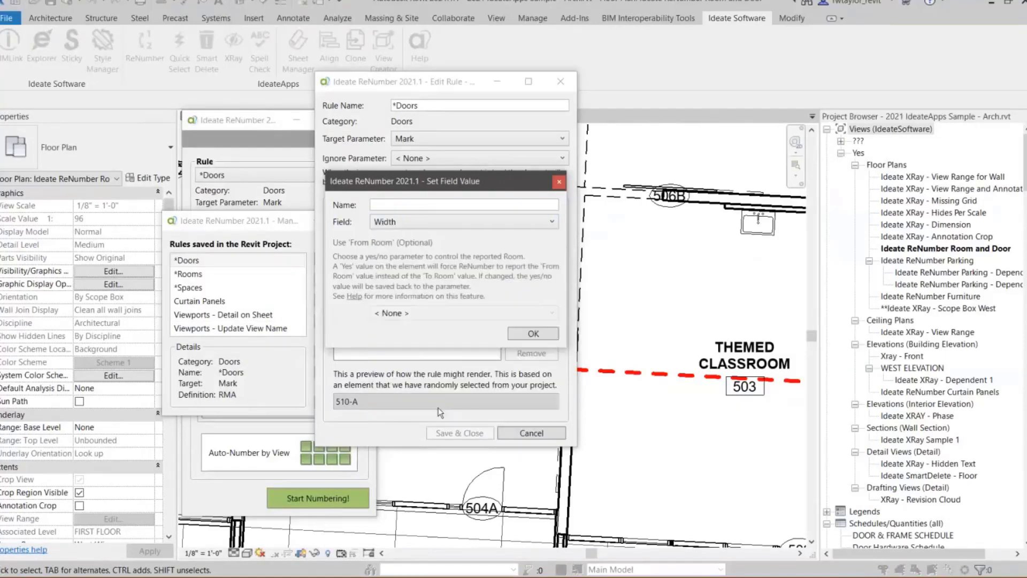
left_click(395, 205)
type("WD")
left_click(515, 333)
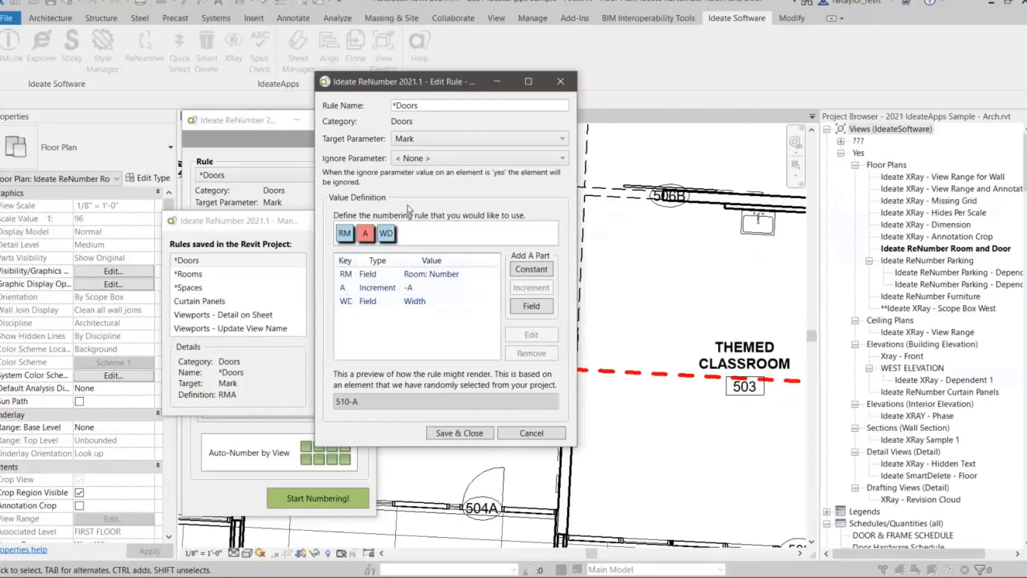
- Browse the parameters available as the *Doors rule's target parameter
left_click(425, 142)
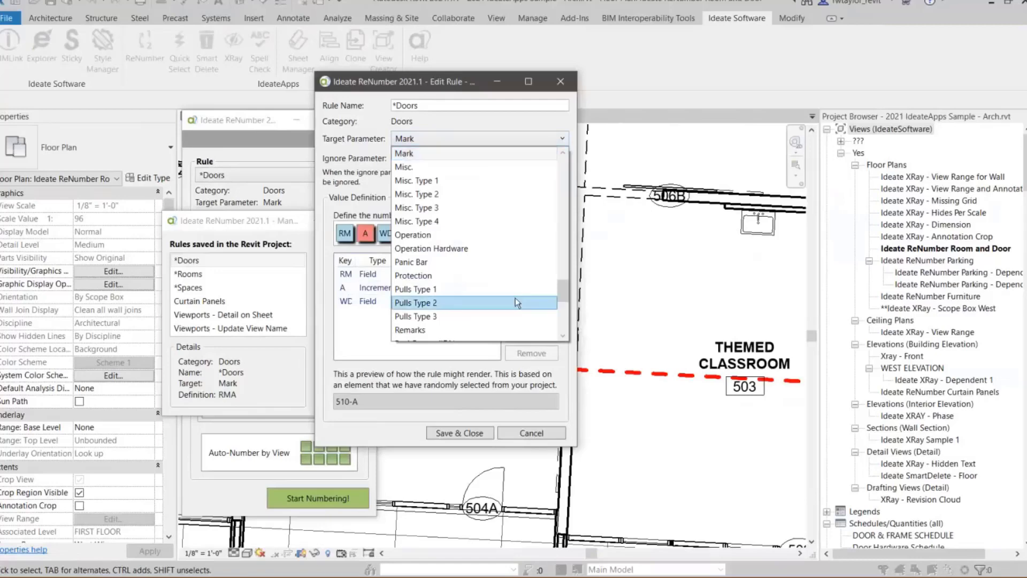
left_click_drag(560, 290, 563, 194)
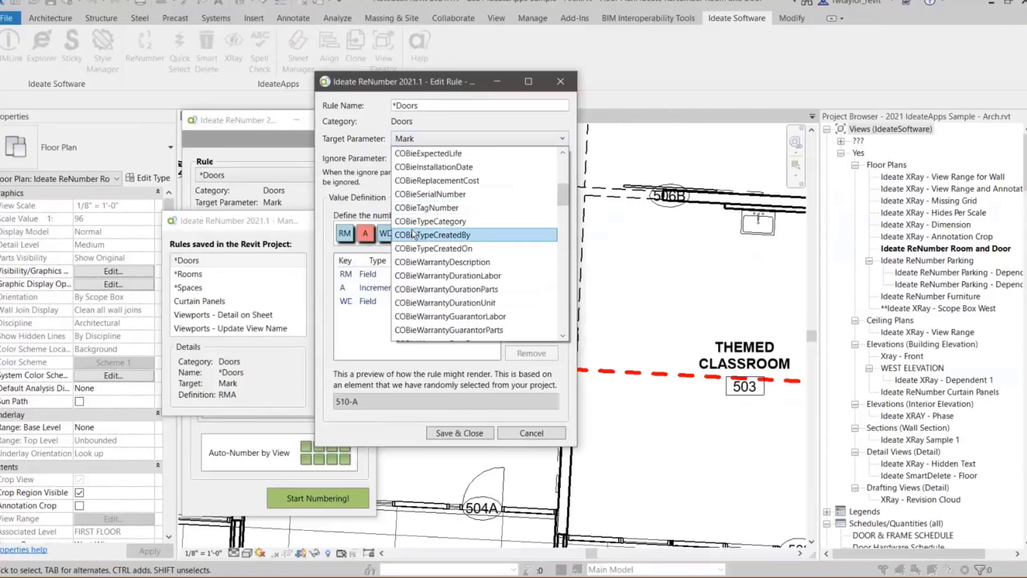
left_click(554, 85)
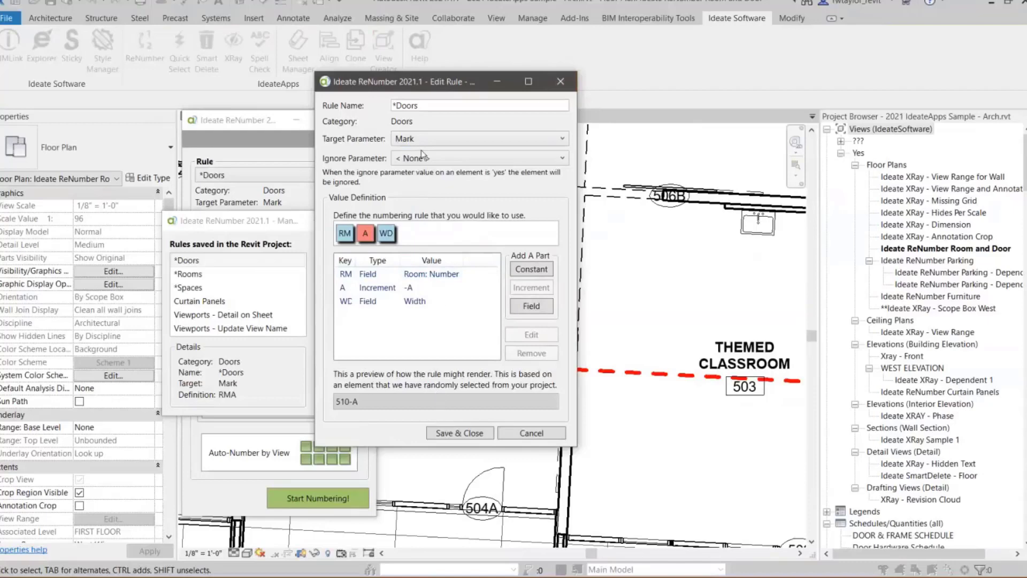
- Discard the *Doors rule edits, then close the rule manager and ReNumber
left_click(559, 81)
left_click(505, 298)
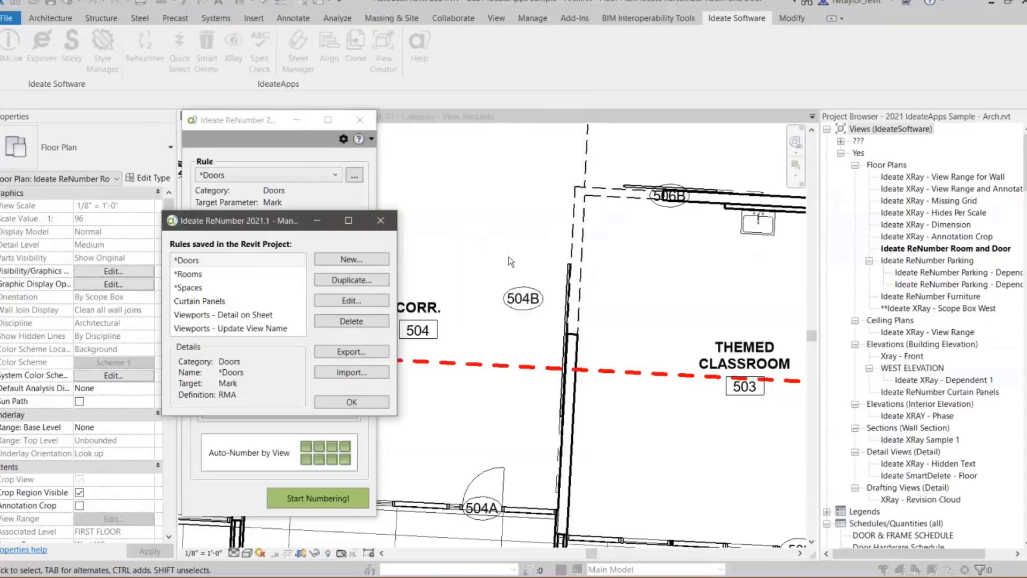
left_click(380, 221)
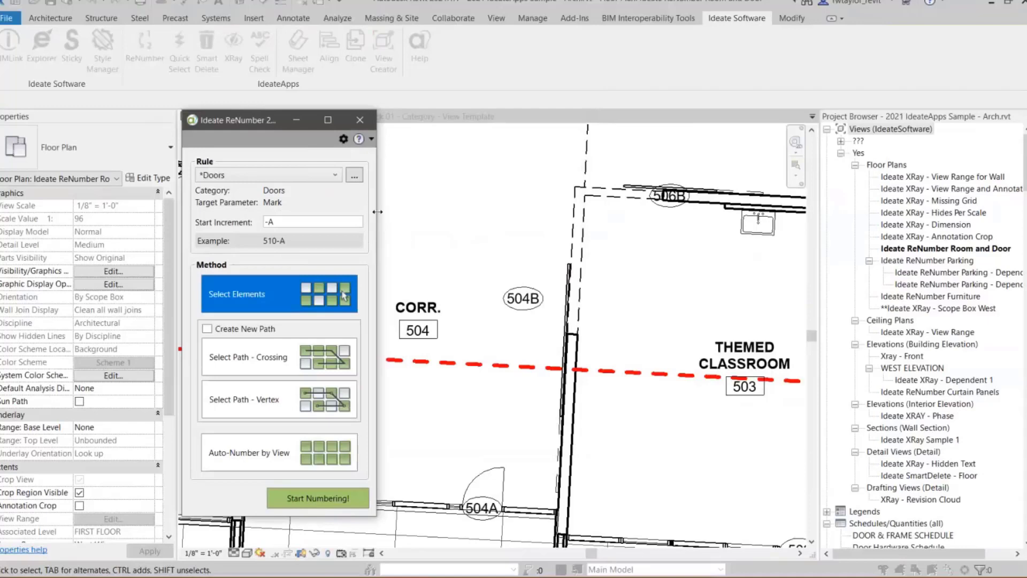
left_click(358, 122)
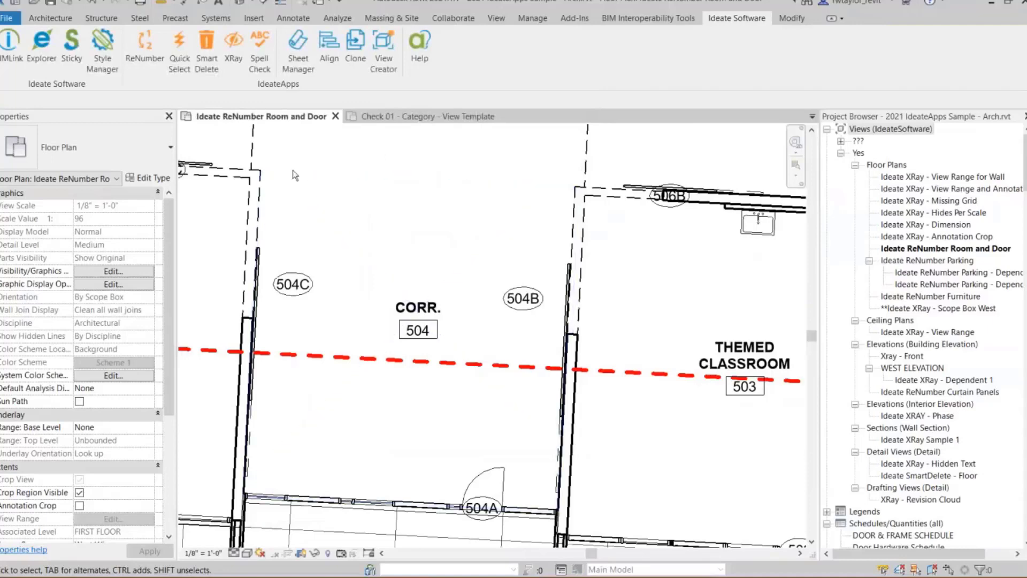
- Launch Quick Select, set its display scope to Entire Project and search for "concrete"
scroll(320, 190, "down", 6)
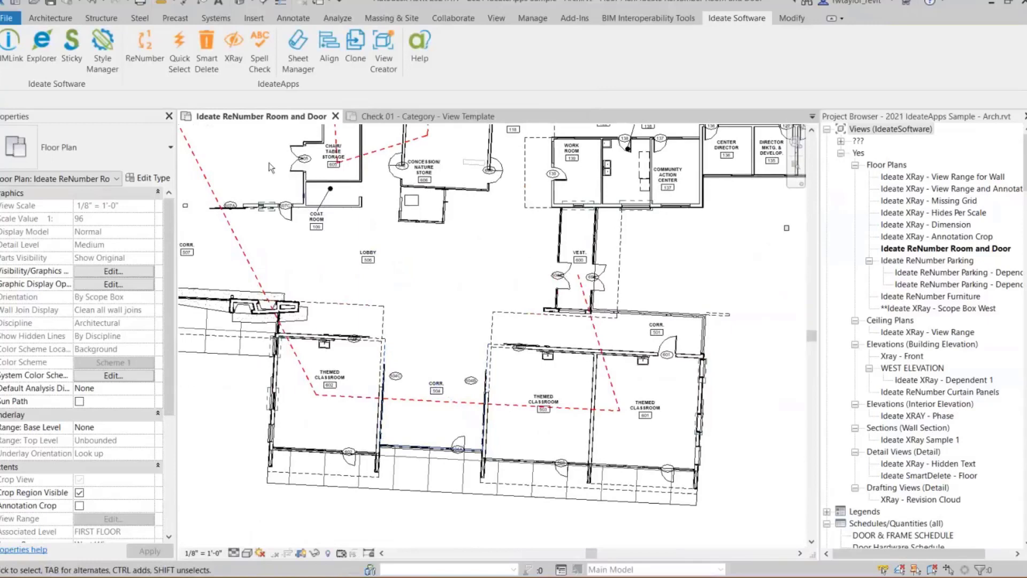
left_click(178, 55)
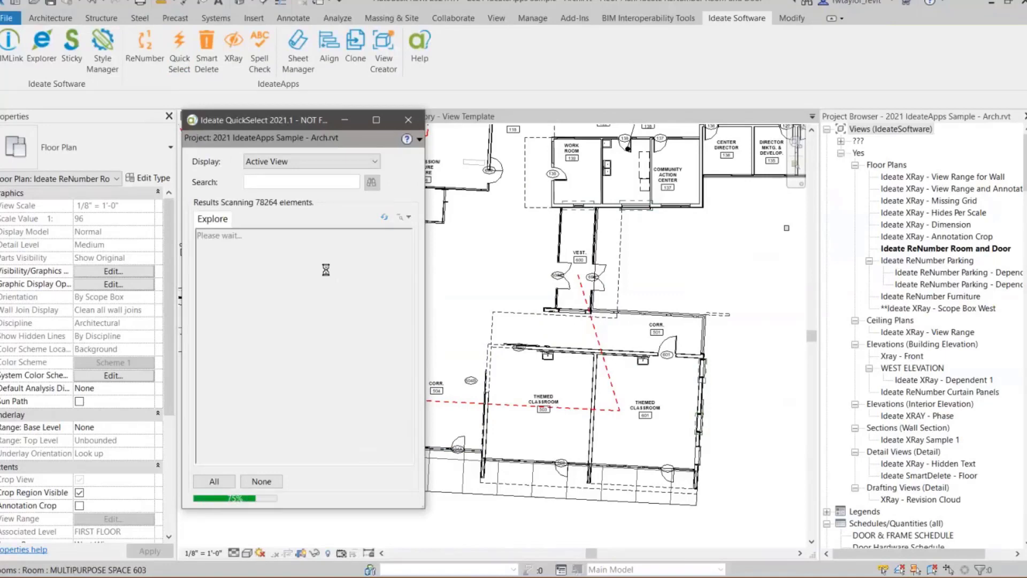
left_click(277, 161)
left_click(272, 176)
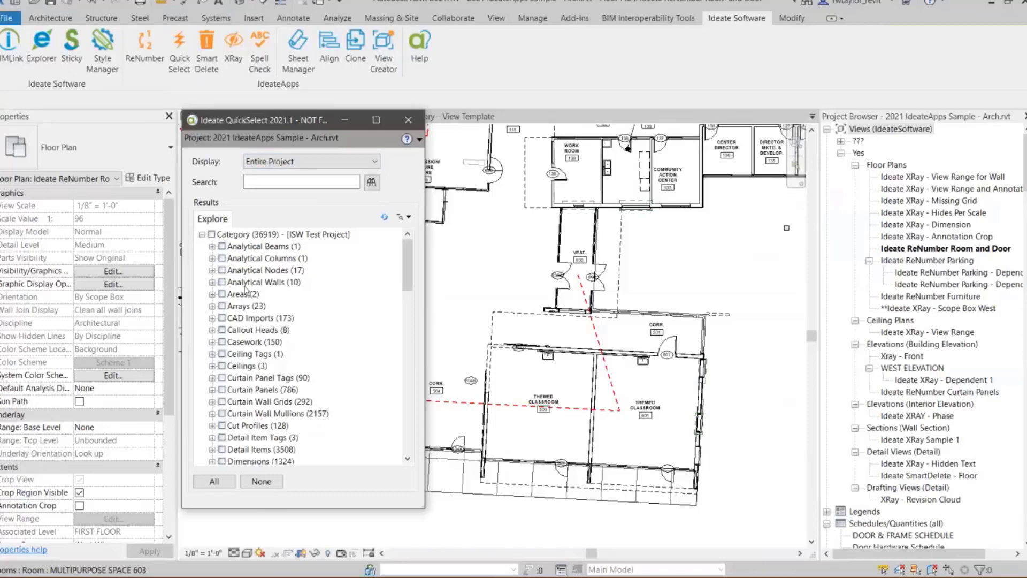
left_click(269, 184)
type("concrete")
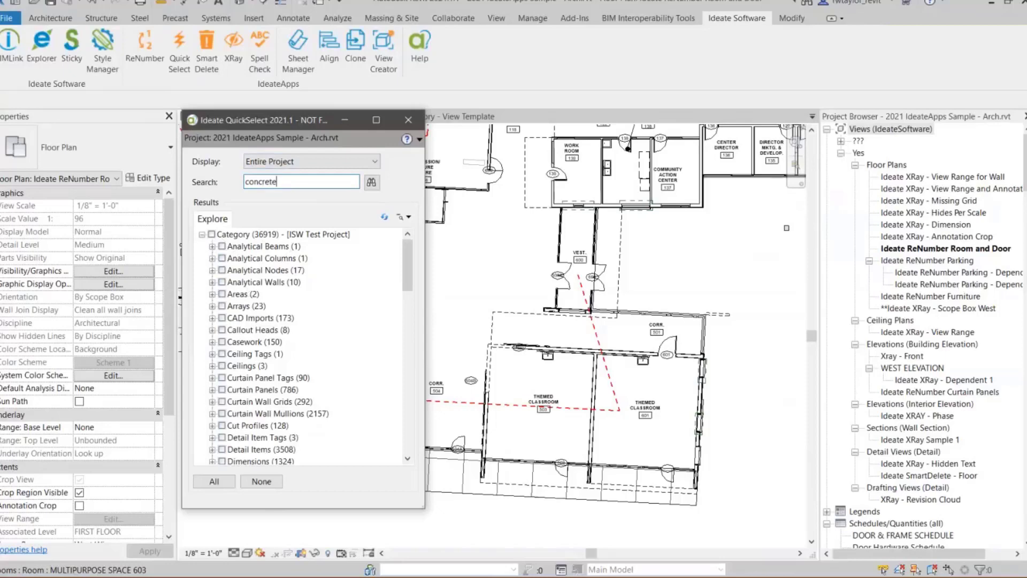
key("Return")
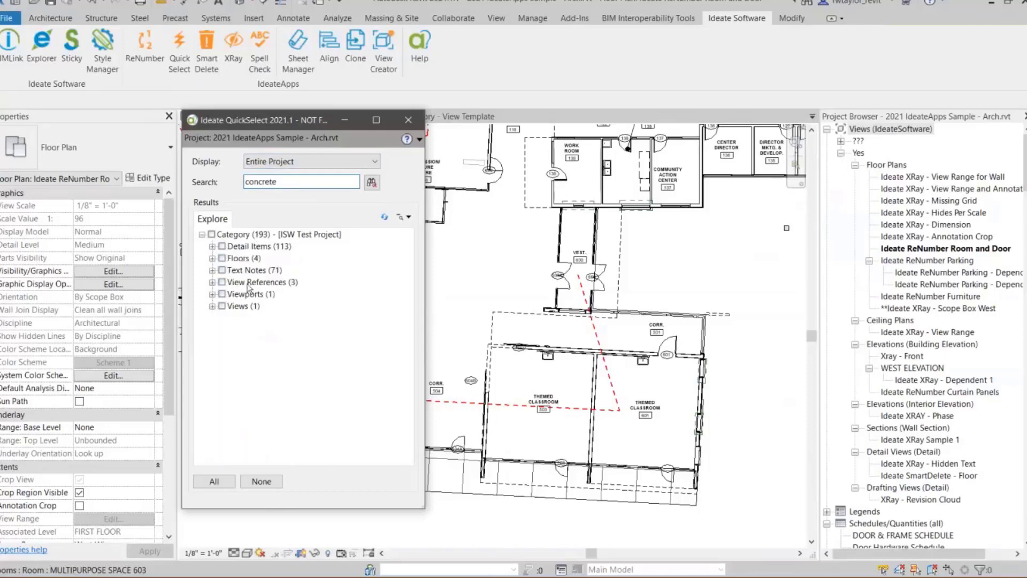
- Expand the Views results down to the detail SF SILL DETAIL @ SLAB AND CONCRETE WALK and open that view
left_click(211, 306)
left_click(223, 317)
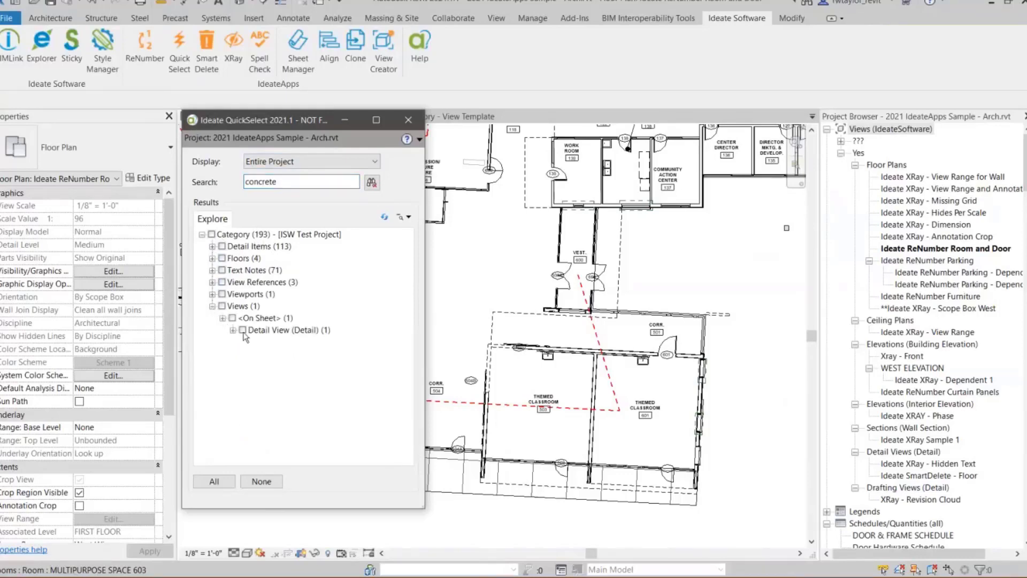
left_click(233, 330)
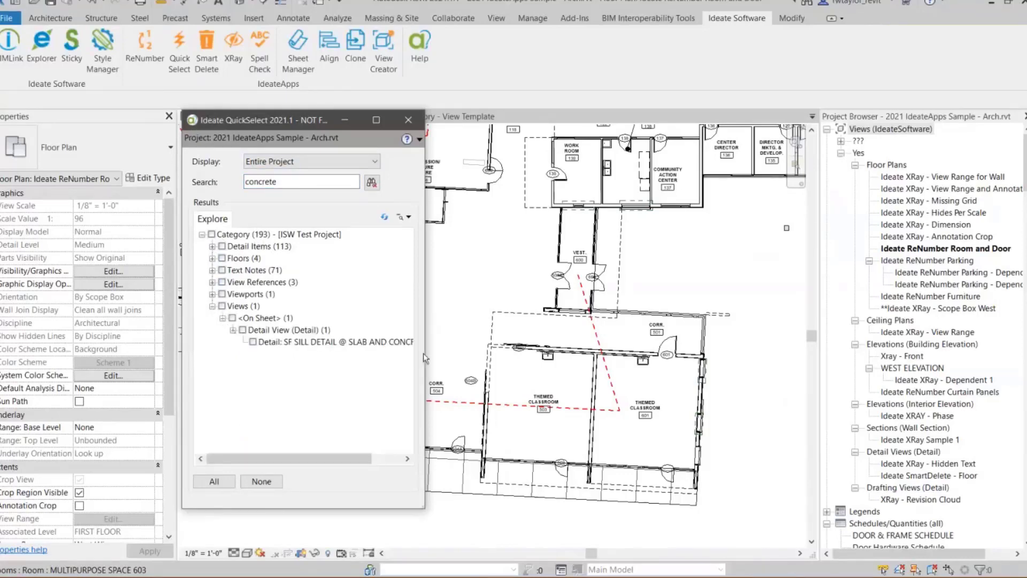
left_click_drag(425, 353, 528, 368)
left_click(338, 343)
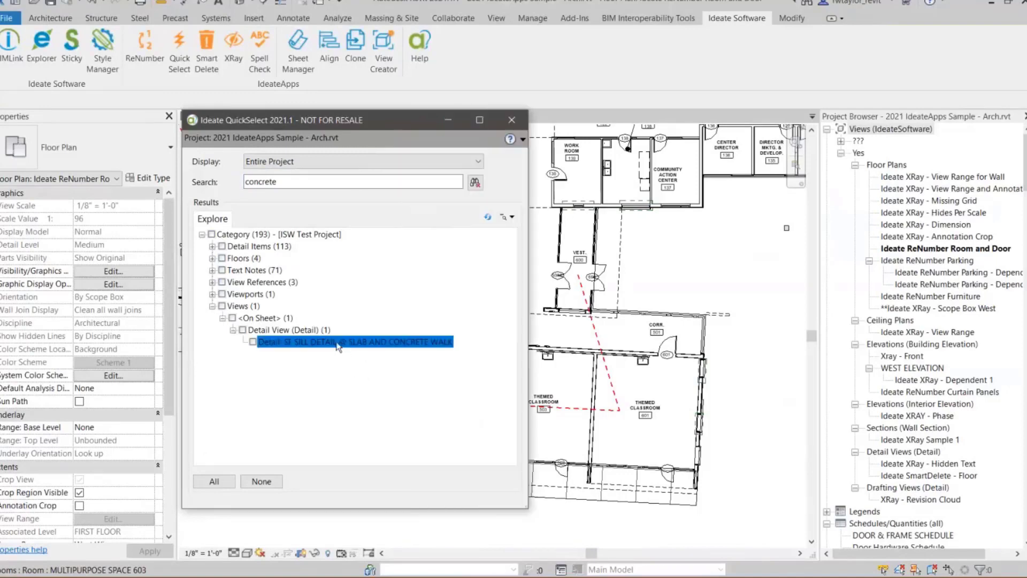
double_click(338, 342)
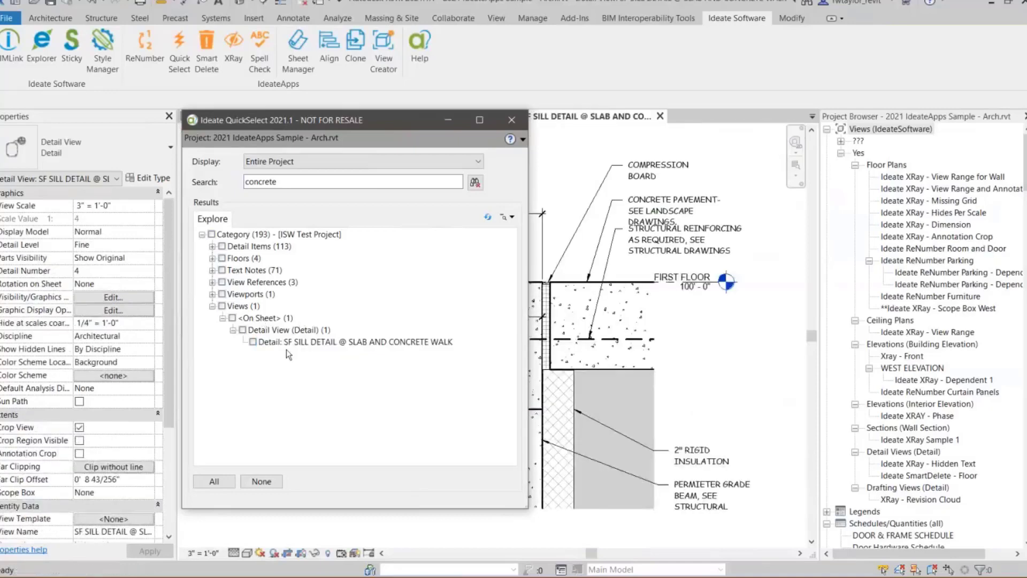
- Open the sheet on which the SF SILL DETAIL @ SLAB AND CONCRETE WALK view is placed
left_click(300, 343)
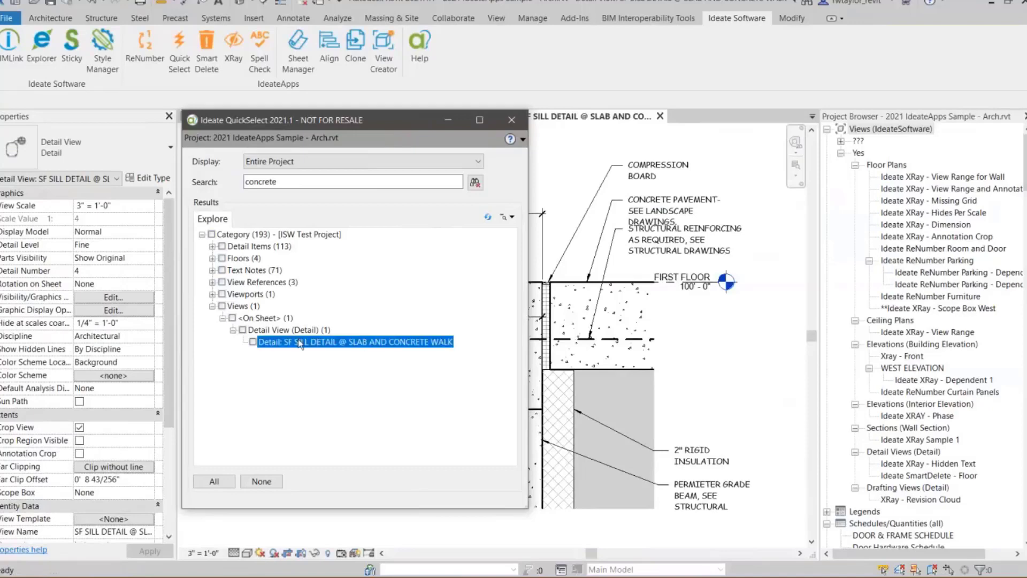
right_click(300, 343)
left_click(323, 370)
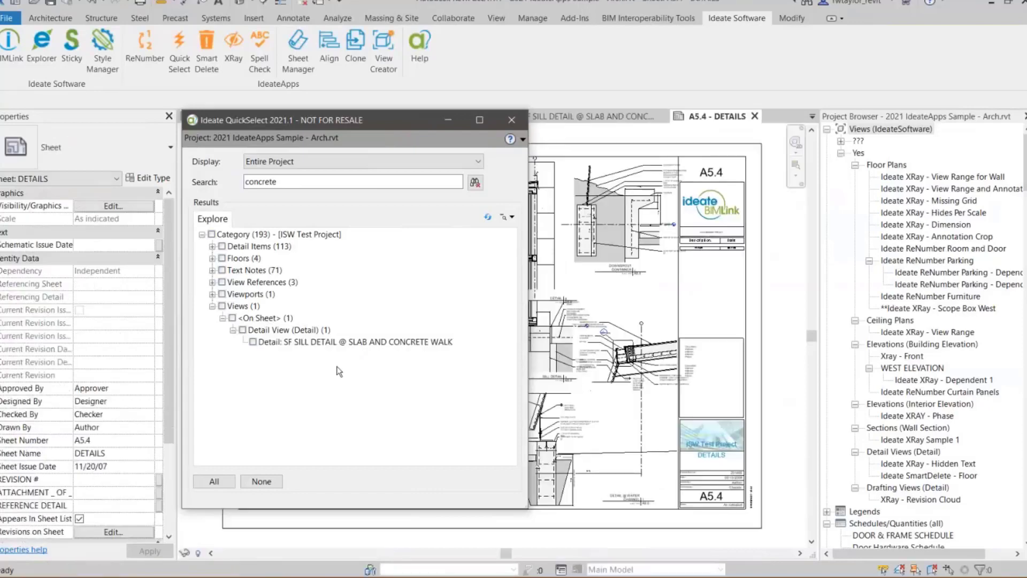
- Expand the Floors results to the concrete bench instance, then select it and zoom to it in the plan
left_click(212, 259)
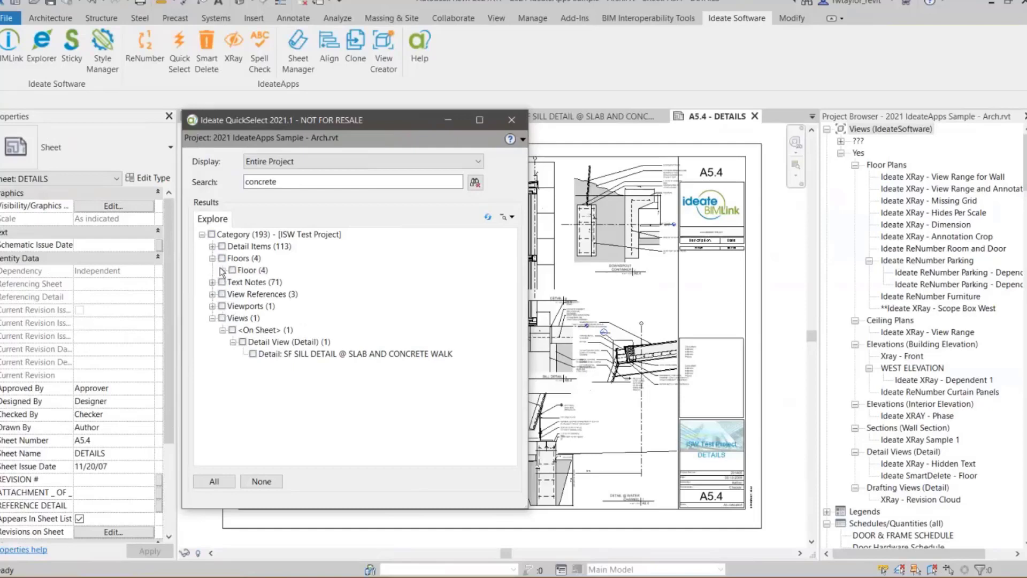
left_click(223, 270)
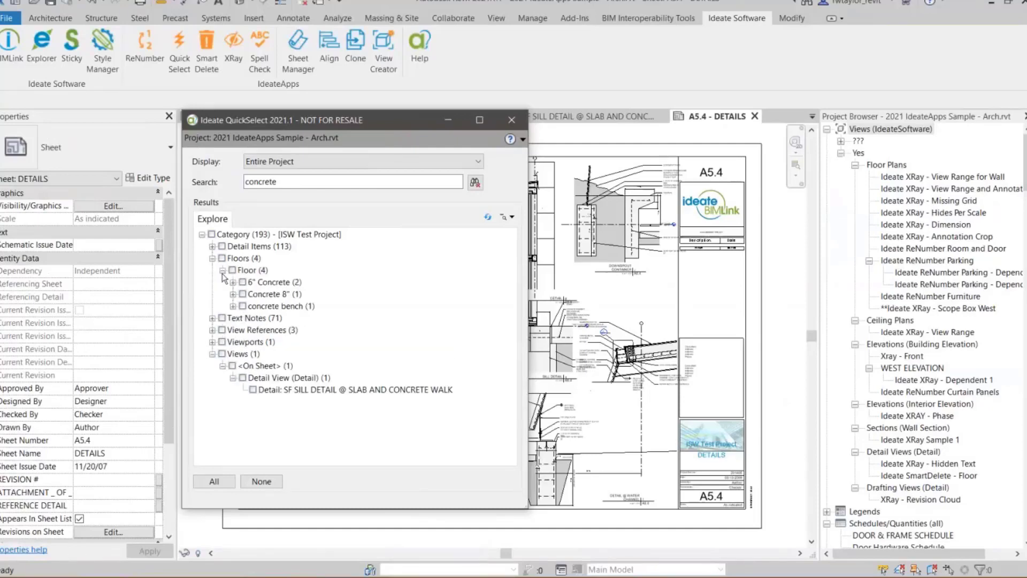
left_click(233, 306)
left_click(294, 318)
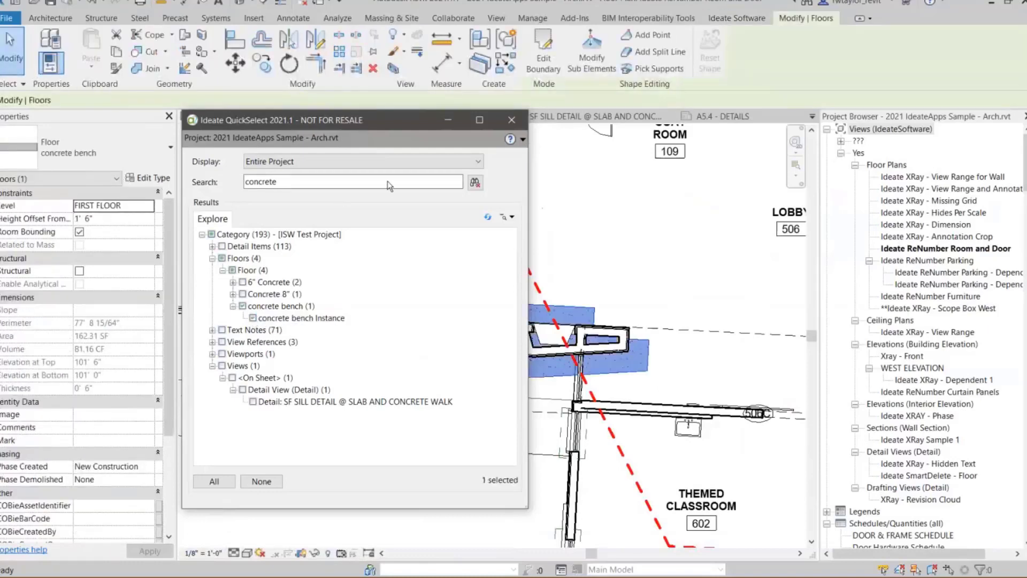
- Clear the "concrete" search and expand CAD Imports down to the A8-1 DOOR DETAILS.dwg instances
left_click(498, 227)
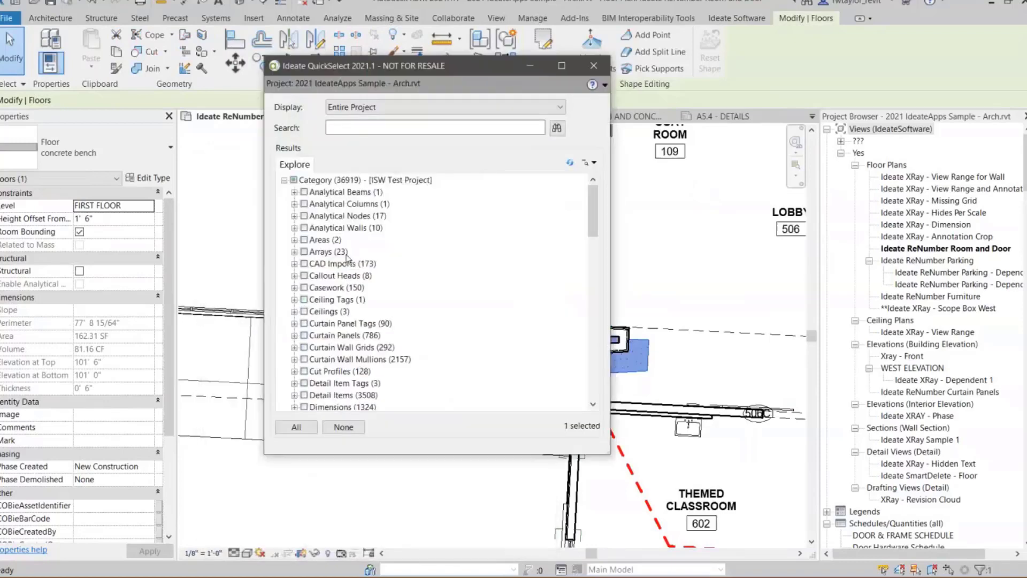
left_click(294, 264)
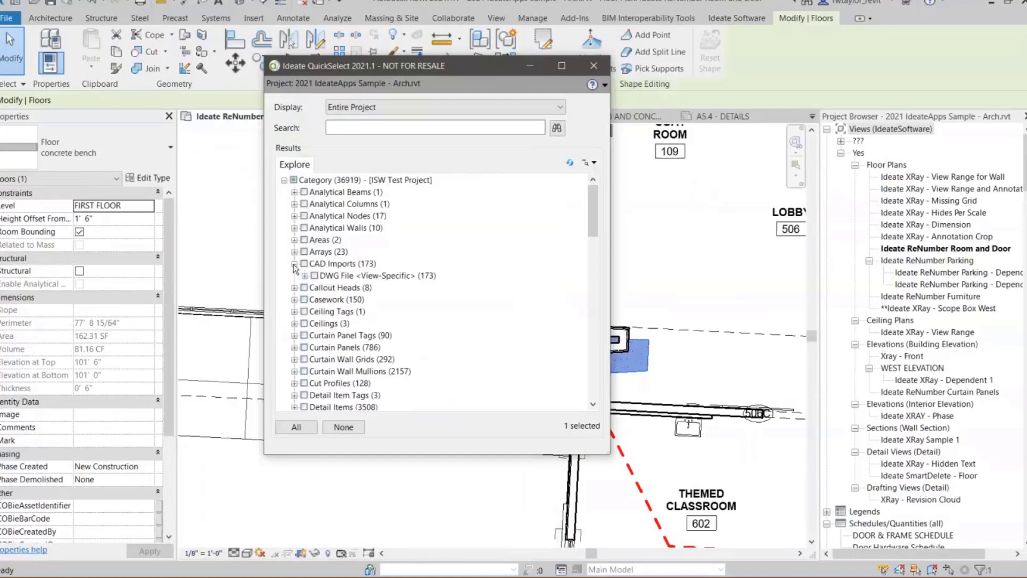
left_click(304, 275)
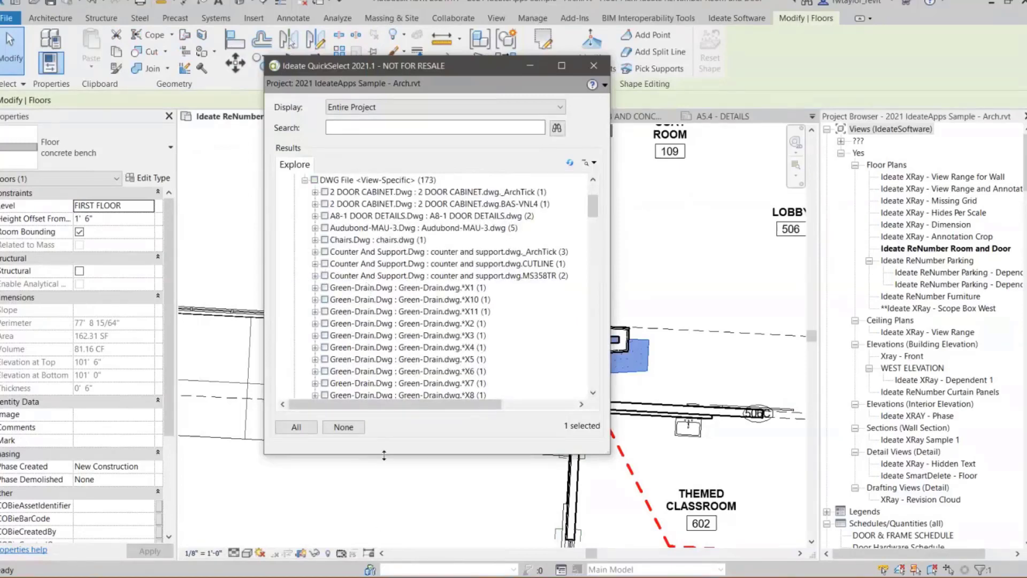
left_click_drag(380, 542, 381, 540)
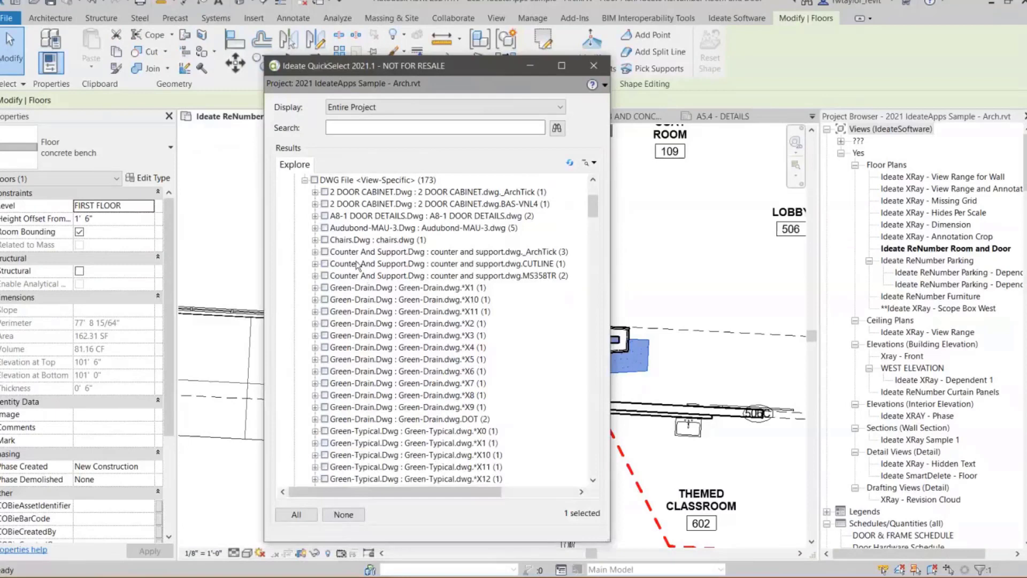
left_click(315, 215)
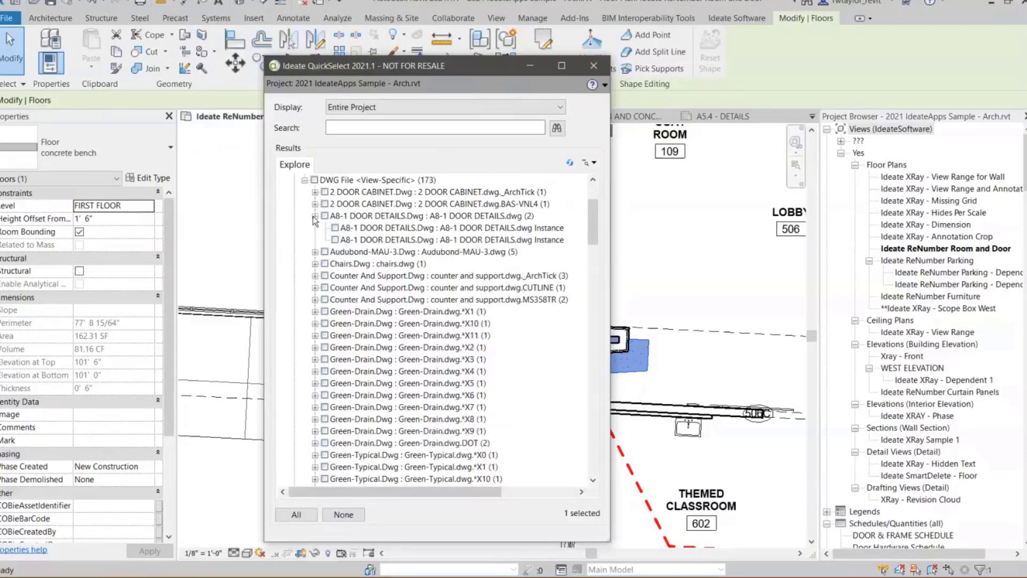
- Open the view that contains the first A8-1 DOOR DETAILS.dwg instance and uncover its drawings
left_click(406, 228)
left_click(390, 241)
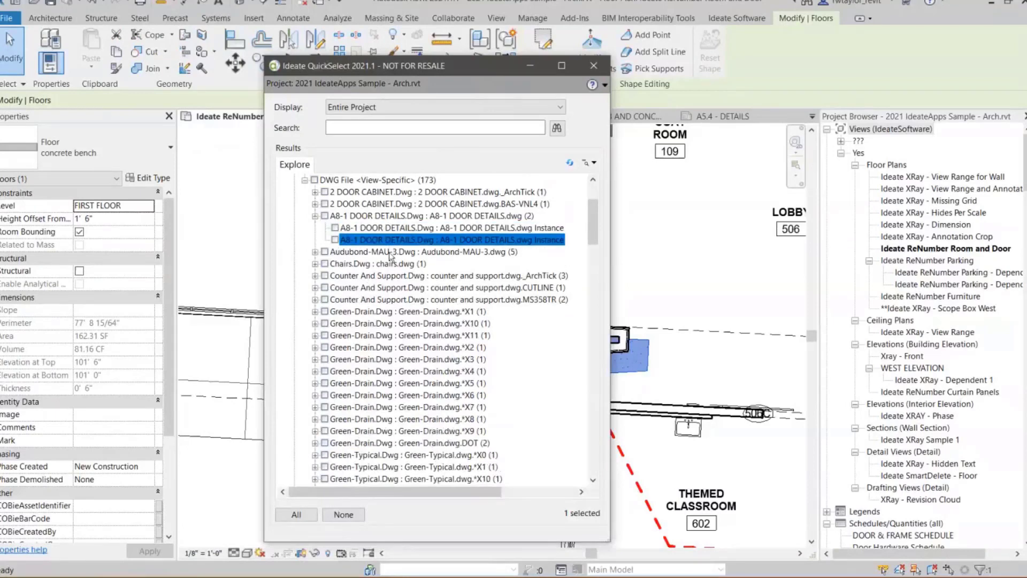
left_click(393, 230)
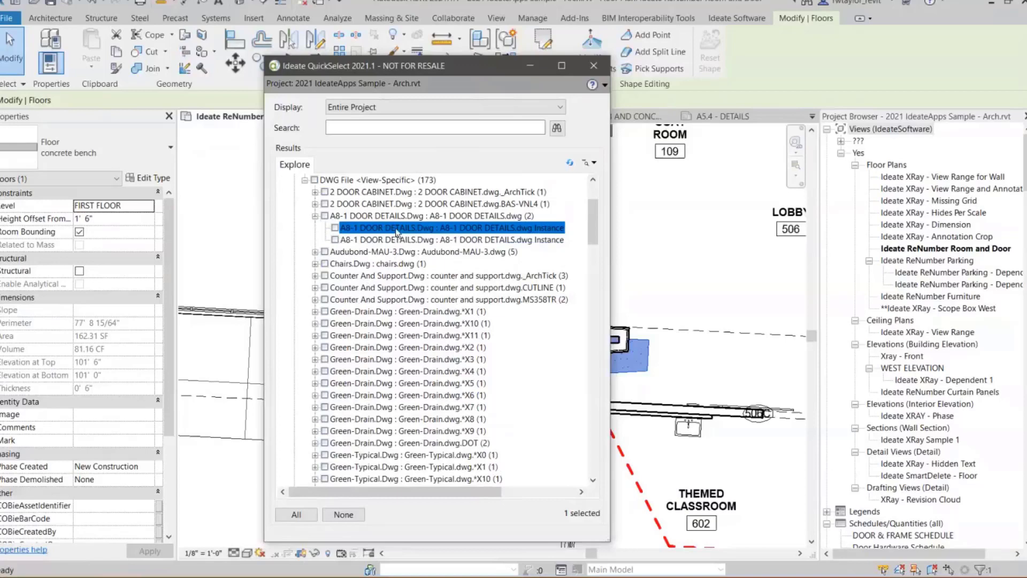
double_click(396, 231)
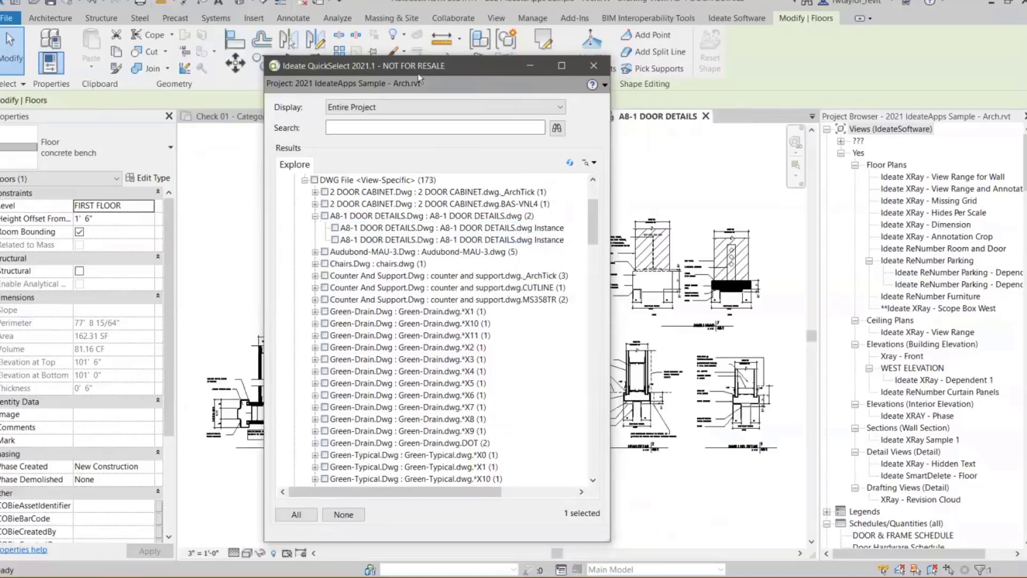
left_click_drag(465, 68, 152, 101)
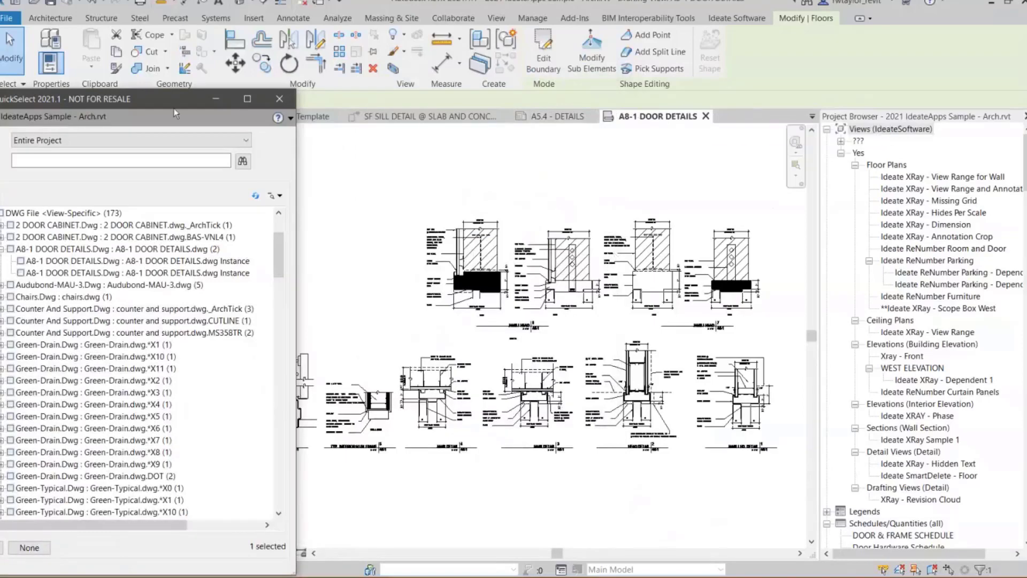
- Open the view of the second A8-1 DOOR DETAILS.dwg instance, temporarily showing its hidden elements
left_click_drag(134, 98, 299, 57)
left_click(251, 232)
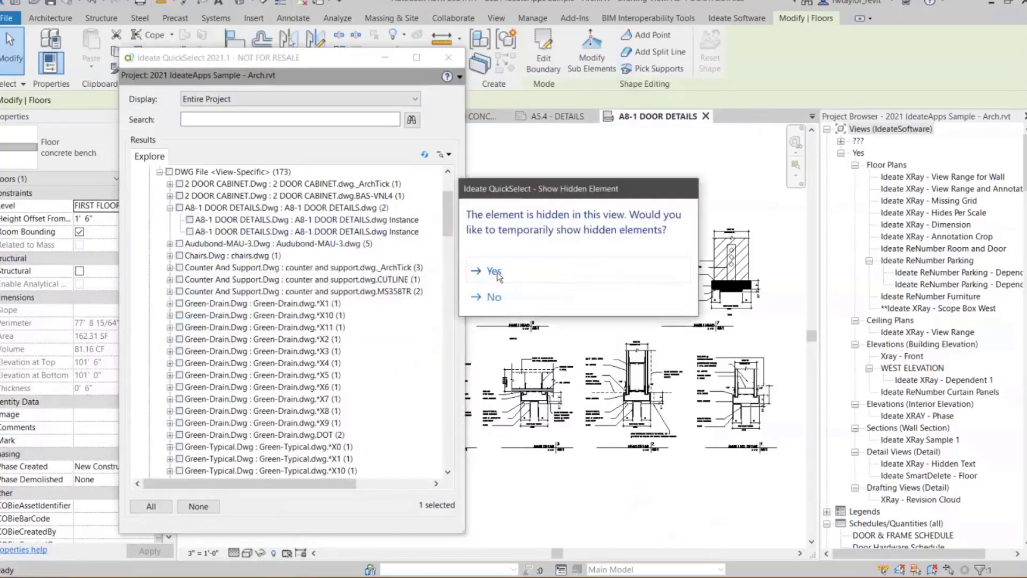
left_click(493, 271)
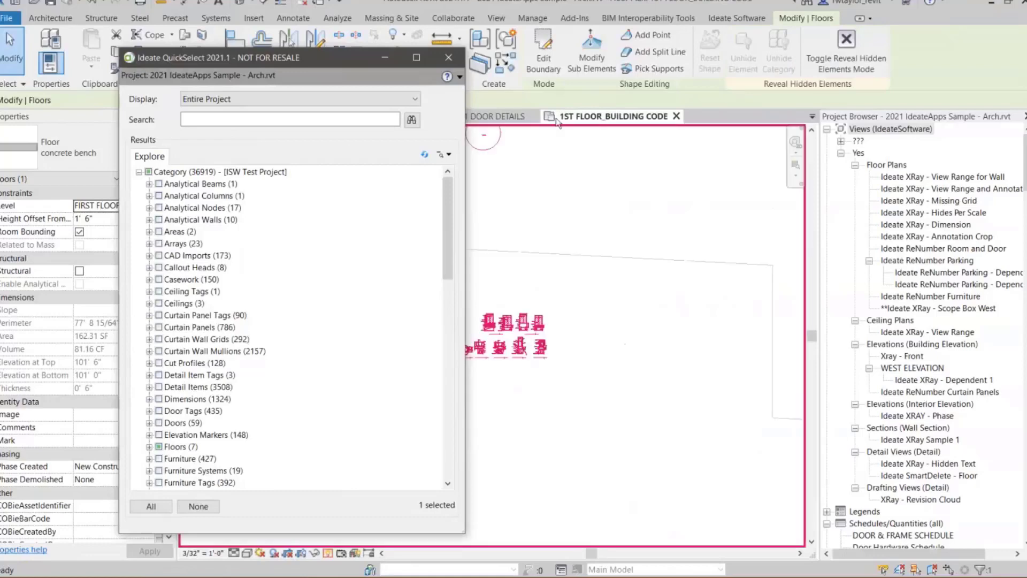
left_click_drag(335, 63, 828, 102)
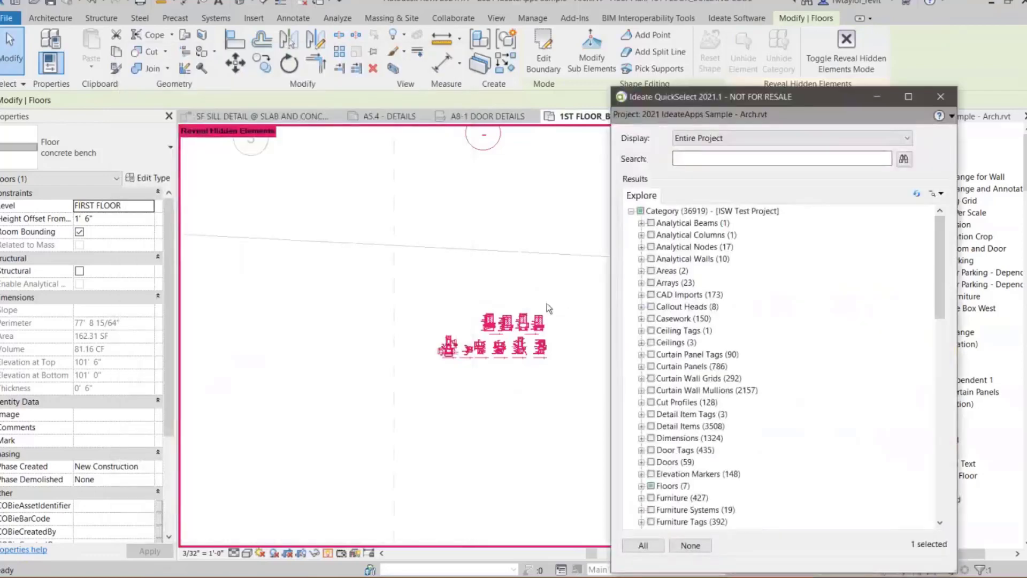
- Select the hidden A8-1 DOOR DETAILS.dwg import in the 1ST FLOOR_BUILDING CODE plan and delete it
scroll(546, 303, "down", 1)
scroll(540, 311, "down", 6)
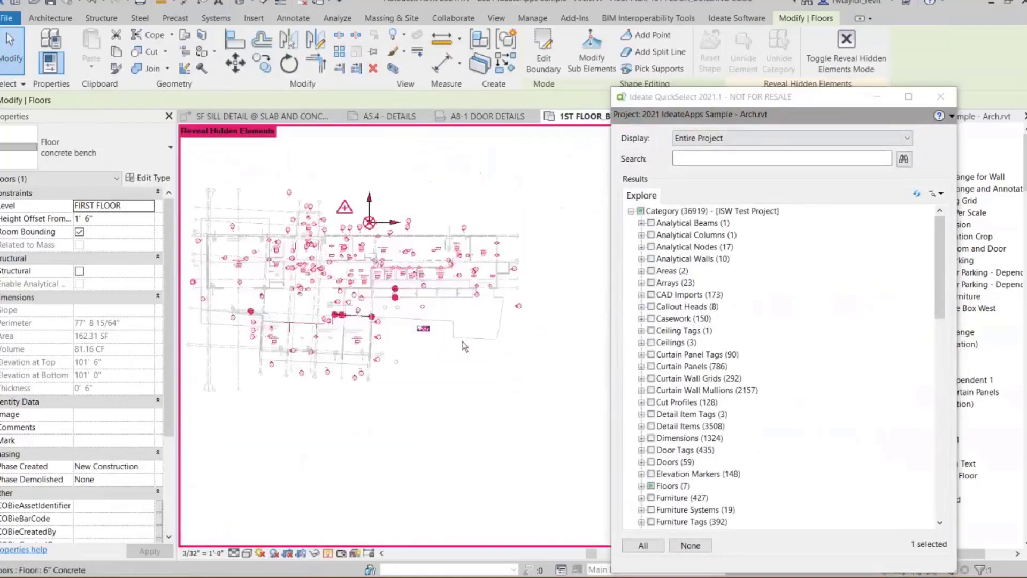
scroll(444, 338, "up", 6)
middle_click_drag(357, 307, 461, 350)
scroll(445, 344, "up", 2)
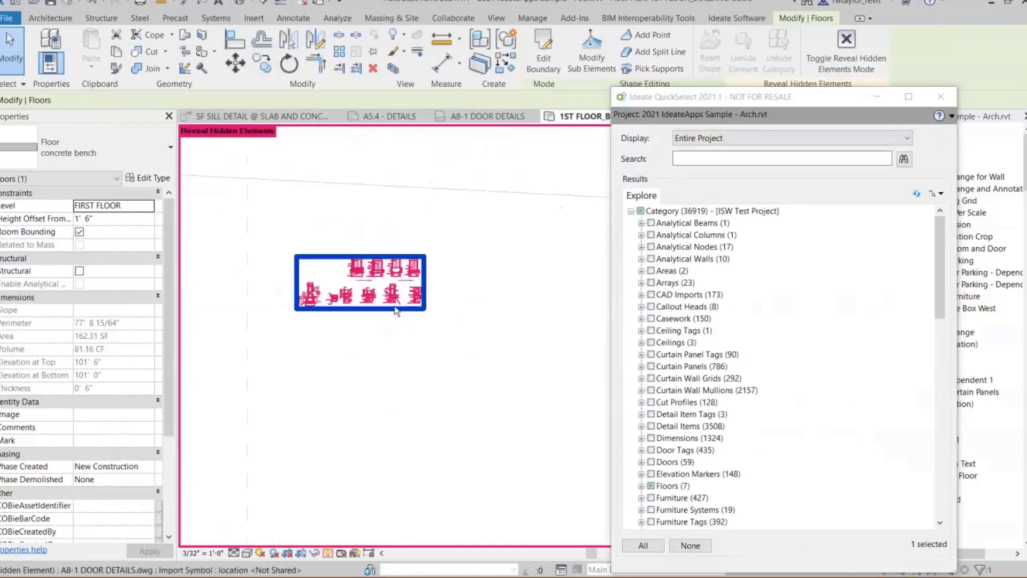
left_click(396, 297)
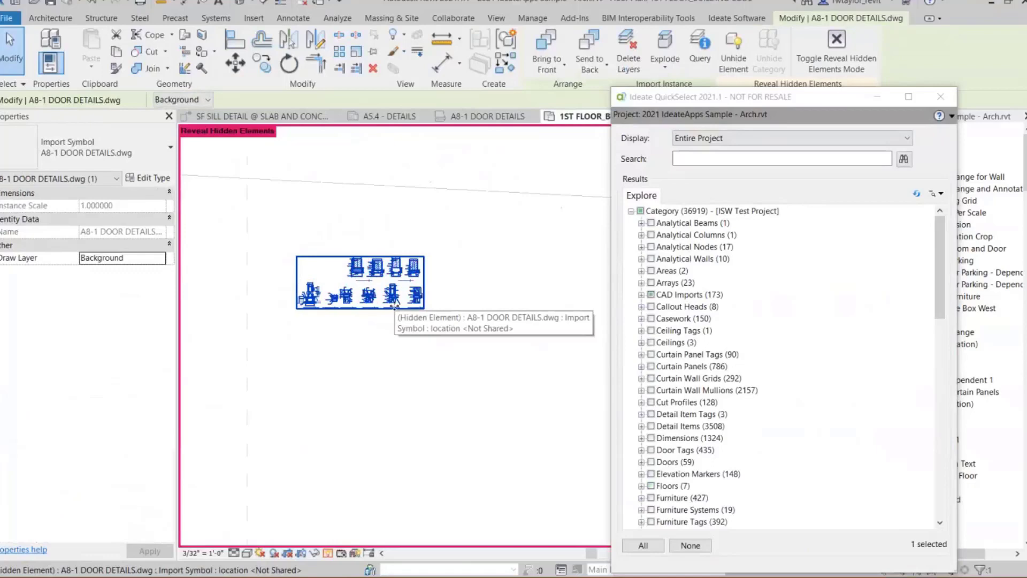
left_click(373, 69)
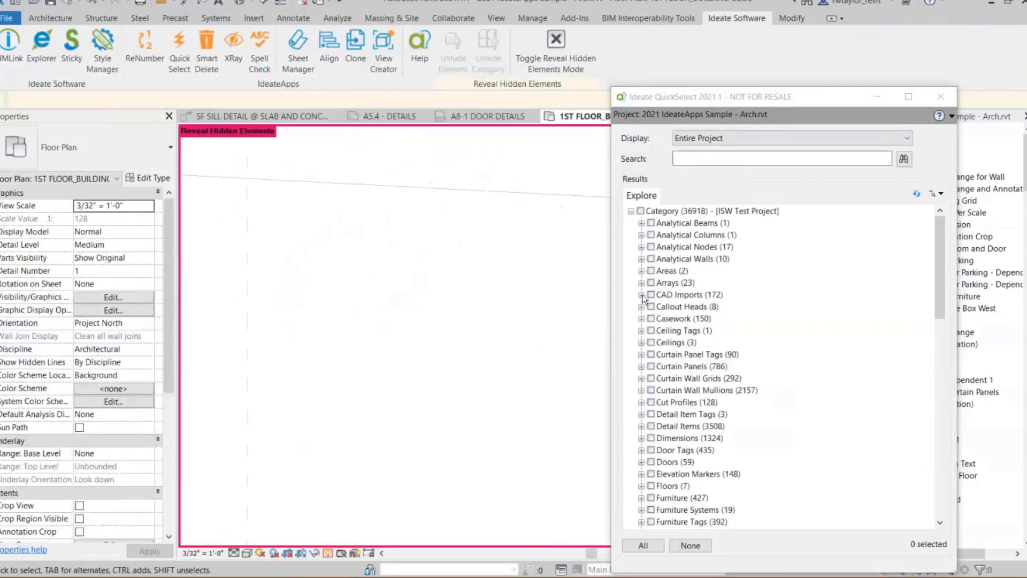
- Expand CAD Imports again to check the remaining A8-1 DOOR DETAILS.dwg instance
left_click(641, 294)
left_click(651, 307)
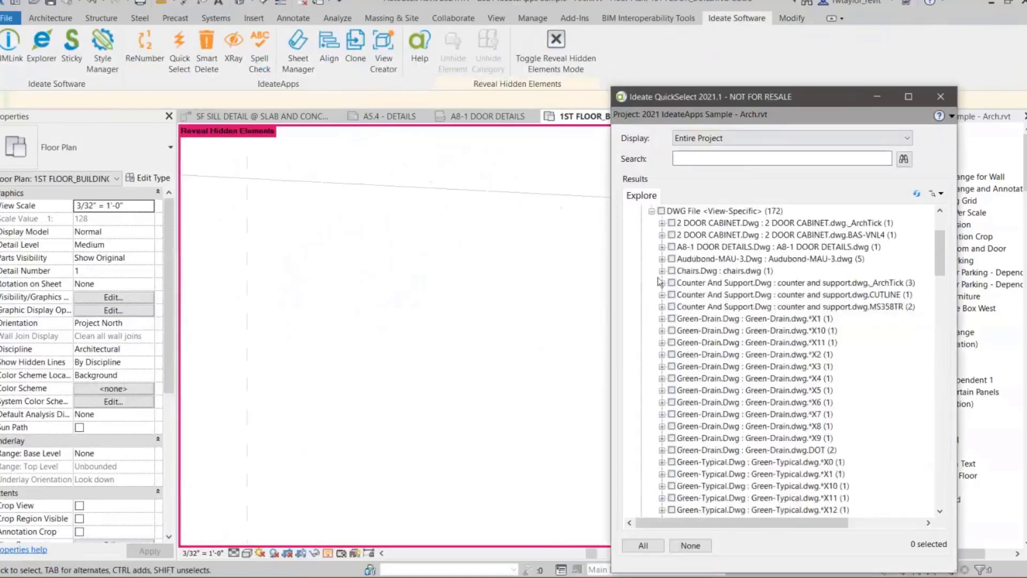
left_click(662, 247)
left_click(712, 259)
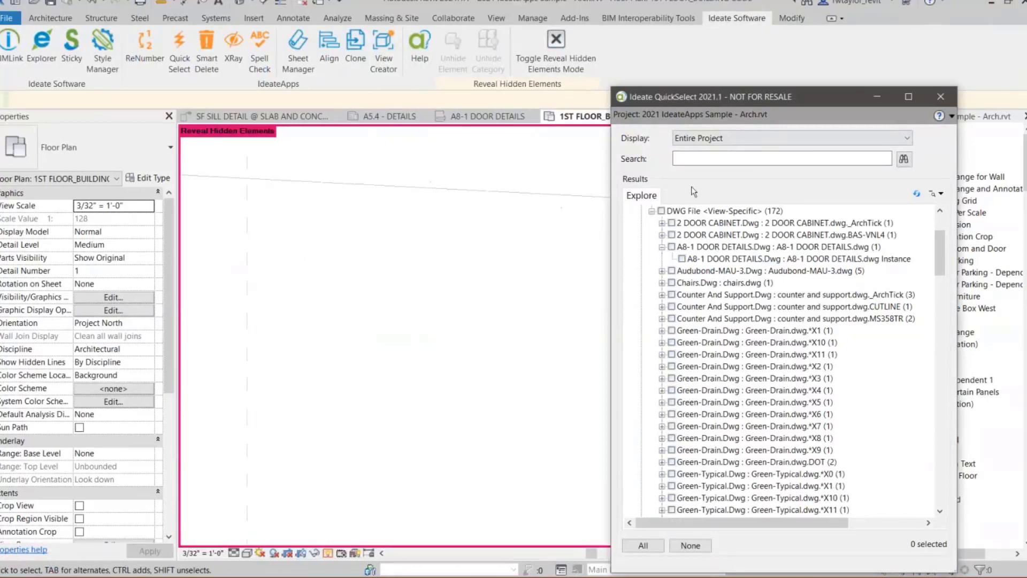
- Turn off the reveal hidden elements mode and close the 1ST FLOOR_BUILDING CODE and A8-1 DOOR DETAILS views
left_click_drag(708, 96, 691, 211)
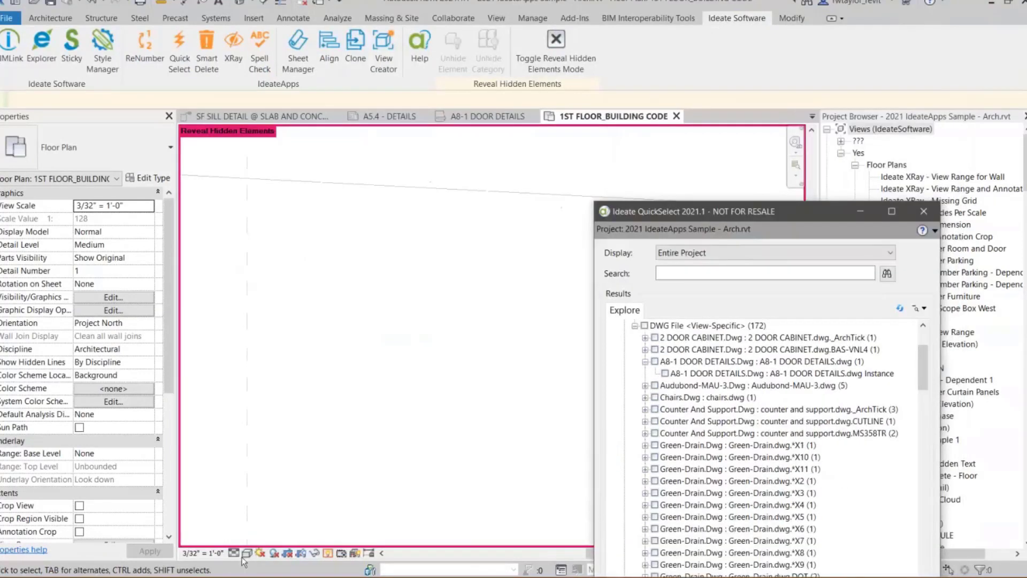
left_click(328, 554)
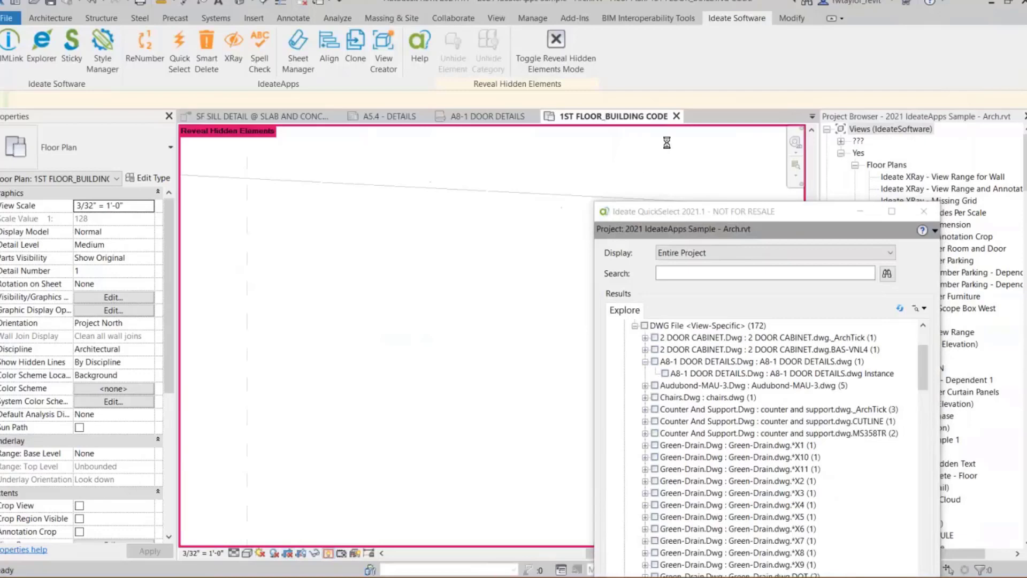
left_click(676, 116)
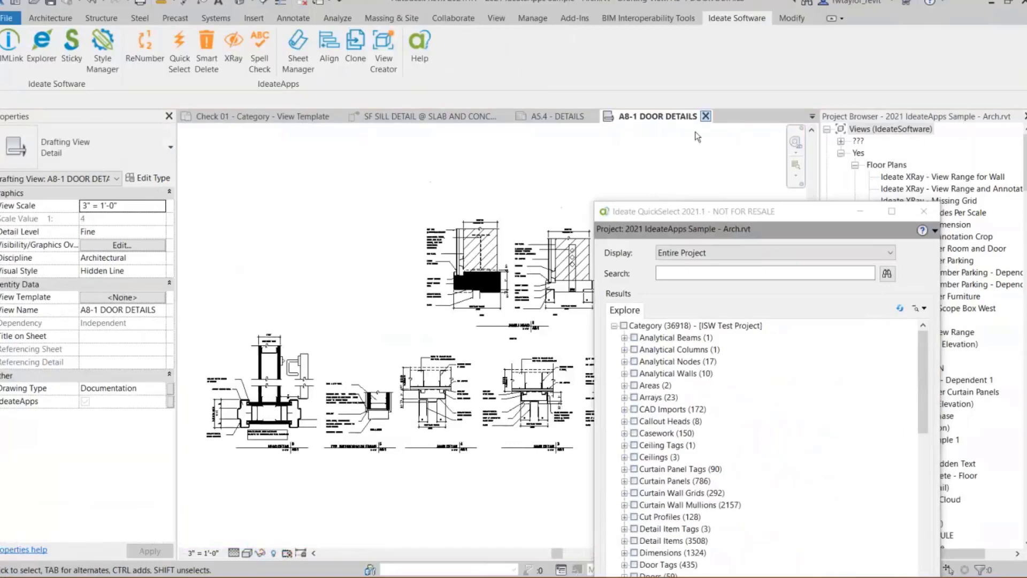
left_click(706, 116)
- Expand the Lines category in the results to list the Detail Lines by line style
left_click(680, 213)
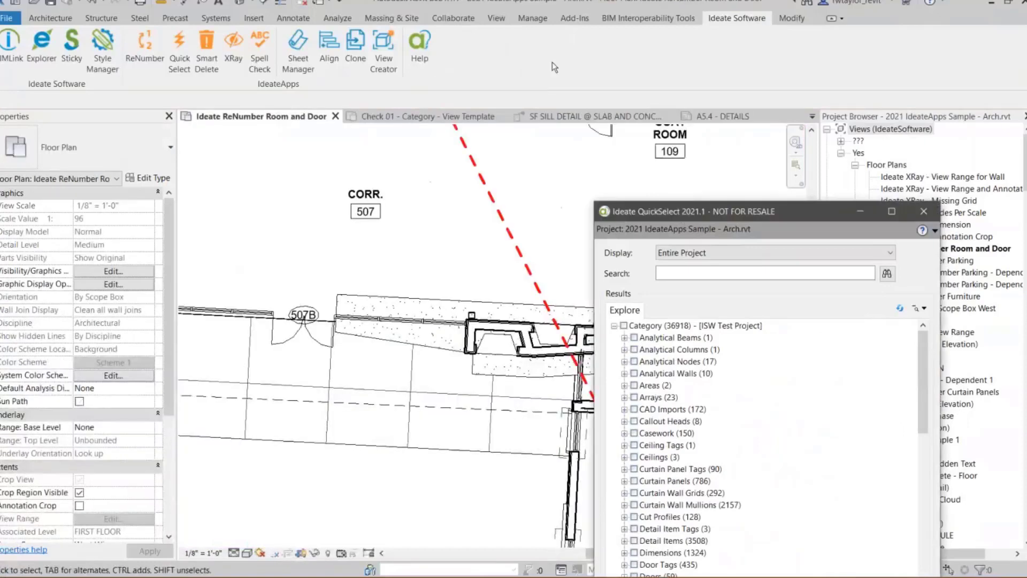
left_click_drag(554, 68, 554, 64)
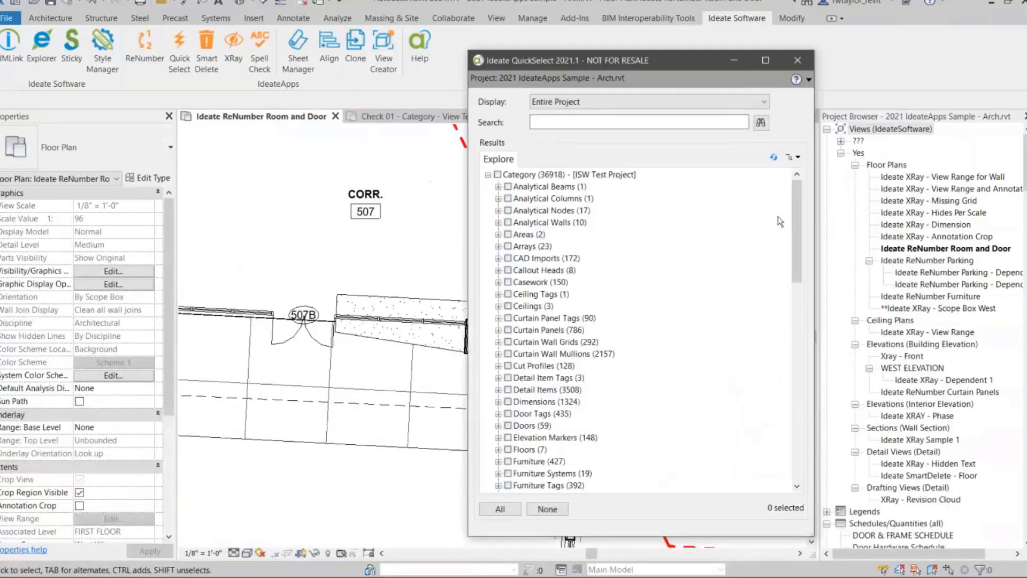
left_click_drag(793, 218, 791, 332)
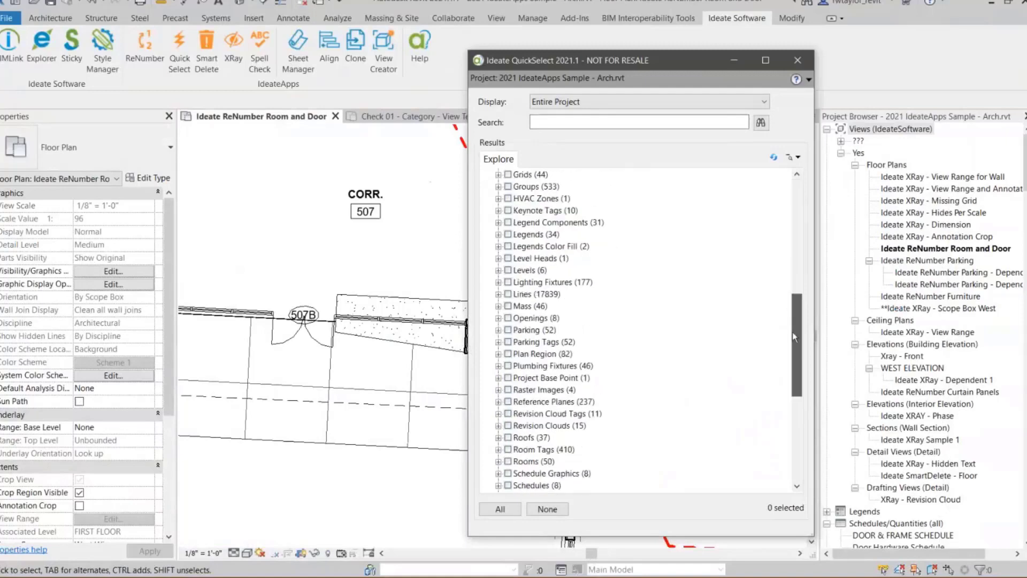
left_click(498, 294)
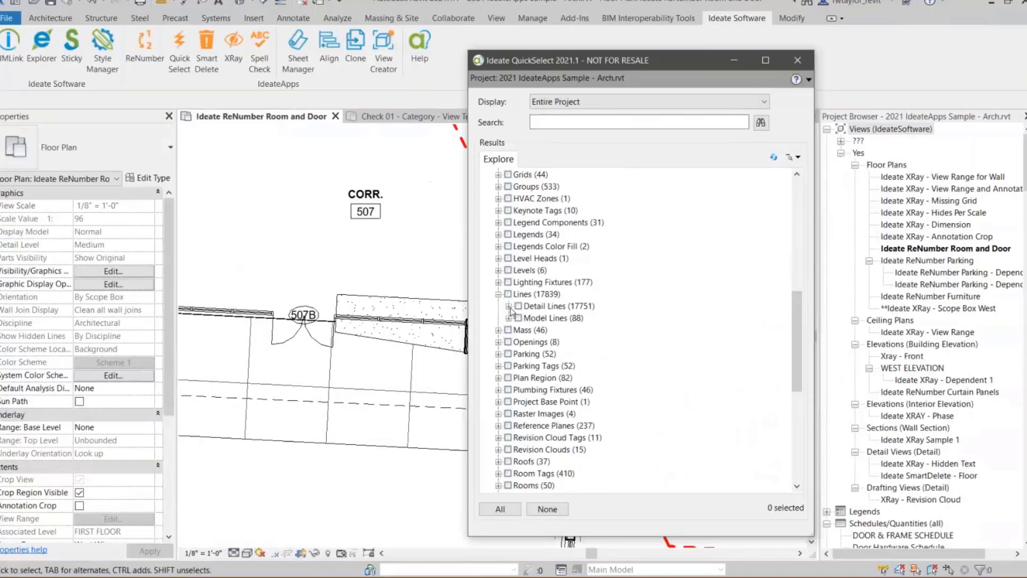
left_click(509, 307)
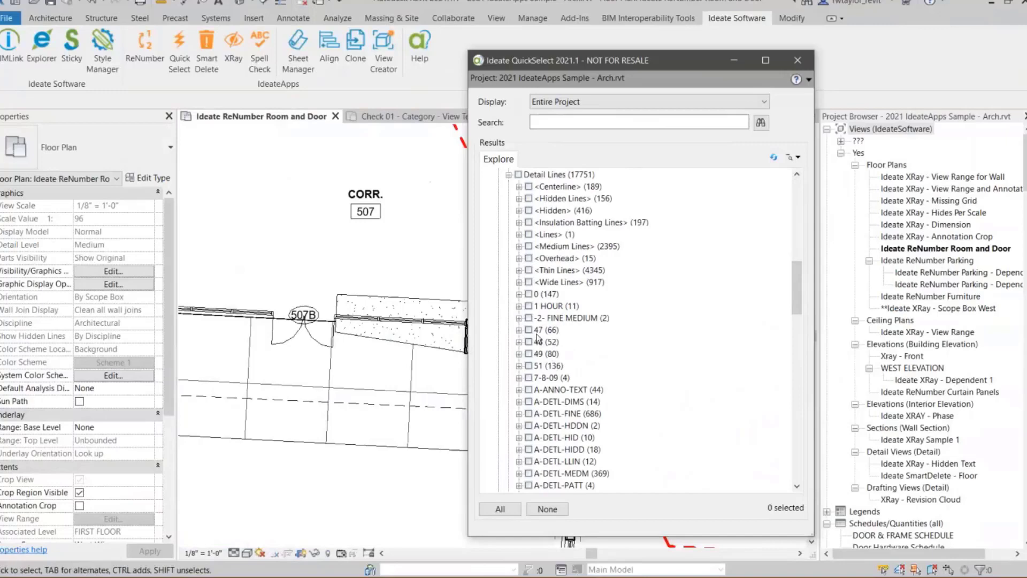
- Select all detail lines that use the line styles 7-8-09, 51, 49, 48 and 47
left_click(529, 377)
left_click(528, 366)
left_click(528, 354)
left_click(529, 342)
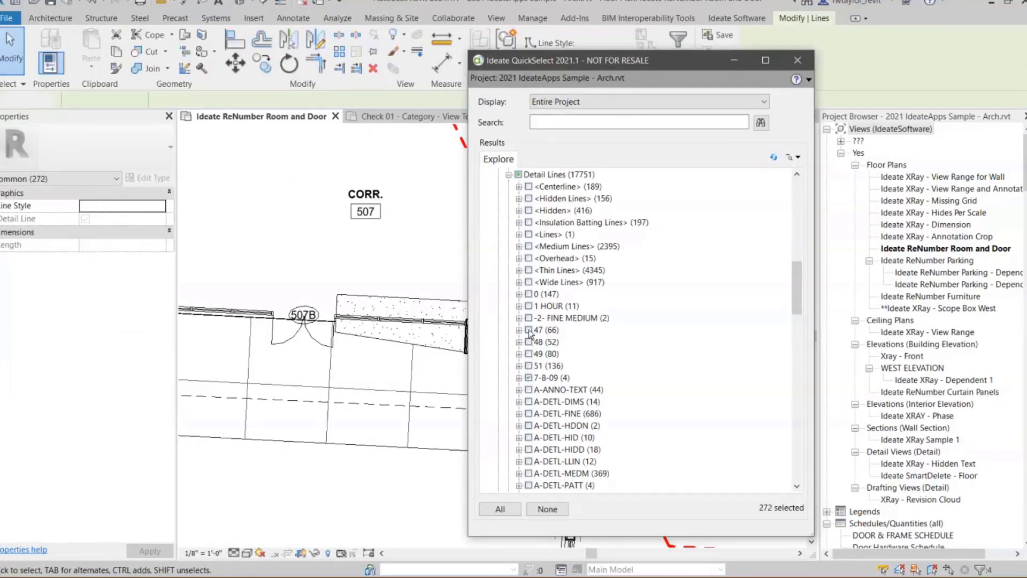
left_click(528, 330)
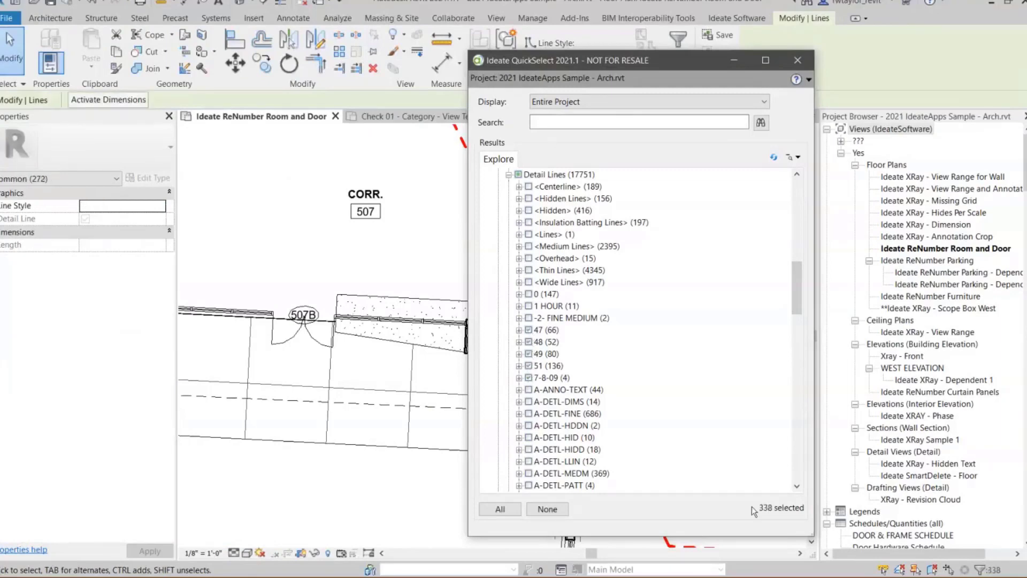
- Change the line style of the selected detail lines to A-DETL-FINE
left_click_drag(639, 63, 666, 159)
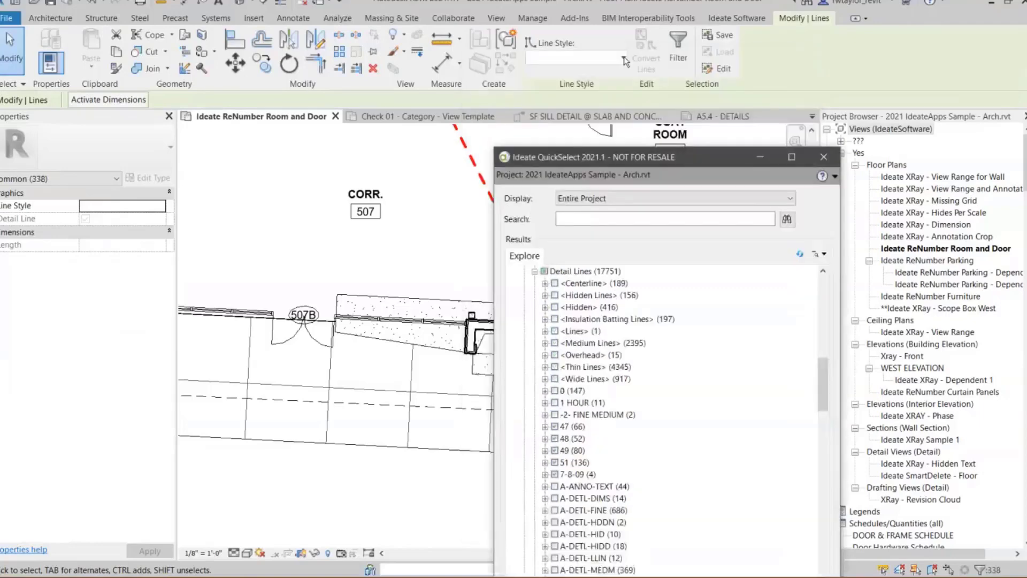
left_click(624, 57)
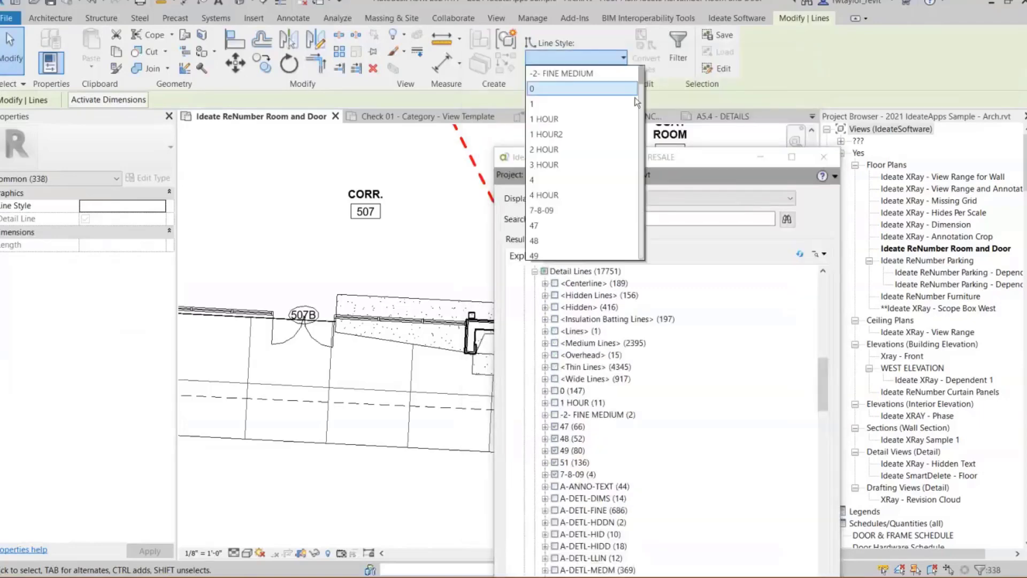
scroll(636, 102, "down", 6)
scroll(646, 112, "down", 3)
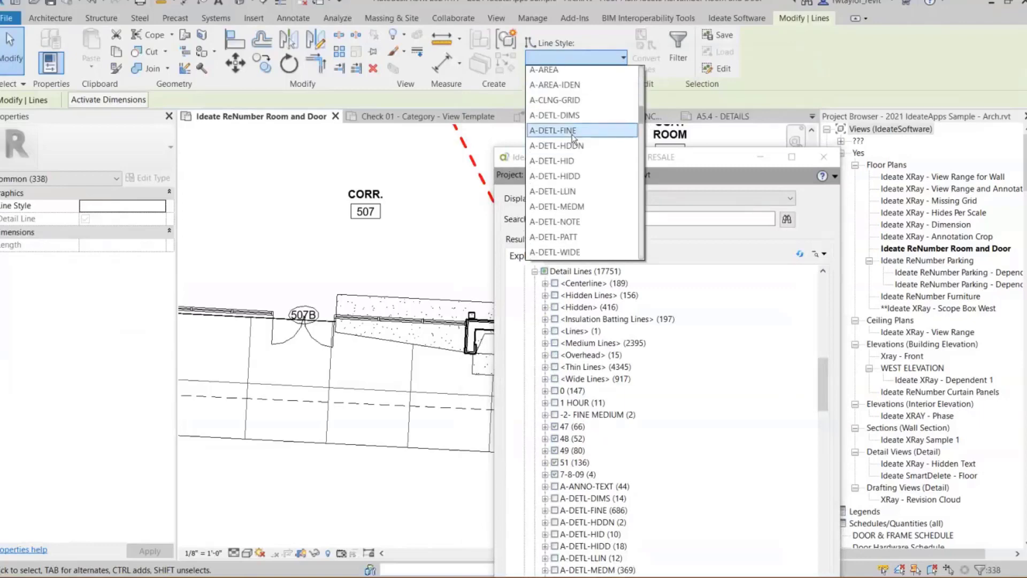
left_click(573, 131)
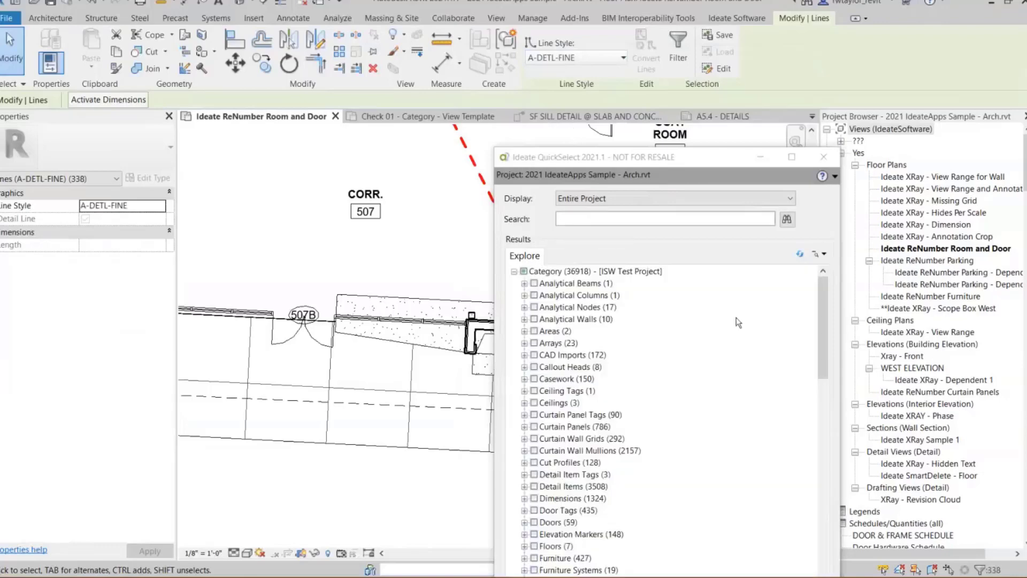
- Expand Lines and Detail Lines again to check which line styles are still in use
left_click_drag(823, 319, 820, 435)
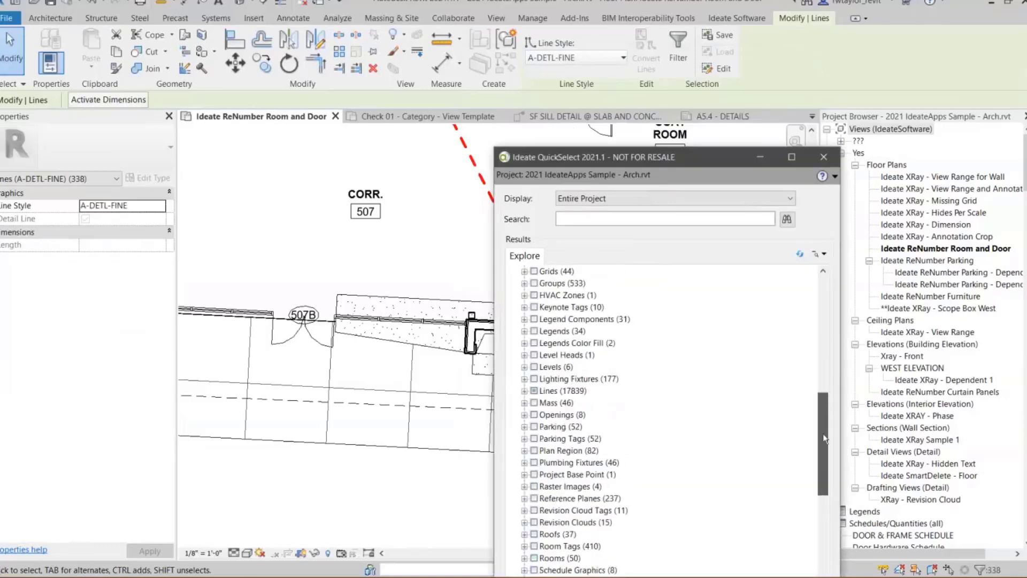
left_click(524, 390)
left_click(535, 403)
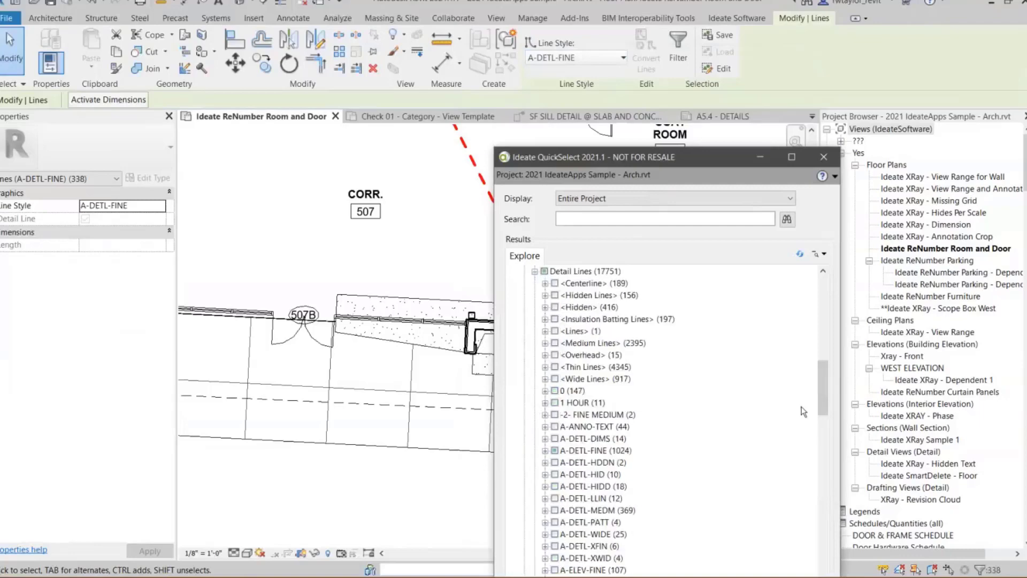
left_click_drag(824, 394, 824, 389)
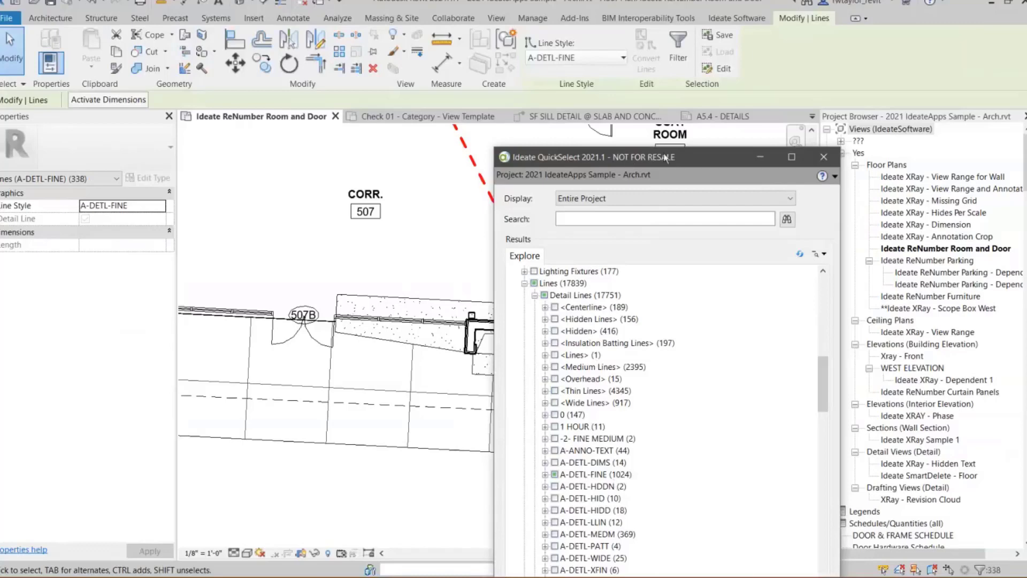
- Collapse the Lines category in the results and clear the current element selection
left_click_drag(652, 157, 568, 64)
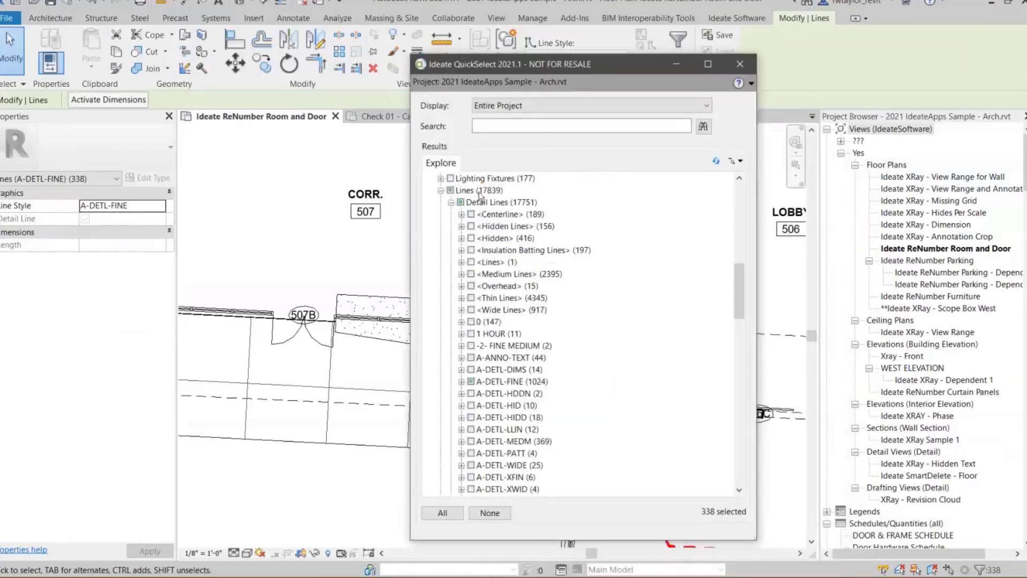
left_click(440, 190)
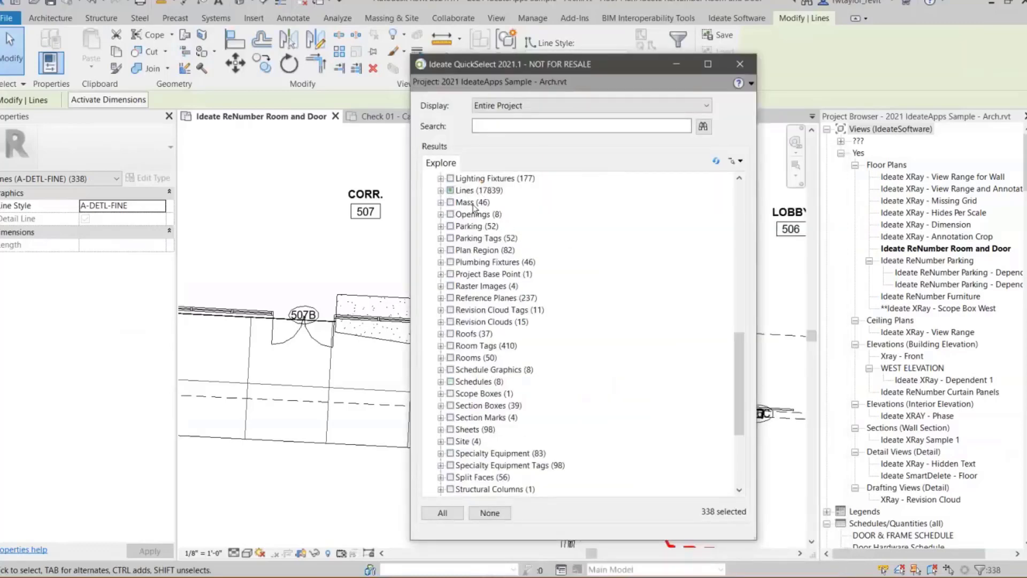
left_click(488, 513)
- Expand the Furniture category down to the individual Chair-Breuer instances
left_click_drag(739, 367, 715, 224)
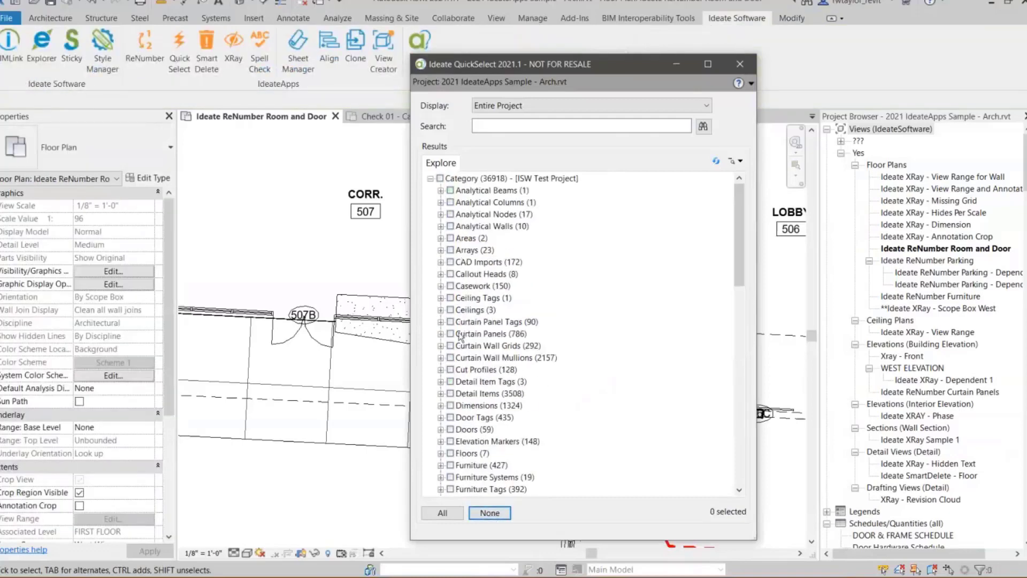
left_click(441, 466)
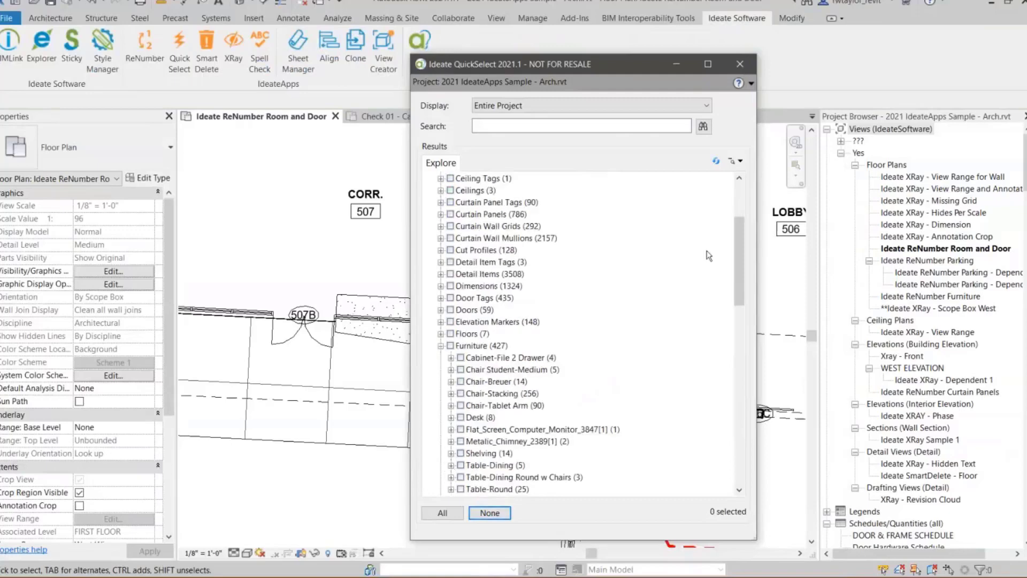
left_click_drag(740, 253, 740, 279)
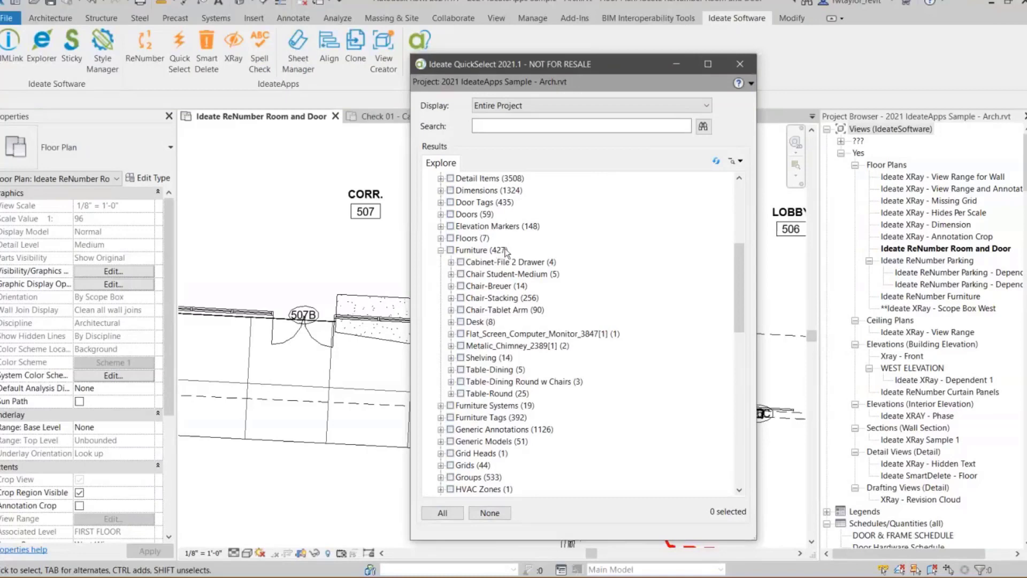
left_click(451, 286)
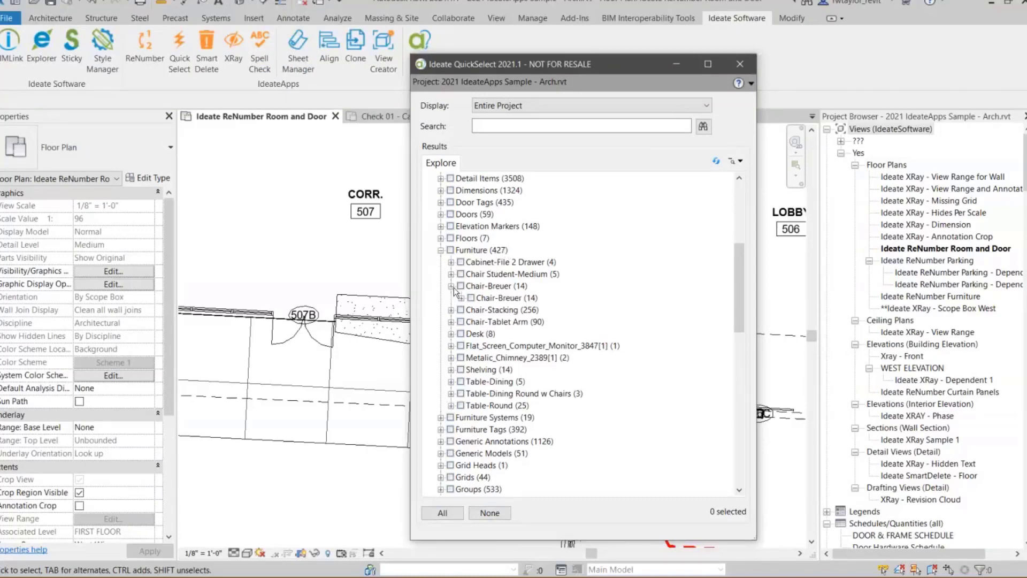
left_click(461, 298)
- Show one Chair-Breuer instance in a view that contains it, allowing the closed views to be searched
left_click(503, 346)
double_click(503, 347)
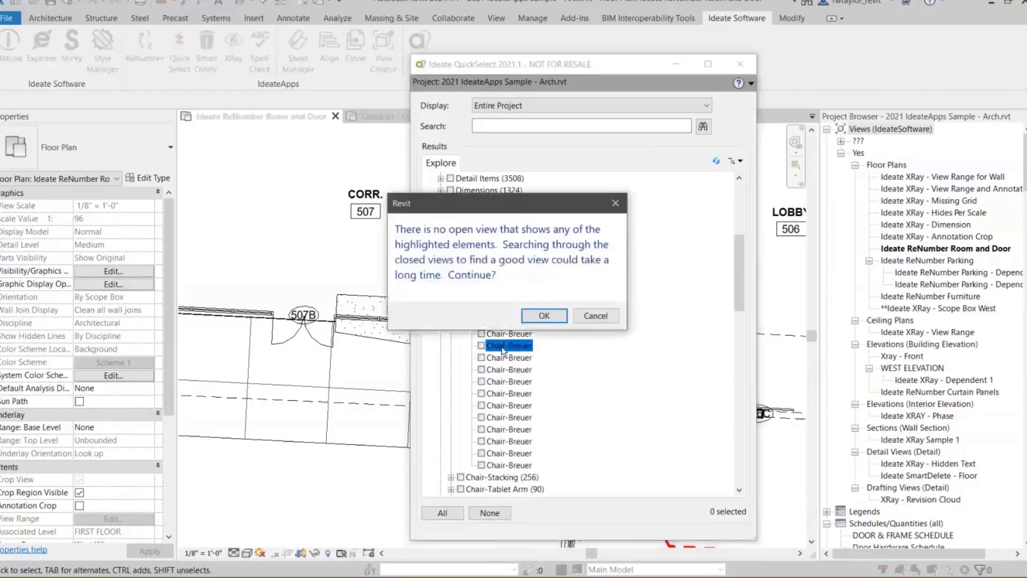
left_click(544, 318)
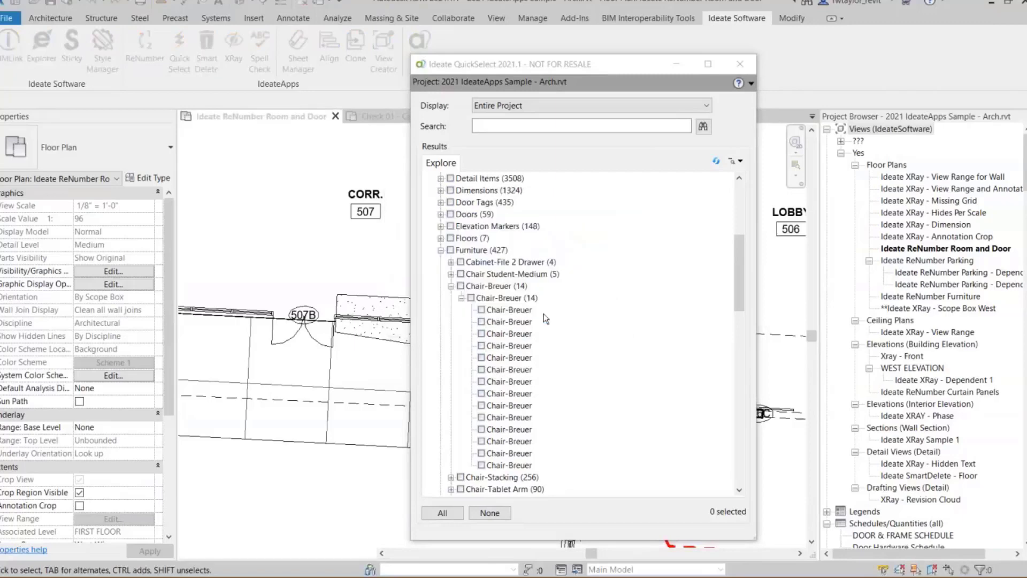
double_click(505, 345)
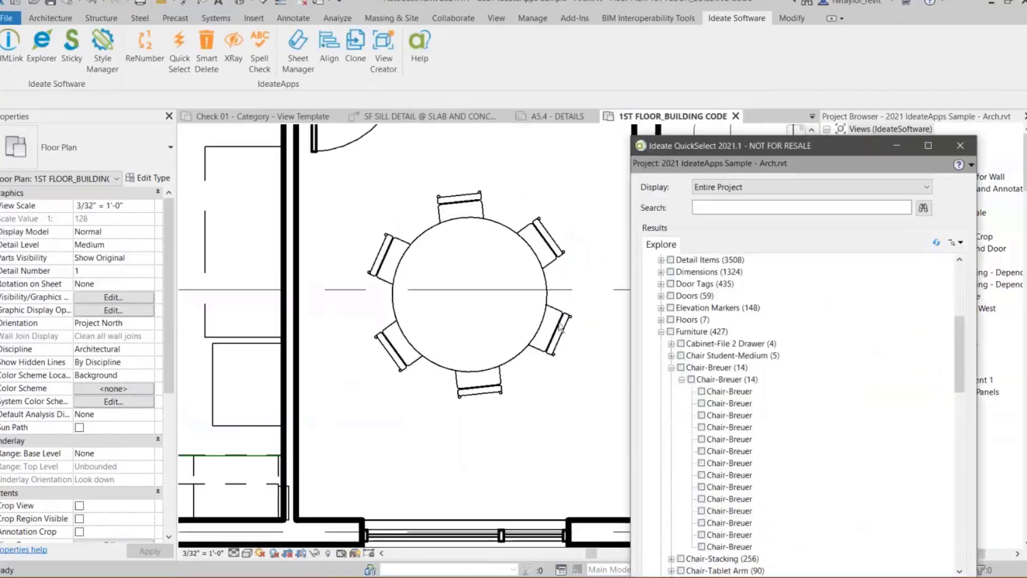
- Collapse the Furniture category and close Ideate QuickSelect
left_click(787, 159)
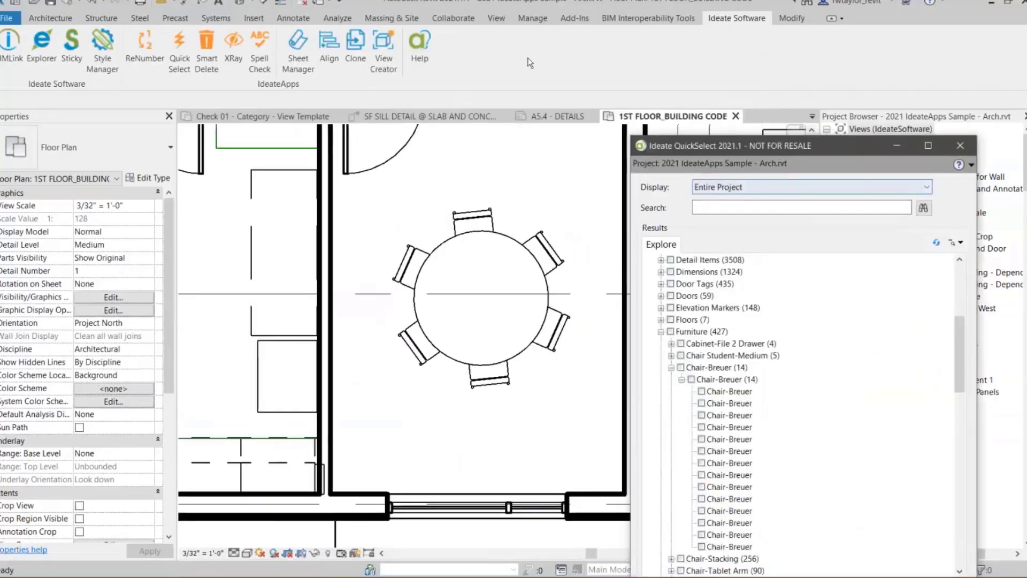
left_click(406, 239)
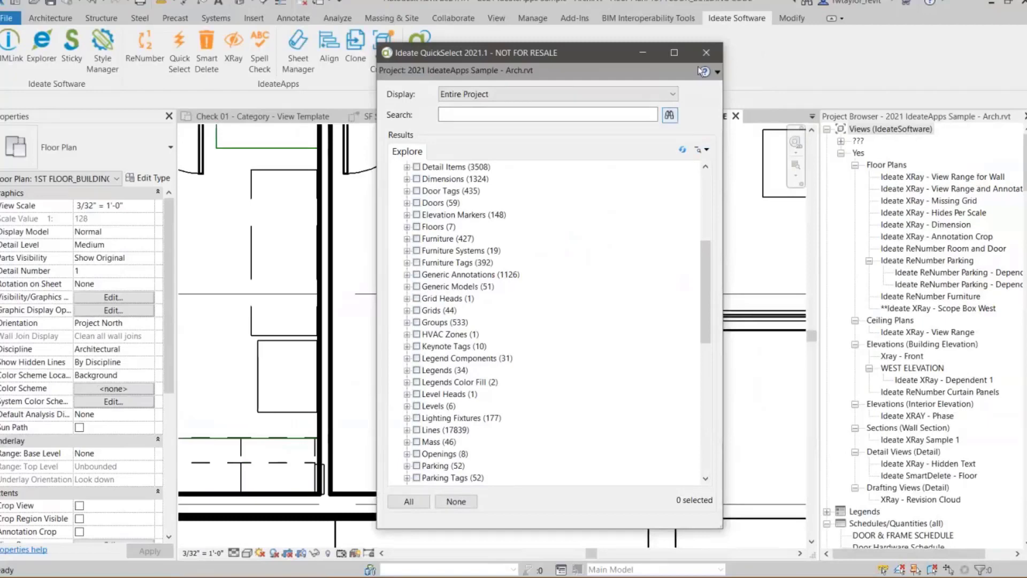
left_click(706, 53)
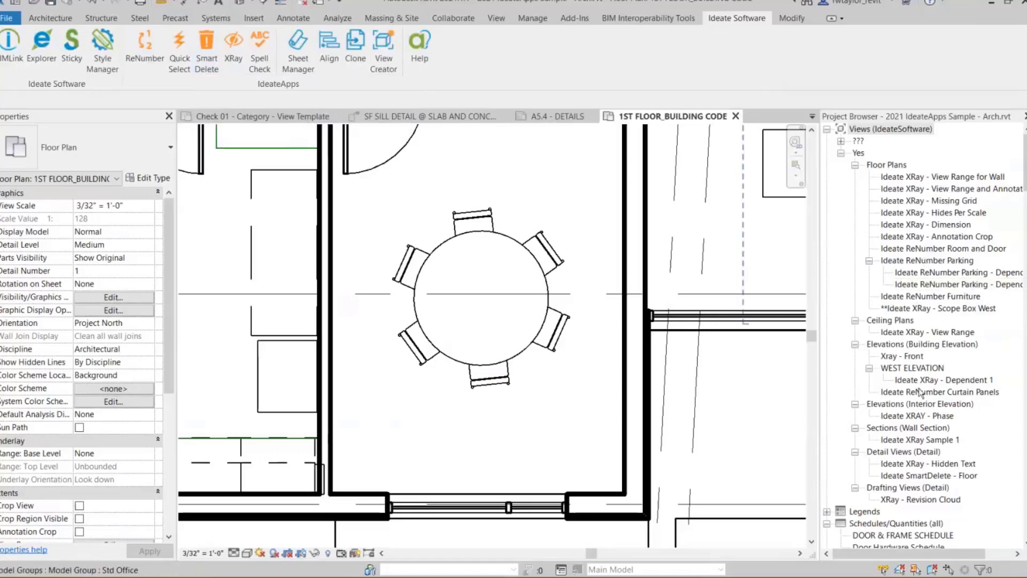
- Open the Ideate SmartDelete - Floor detail view and try deleting its Concrete 8" floor with the standard Delete command
double_click(936, 475)
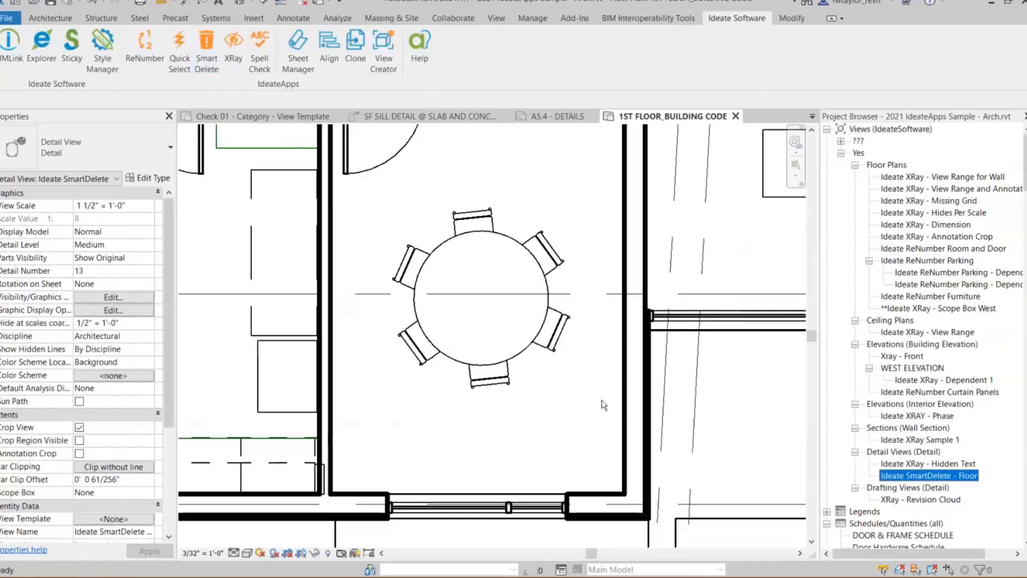
scroll(461, 372, "up", 2)
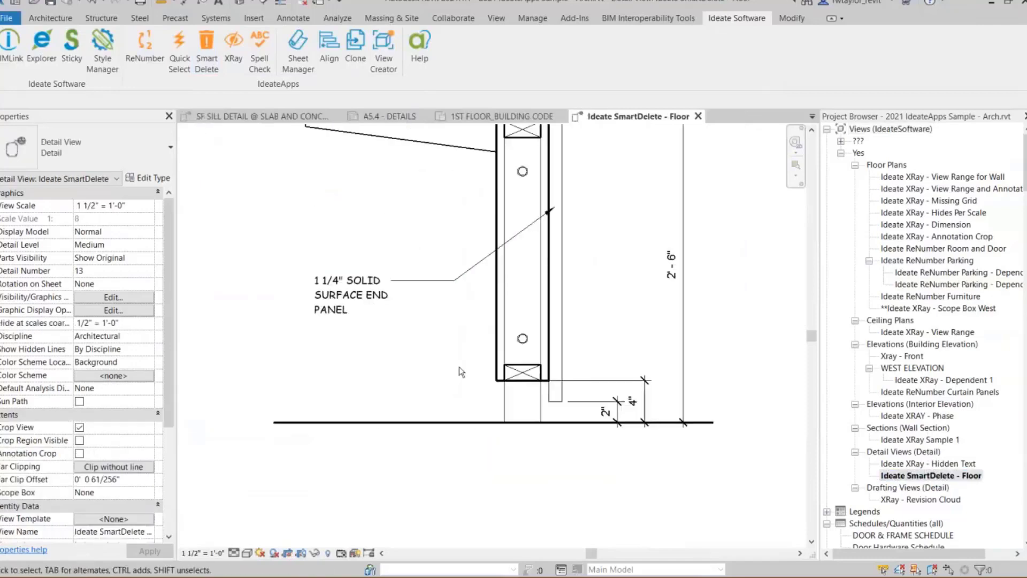
left_click(436, 426)
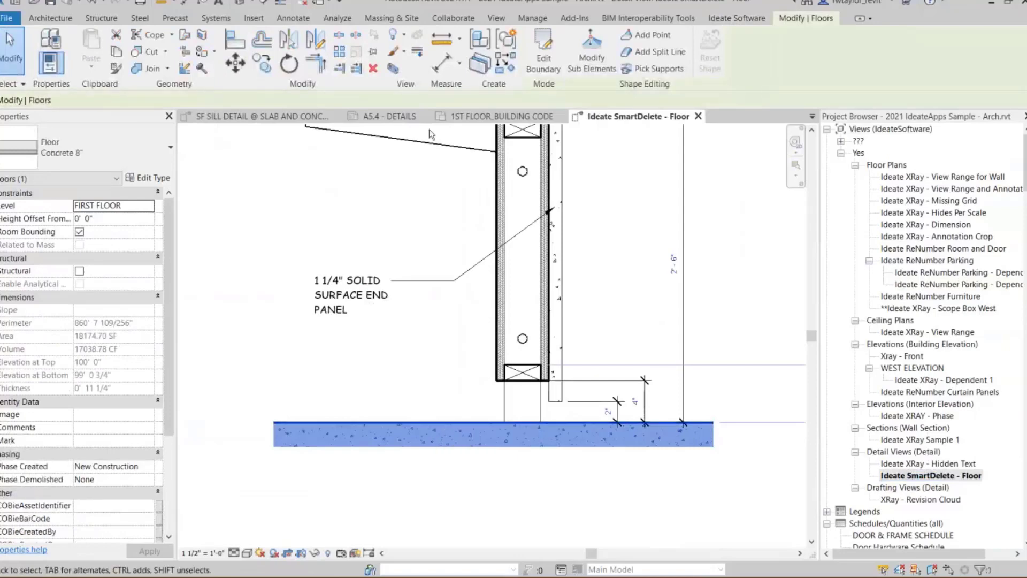
left_click(374, 69)
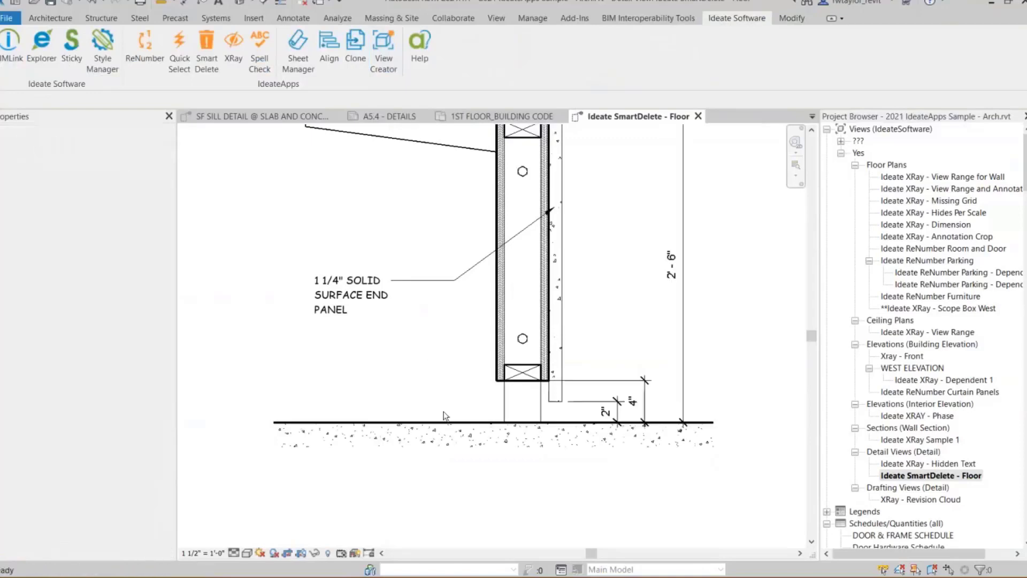
- Run Ideate SmartDelete on the Concrete 8" floor in the detail view
left_click(432, 426)
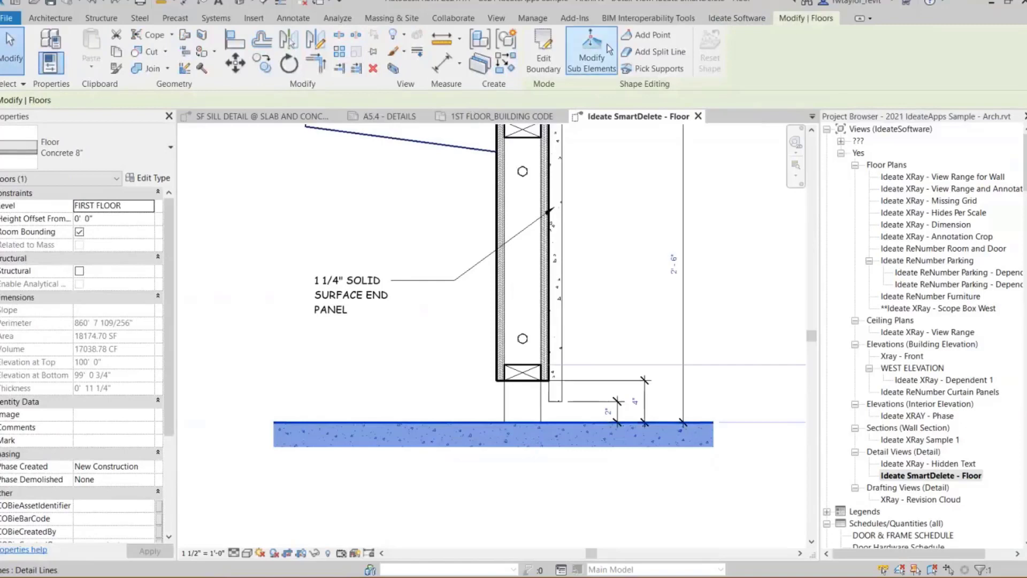
left_click(736, 17)
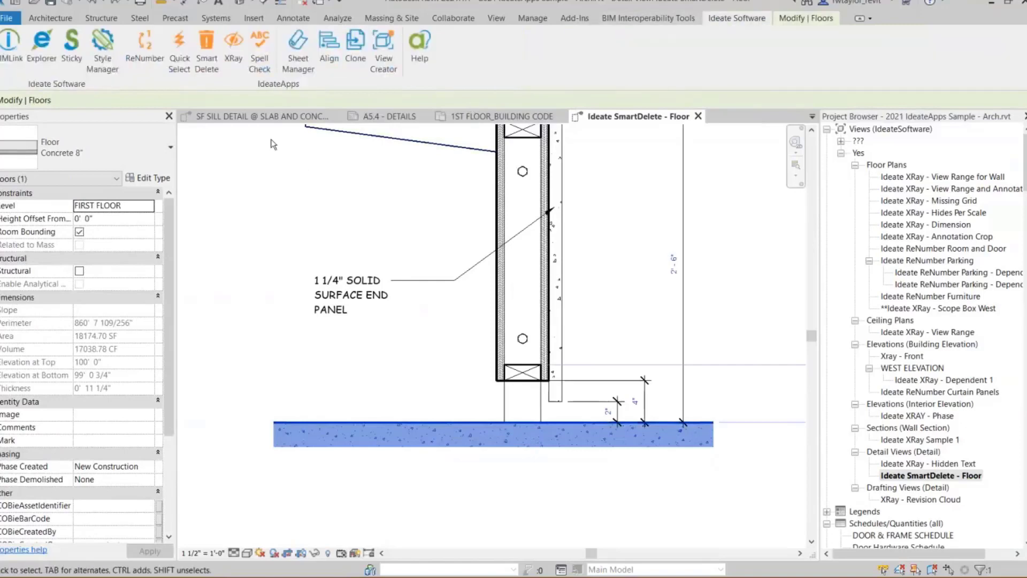
left_click(208, 68)
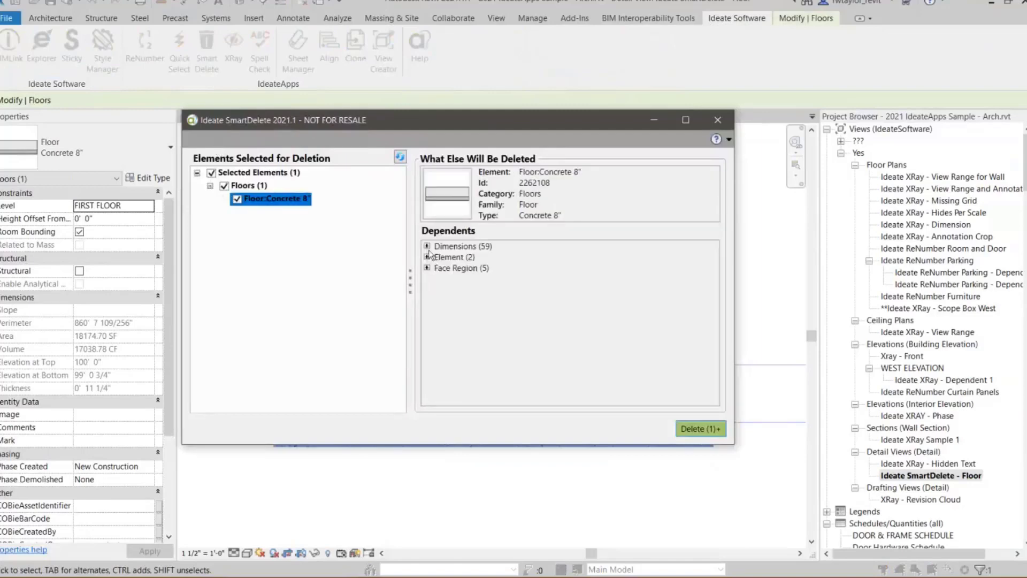
- Expand the floor's Face Region and Dimensions dependents and show one DG_Linear dimension in its view
left_click(427, 268)
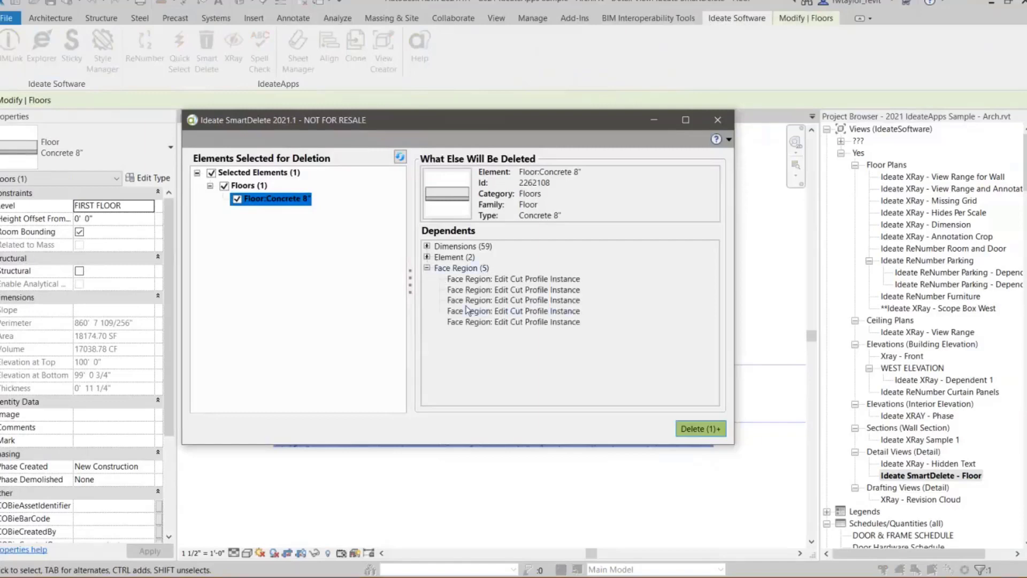
left_click(427, 246)
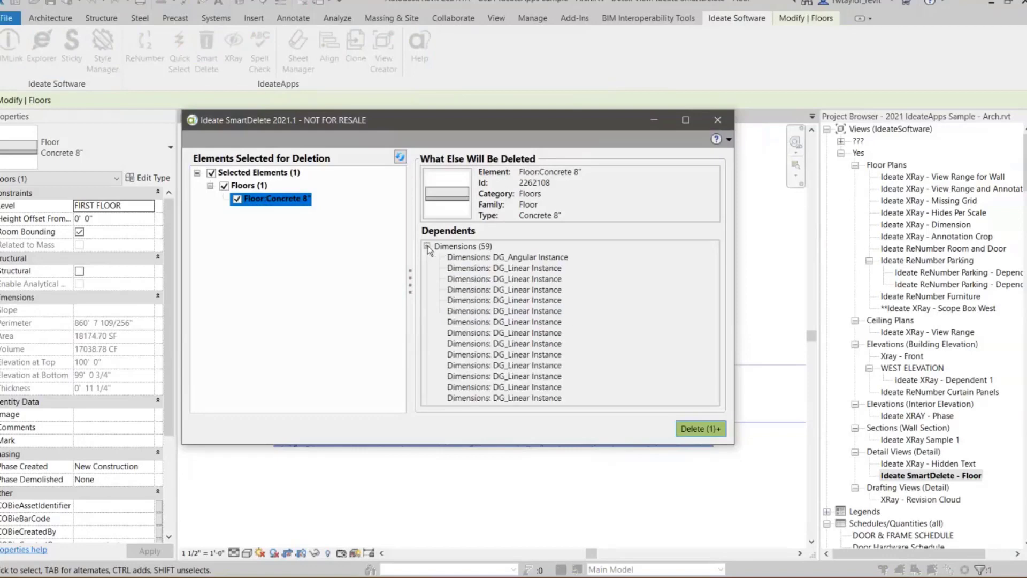
left_click(503, 312)
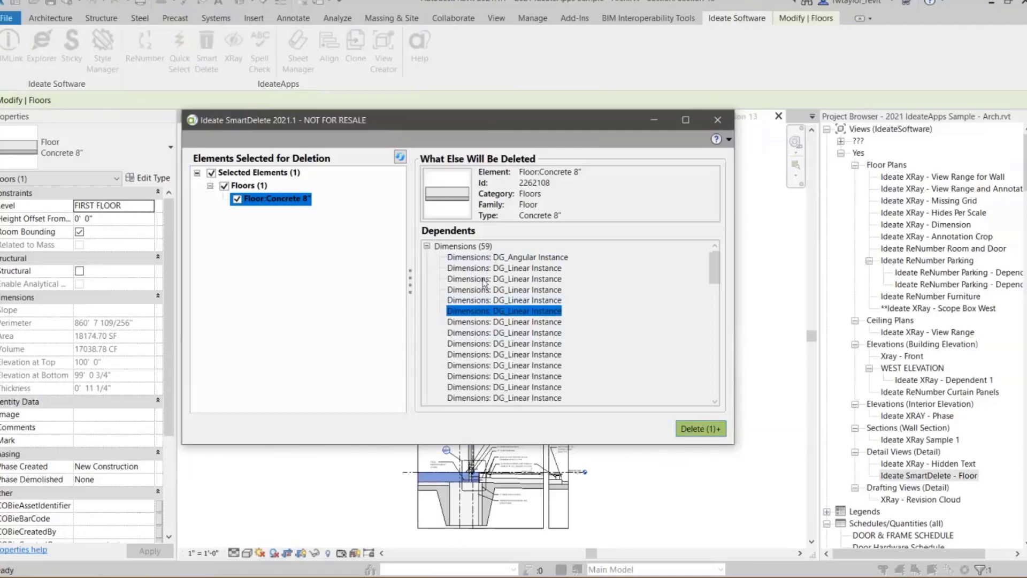
- Show the floor's first dependent 11 52 13 Projection Screen element in its plan view, and close SmartDelete without deleting
left_click_drag(513, 119, 539, 96)
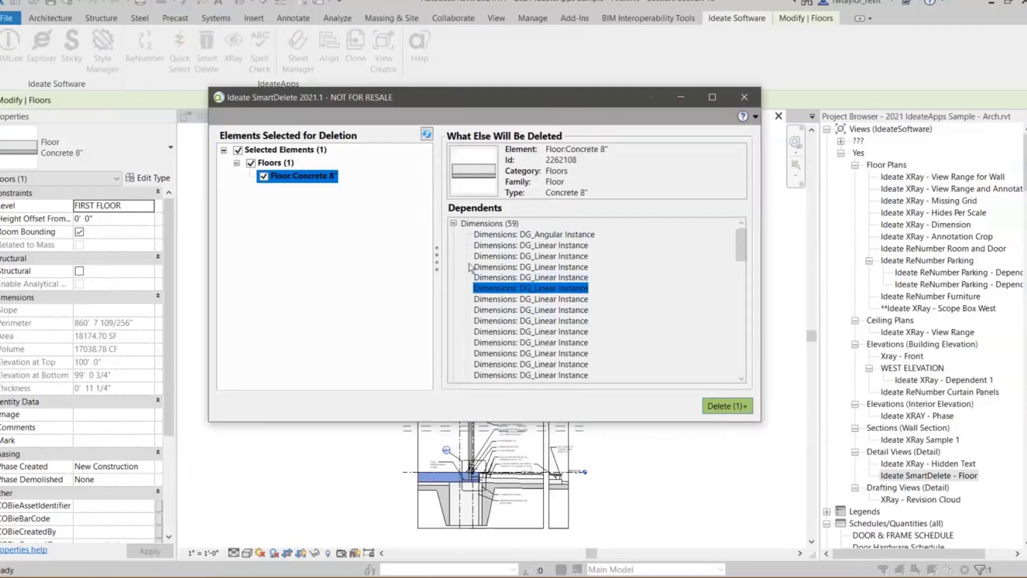
left_click(453, 223)
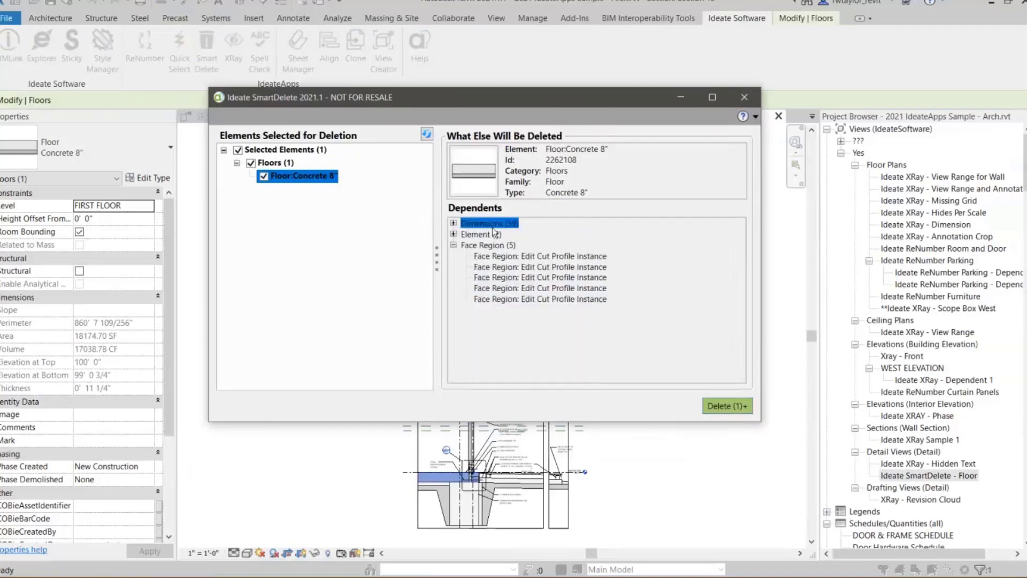
left_click(454, 234)
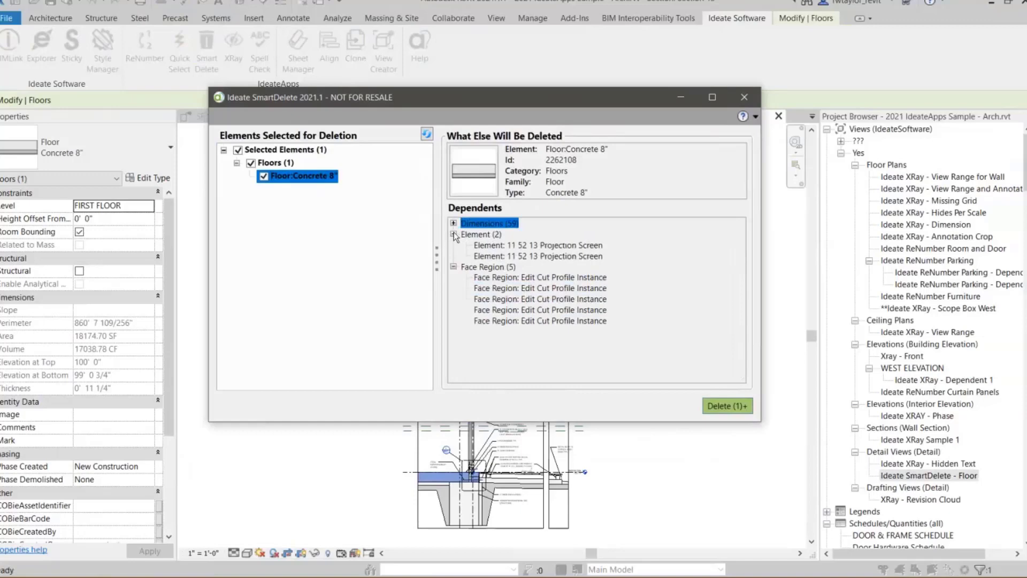
left_click(541, 246)
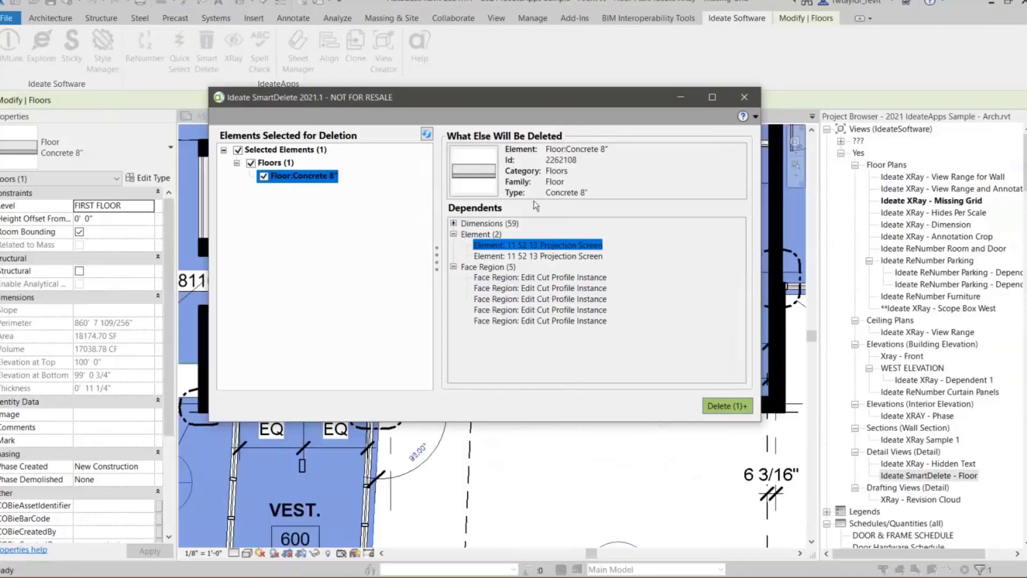
left_click_drag(480, 104, 462, 456)
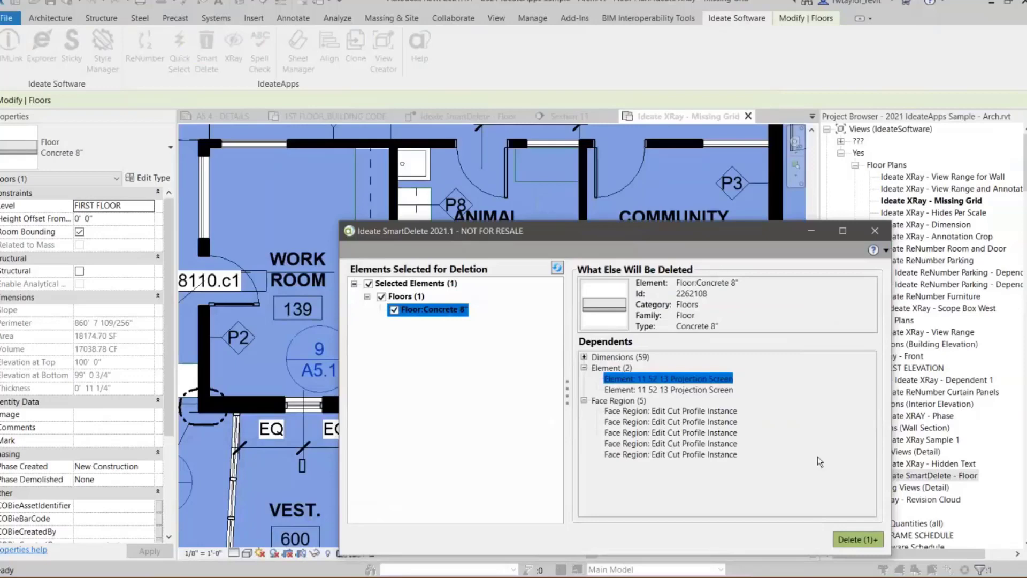
left_click(874, 230)
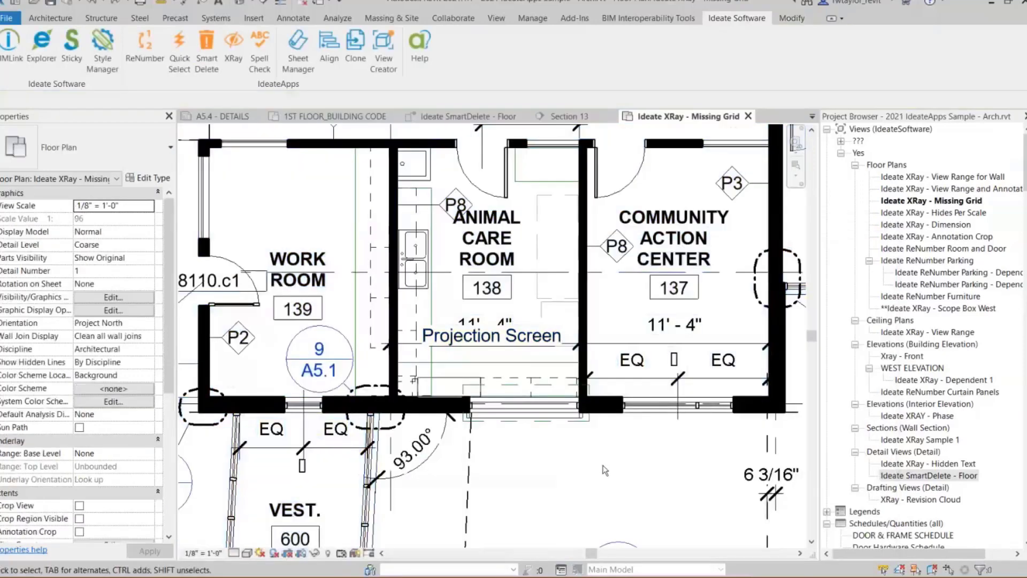
- Window-select the rooms from Exhibit Storage and the toilets to the Work Room and director offices, and run SmartDelete on them
scroll(605, 470, "down", 8)
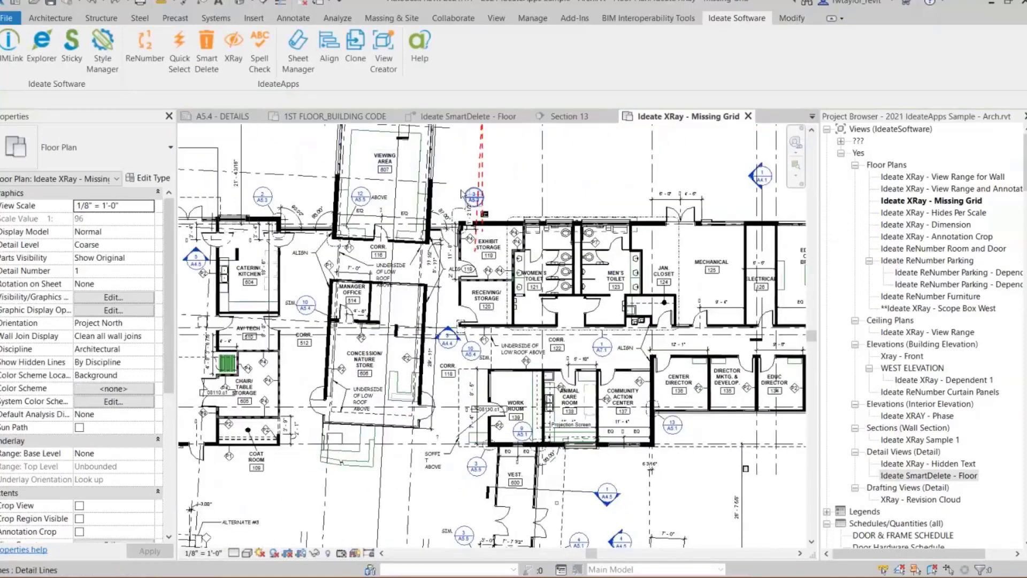
left_click_drag(447, 193, 791, 471)
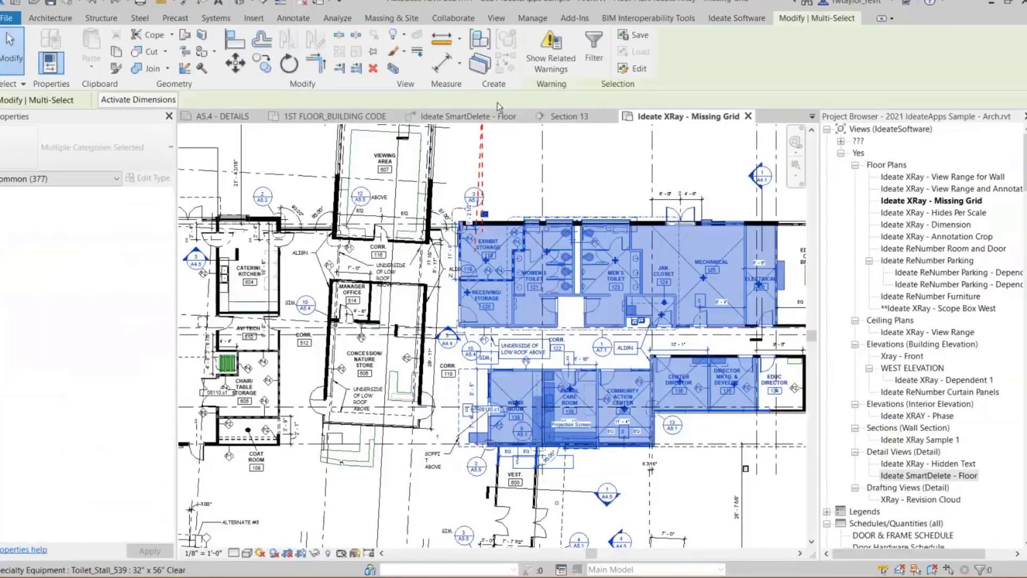
left_click(736, 18)
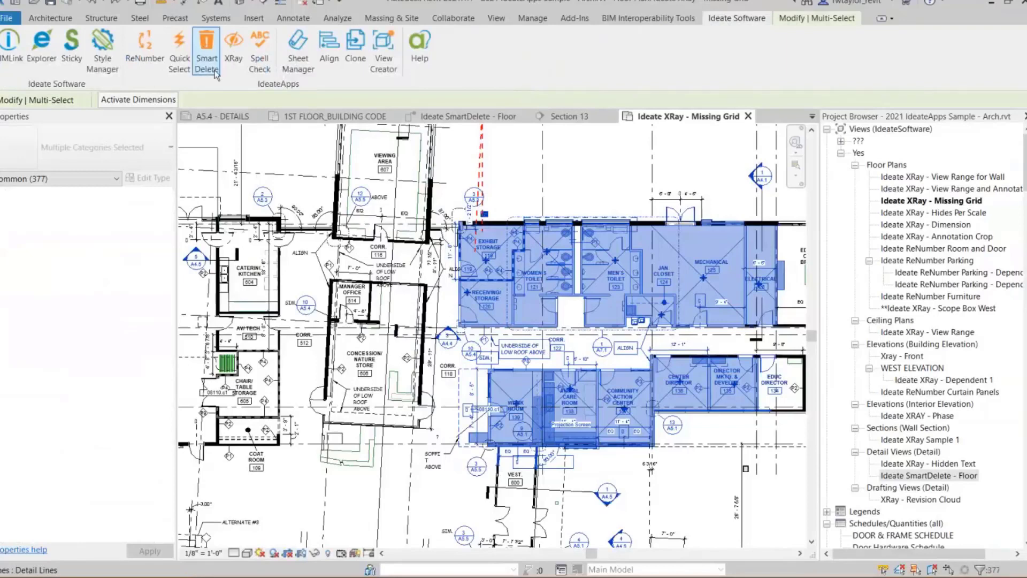
left_click(211, 67)
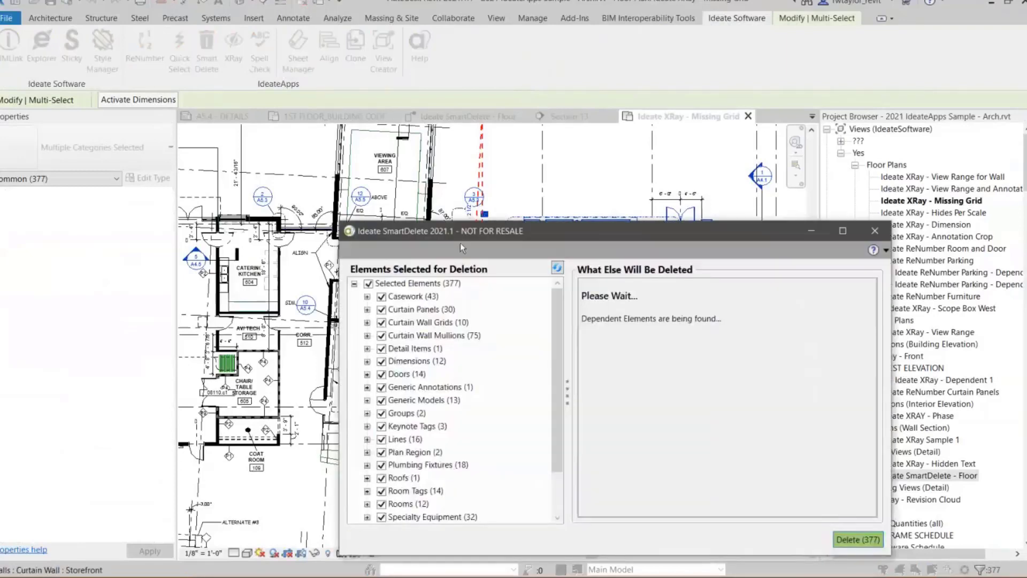
- Review the bookshelf's dependents under Casework, collapse that category and expand Groups to list the selected model groups
left_click_drag(513, 226, 394, 95)
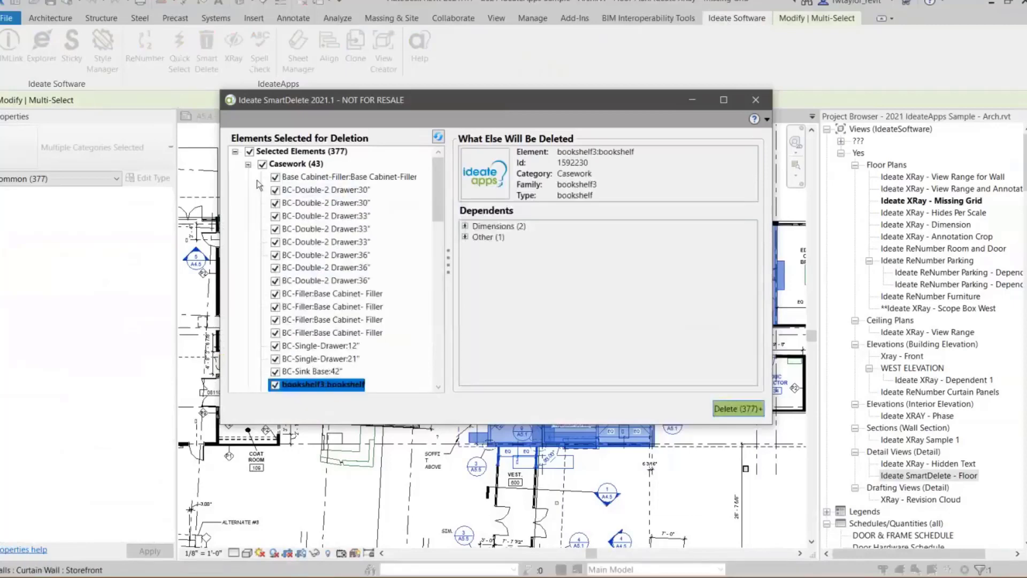
left_click(248, 165)
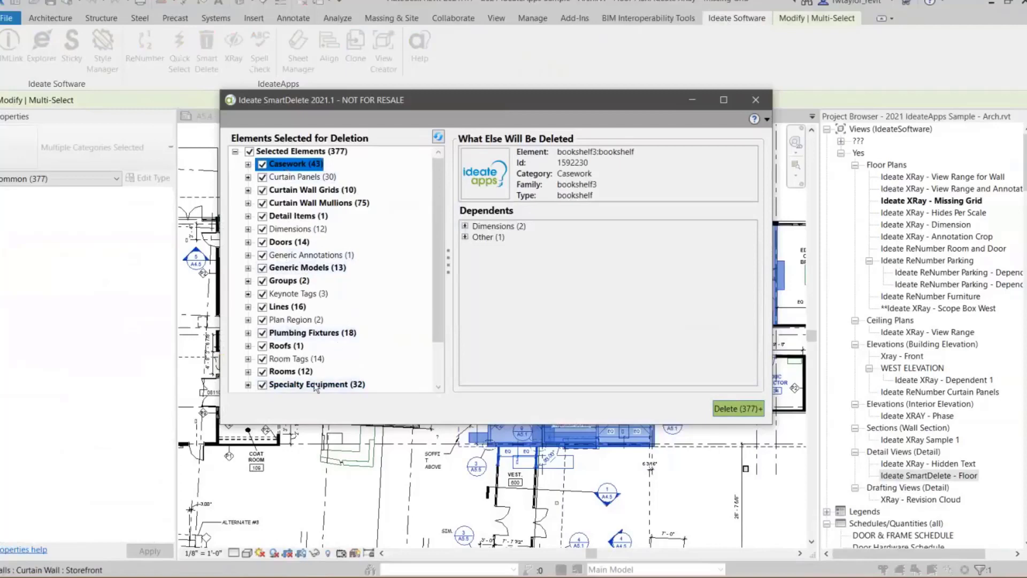
left_click(247, 280)
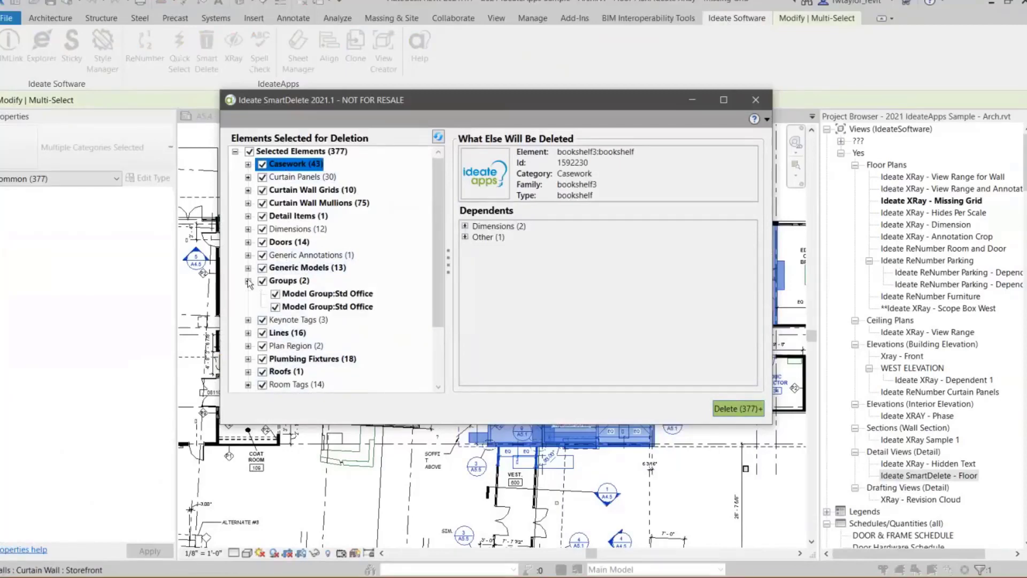
- Review the dependents of both Std Office model groups, expanding the Other category for the first one
left_click(327, 296)
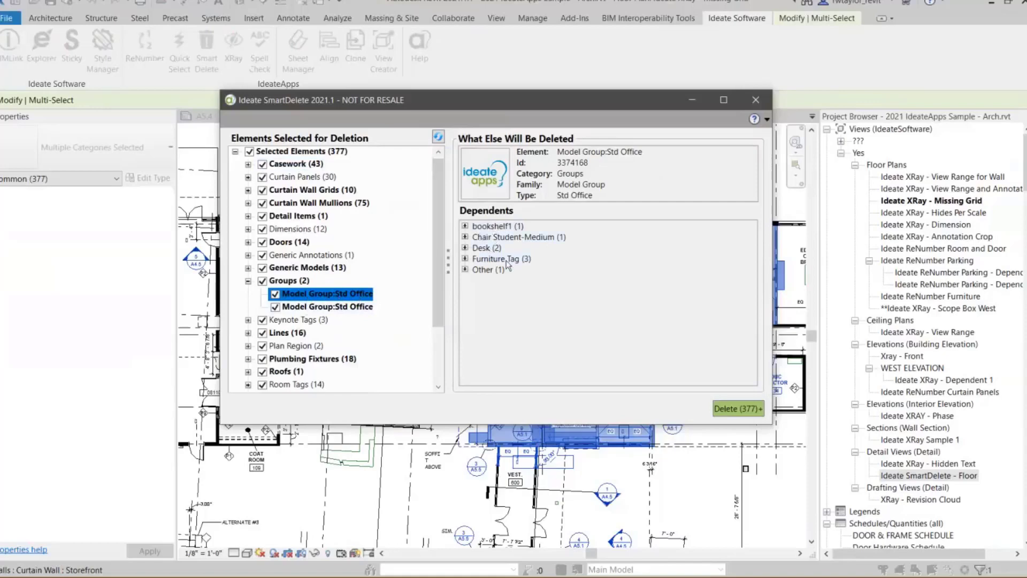
left_click(465, 269)
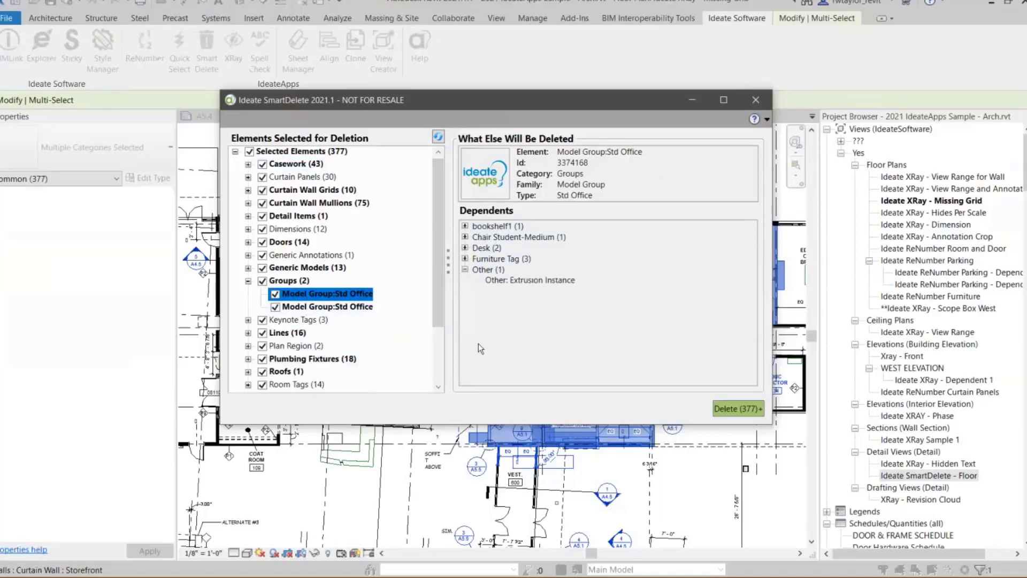
left_click(337, 307)
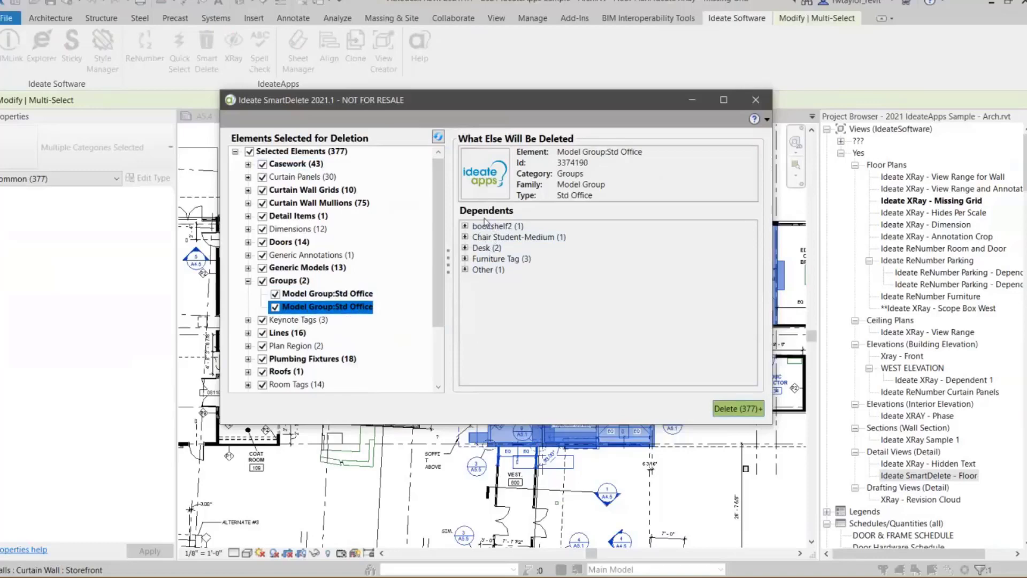
- Find the first Storefront curtain wall under Walls, expand its Wall Tag_Storefront dependents, and collapse the Walls category
scroll(285, 386, "down", 2)
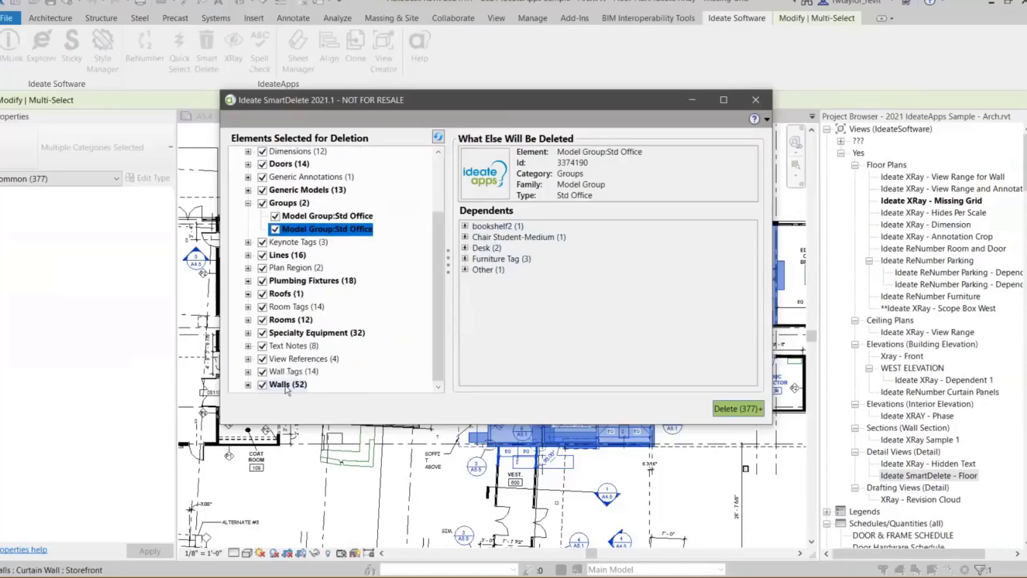
left_click(249, 385)
left_click_drag(441, 215, 453, 331)
left_click(356, 300)
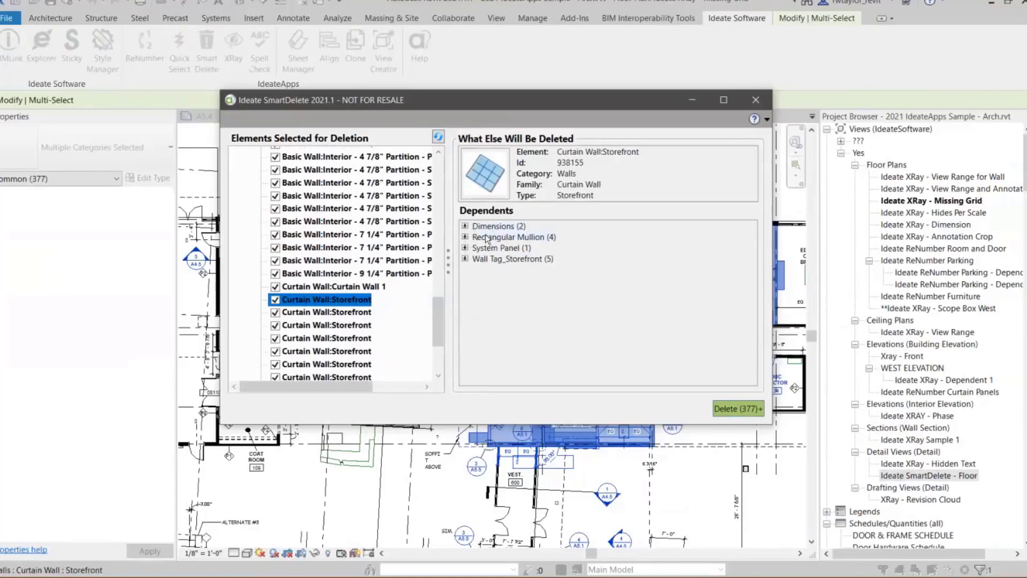
left_click(464, 259)
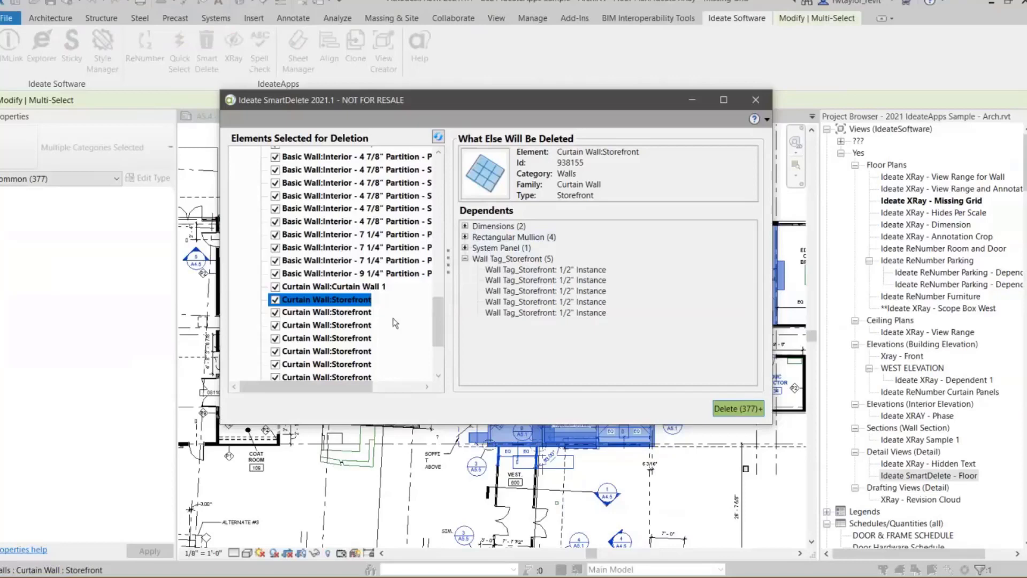
left_click_drag(438, 309, 450, 213)
left_click(247, 239)
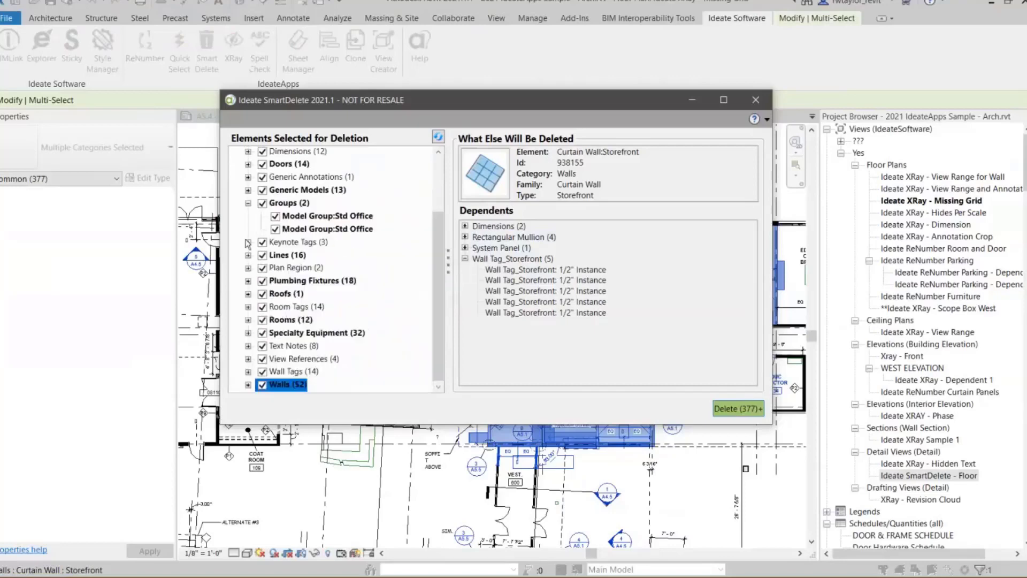
- Exclude Walls, Specialty Equipment, Rooms, Roofs and Plumbing Fixtures from the deletion, close SmartDelete without deleting, and clear the selection
left_click(262, 332)
left_click(262, 319)
left_click(263, 293)
left_click(262, 281)
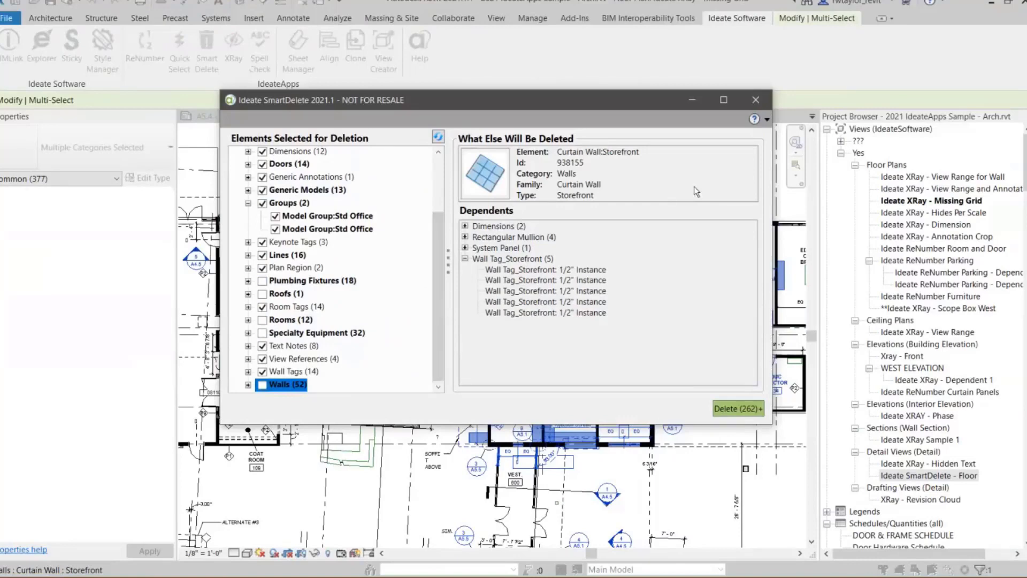
left_click(755, 99)
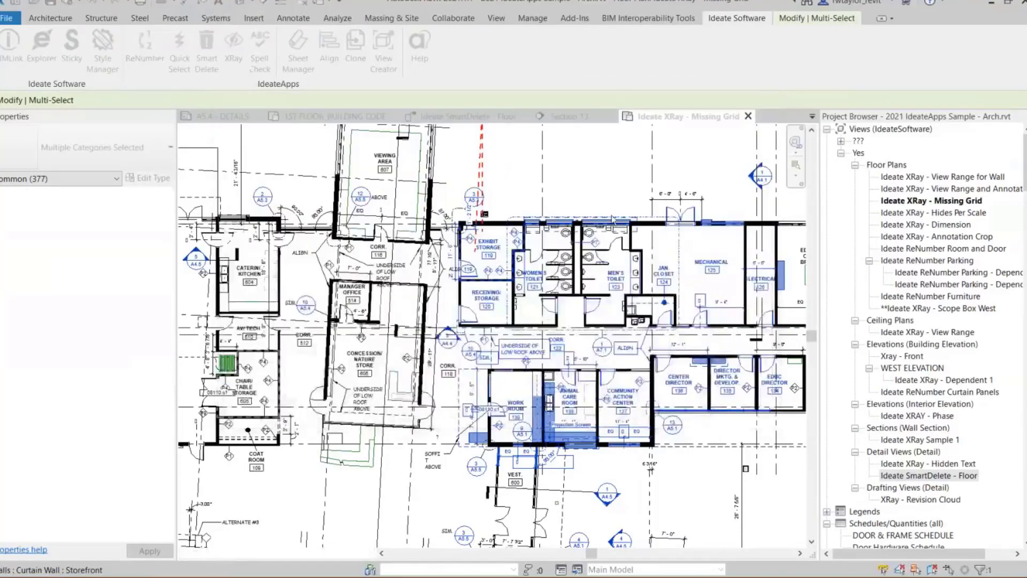
left_click(555, 194)
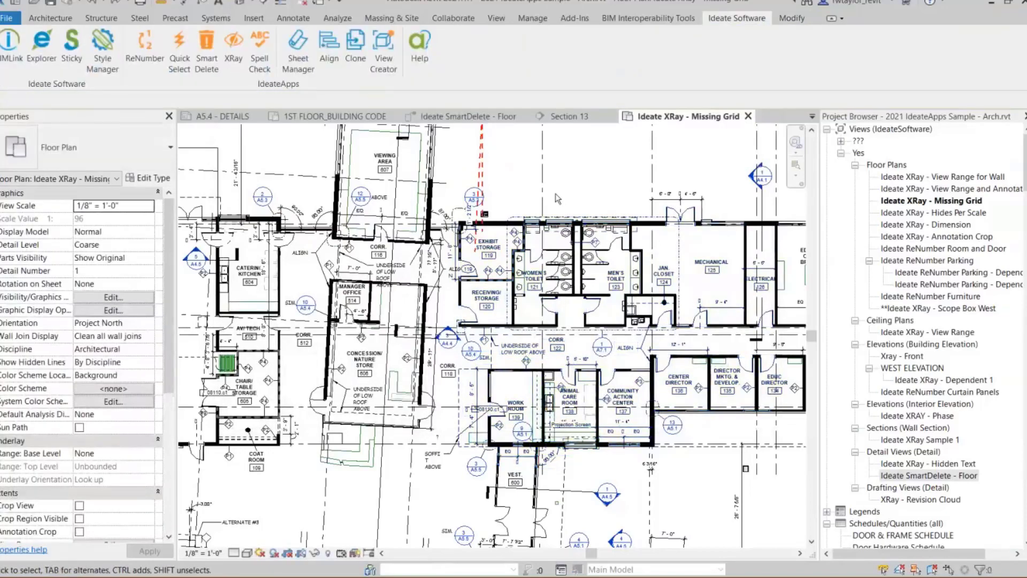
- Run Ideate SpellCheck on all schedules with the language English (United States)
scroll(550, 197, "down", 2)
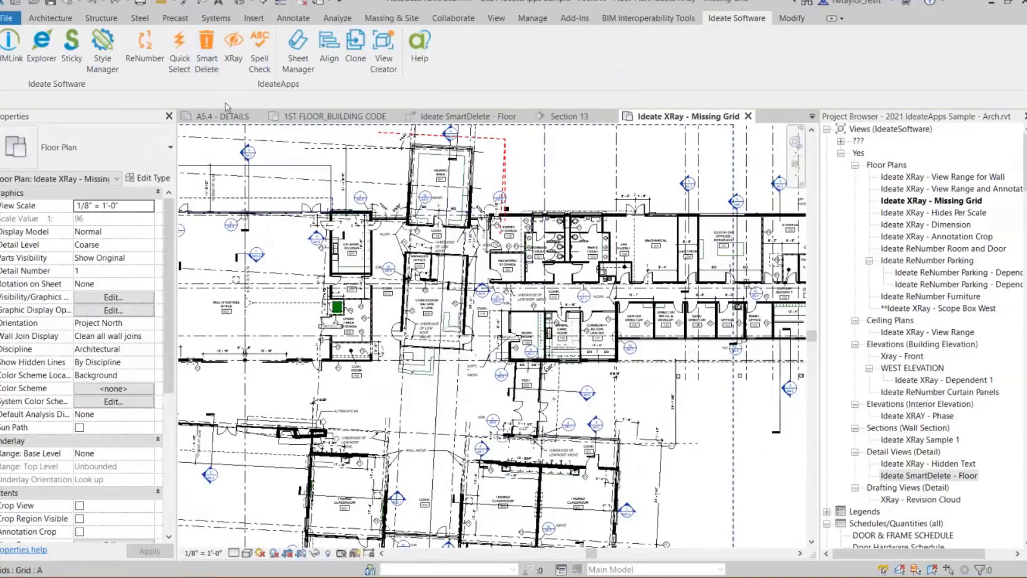
left_click(260, 61)
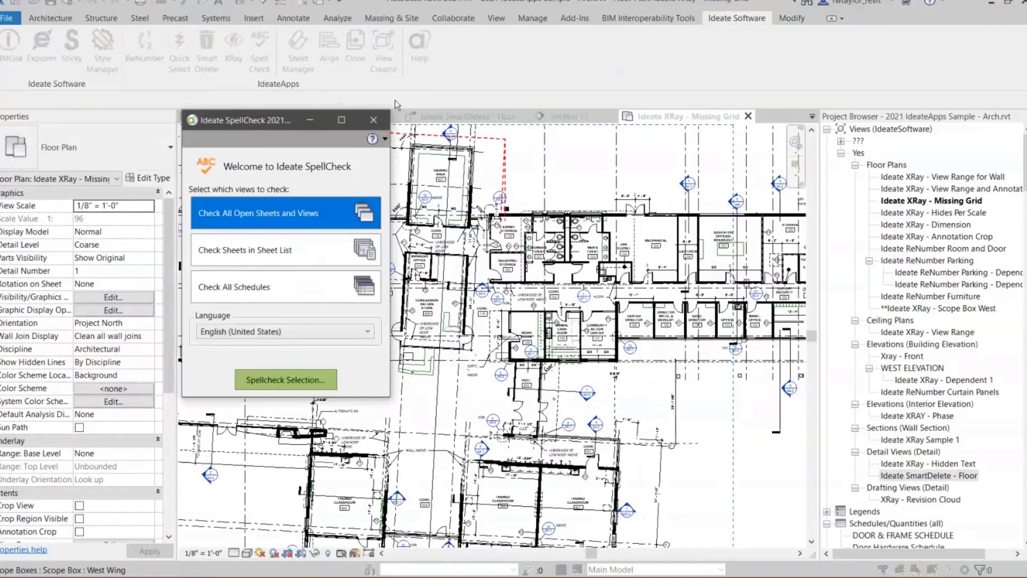
left_click_drag(244, 125, 407, 82)
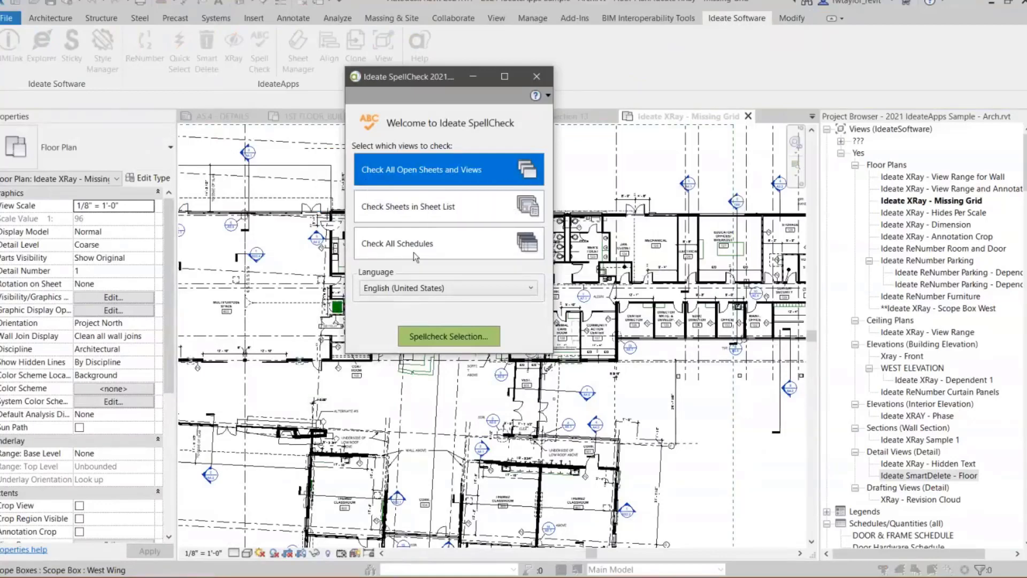
left_click(477, 256)
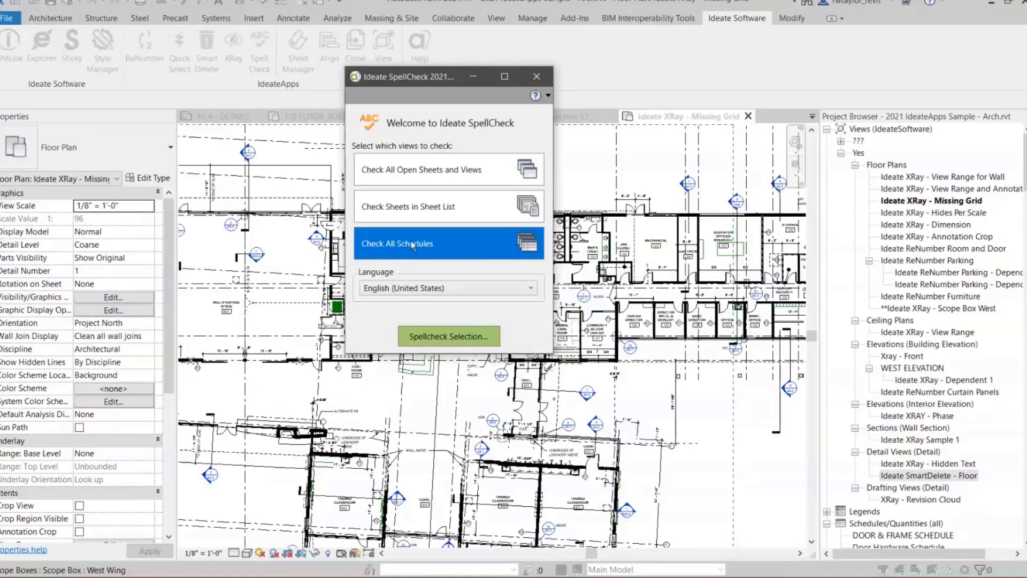
left_click(438, 339)
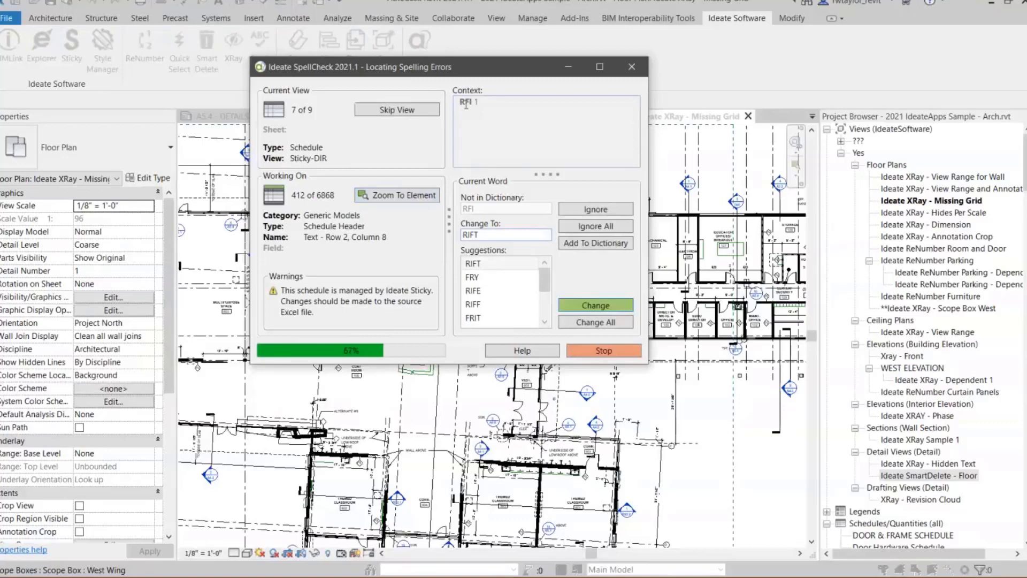
- In the Sticky-DIR schedule, add RFI and FFE to the dictionary, ignore all ARDG, and change SCHEUDLE to SCHEDULE
left_click(581, 244)
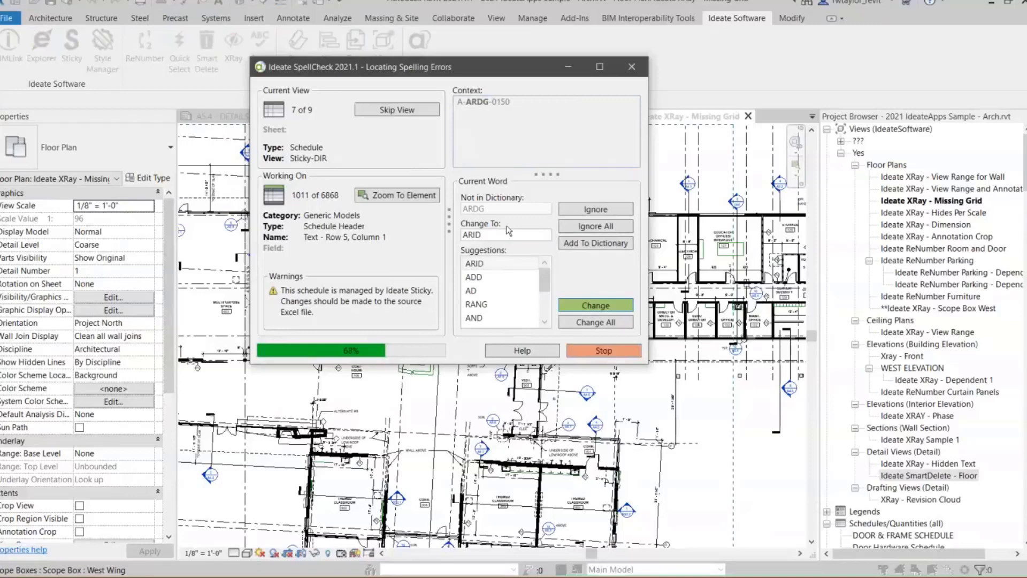
left_click(586, 228)
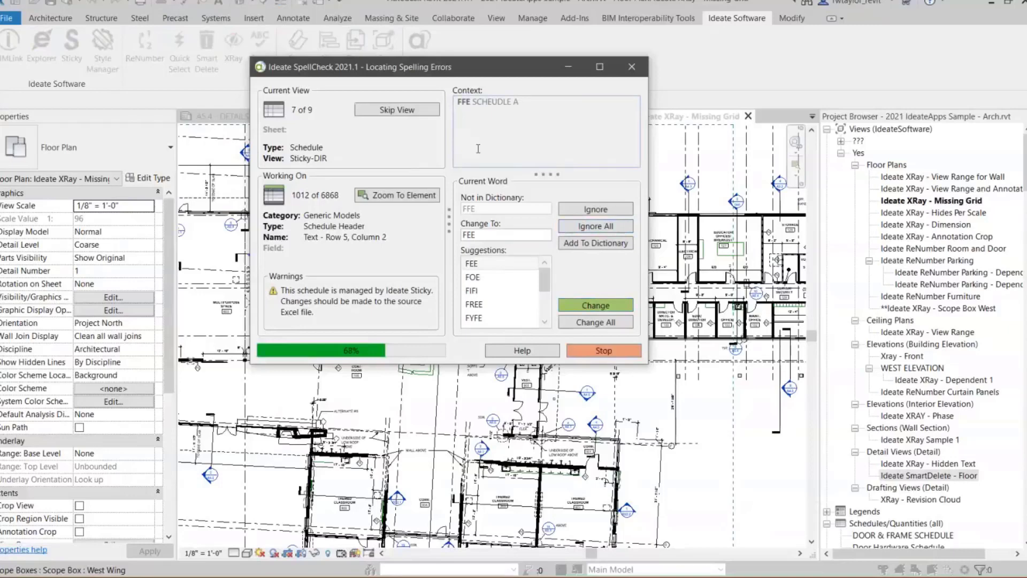
left_click(577, 245)
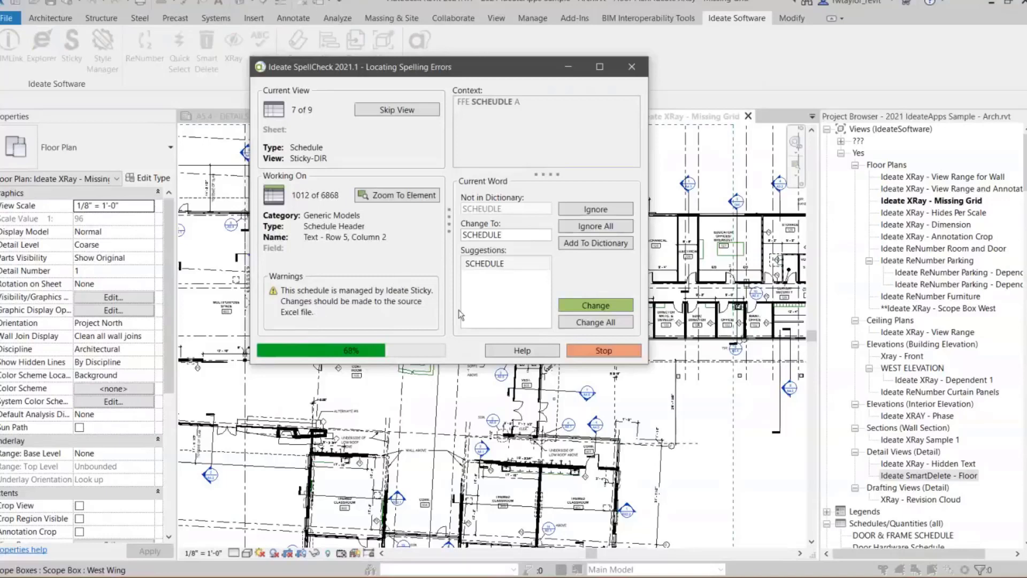
left_click(558, 308)
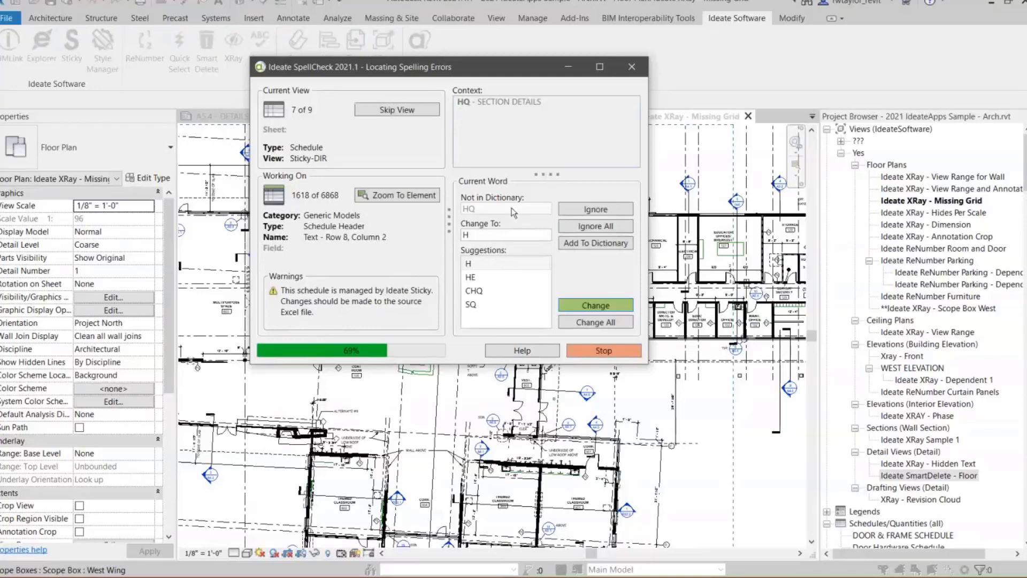
- Add HQ to the dictionary, ignore all ARSH, DLTP_BVN_Landscape_SCHEDULE and ARSP, and close the SpellCheck results and SpellCheck
left_click(569, 244)
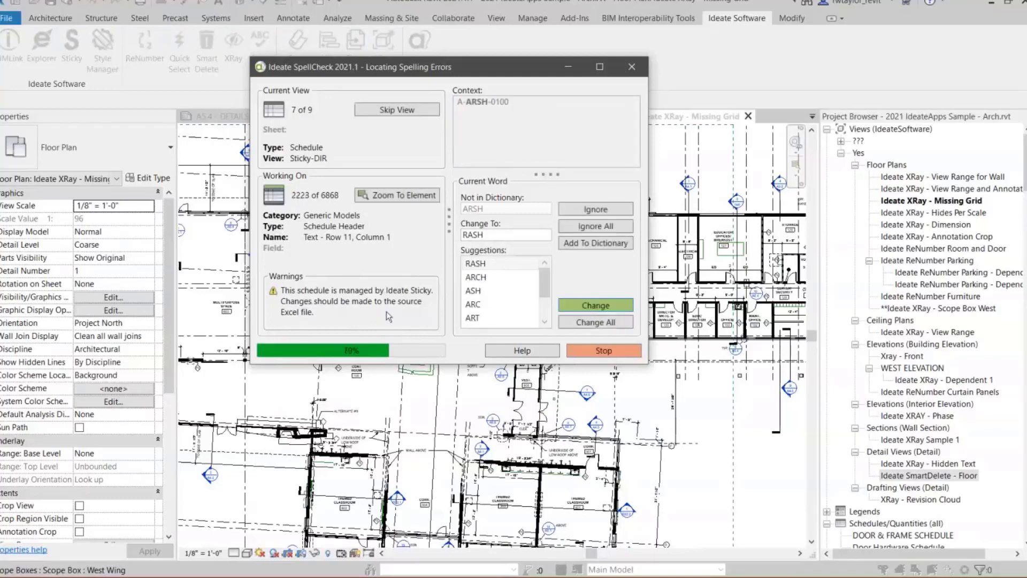
left_click(581, 226)
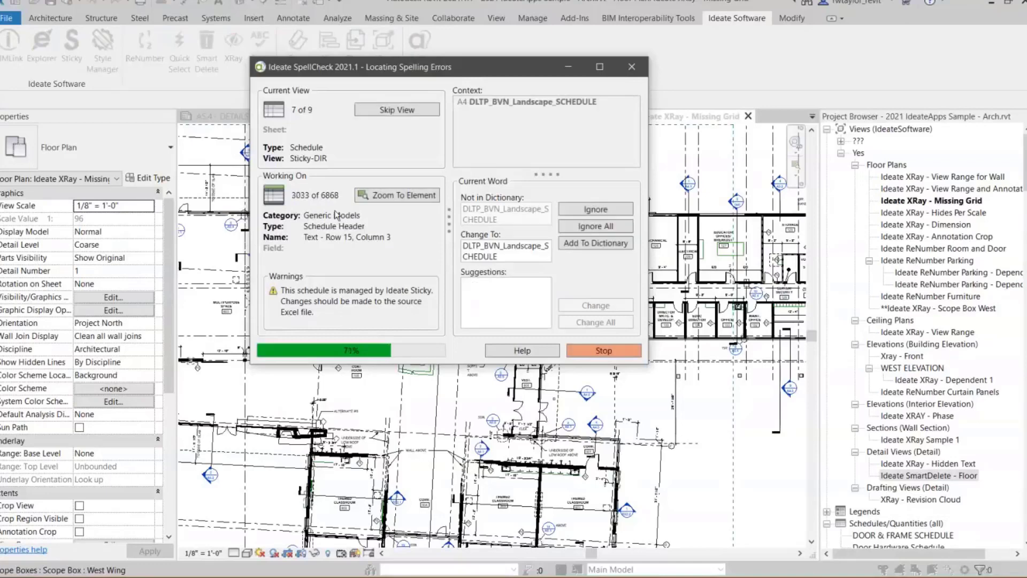
left_click(592, 227)
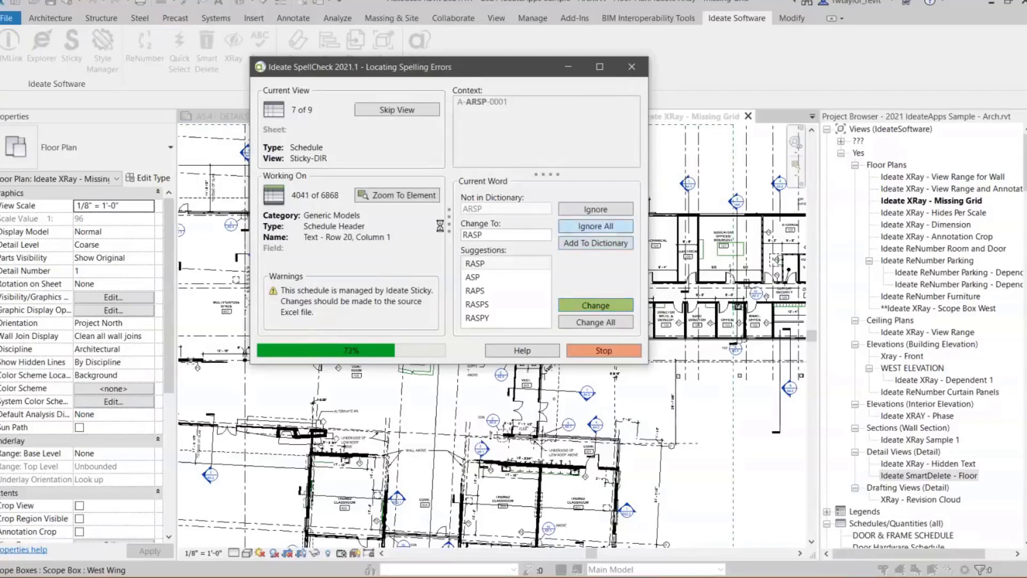
left_click(596, 226)
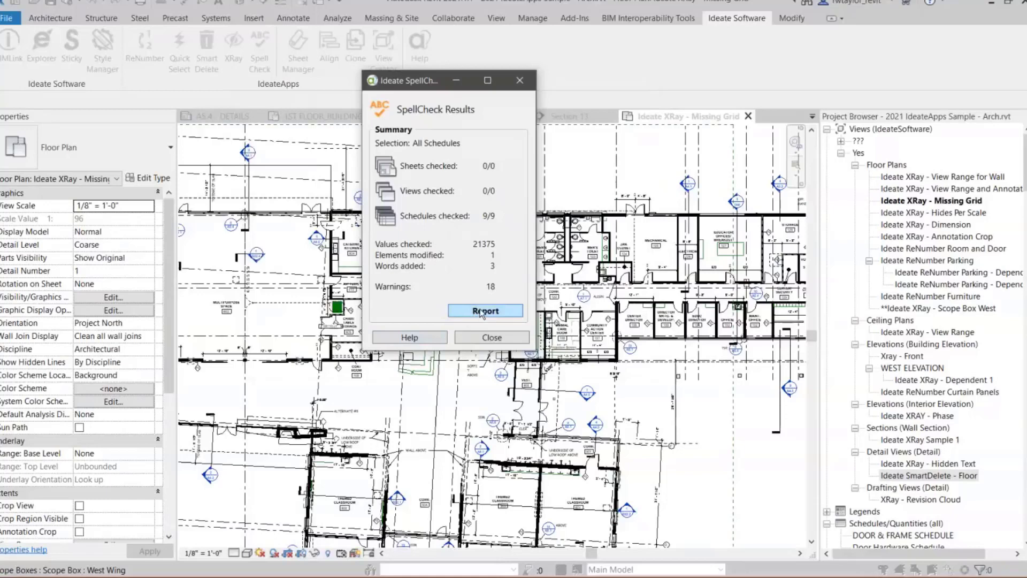
left_click(489, 337)
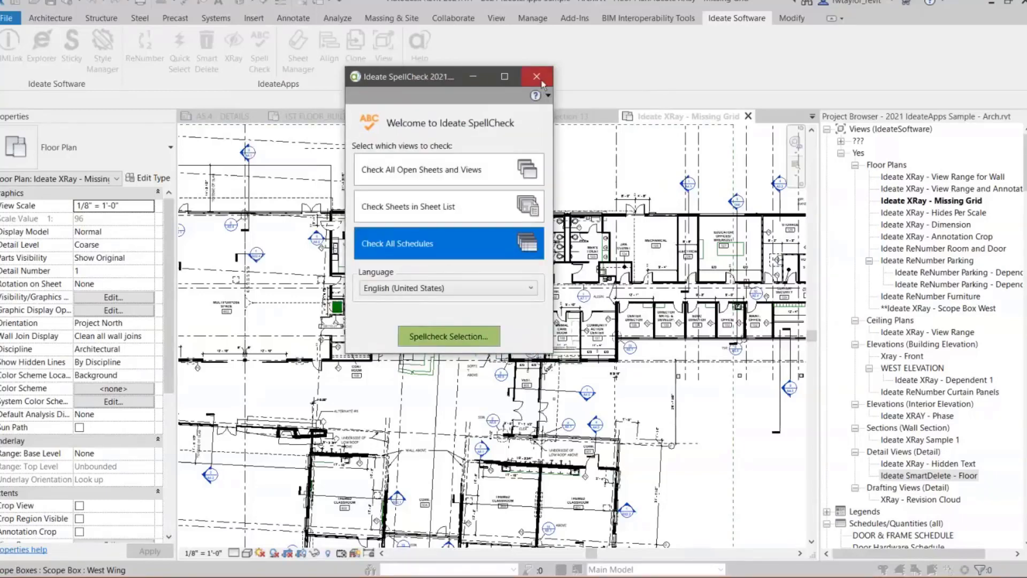
left_click(541, 80)
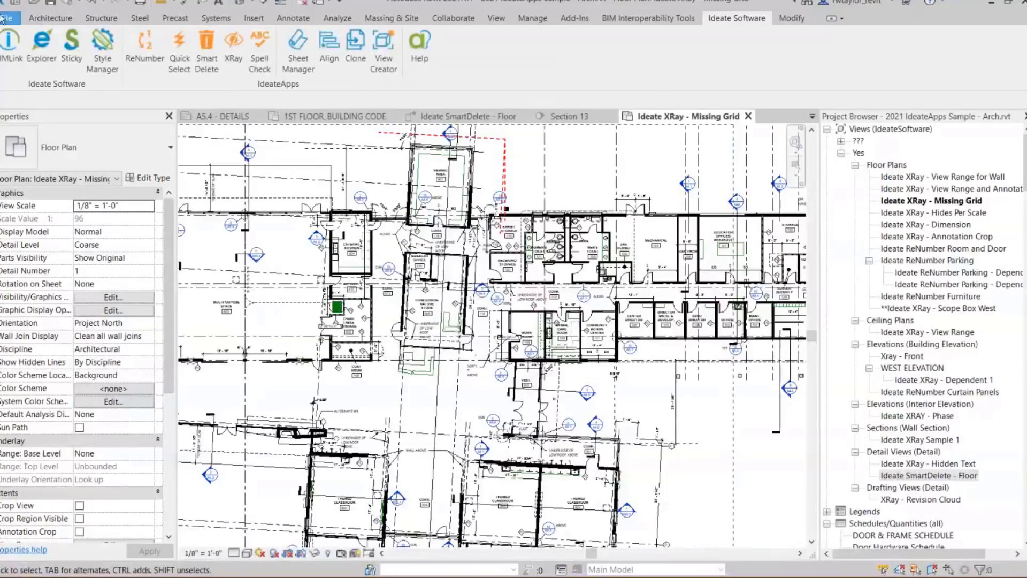
- Open Revit's Check Spelling options and view the languages available for the main dictionary, keeping American English
left_click(3, 19)
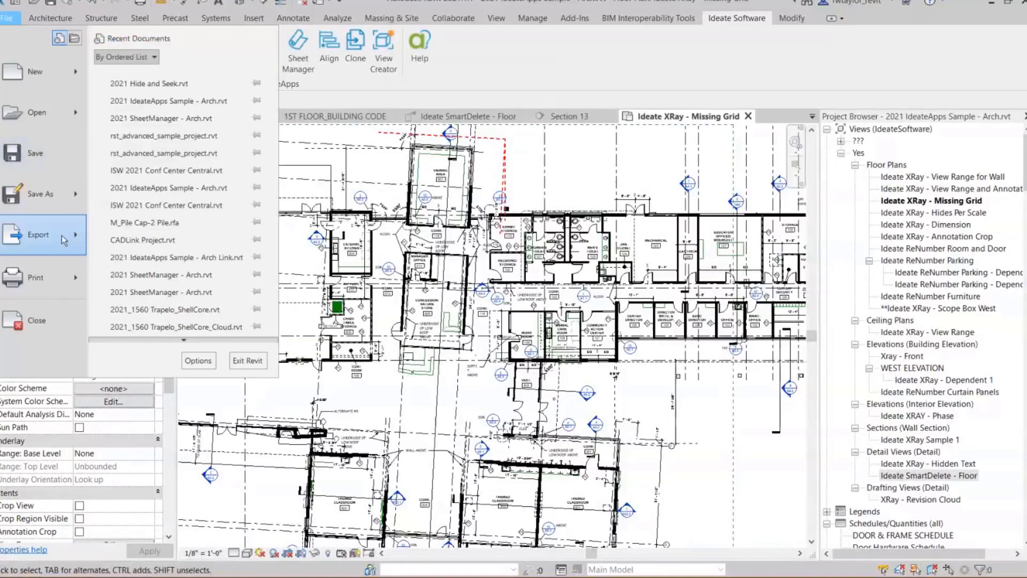
left_click(198, 363)
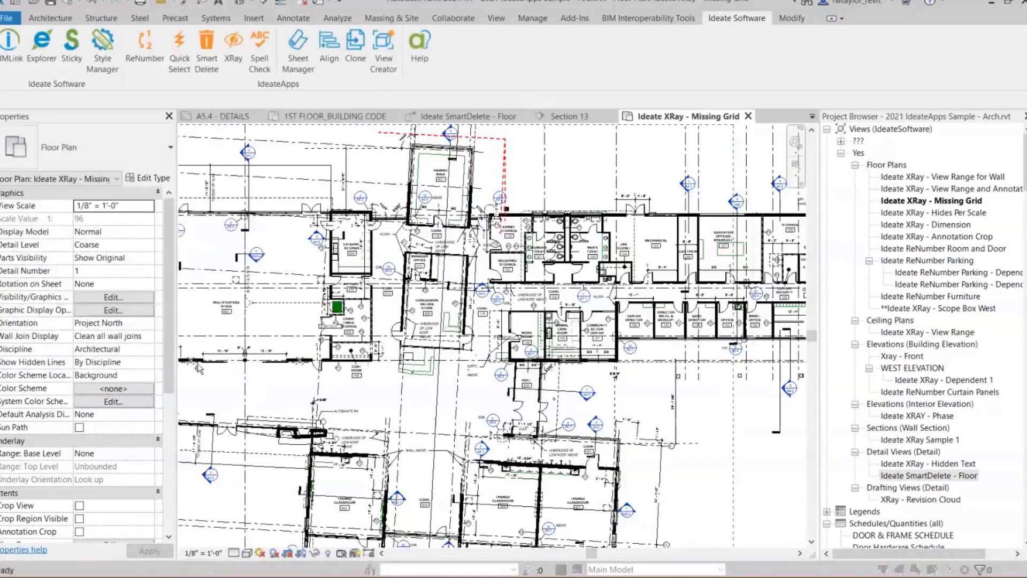
left_click(407, 189)
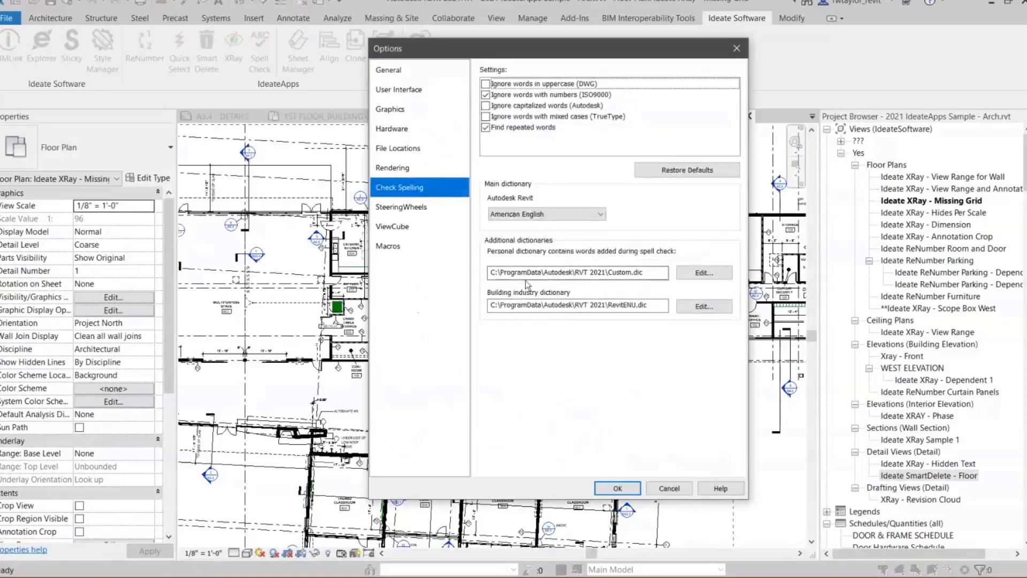
left_click(602, 215)
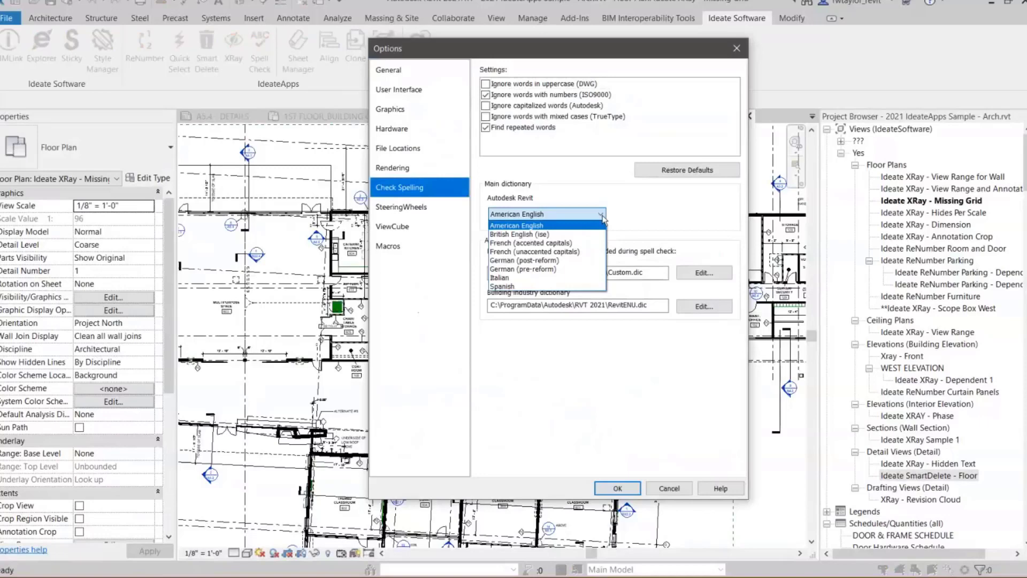
left_click(602, 215)
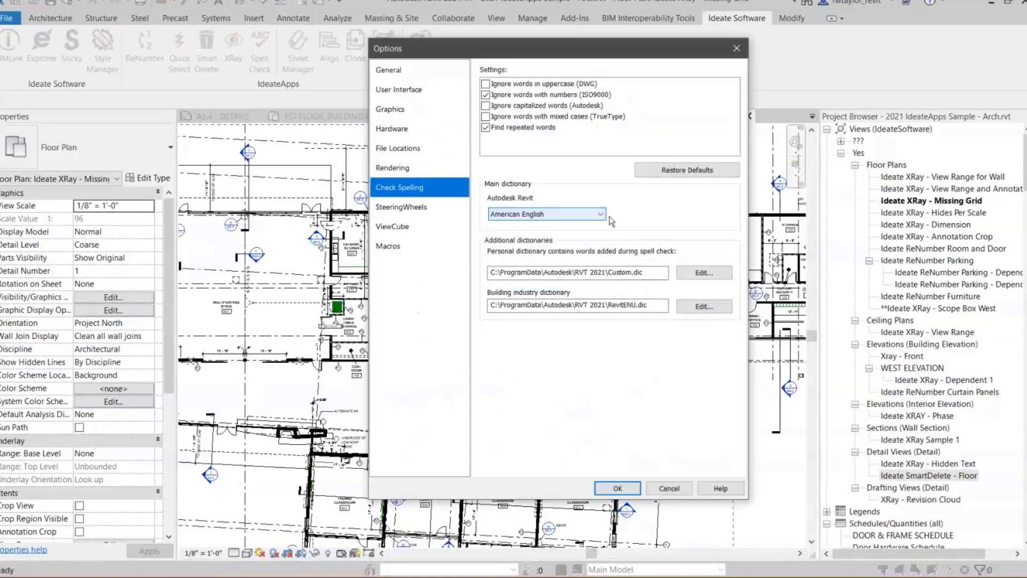
- Open the personal dictionary Custom.dic, highlight the entries rfi, ffe and hq, close it, and cancel the options
left_click(701, 273)
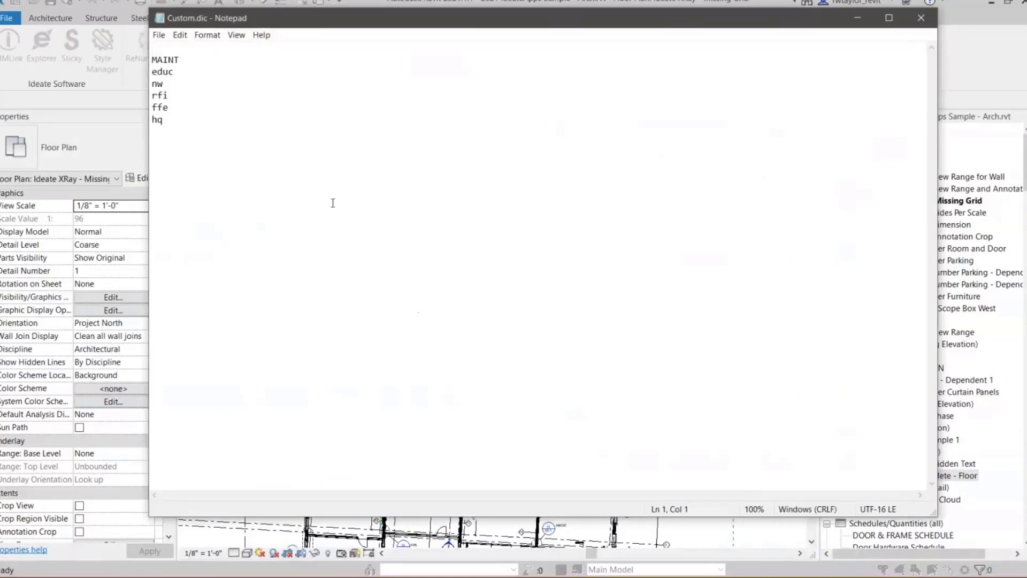
left_click_drag(165, 120, 149, 94)
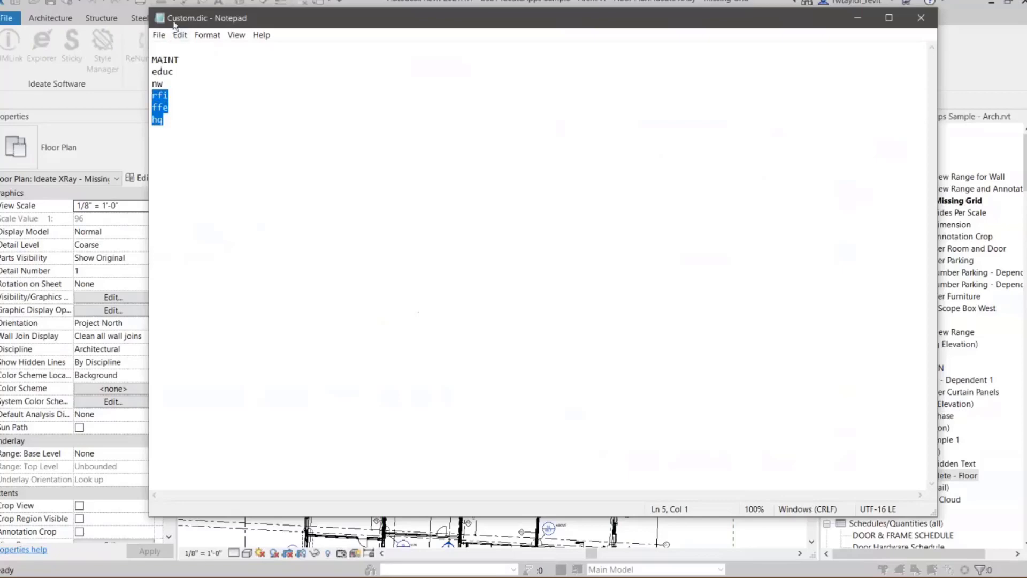
left_click(922, 18)
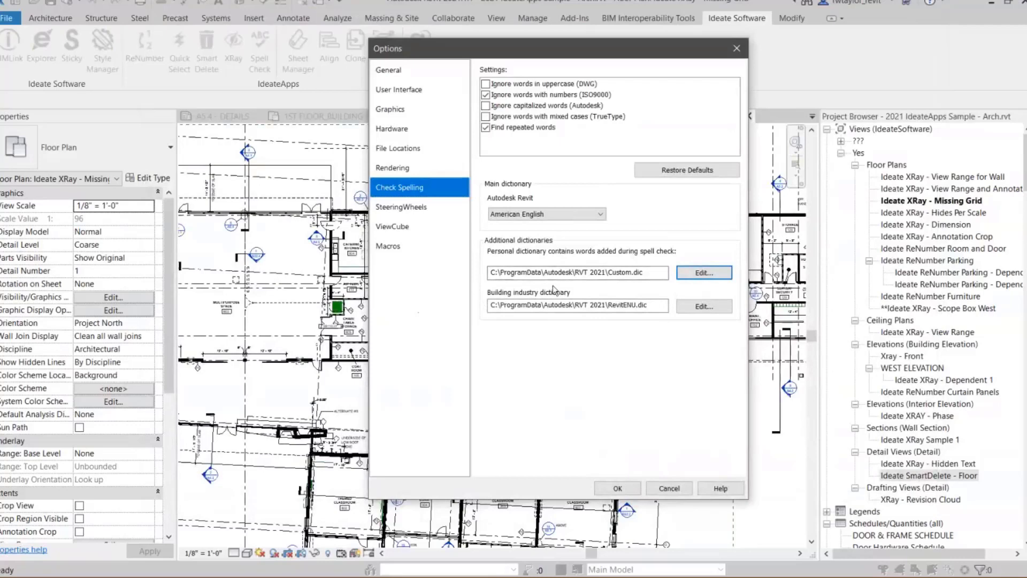
left_click(669, 490)
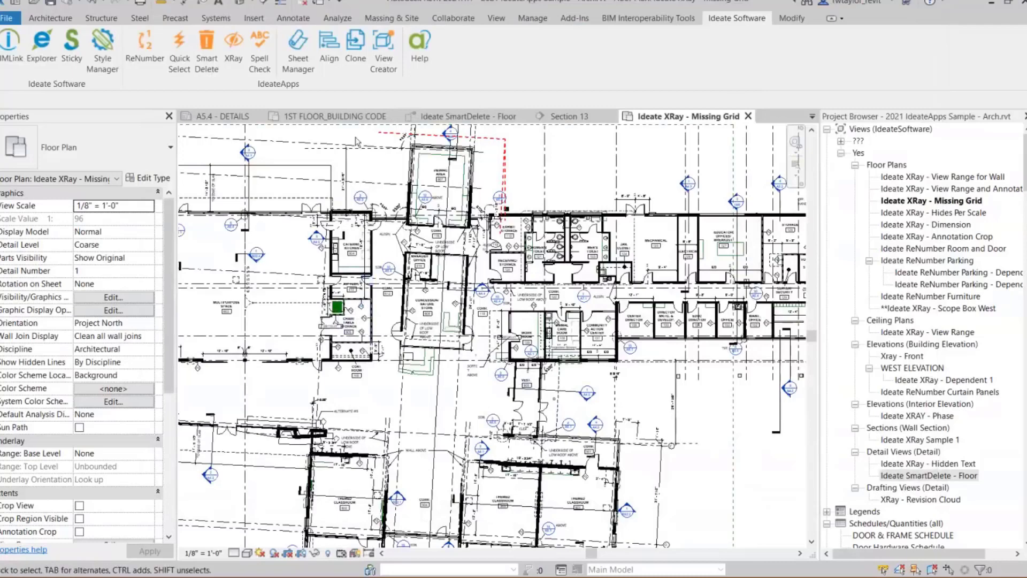
- Switch to the Check 01 - Category - View Template floor plan of the 2021 Hide and Seek project, dismissing the save reminder
left_click(504, 18)
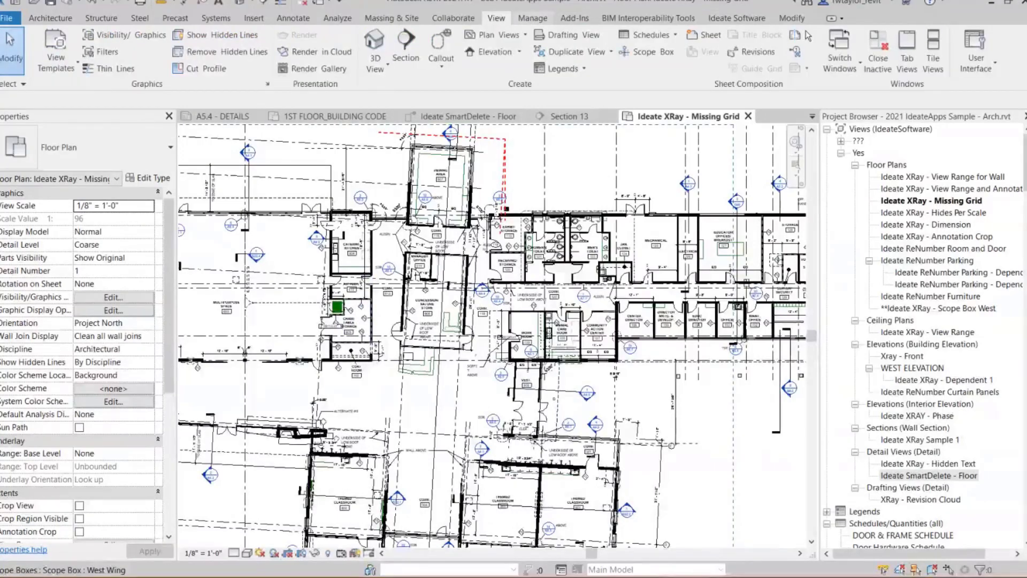
left_click(852, 70)
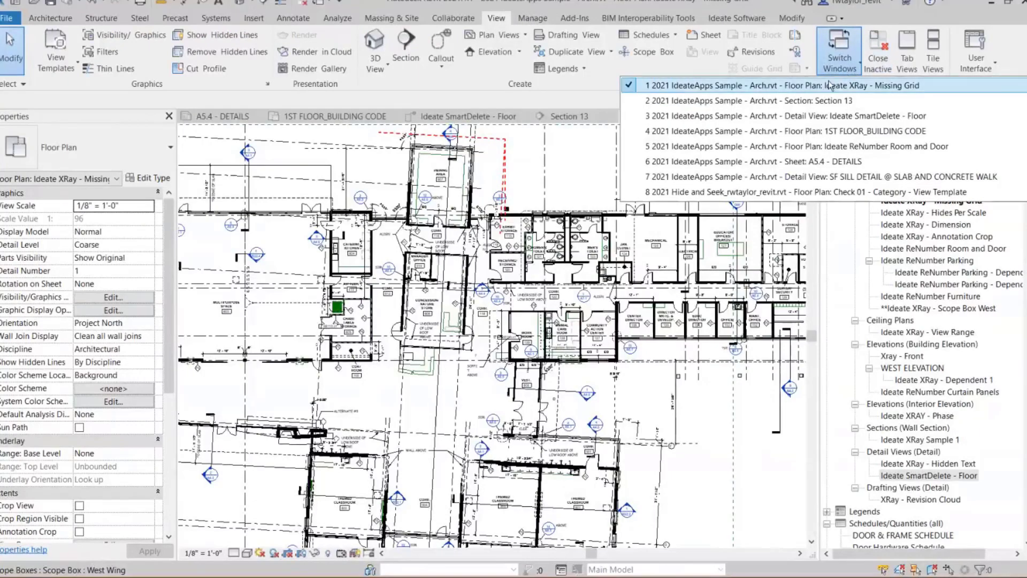
left_click(775, 192)
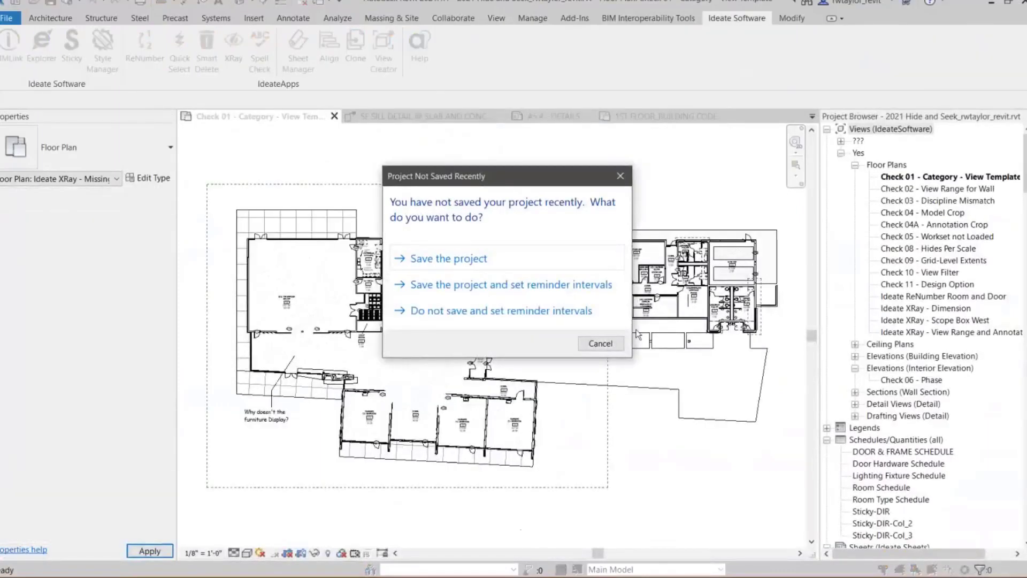
left_click(600, 343)
scroll(258, 293, "up", 5)
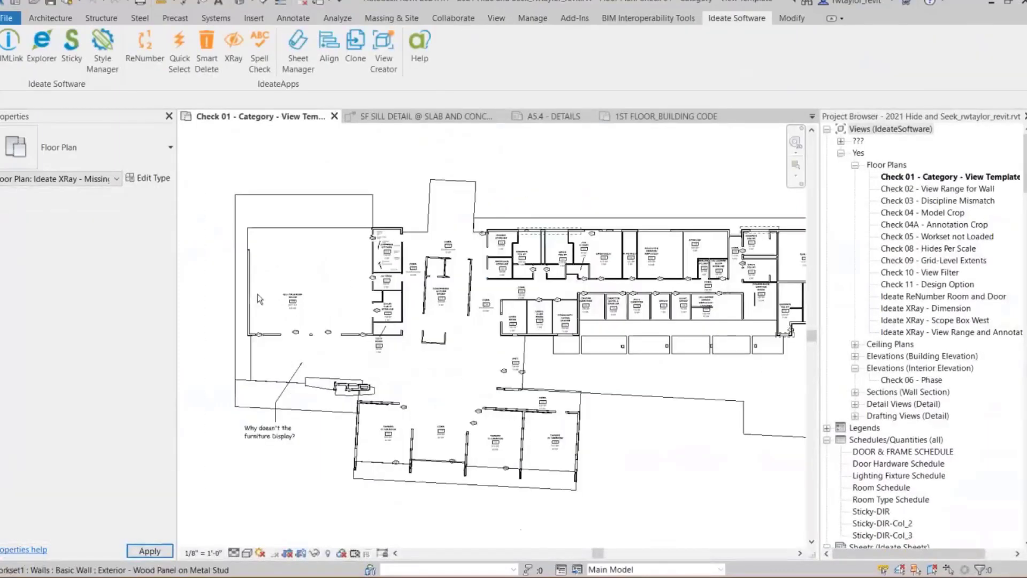
scroll(350, 377, "down", 3)
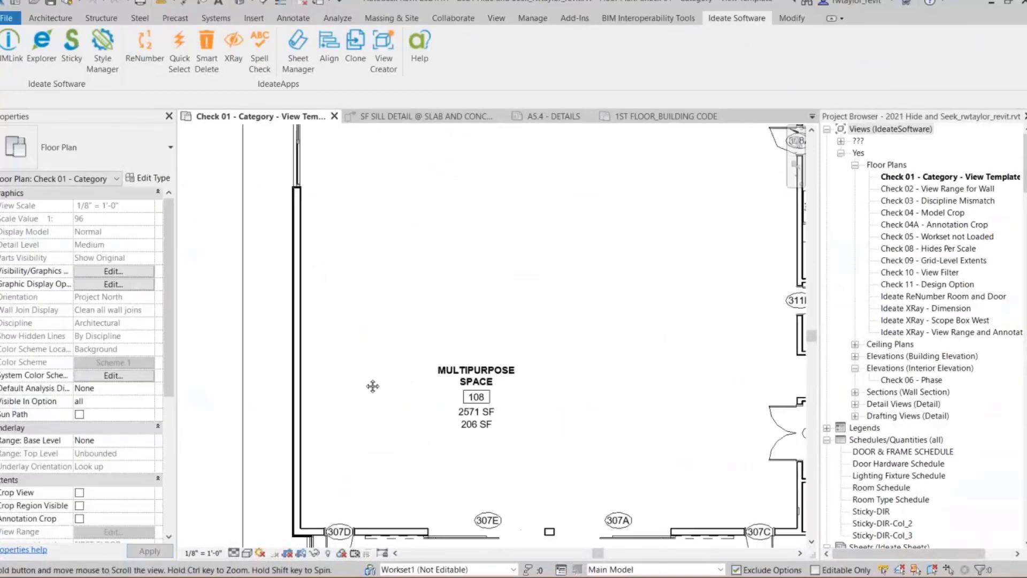
scroll(350, 378, "down", 1)
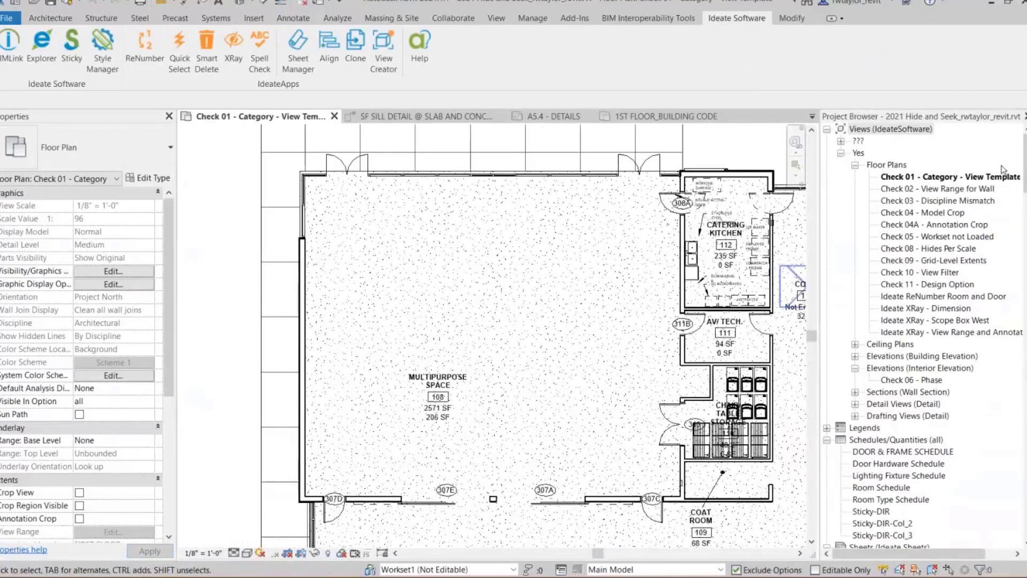
- Place a Chair-Stacking furniture instance in the Multipurpose Space, dismiss the warning and end placement
mouse_move(1024, 161)
left_mouse_down()
mouse_move(1022, 372)
mouse_move(1022, 225)
left_mouse_up()
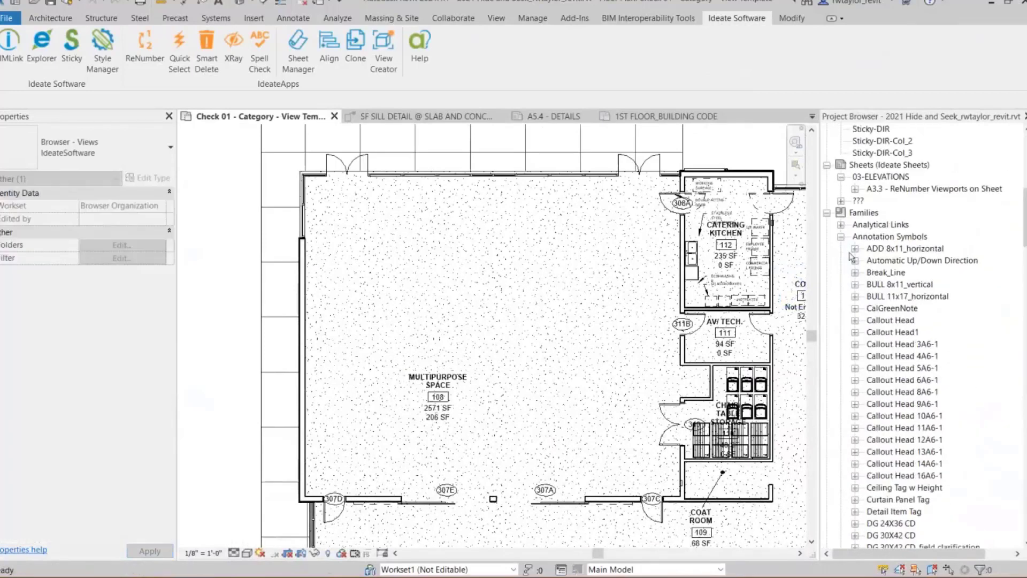
left_click(841, 237)
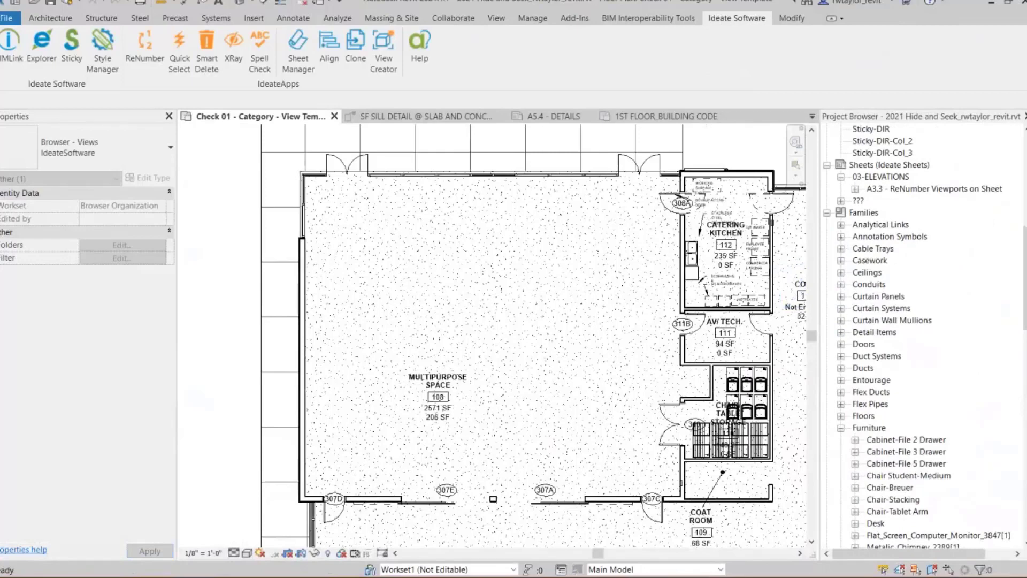
scroll(914, 328, "down", 6)
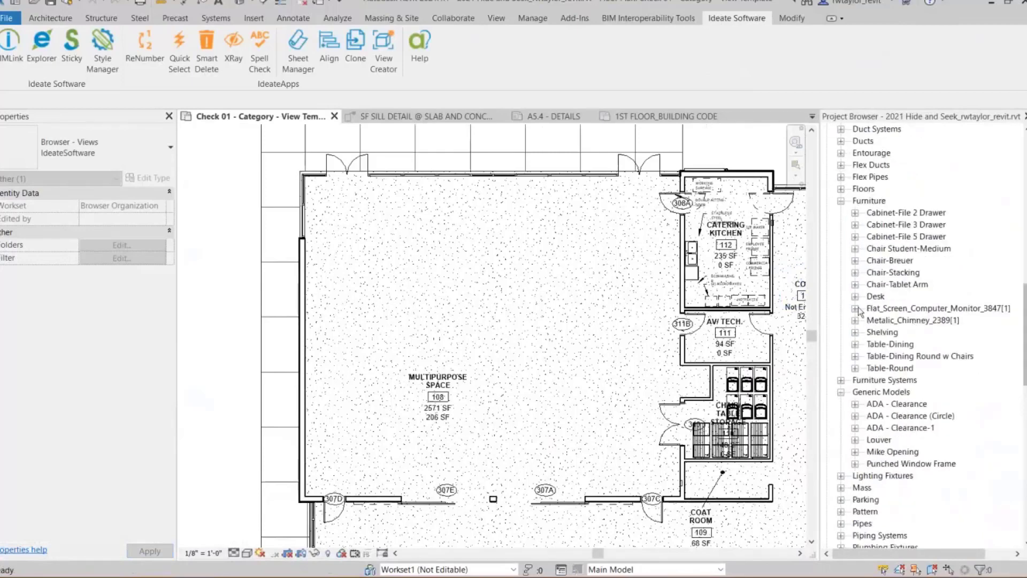
left_click(855, 273)
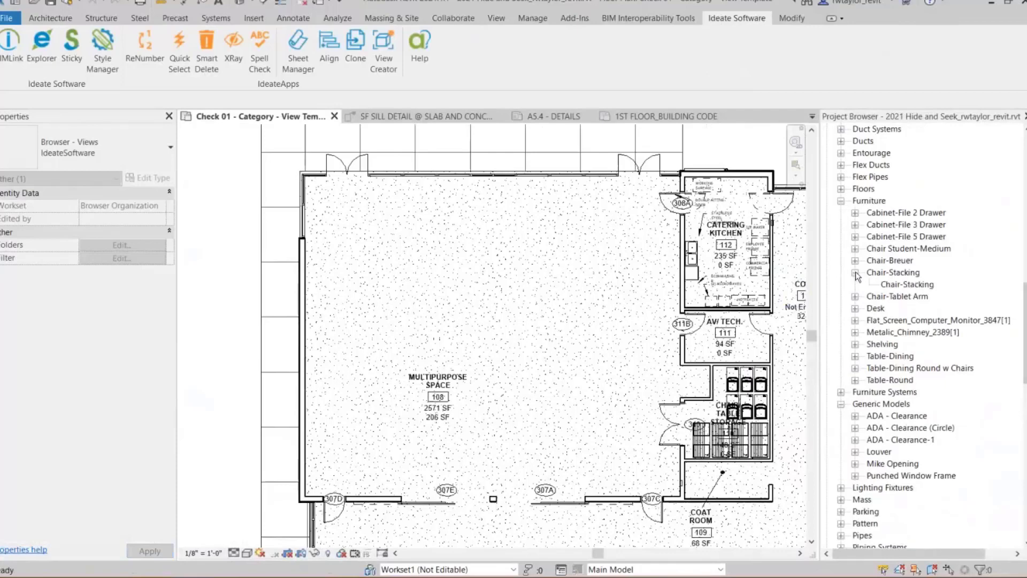
left_click(899, 286)
left_click_drag(626, 288, 609, 290)
left_click(384, 244)
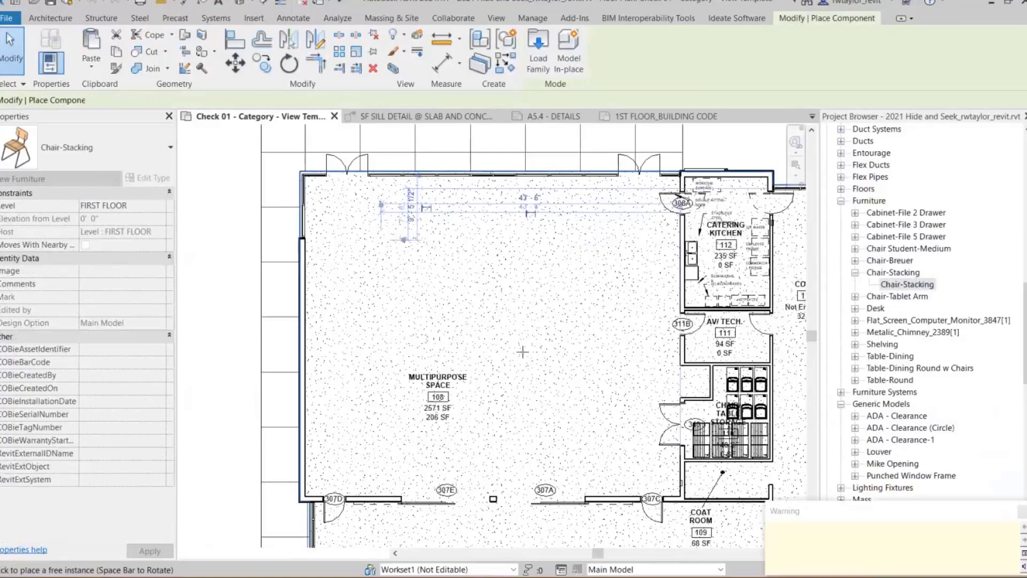
left_click_drag(548, 184, 537, 174)
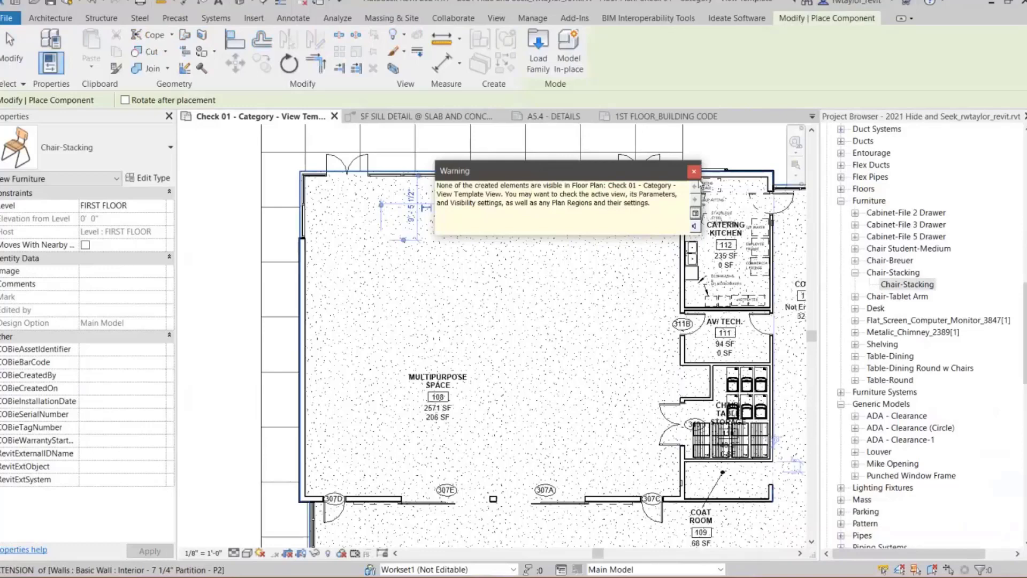
left_click(694, 171)
key("Escape")
key("Escape")
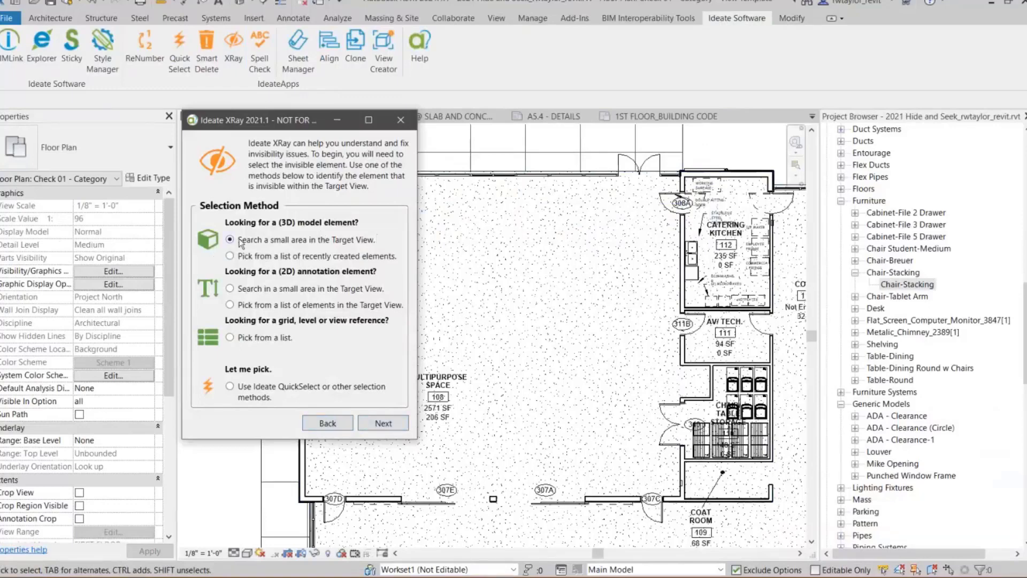
- In Ideate XRay, search a small area for 3D model elements, sort by category, choose a Chair-Stacking and find why it is invisible
left_click(383, 423)
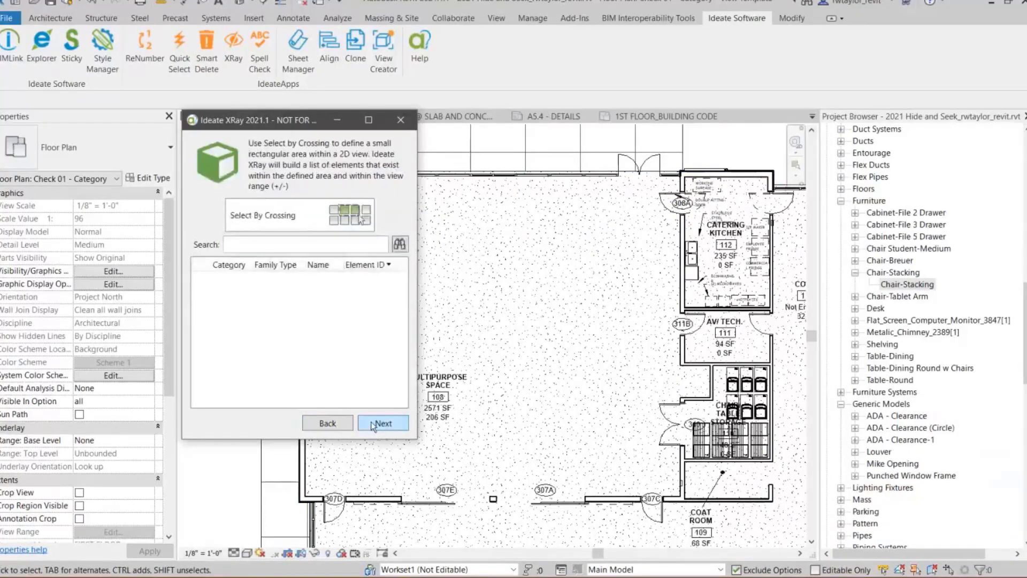
left_click(288, 205)
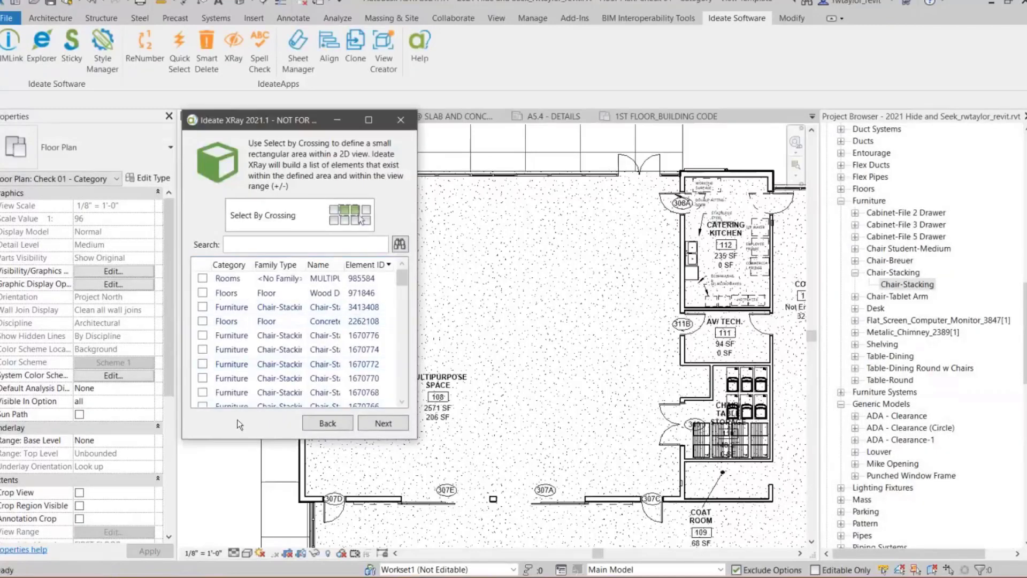
left_click(229, 264)
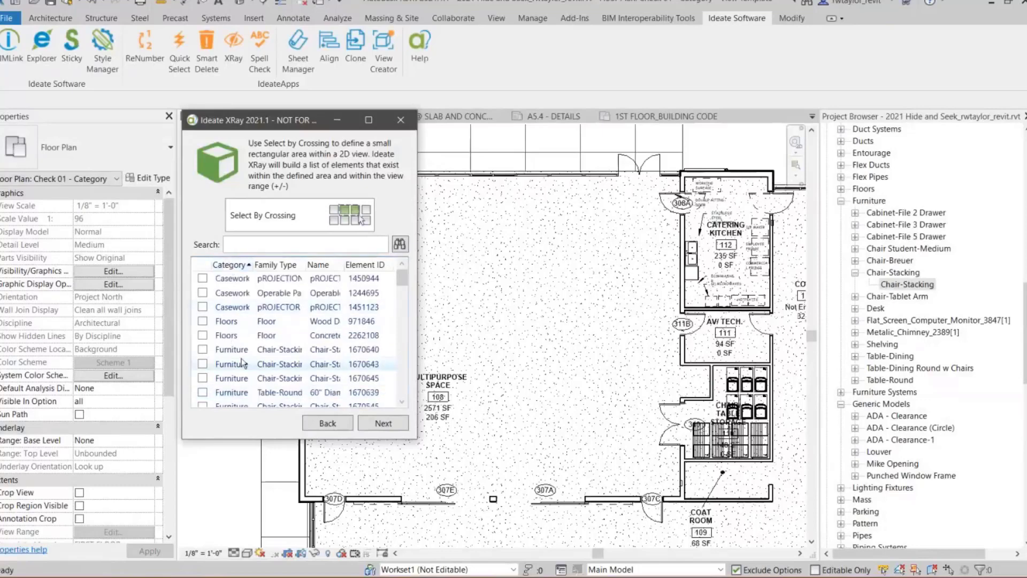
left_click(202, 349)
left_click(380, 424)
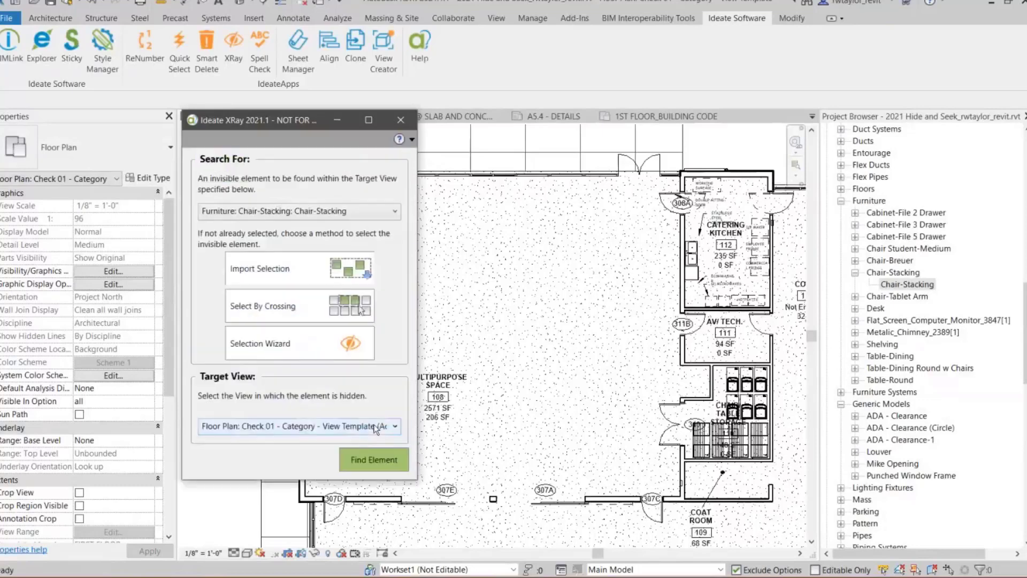
left_click(366, 464)
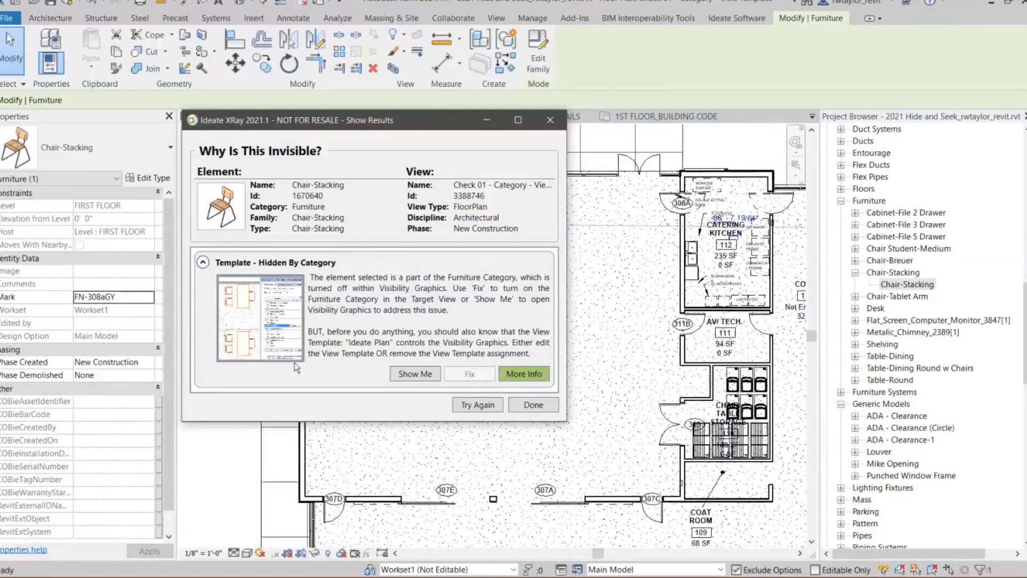
- View the floor plan's Visibility/Graphic Overrides for model categories and close them unchanged
left_click(383, 463)
key("v")
key("v")
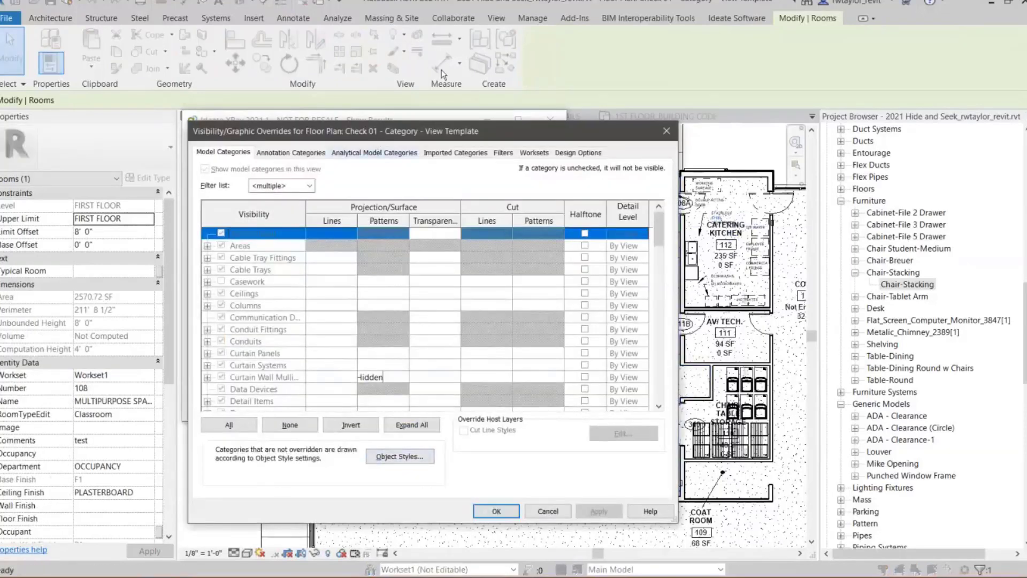
left_click_drag(375, 136, 441, 70)
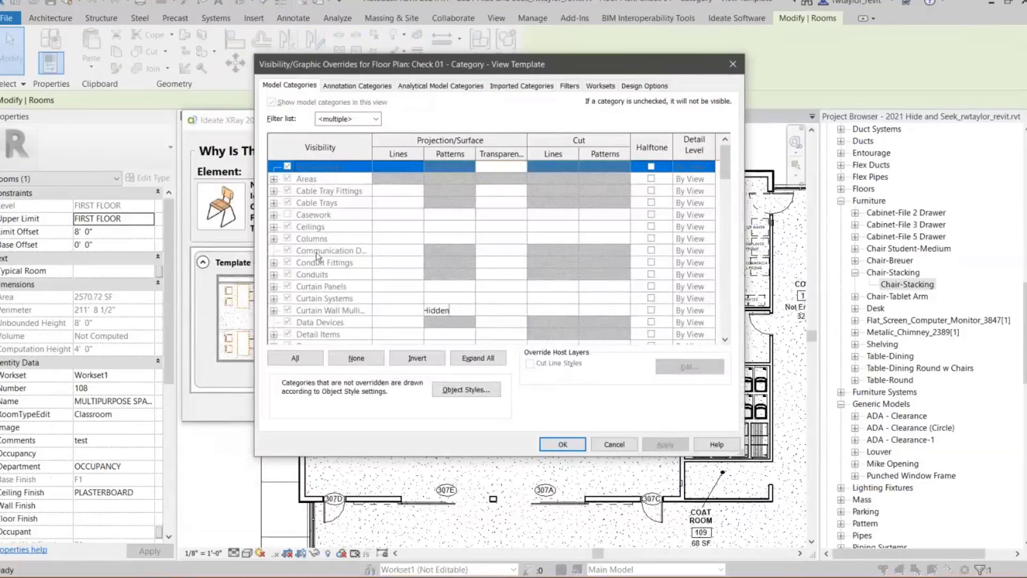
left_click(732, 65)
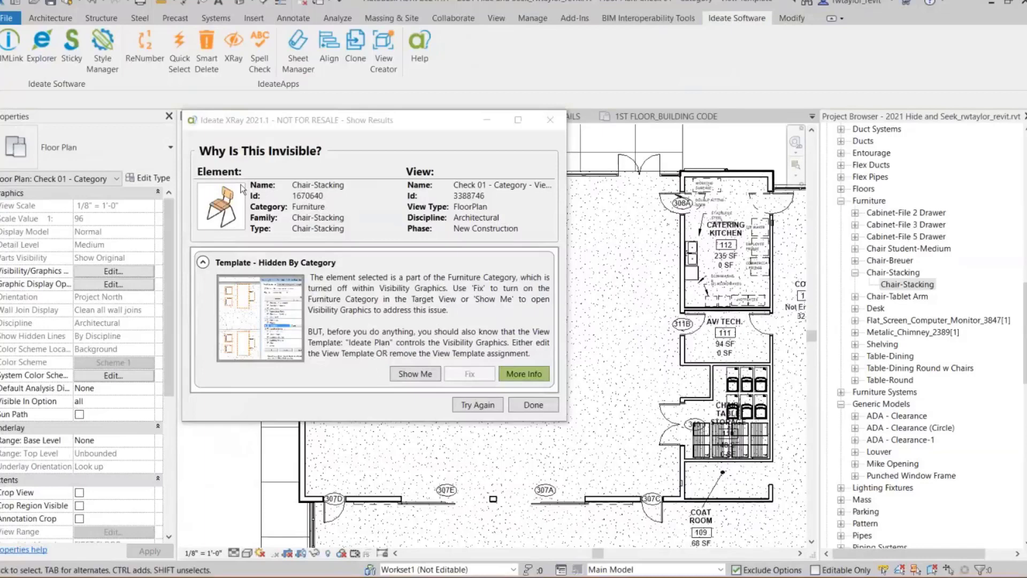
- Change the view template of the Check 01 floor plan to Architectural Plan
left_click(354, 125)
left_click_drag(354, 125, 434, 128)
left_click_drag(171, 251, 183, 369)
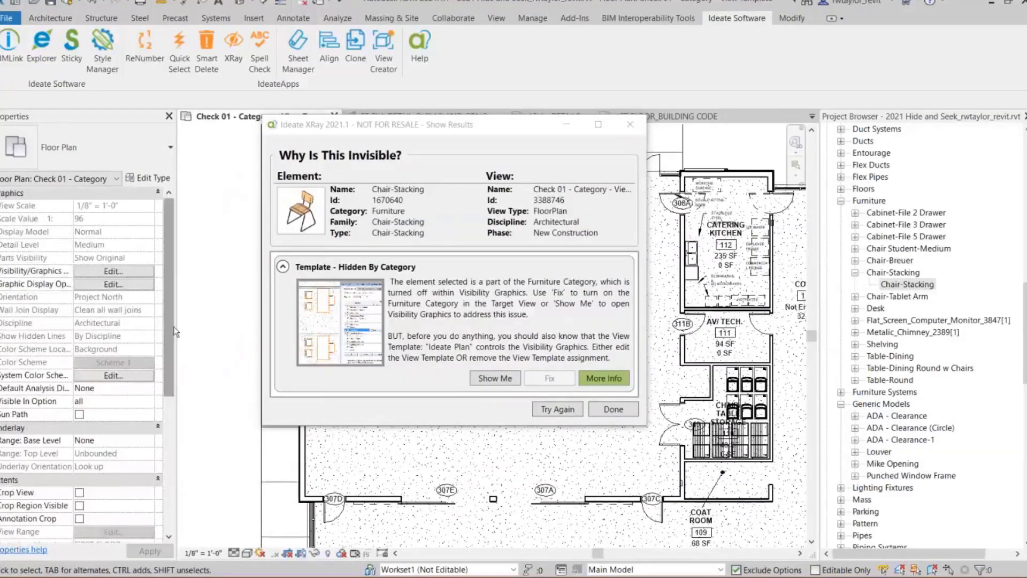
scroll(168, 364, "down", 6)
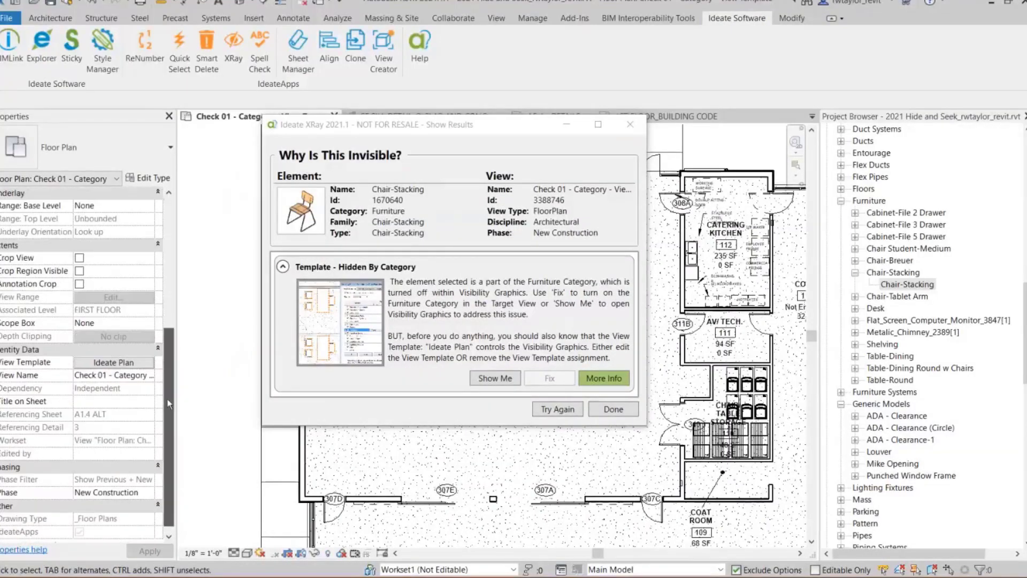
left_click(133, 366)
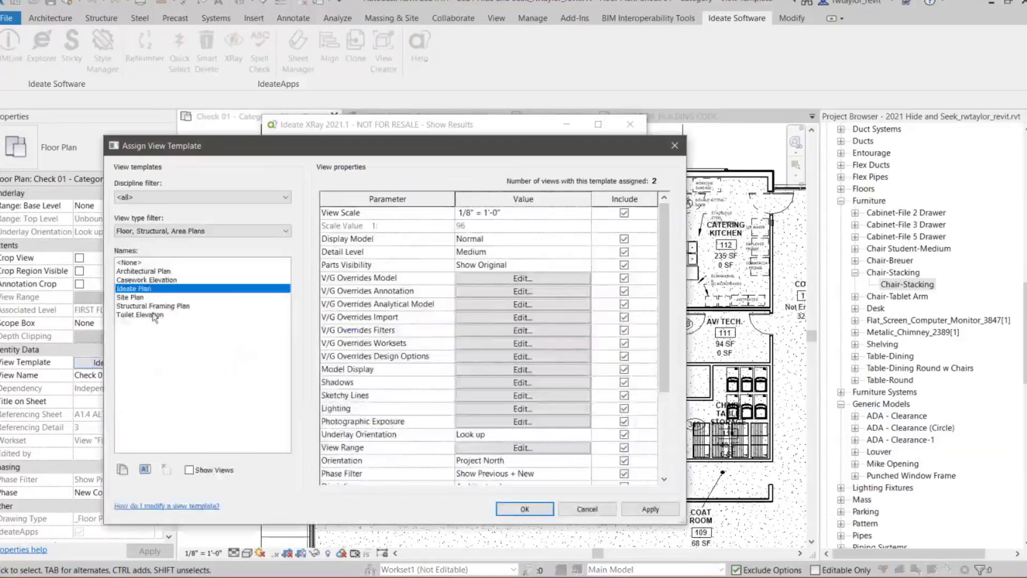
left_click(143, 272)
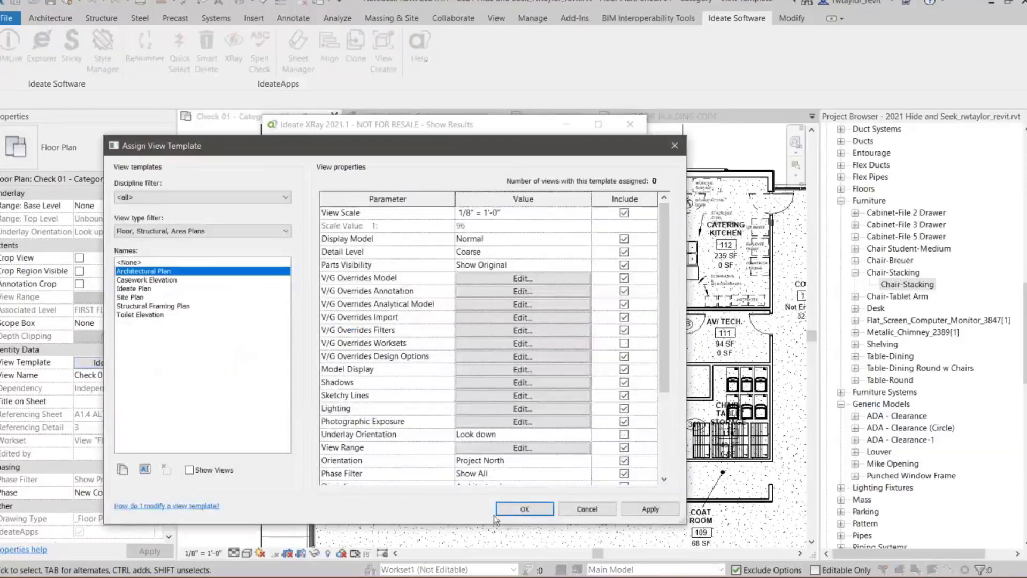
left_click(509, 515)
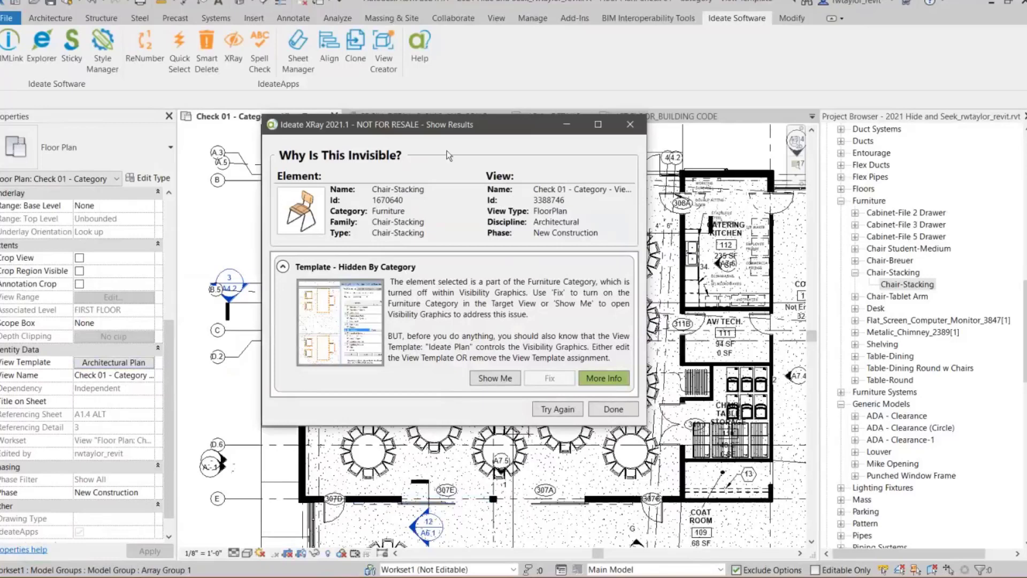
- Open the Check 05 - Workset not Loaded floor plan at the red dashed toilet area, with the XRay results moved aside
left_click_drag(422, 126, 381, 133)
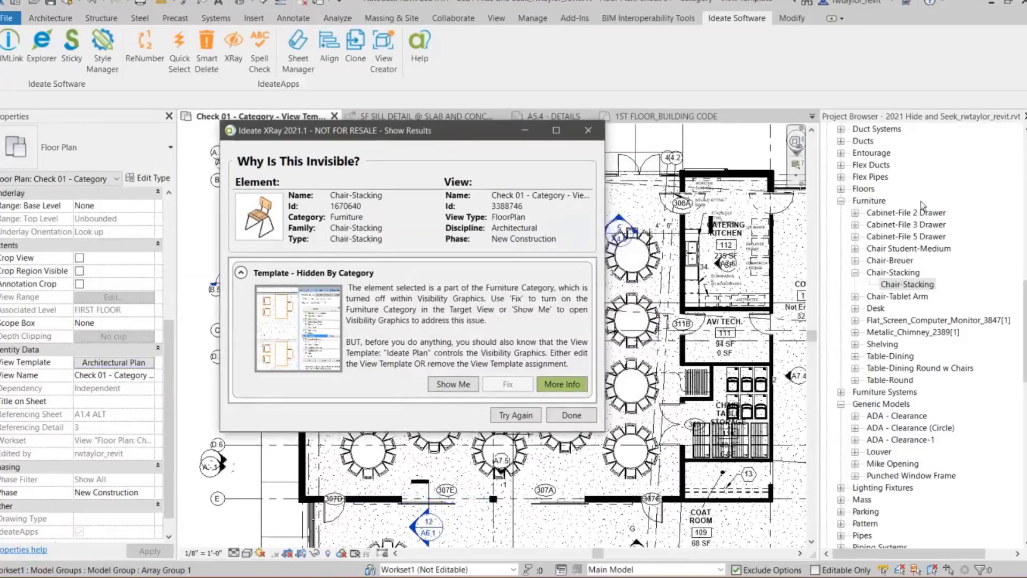
left_click_drag(1024, 323, 1025, 176)
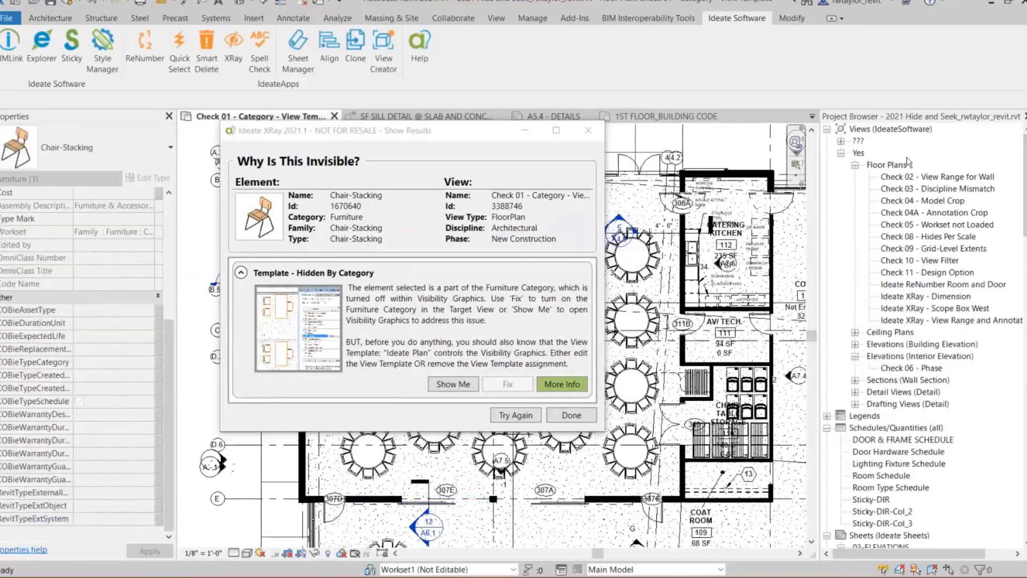
left_click(899, 226)
double_click(899, 226)
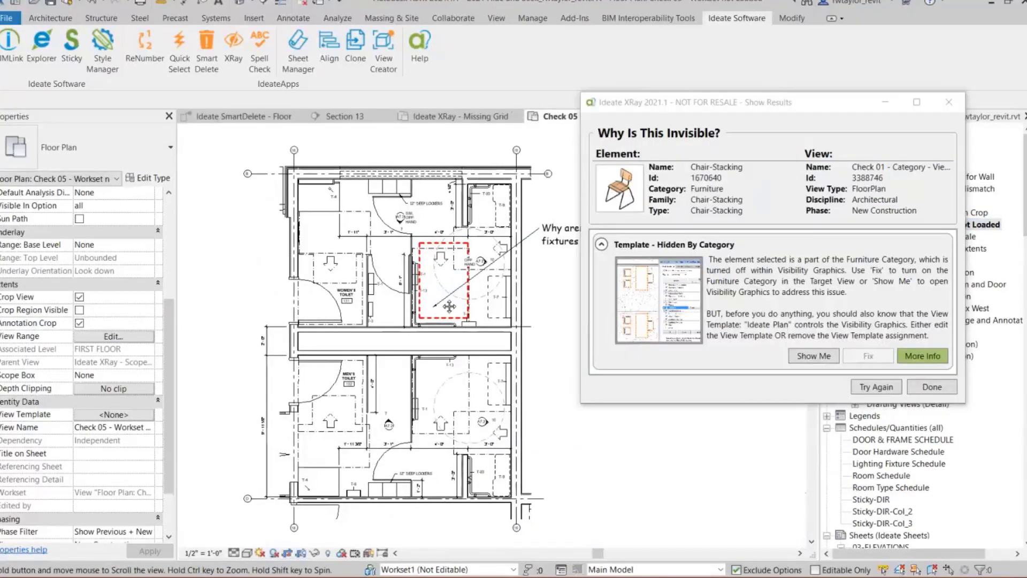
scroll(373, 330, "up", 2)
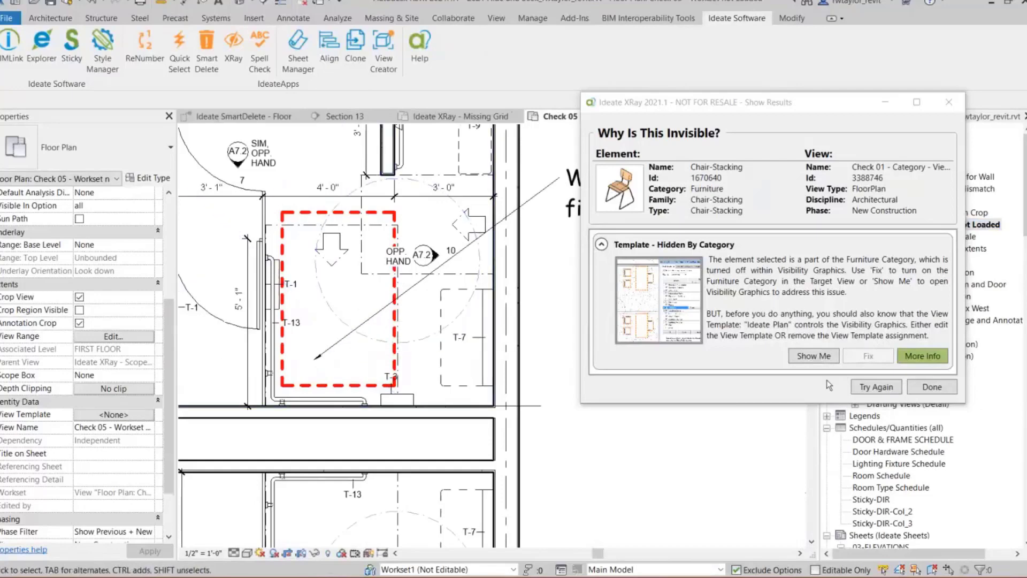
- Start a new XRay search for 3D model elements within a small crossing area at the red dashed toilet space
left_click(869, 389)
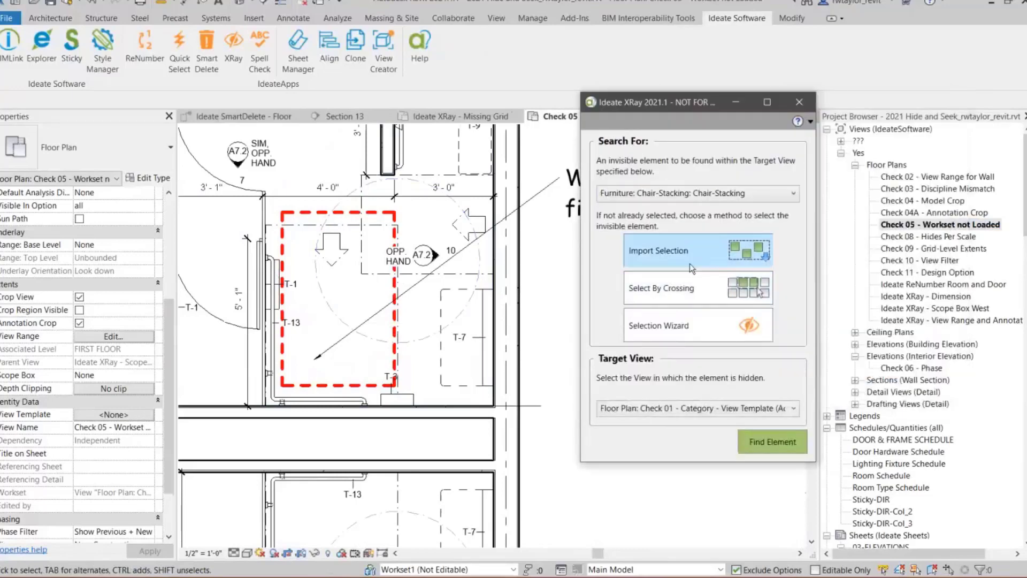
left_click(693, 342)
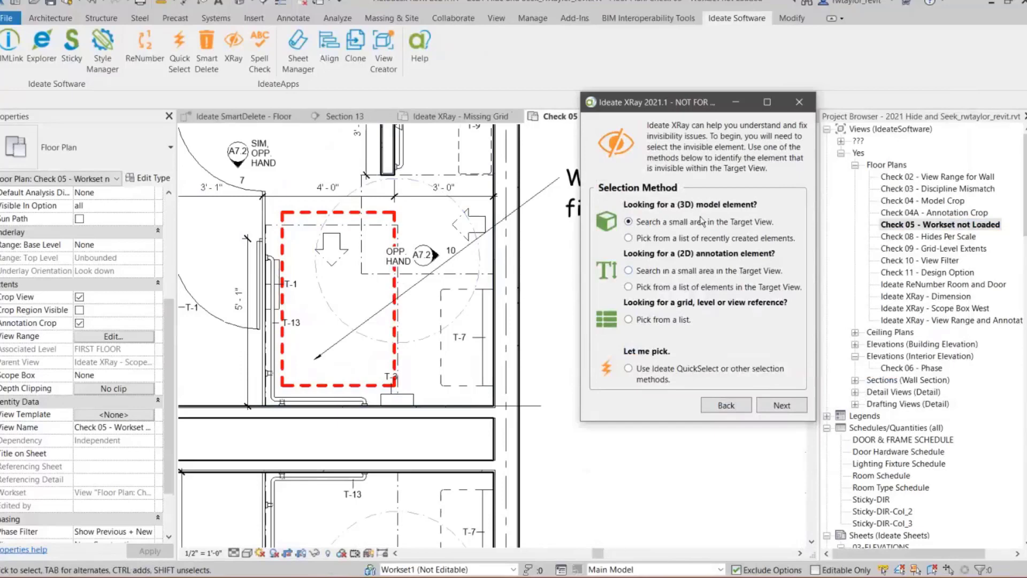
left_click(765, 407)
left_click(760, 202)
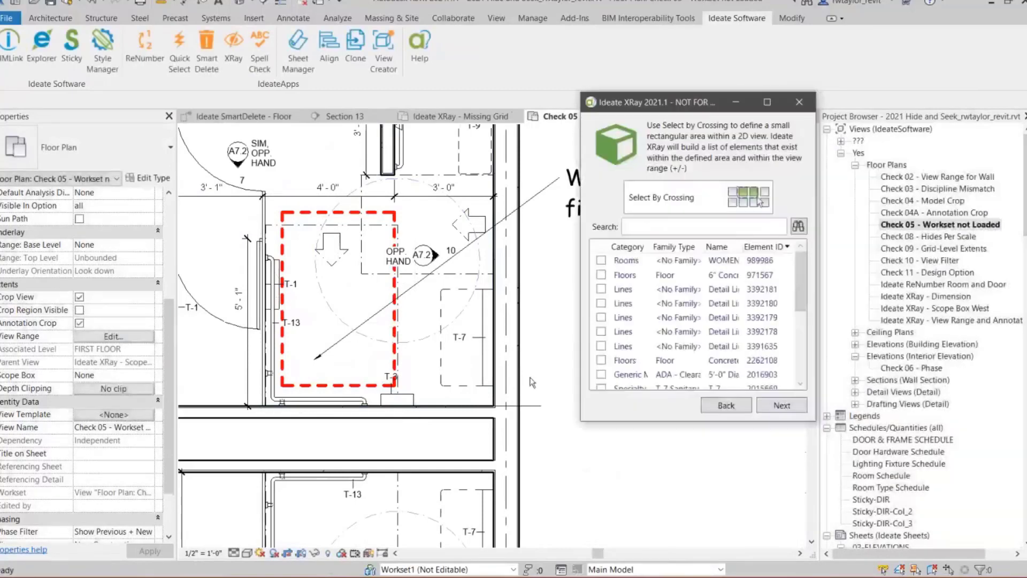
- Sort the found elements by category and choose the Deluxe Toilet plumbing fixture as the invisible element
left_click(668, 249)
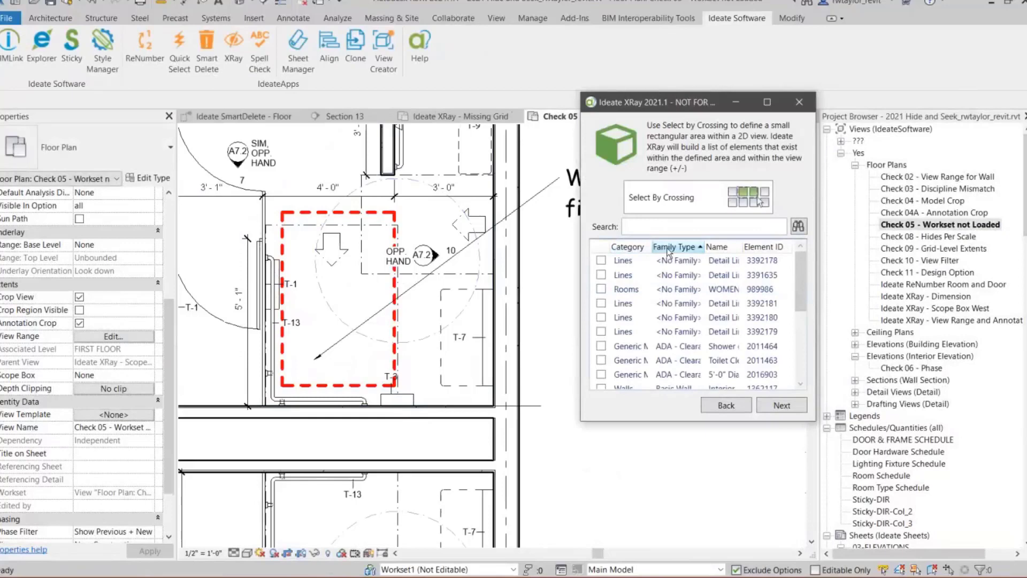
left_click(714, 248)
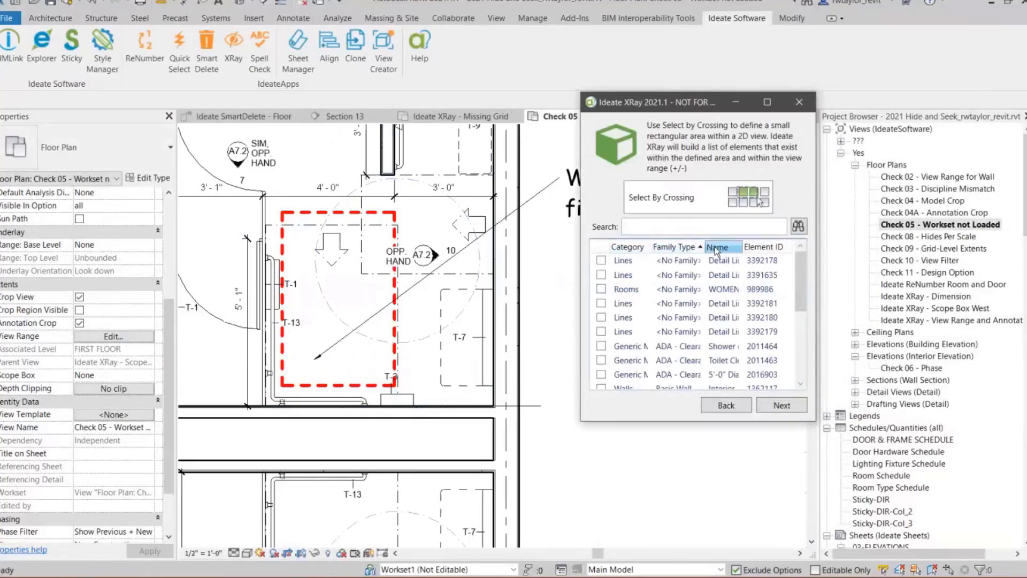
left_click(627, 247)
left_click_drag(801, 295, 801, 340)
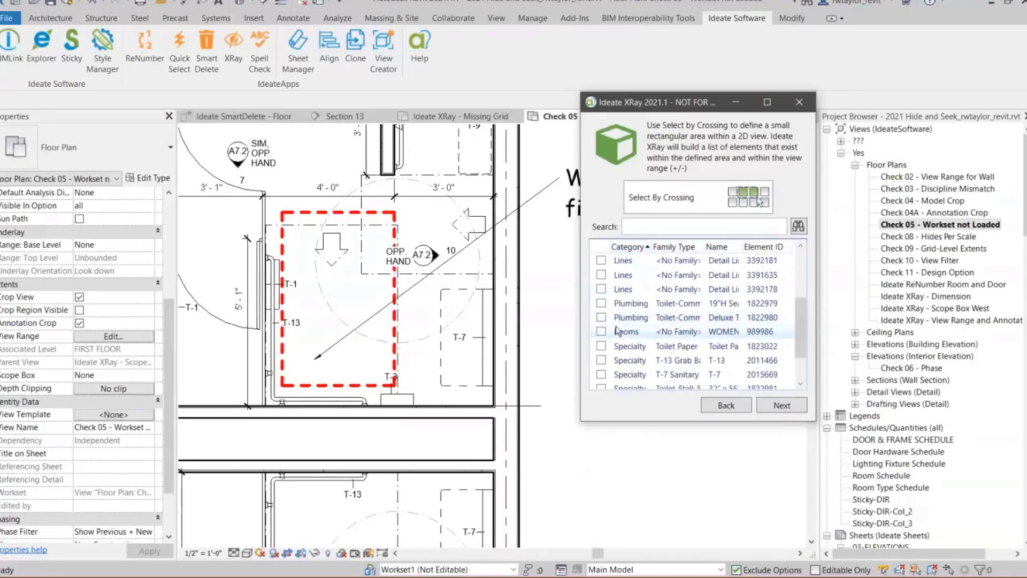
left_click(601, 317)
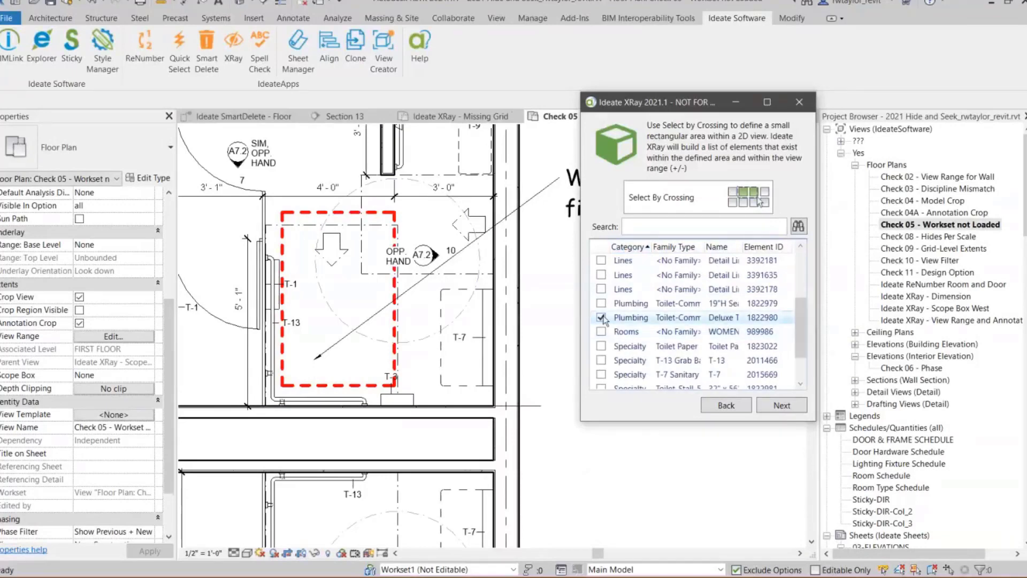
left_click(777, 407)
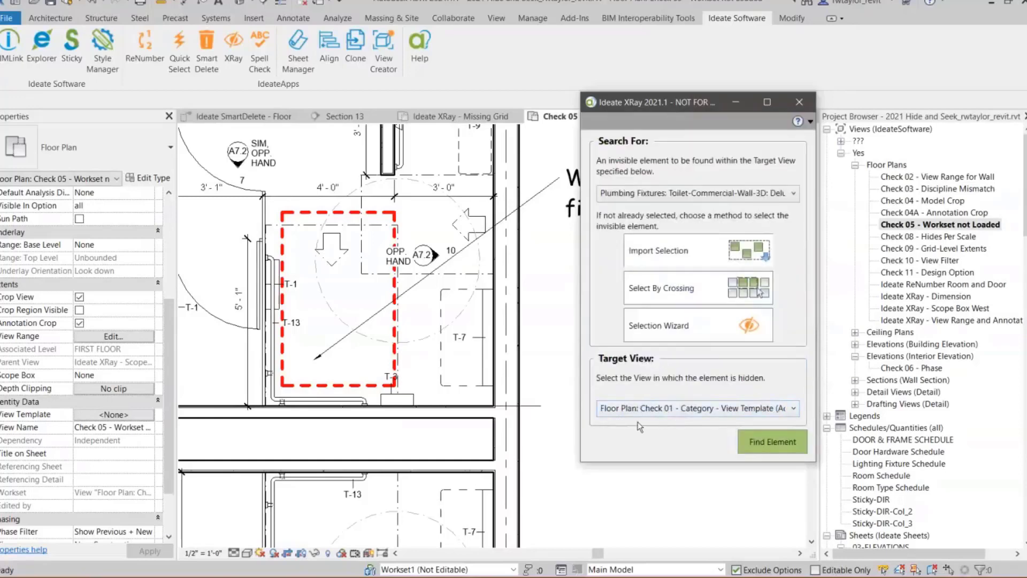
- Set the target view to Floor Plan: Check 05 - Workset not Loaded and find why the toilet is invisible
left_click(646, 411)
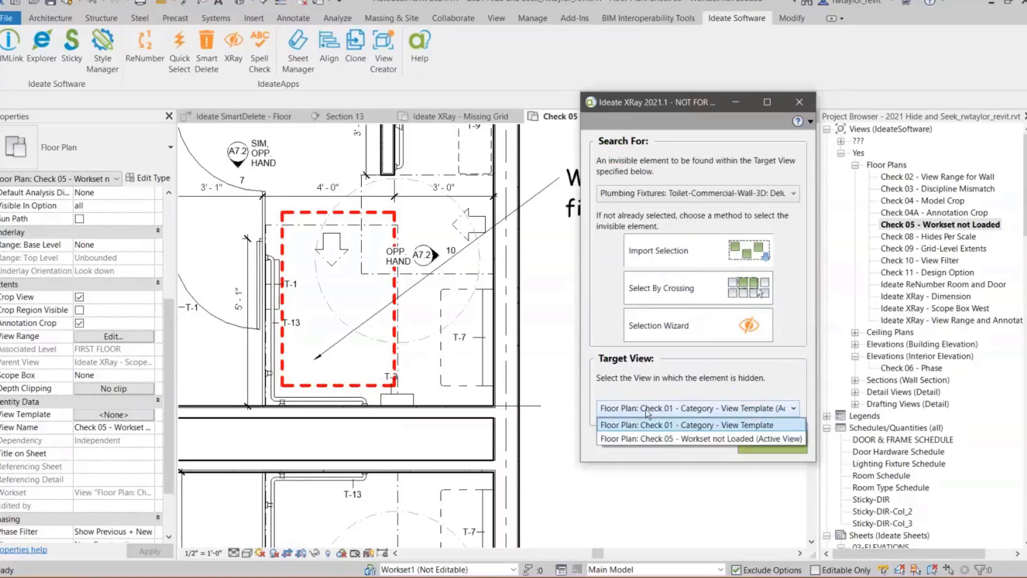
left_click(653, 439)
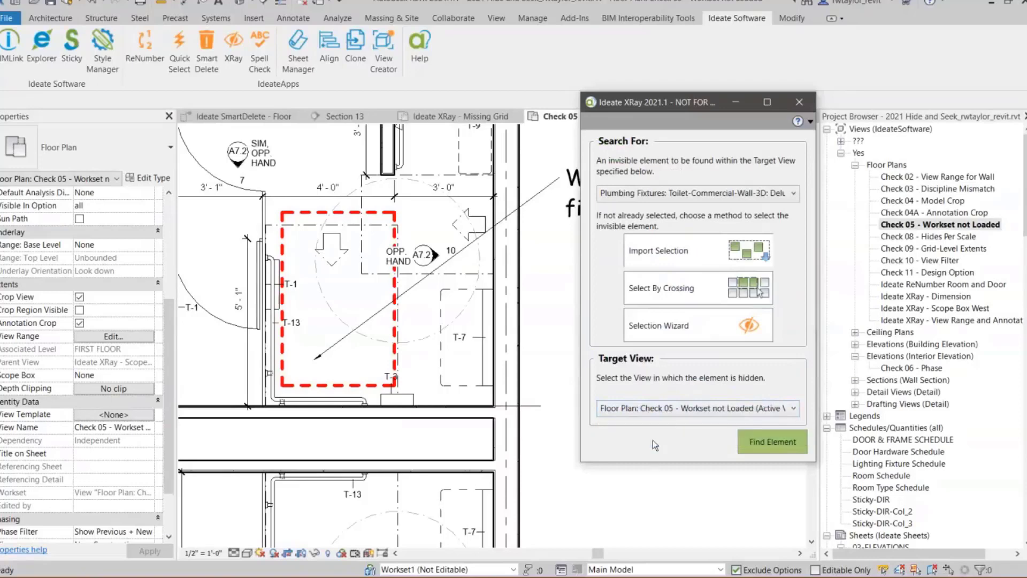
left_click(652, 411)
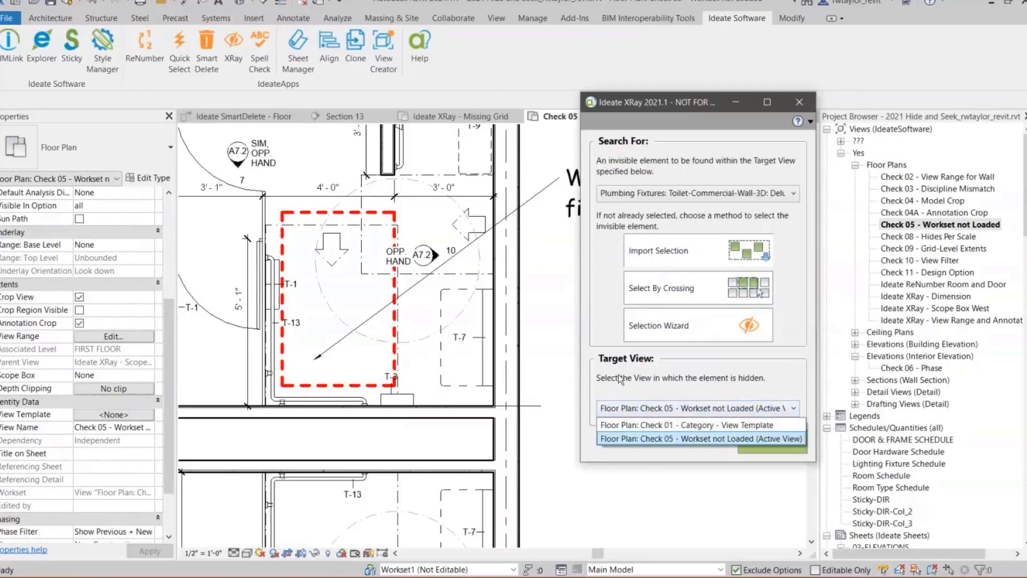
left_click(627, 438)
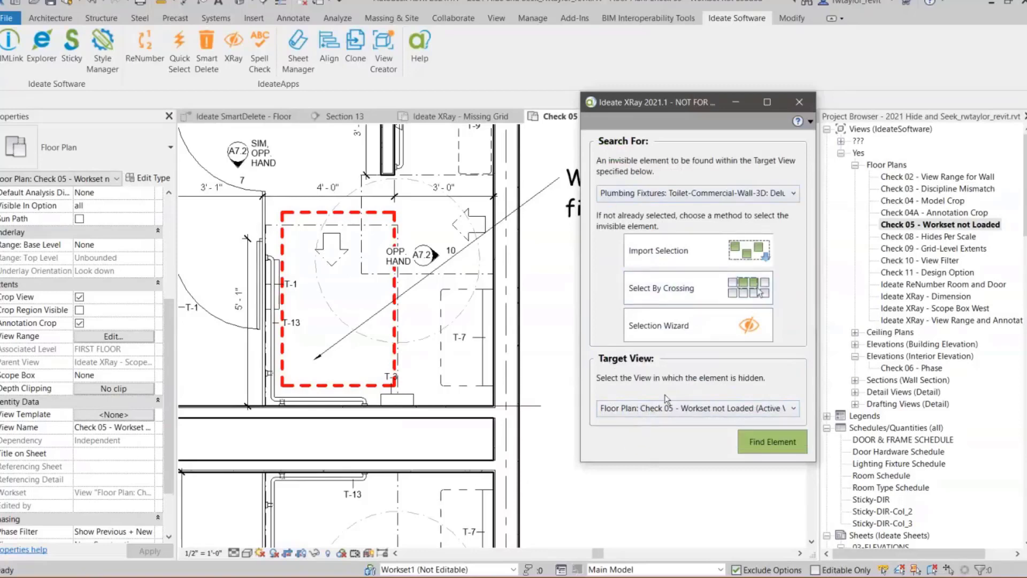
left_click(758, 446)
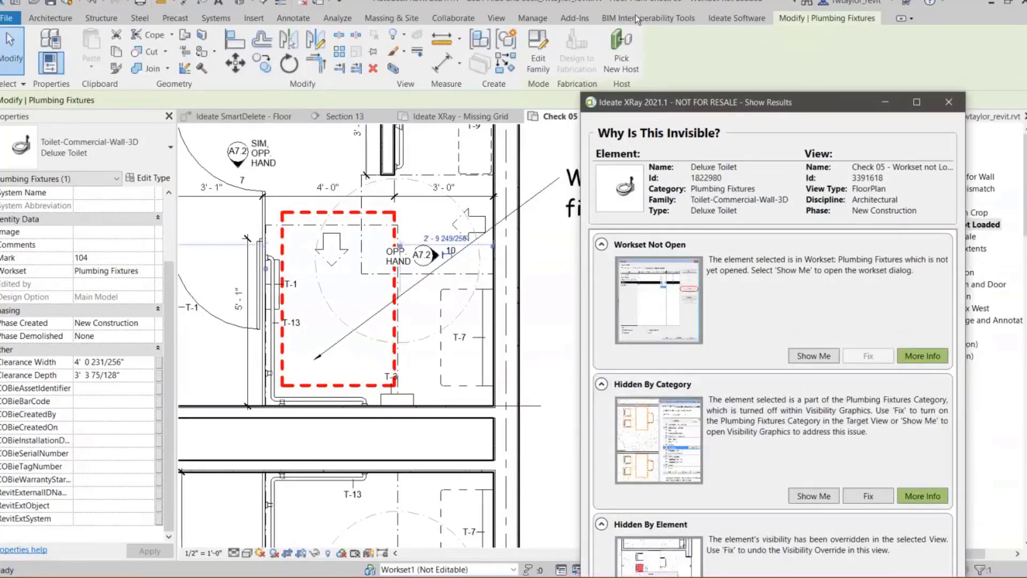
- Move the XRay results aside and fix the toilet's Hidden By Element issue without zooming to it
left_click_drag(748, 104, 639, 21)
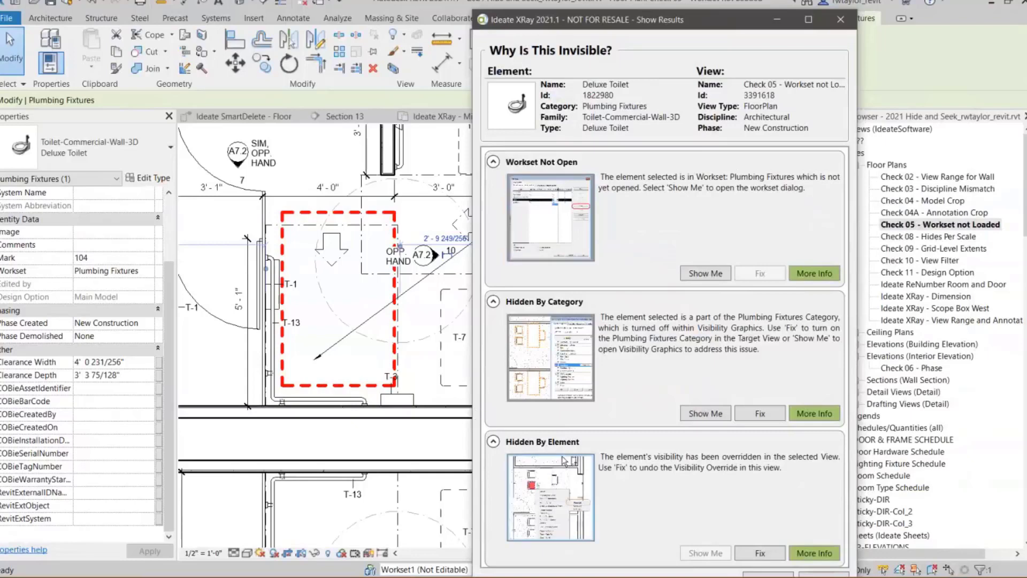
left_click(760, 555)
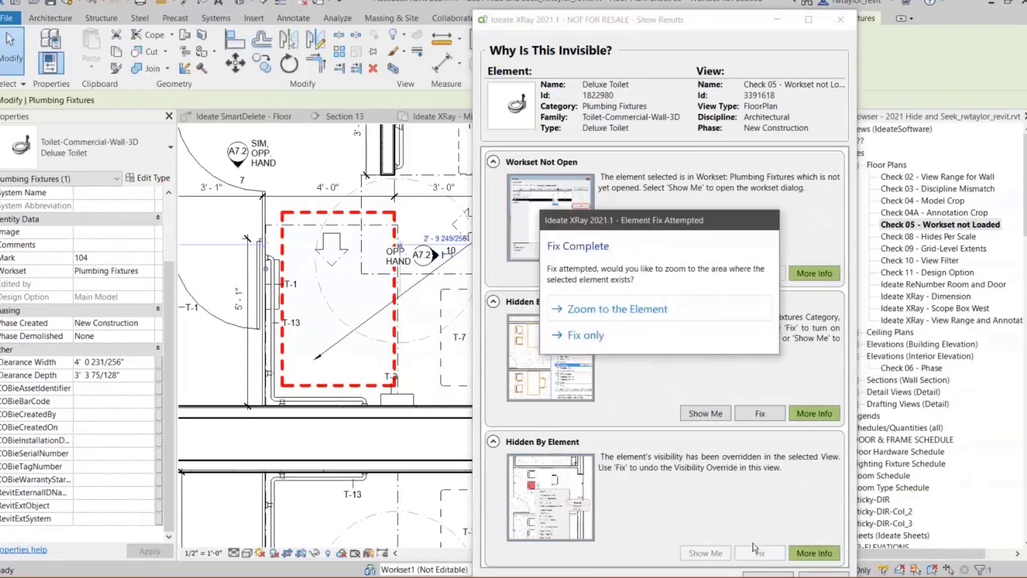
left_click(601, 342)
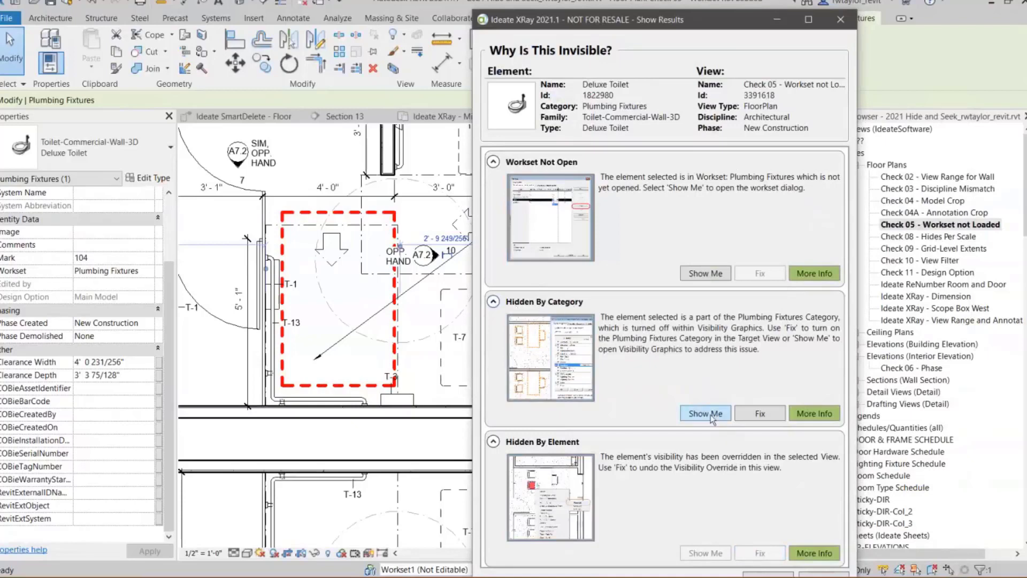
- From the Hidden By Category result, turn on the Plumbing Fixtures model category in the view's Visibility/Graphic Overrides
left_click(705, 413)
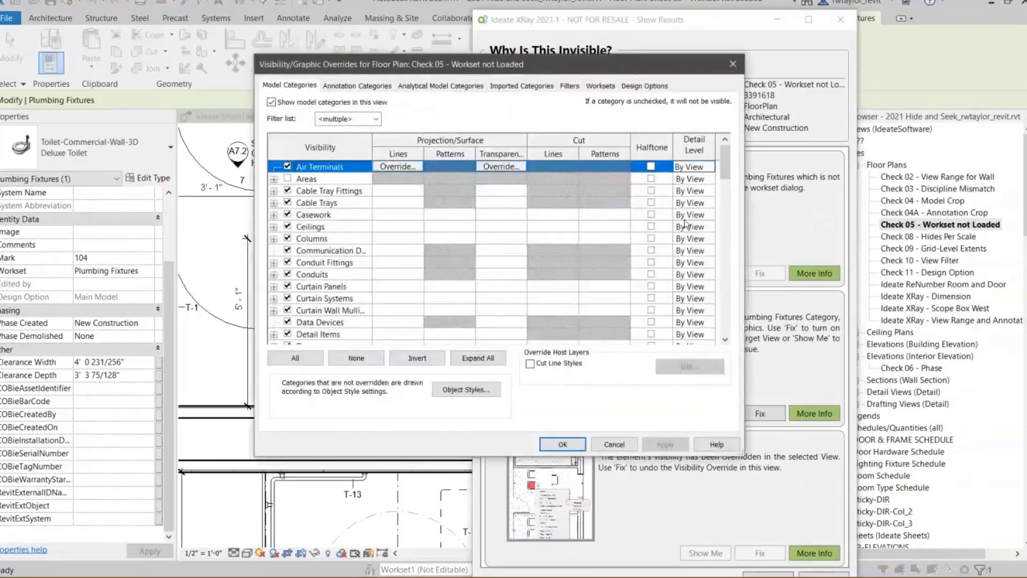
left_click_drag(725, 158, 722, 251)
left_click(288, 311)
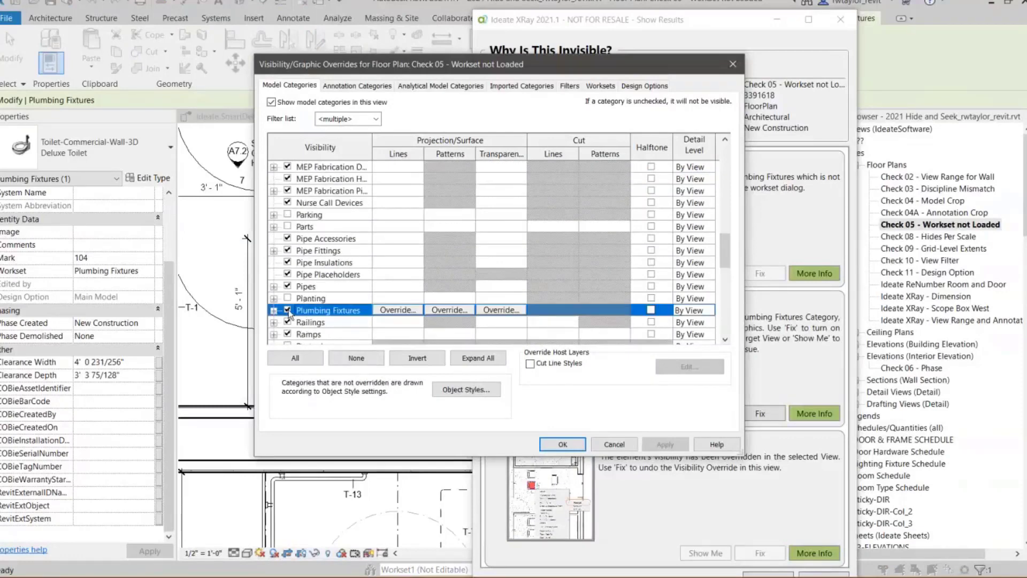
left_click(560, 444)
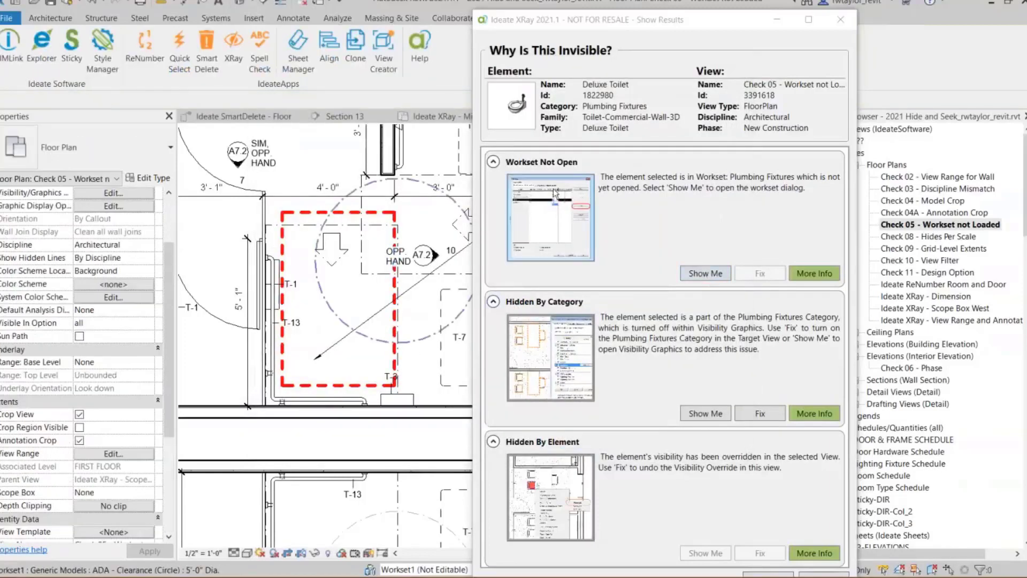
- From the Workset Not Open result, open the Plumbing Fixtures workset, and close the XRay results
left_click(696, 276)
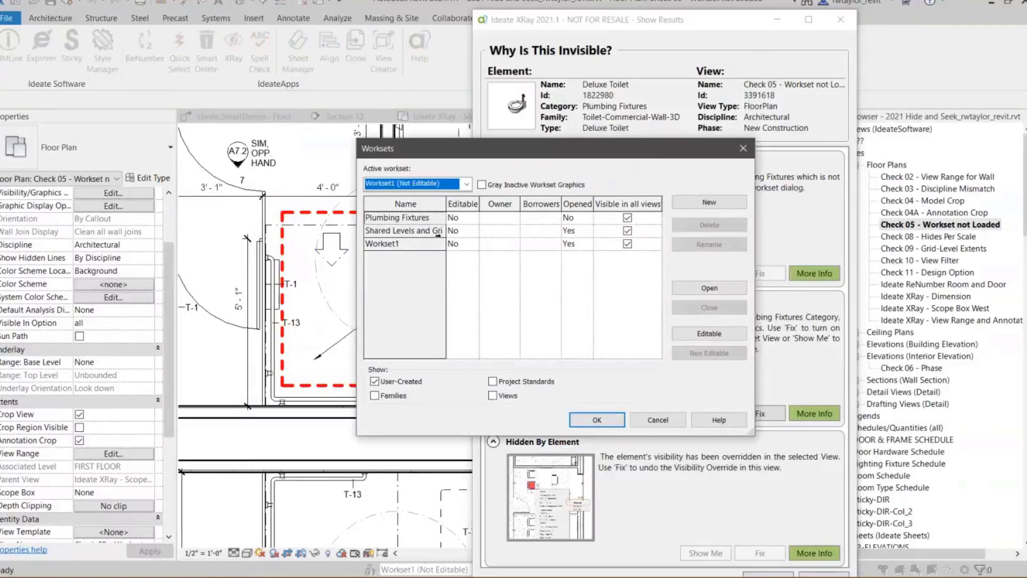
left_click(430, 219)
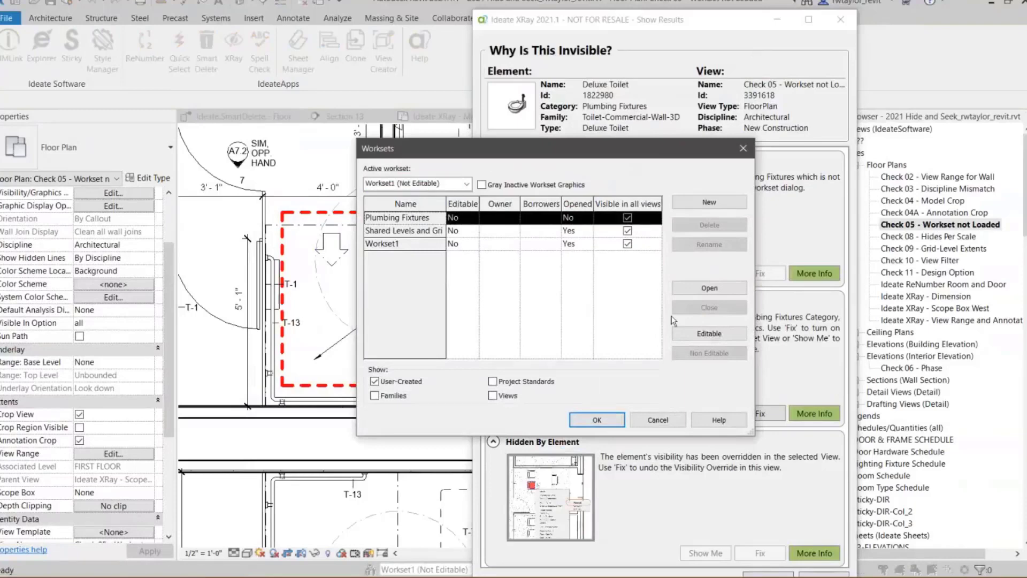
left_click(702, 290)
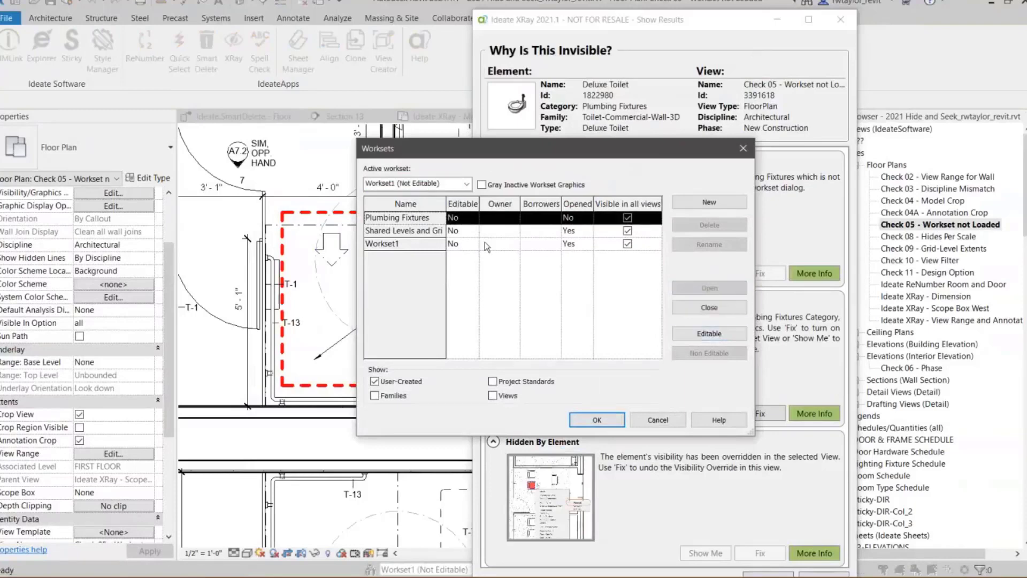
left_click(597, 419)
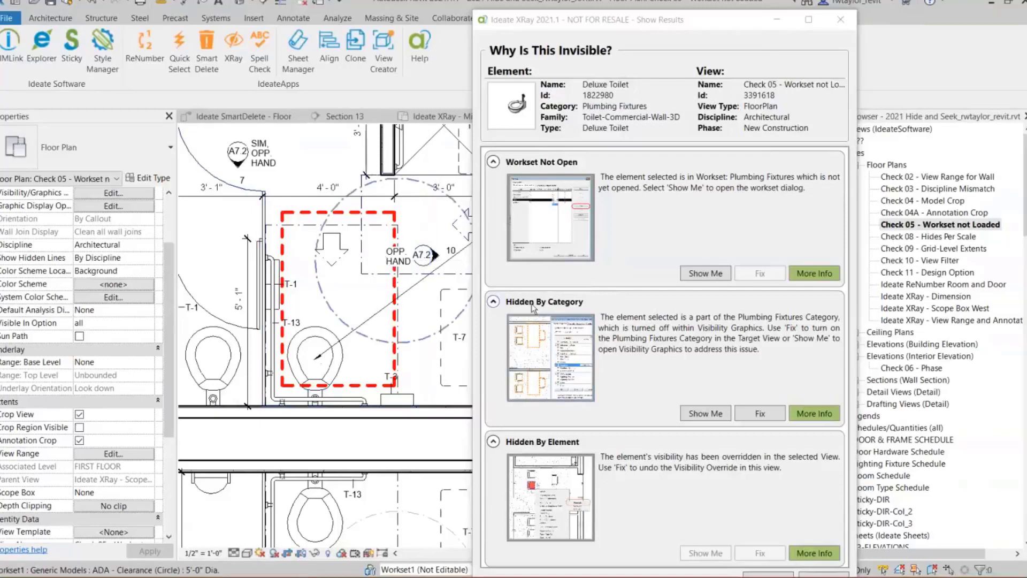
left_click(840, 20)
scroll(460, 321, "down", 2)
middle_click_drag(459, 331, 598, 351)
scroll(588, 351, "up", 1)
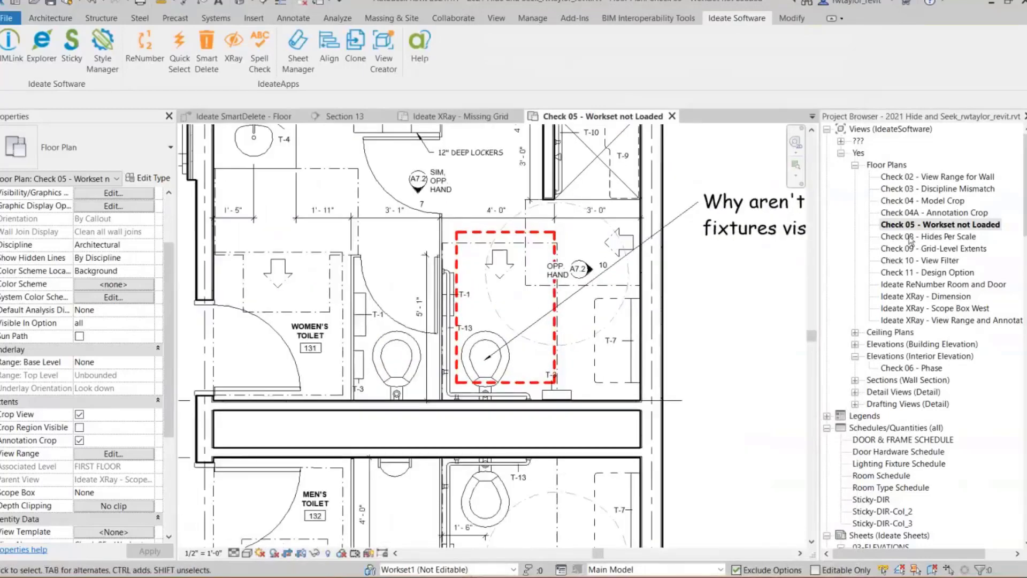
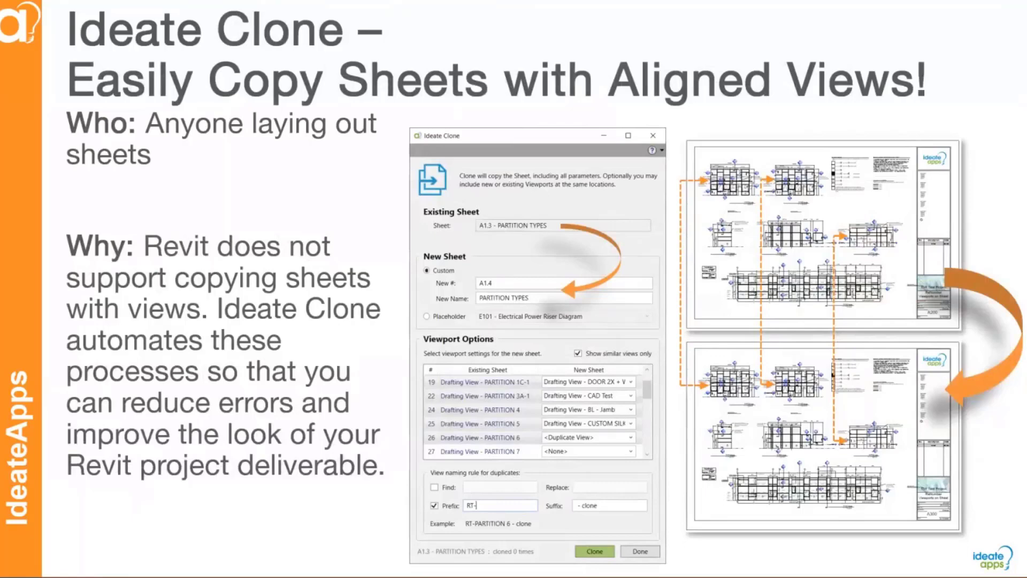
key("Right")
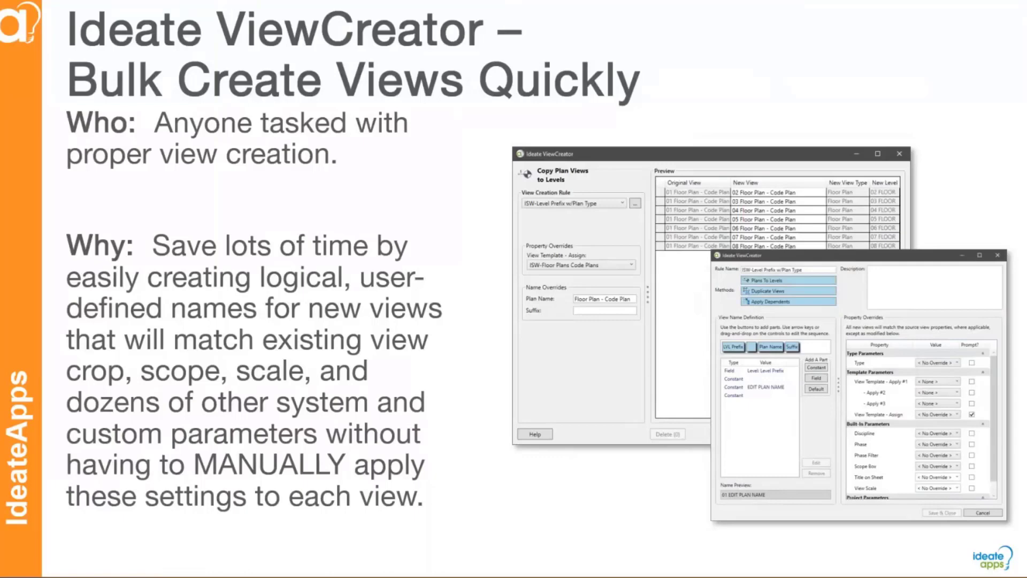
key("Right")
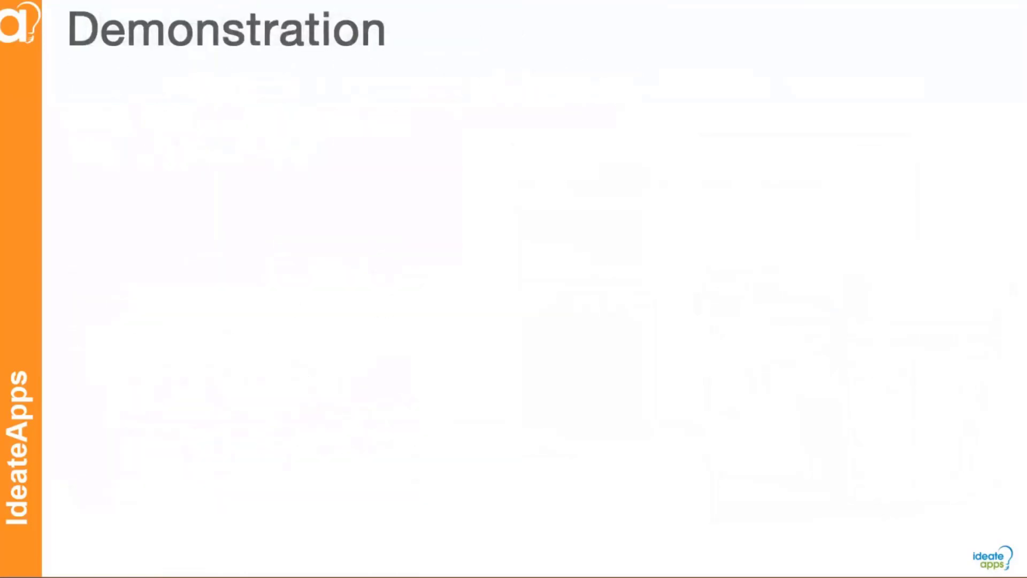
- Switch to Revit and close the 2021 Hide and Seek project without saving, relinquishing all elements and worksets
key("alt+Tab")
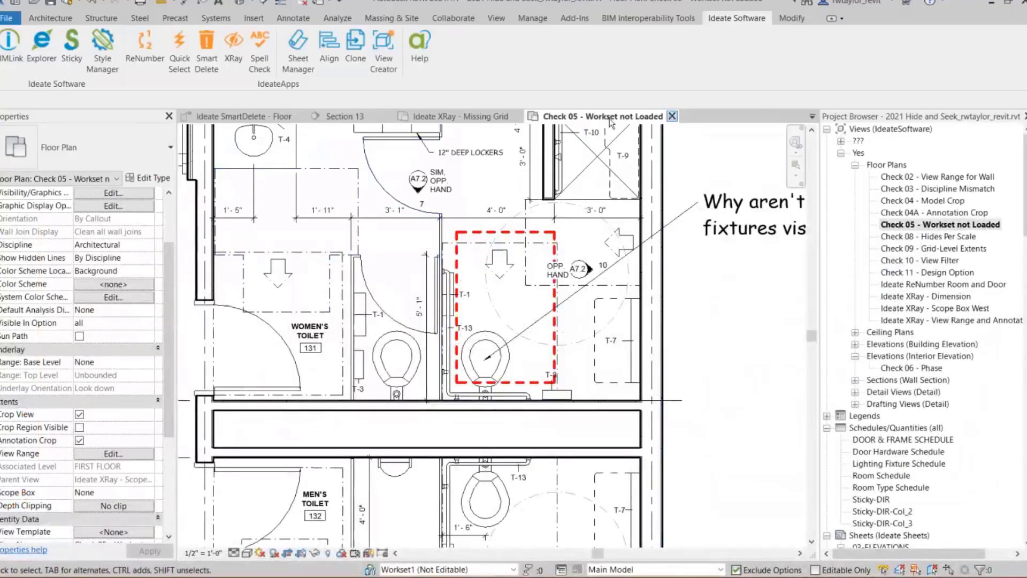
left_click(671, 116)
left_click(491, 116)
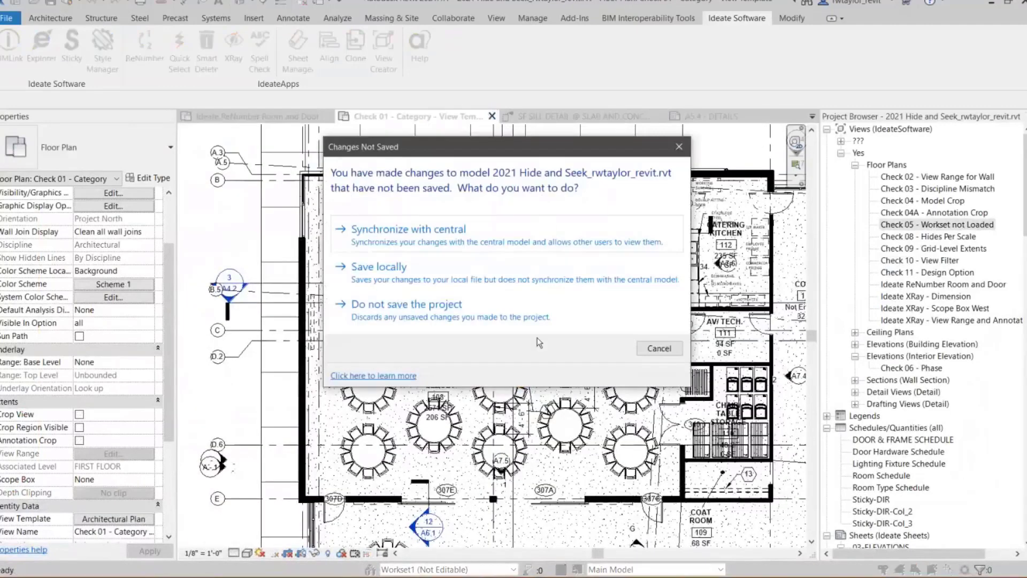
left_click(421, 318)
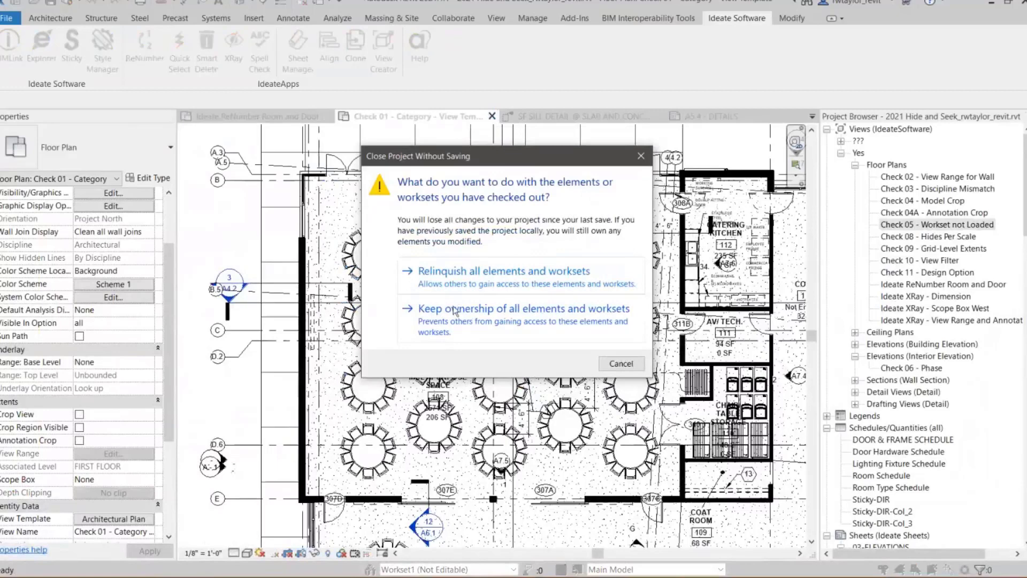
left_click(452, 285)
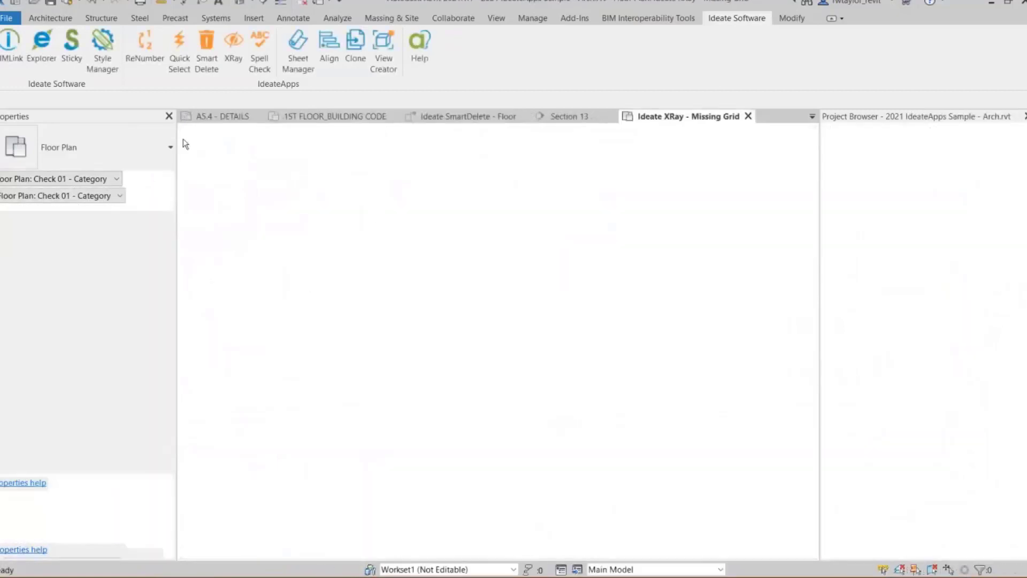
- Close the 2021 IdeateApps Sample - Arch project without saving its changes
left_click(7, 19)
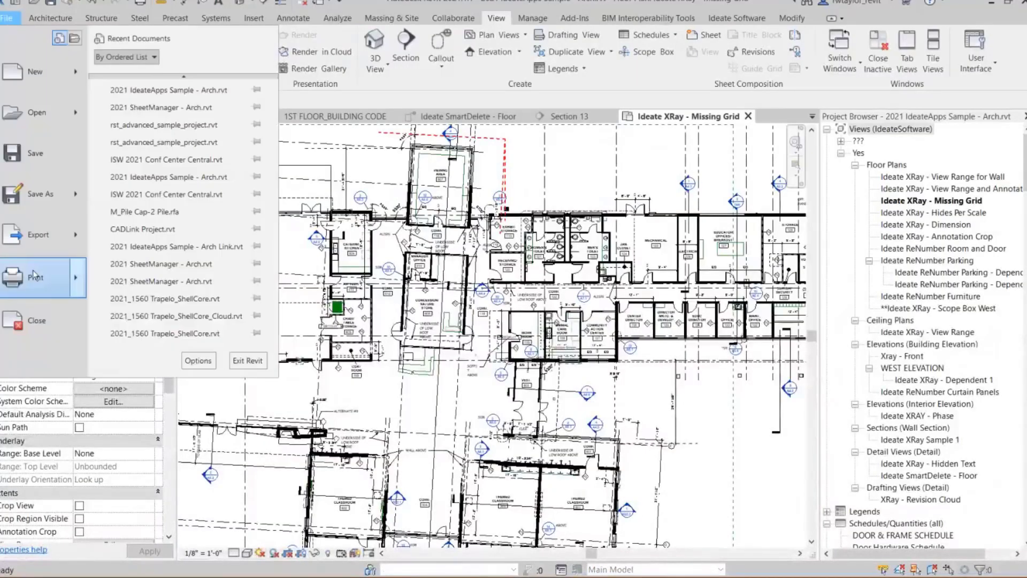
left_click(53, 335)
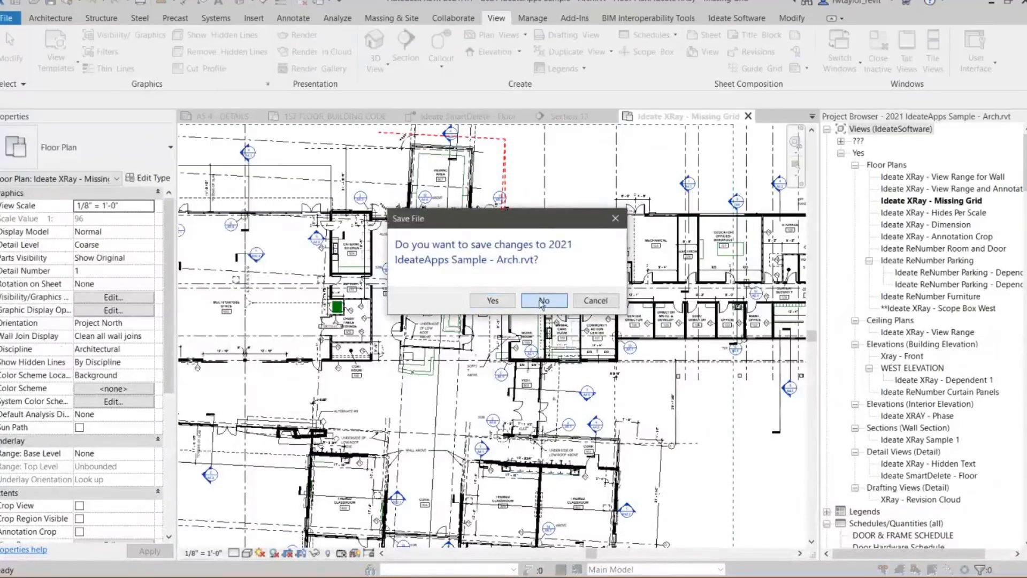
left_click(543, 301)
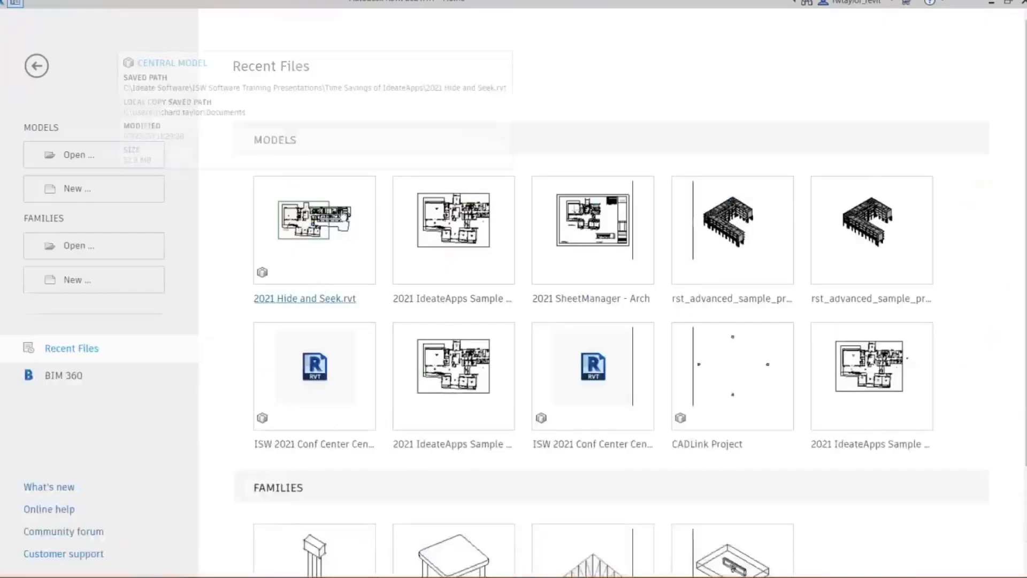
- Open the model 2021 SheetManager - Arch.rvt from the Time Savings of IdeateApps folder
left_click(69, 160)
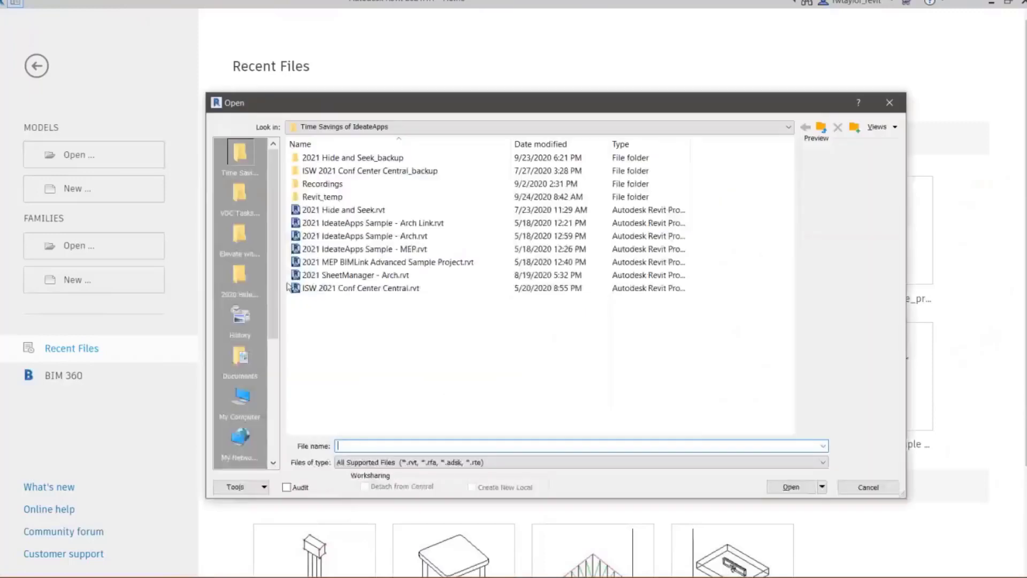
left_click(355, 288)
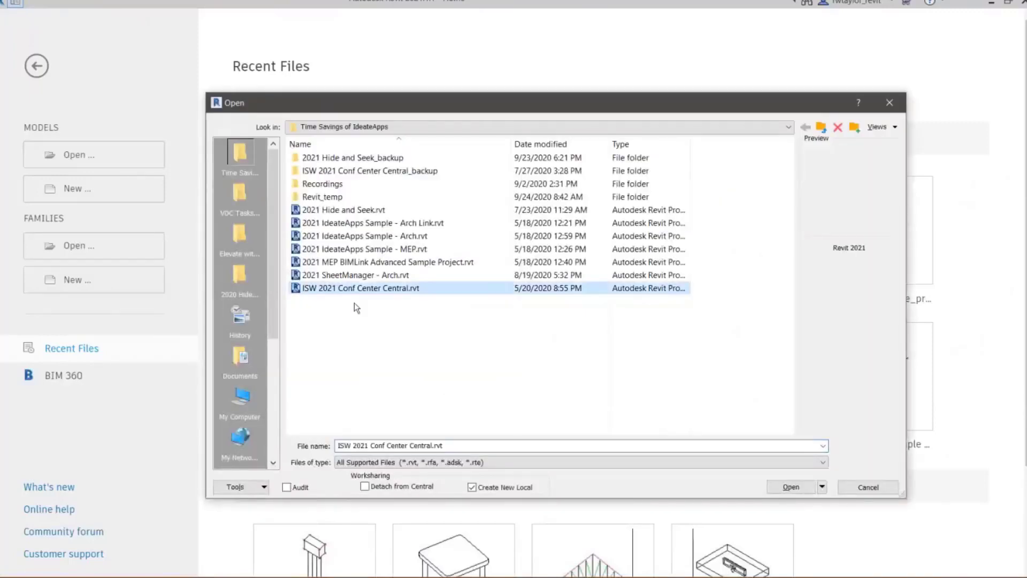
left_click(351, 275)
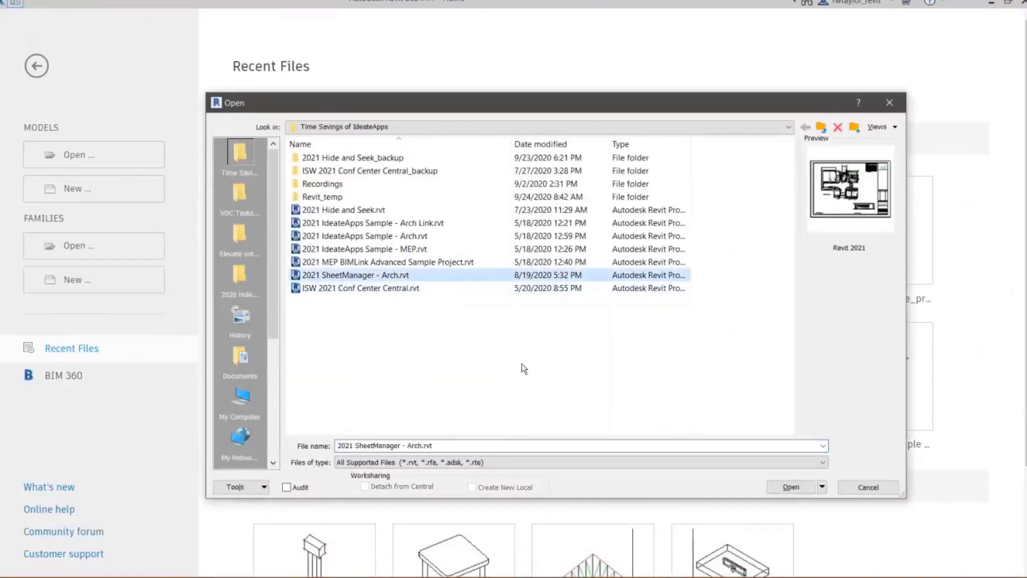
left_click(779, 489)
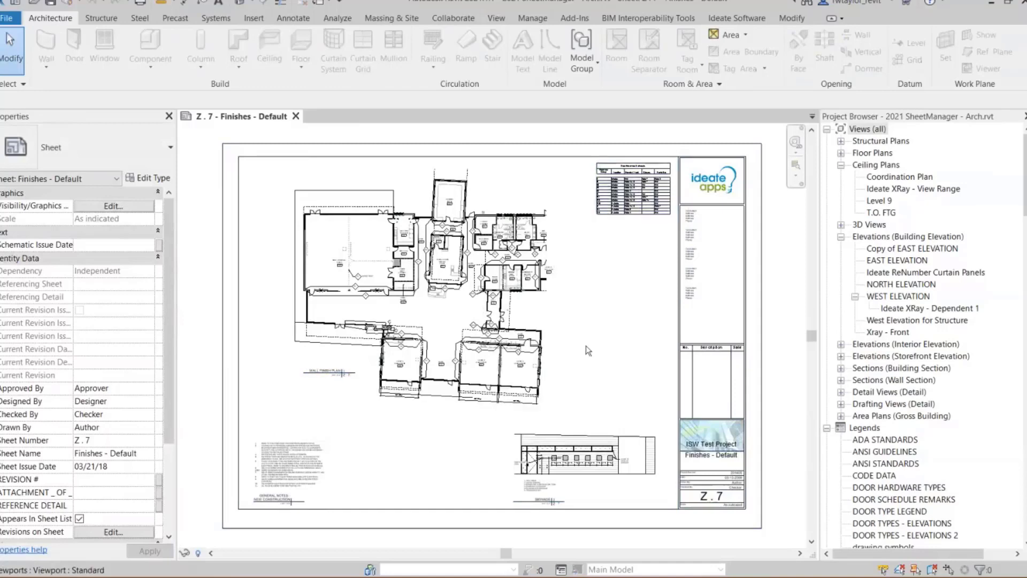
- Open Ideate SheetManager and compare its view list with placed views shown and hidden, leaving placed views hidden
left_click(732, 16)
left_click(298, 63)
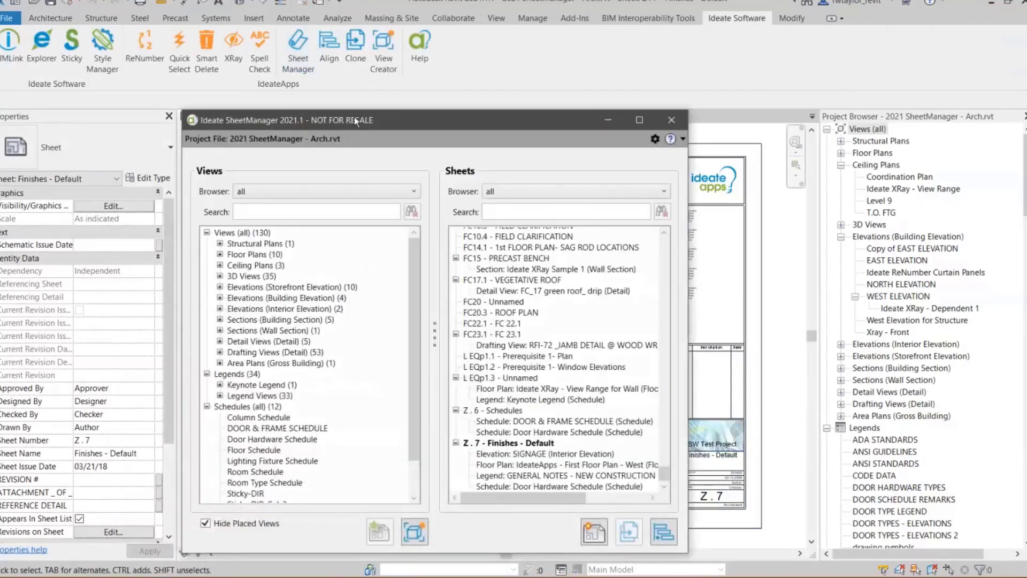
left_click_drag(356, 122, 397, 43)
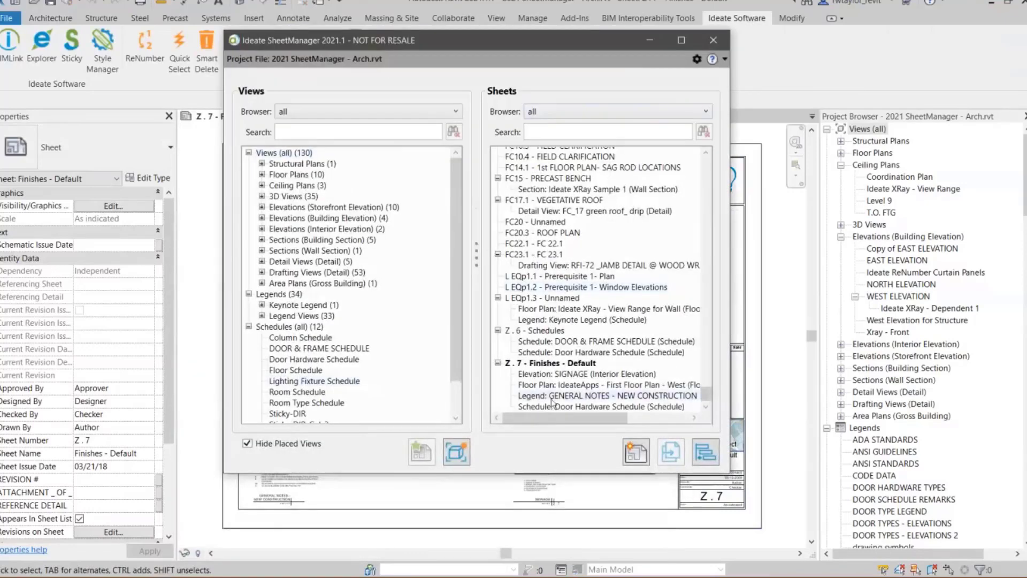
left_click(247, 443)
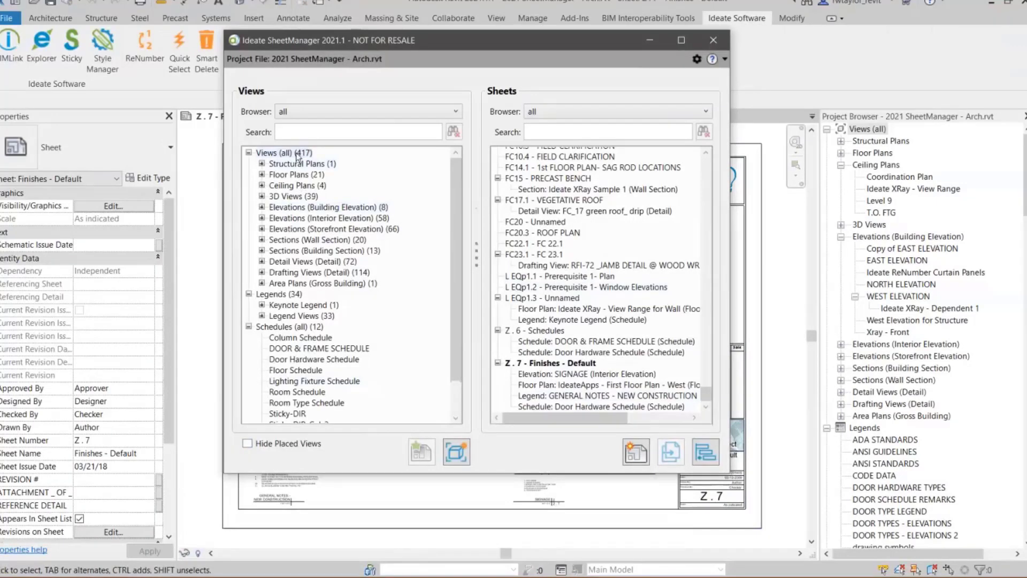
left_click(246, 445)
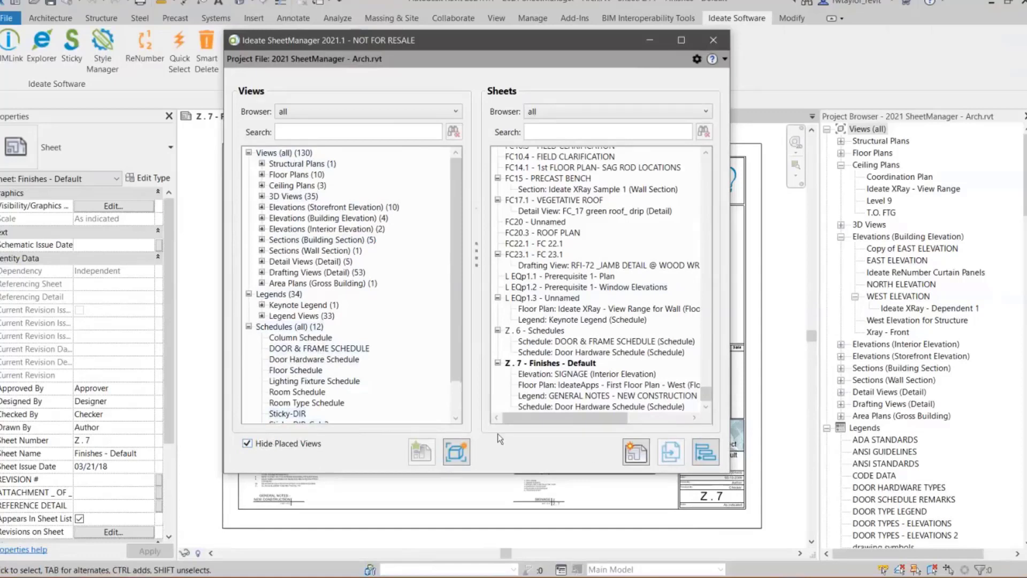
- Create a new sheet from SheetManager using the ISW Title block : IAP - E1 title block
left_click(632, 453)
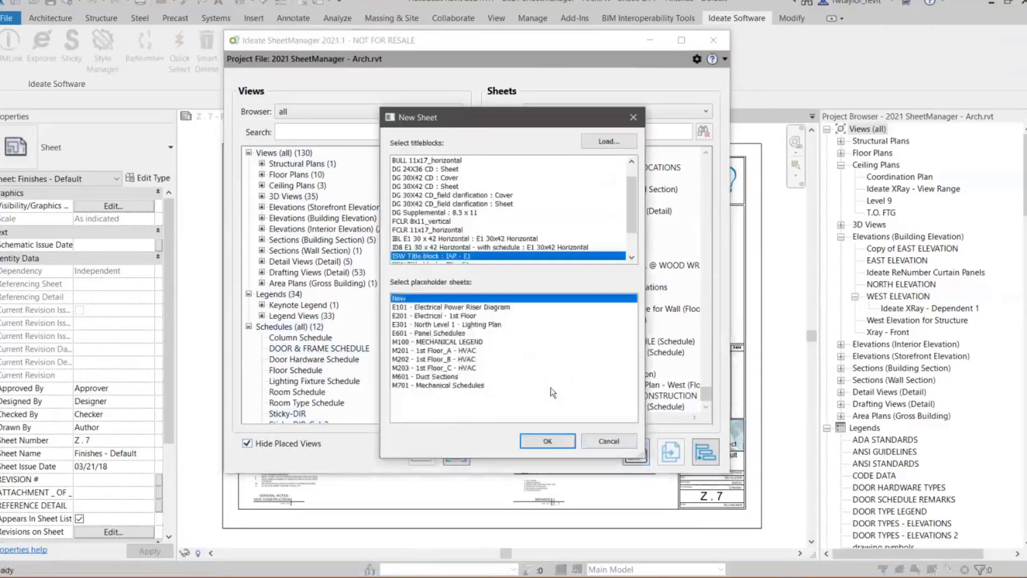
left_click(547, 442)
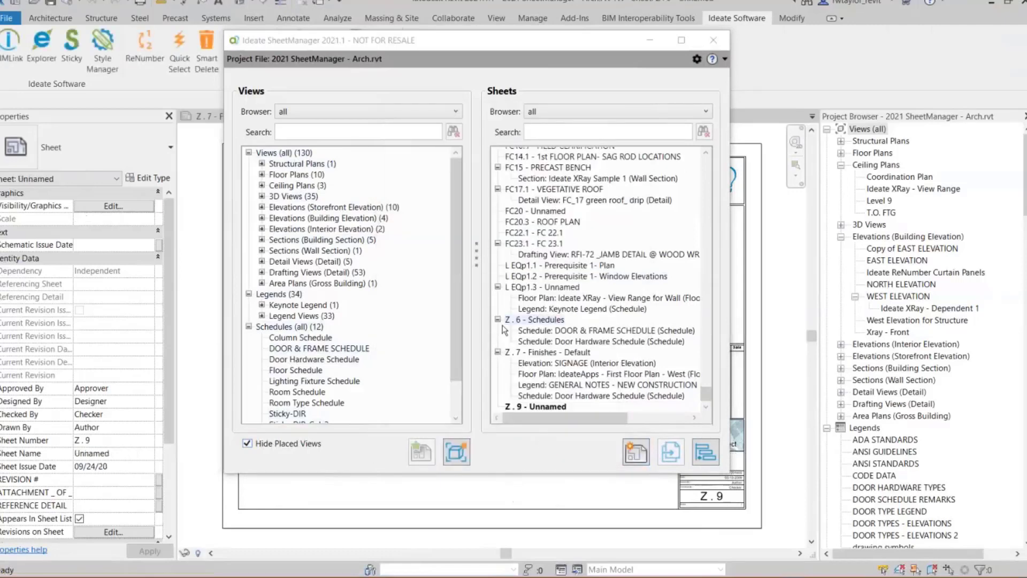
- Renumber the new unnamed sheet to Z . 1 and name it Coordination
left_click(549, 411)
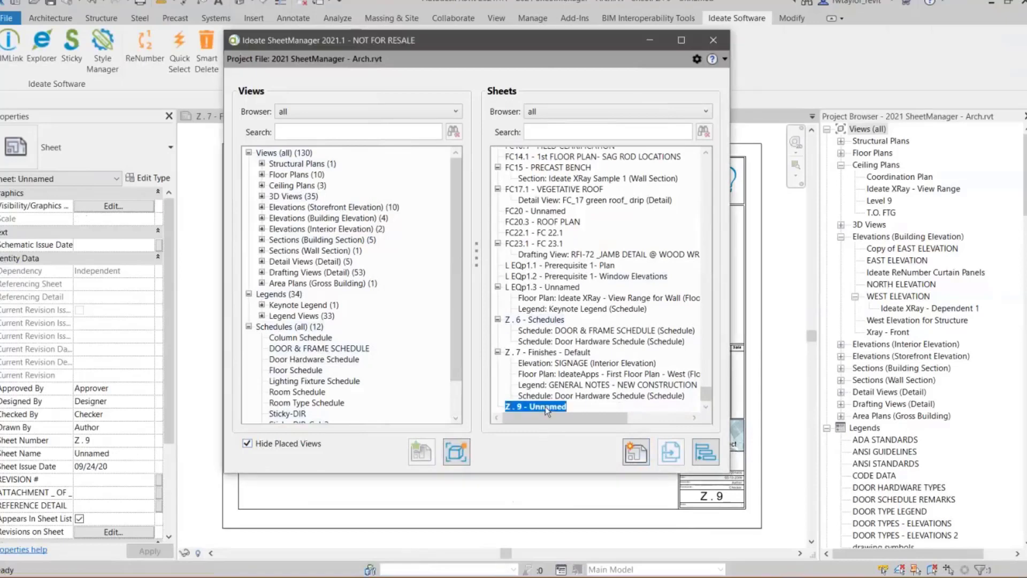
right_click(546, 411)
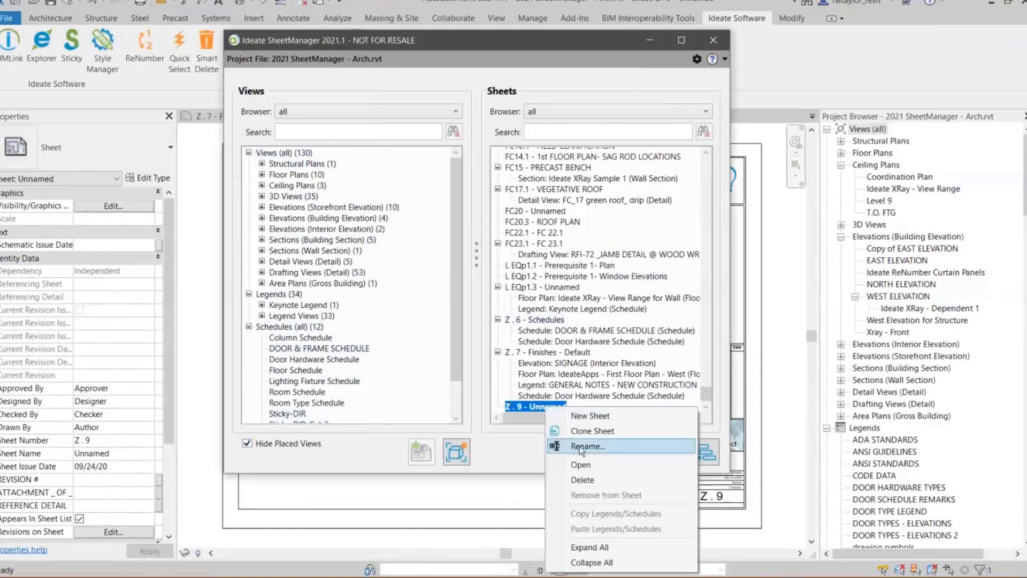
left_click(569, 397)
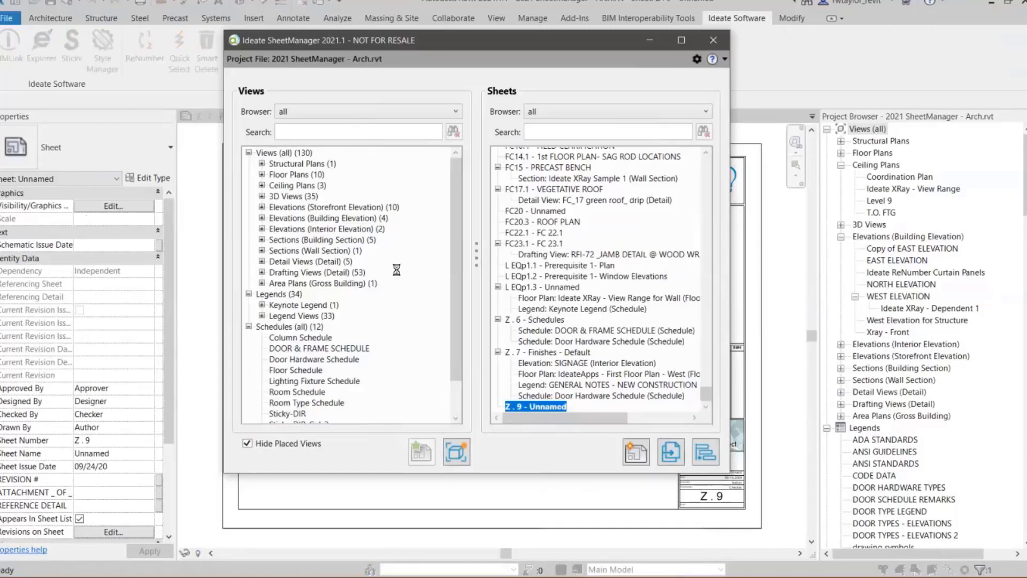
left_click(285, 106)
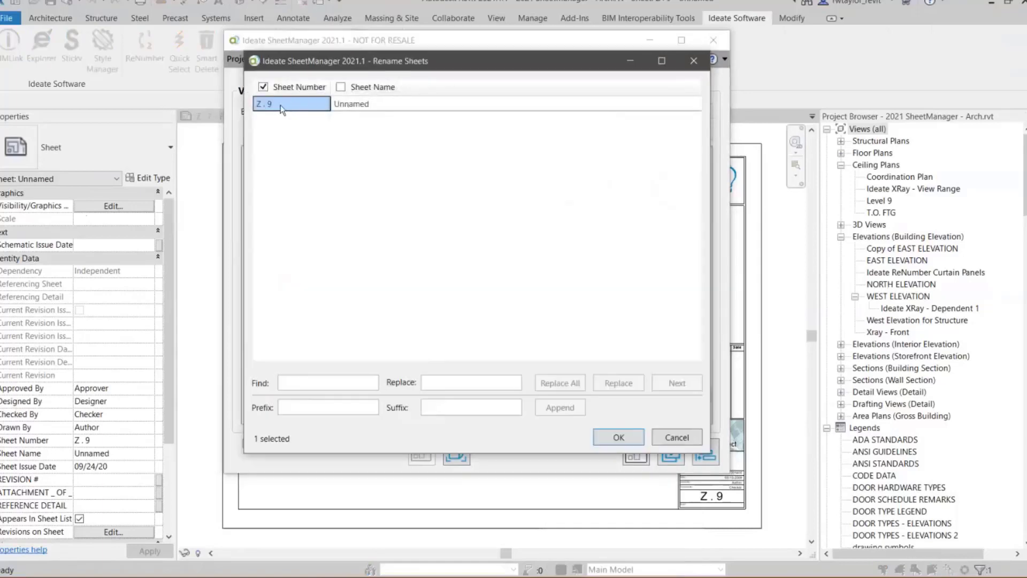
left_click(280, 105)
key("BackSpace")
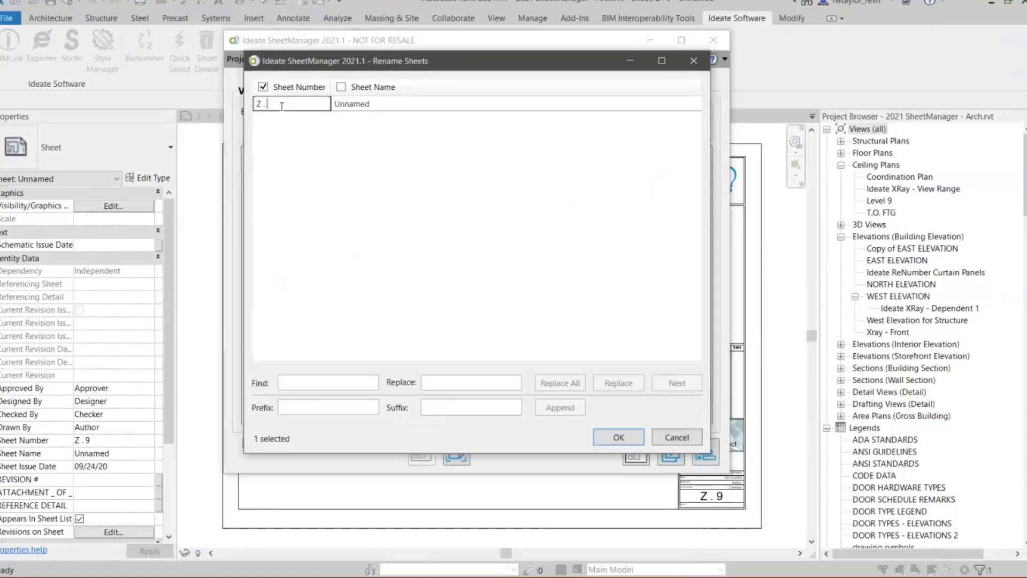
type("1")
left_click(386, 103)
type("Coo")
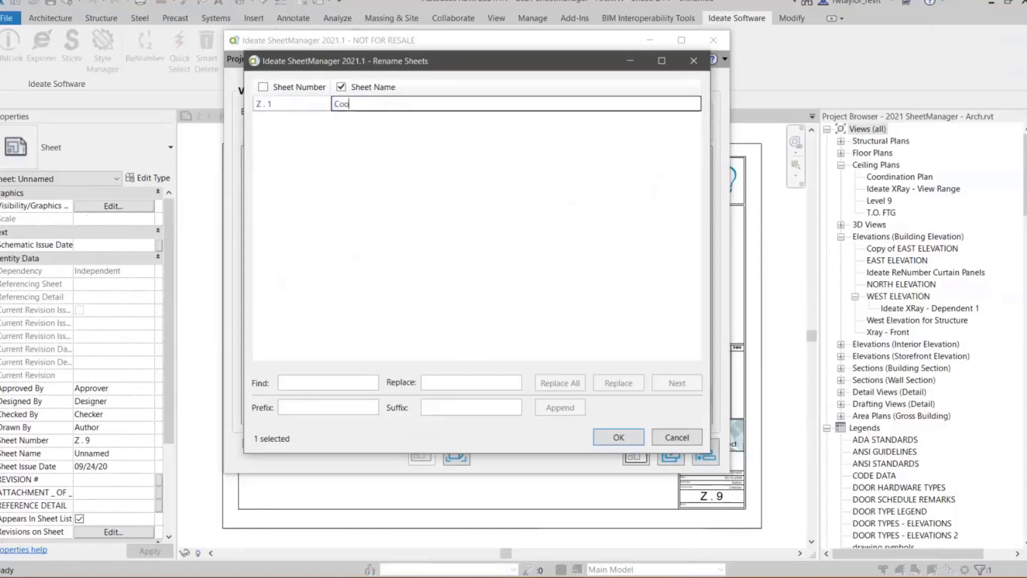
type("rdination")
key("Return")
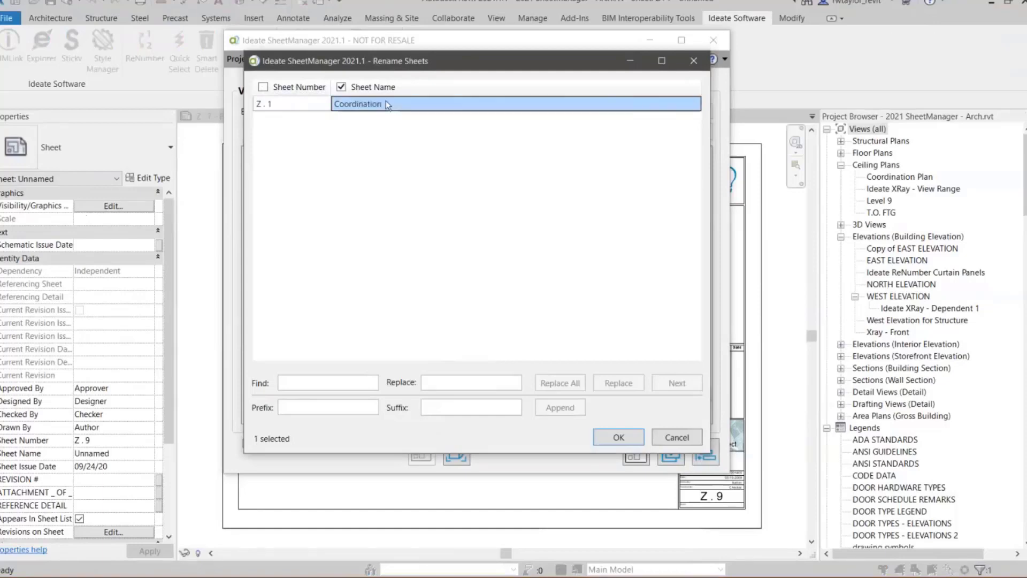
left_click(619, 437)
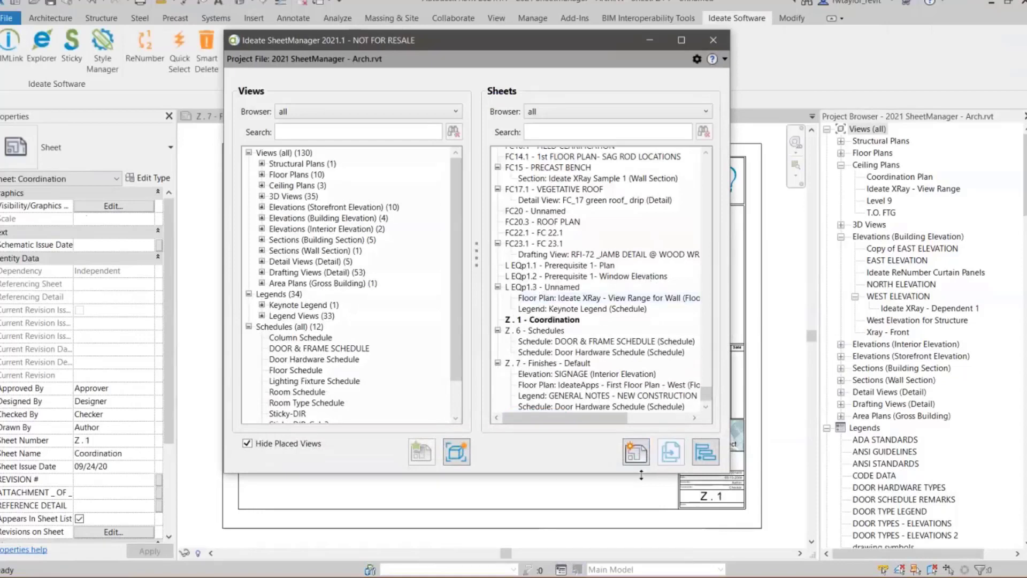
- Enlarge the SheetManager window and place the floor plan RT-FIRST FLOOR West Coordination on sheet Z . 1 - Coordination
left_click_drag(637, 497, 636, 510)
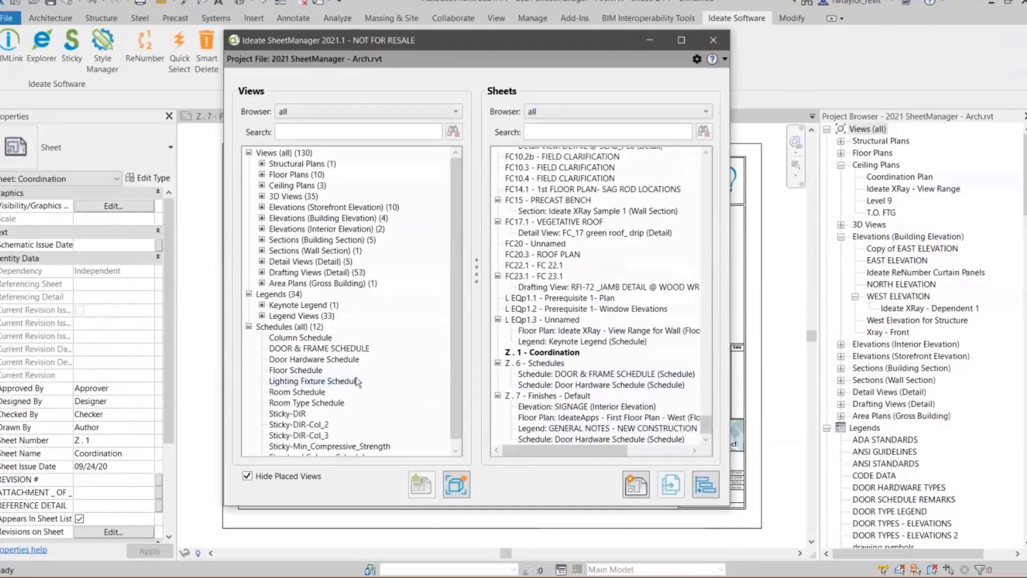
left_click(261, 174)
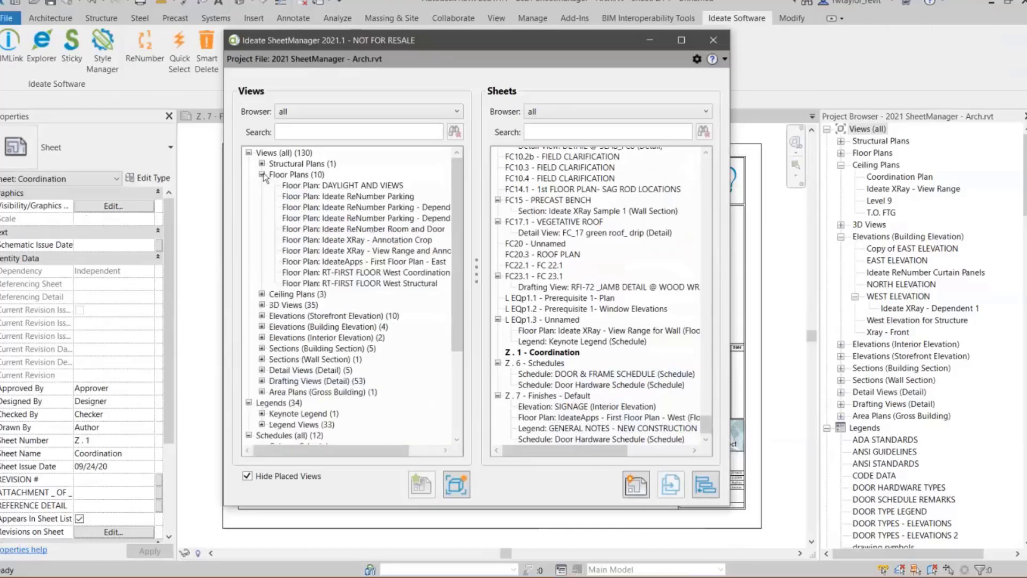
left_click(324, 273)
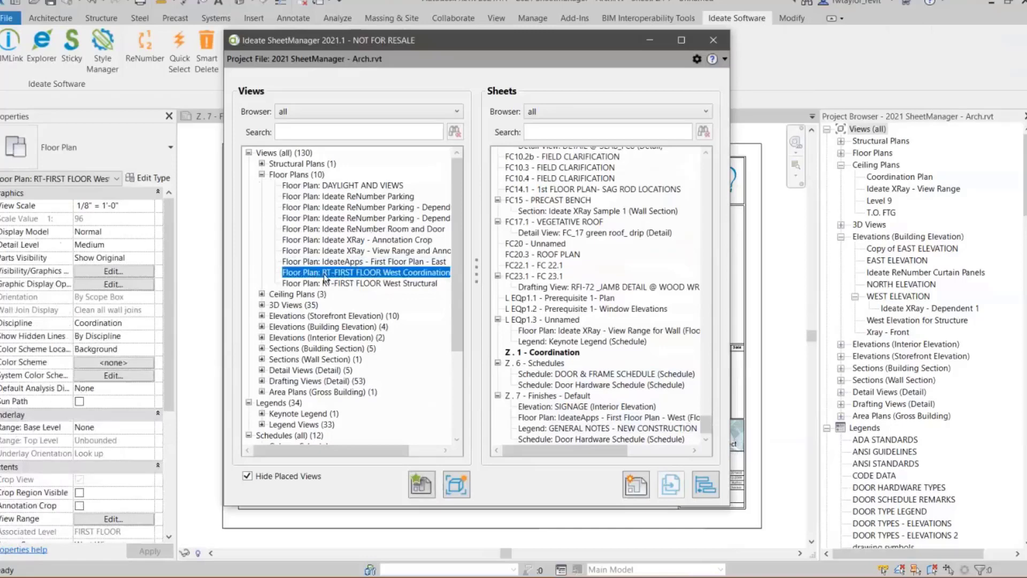
left_click_drag(418, 304, 521, 357)
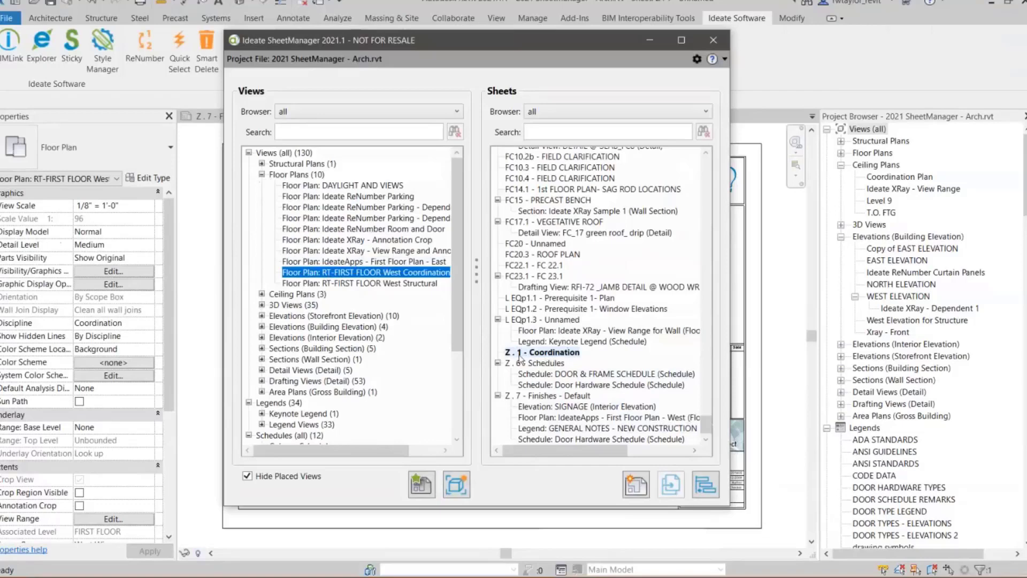
left_click(497, 351)
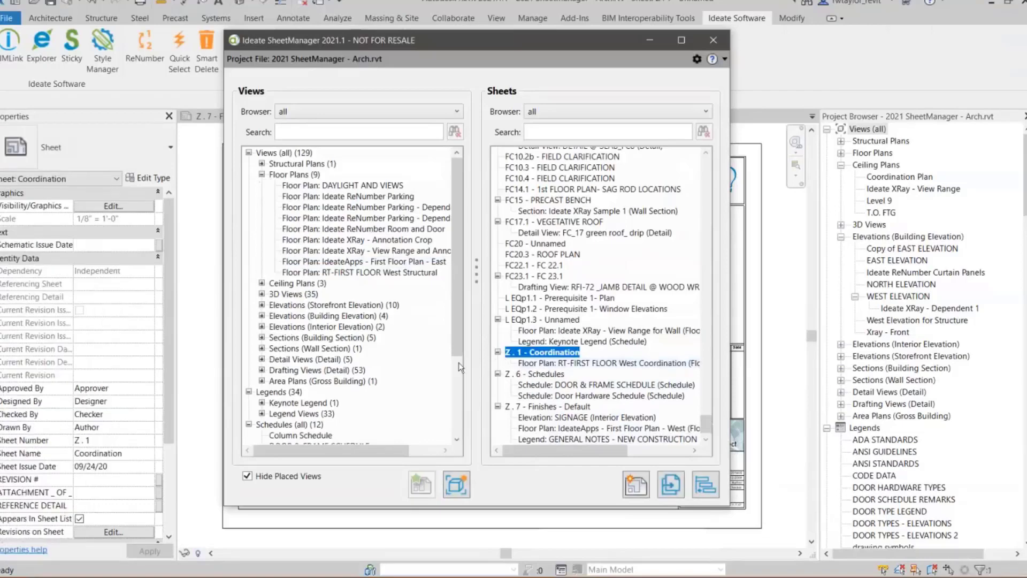
- Add the Room Type Schedule to sheet Z . 1 - Coordination
left_click_drag(458, 265, 456, 348)
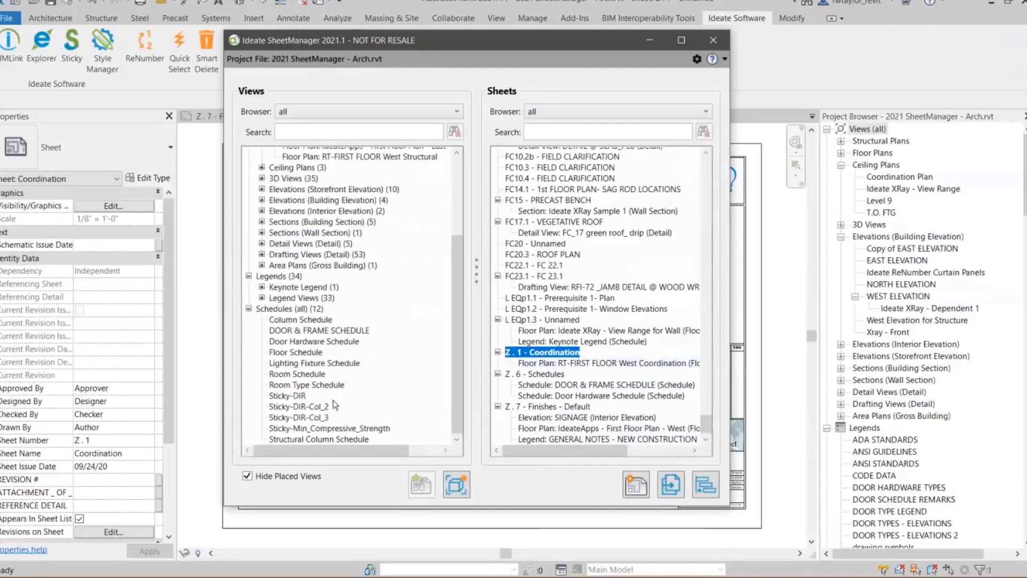
left_click(291, 385)
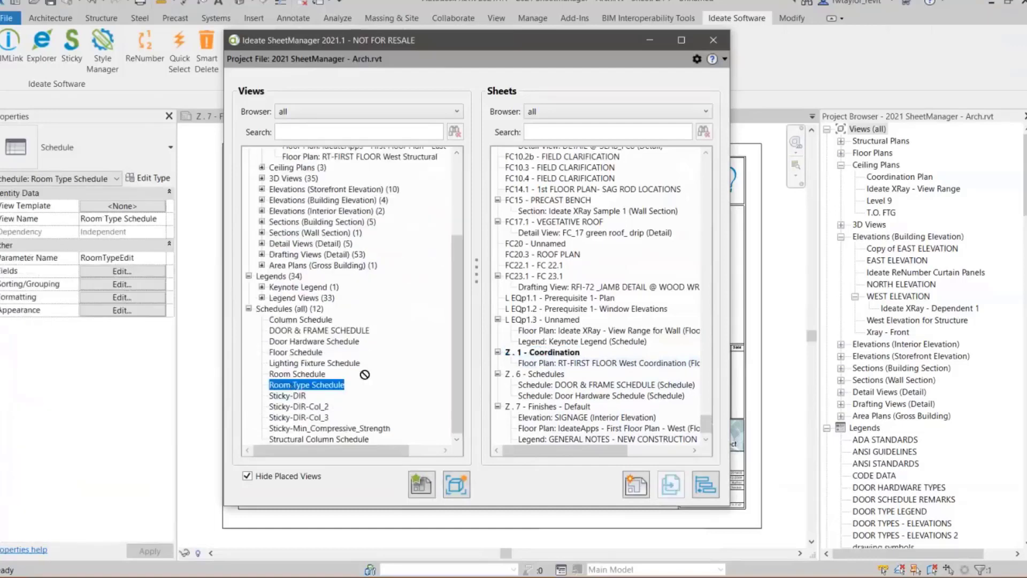
left_click(512, 354)
left_click_drag(519, 353, 520, 351)
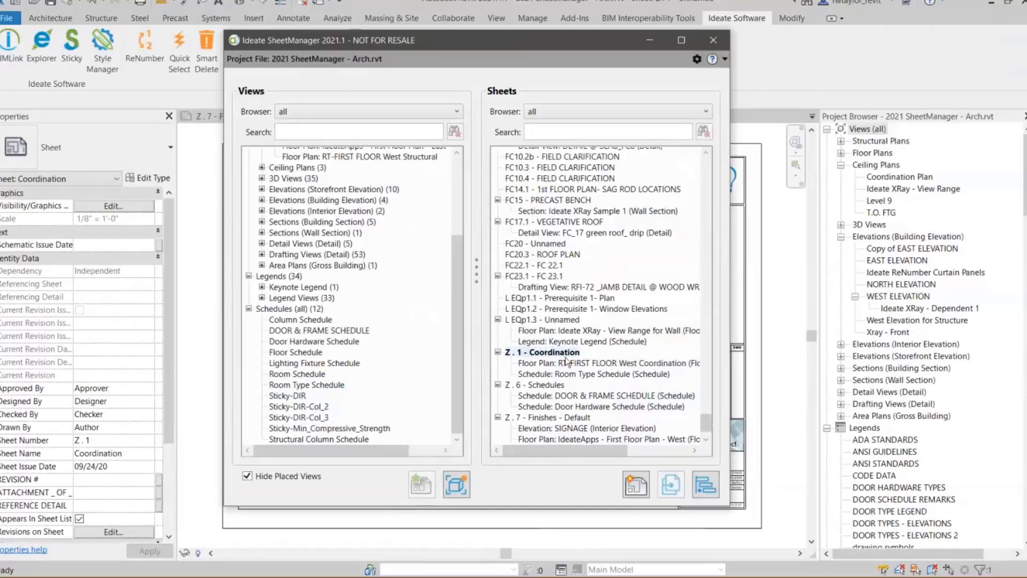
- Move the SIGNAGE interior elevation from sheet Z . 7 - Finishes - Default to sheet Z . 1 - Coordination in SheetManager
left_click(706, 439)
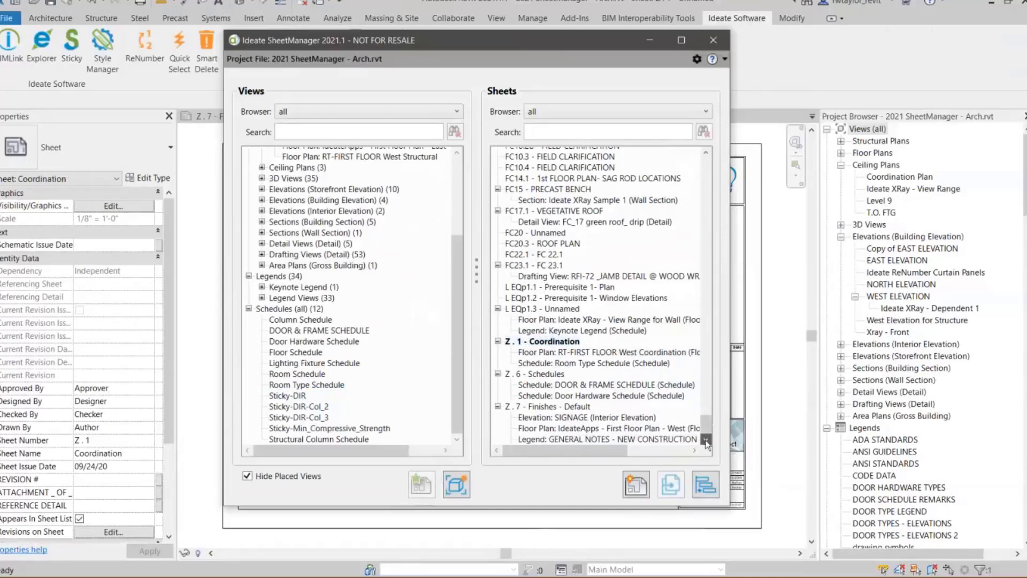
left_click(706, 439)
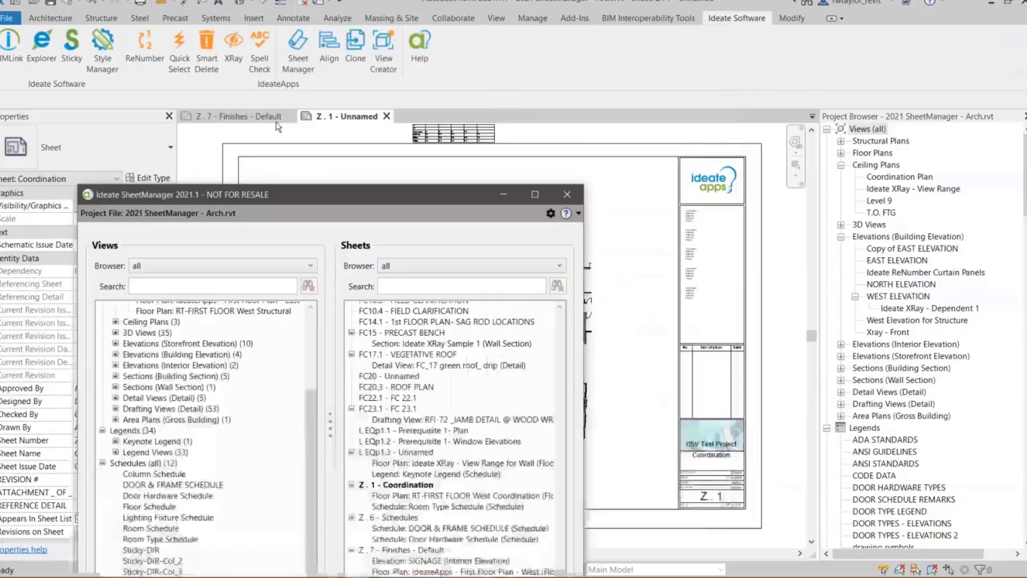
left_click(276, 121)
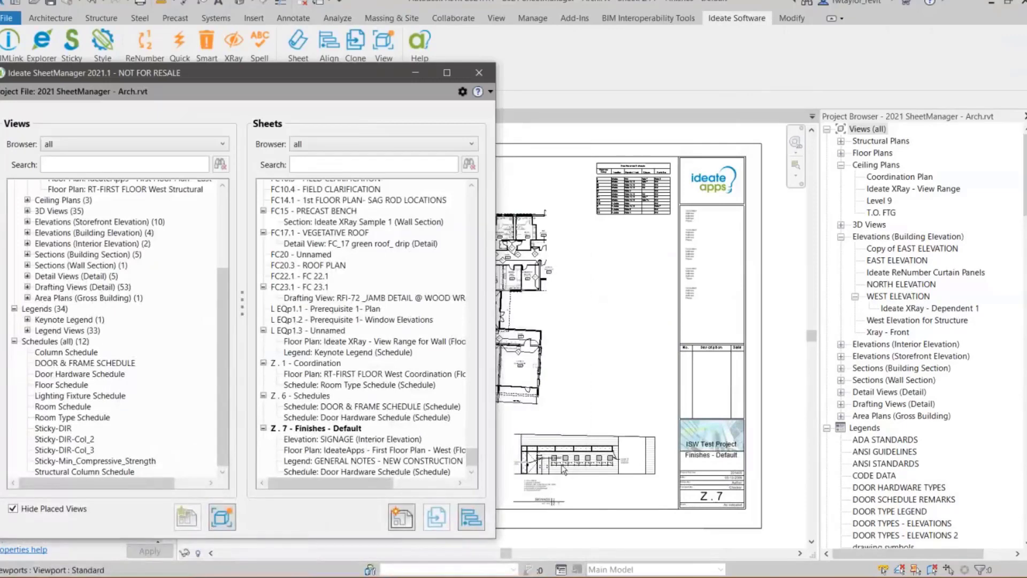
left_click(346, 439)
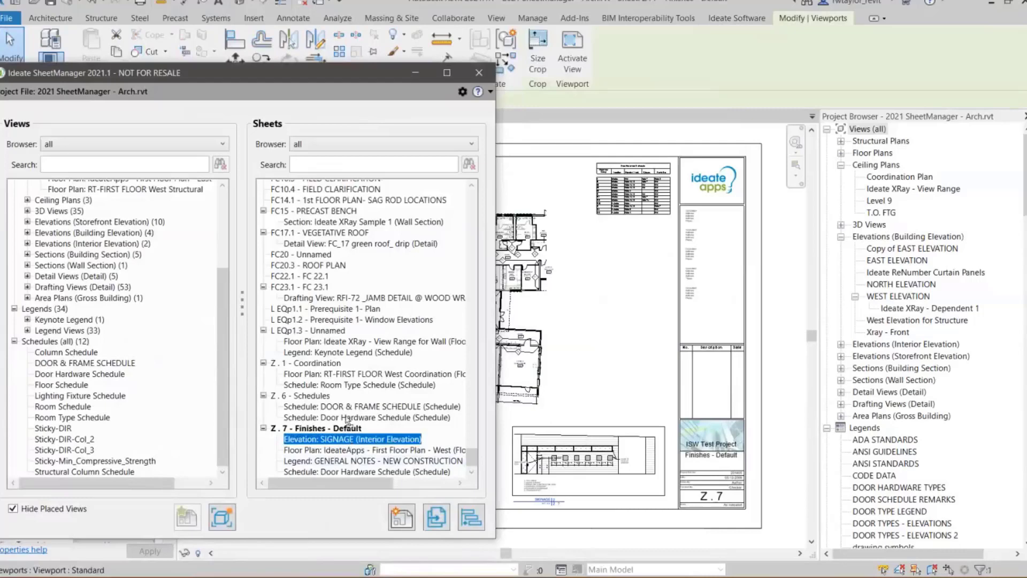
left_click(316, 363, "ctrl")
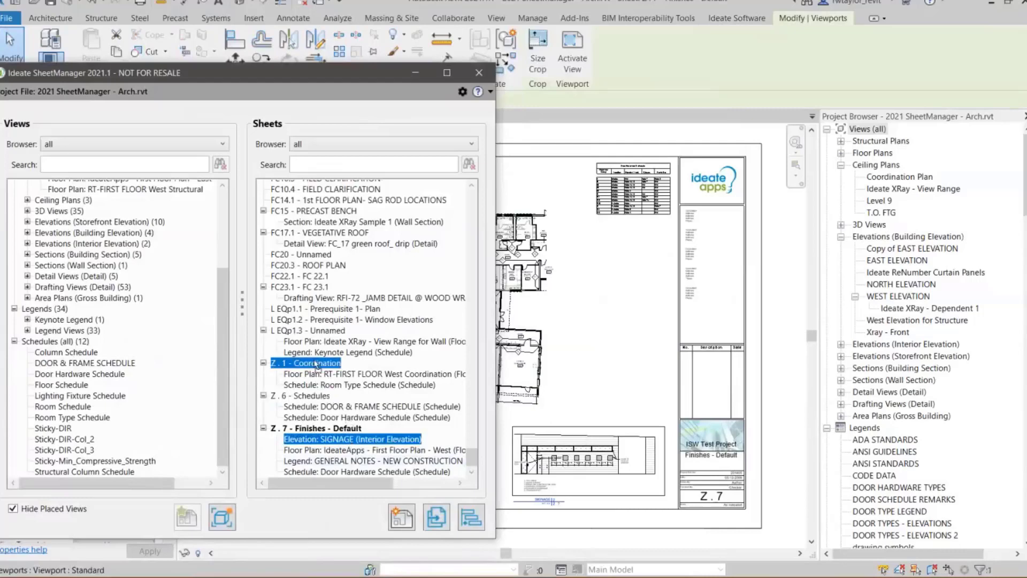
left_click(316, 364, "ctrl")
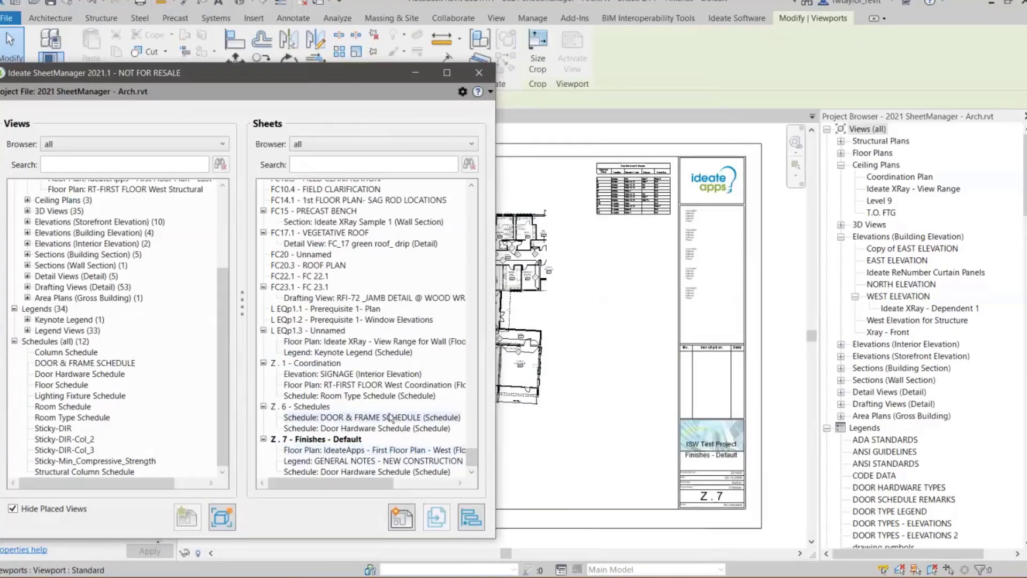
- Open sheet Z . 1 - Coordination and shift the floor plan viewport toward the sheet's upper-left corner
double_click(317, 363)
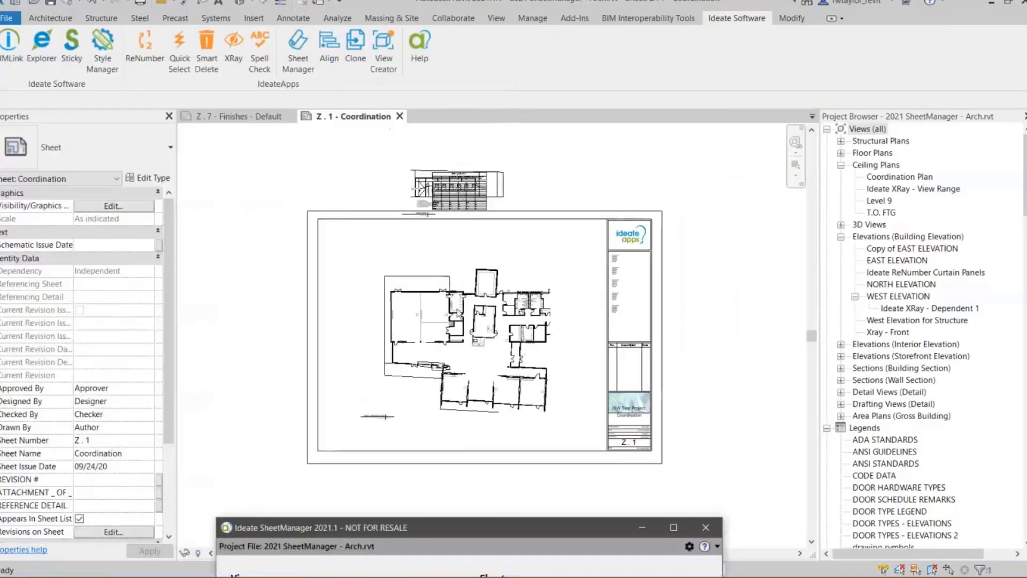
left_click_drag(540, 347, 497, 306)
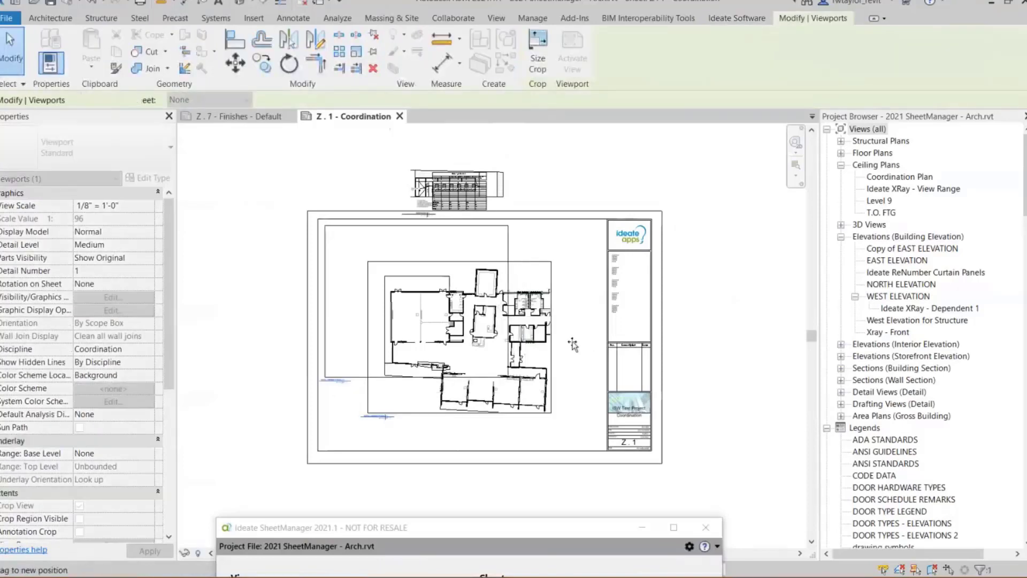
left_click(523, 199)
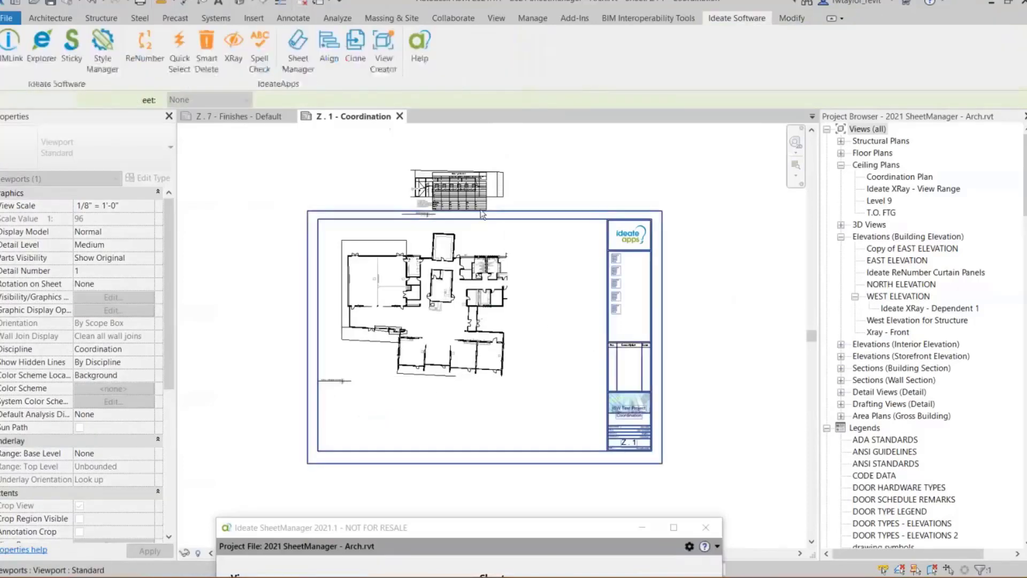
- Place the Room Type Schedule in the sheet's lower-left corner and the SIGNAGE elevation beside it, below the floor plan
left_click_drag(465, 194, 372, 436)
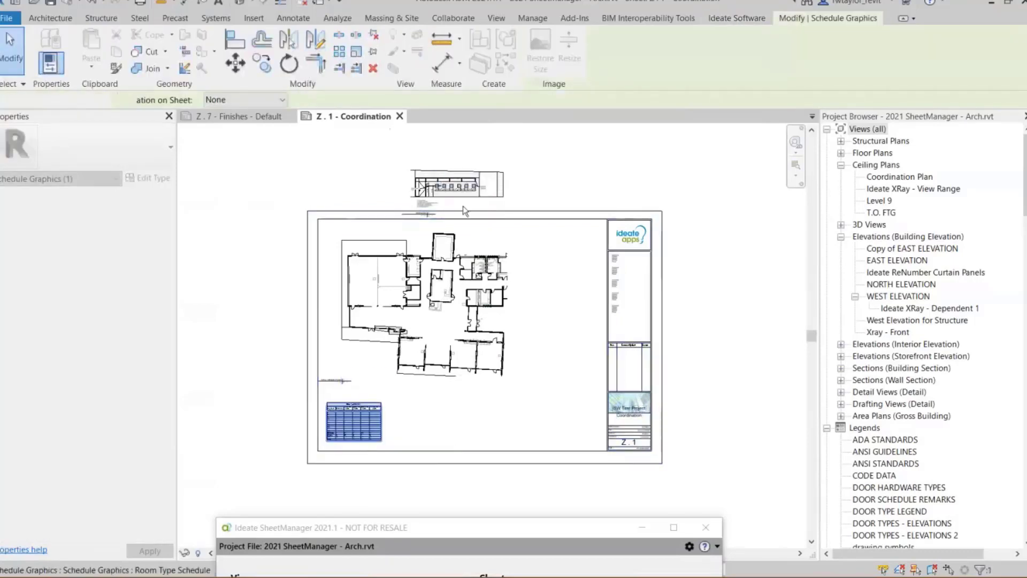
left_click_drag(463, 198, 460, 429)
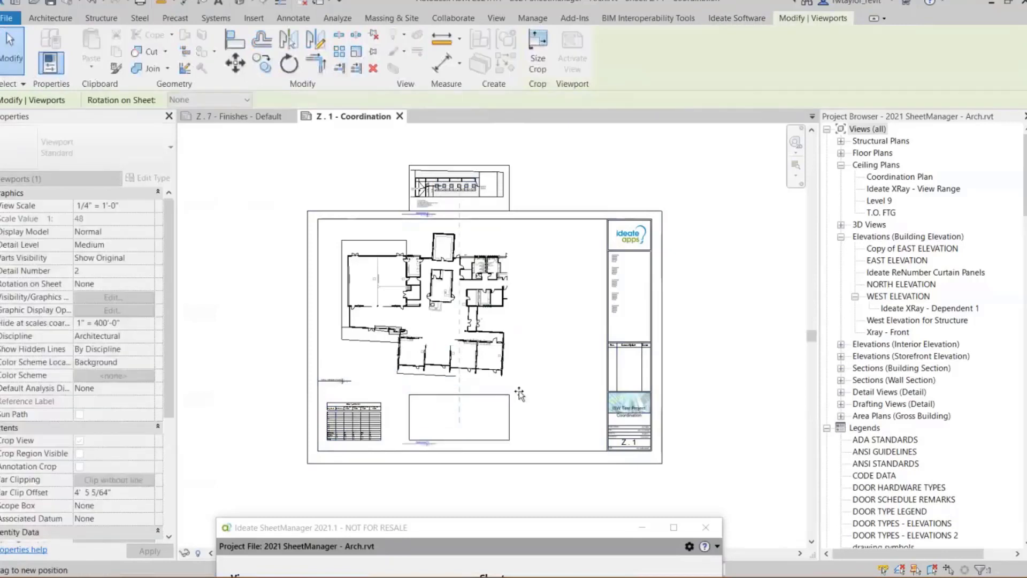
left_click(546, 380)
right_click(546, 380)
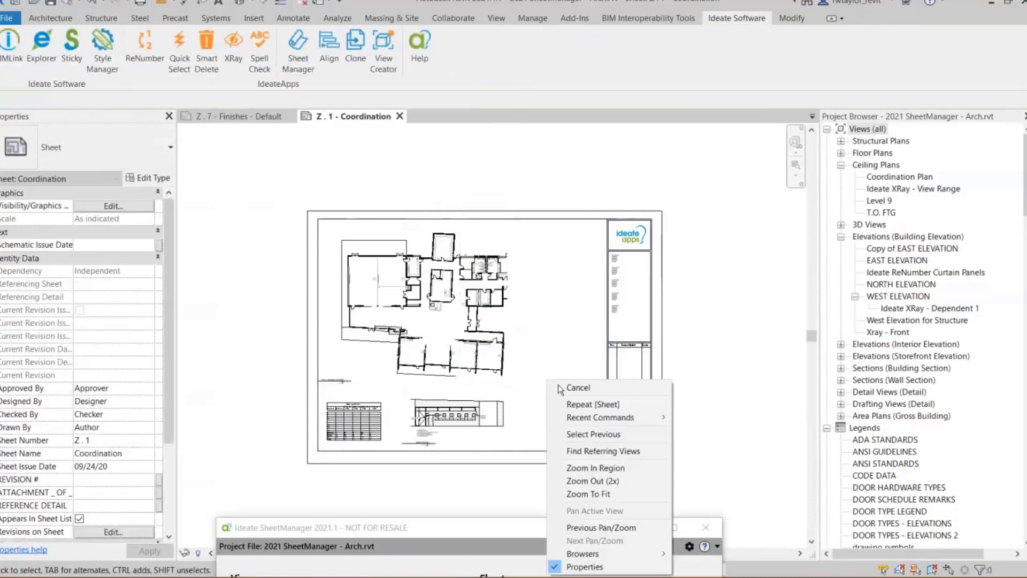
left_click(606, 493)
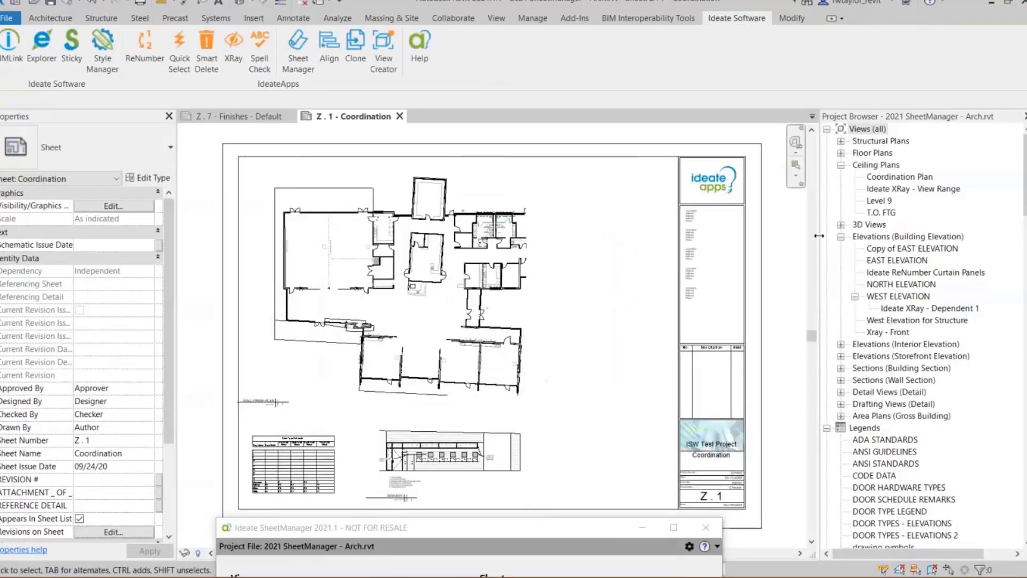
- Locate sheet Z . 1 - Coordination in the Project Browser and examine its Duplicate View options
left_click(841, 165)
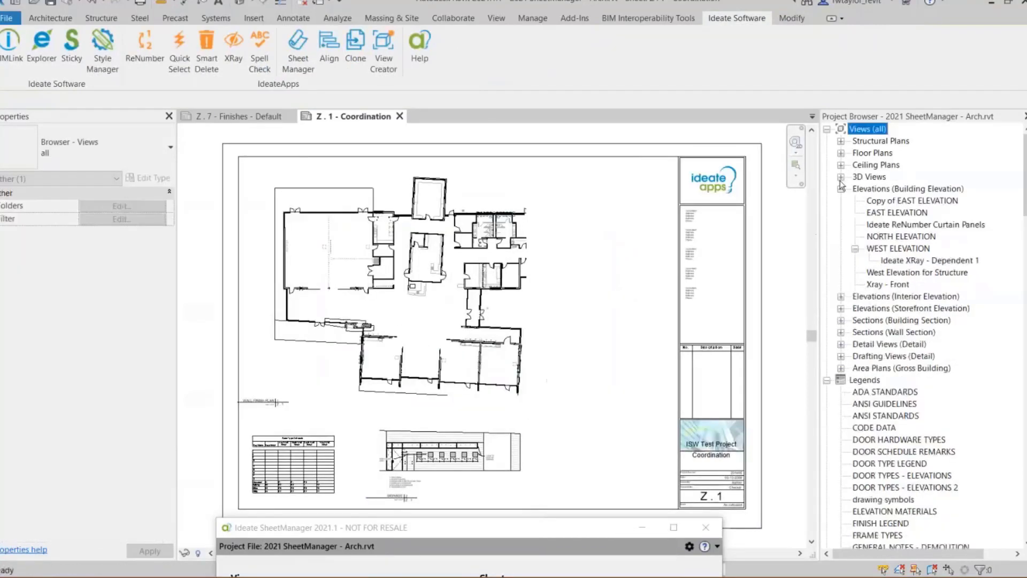
left_click(827, 379)
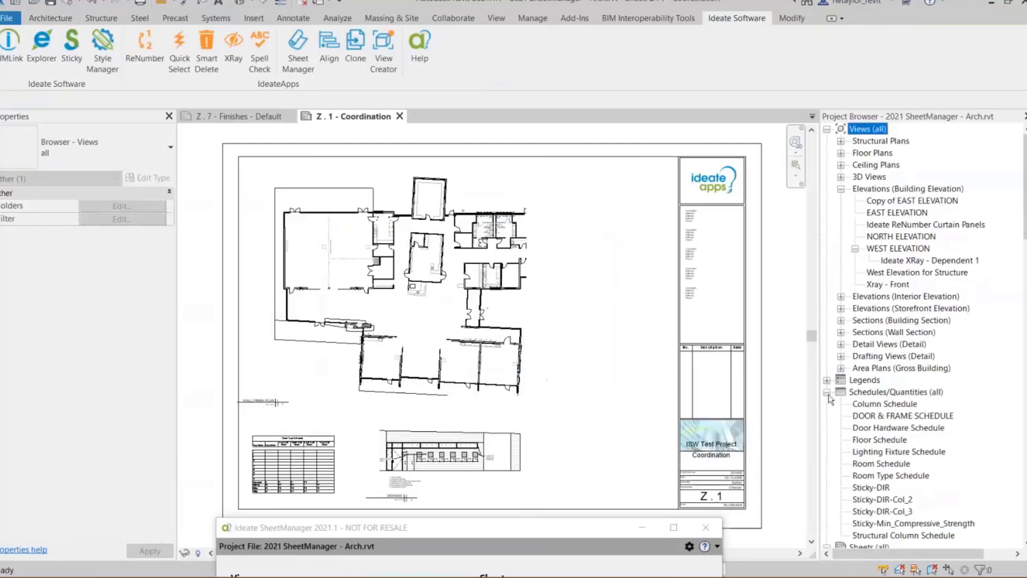
left_click(827, 392)
scroll(1024, 214, "down", 3)
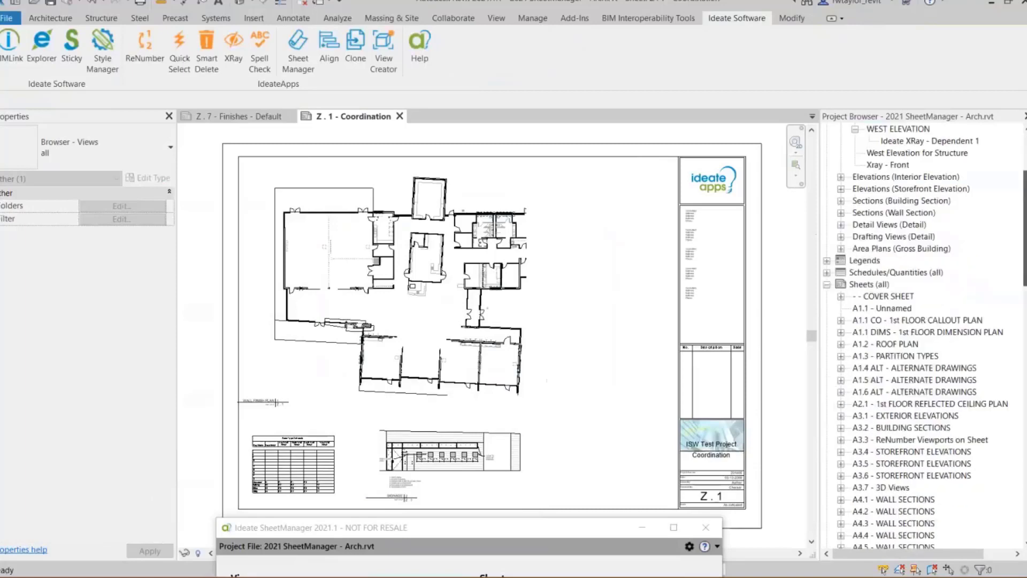
scroll(858, 469, "down", 15)
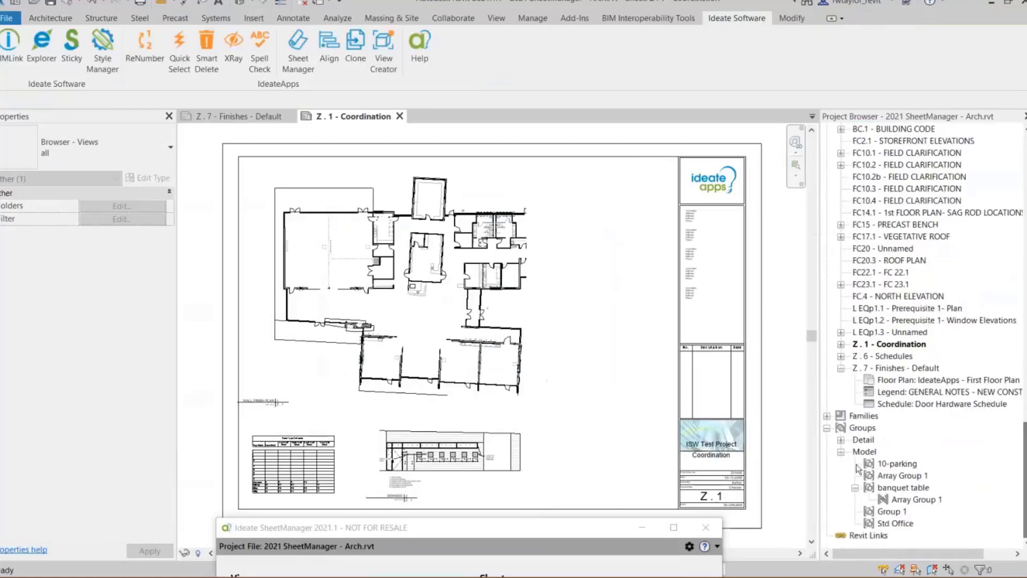
left_click(880, 345)
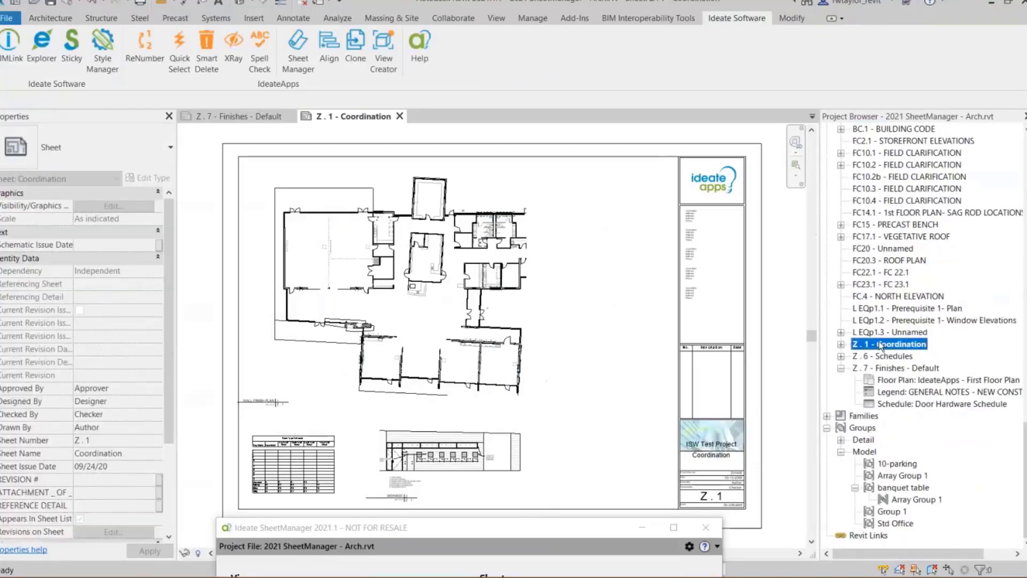
right_click(880, 345)
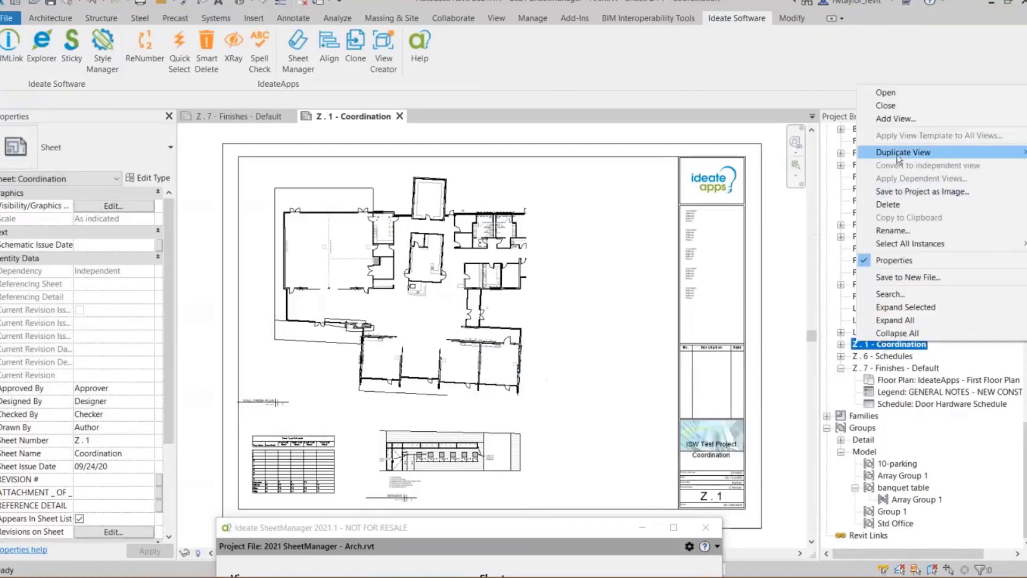
mouse_move(899, 157)
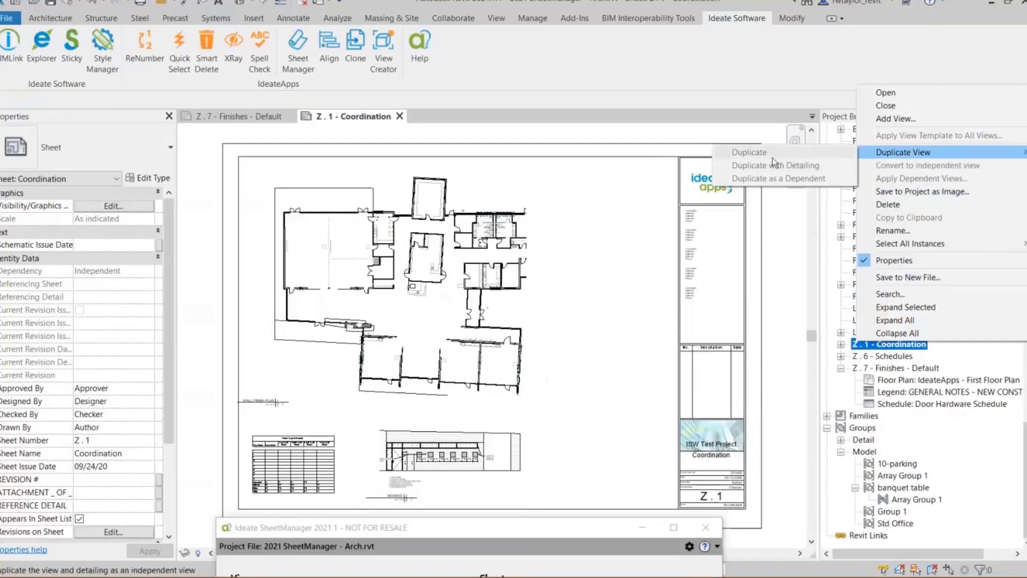
- Start a clone of sheet Z . 1 - Coordination from SheetManager and name the new sheet Structural
left_click(539, 536)
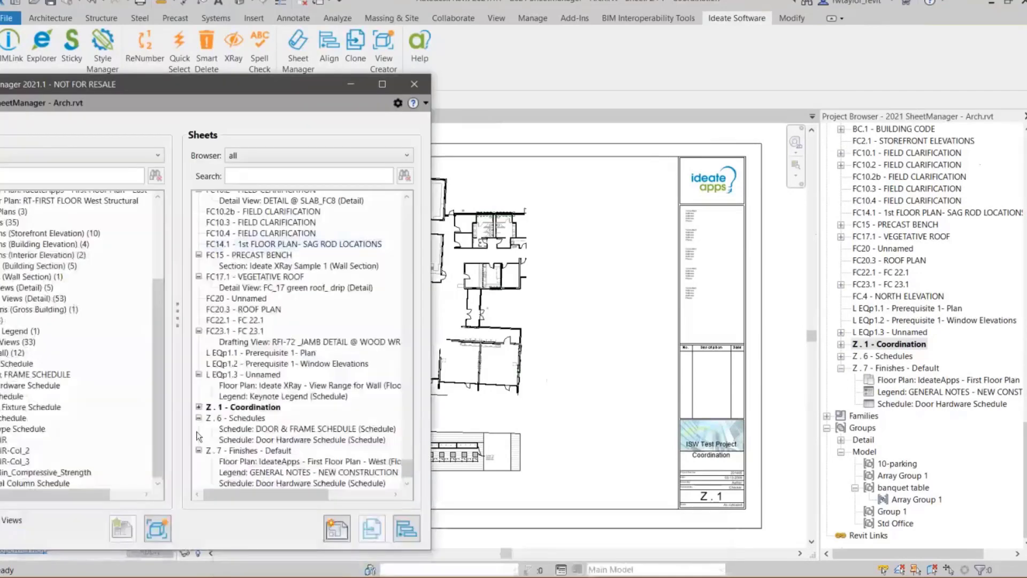
left_click(198, 407)
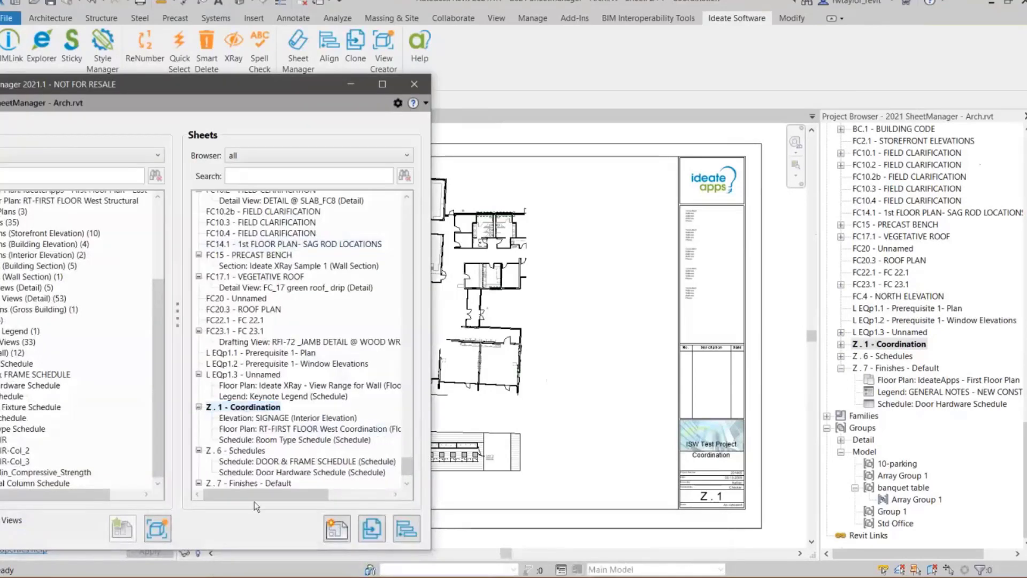
left_click(372, 528)
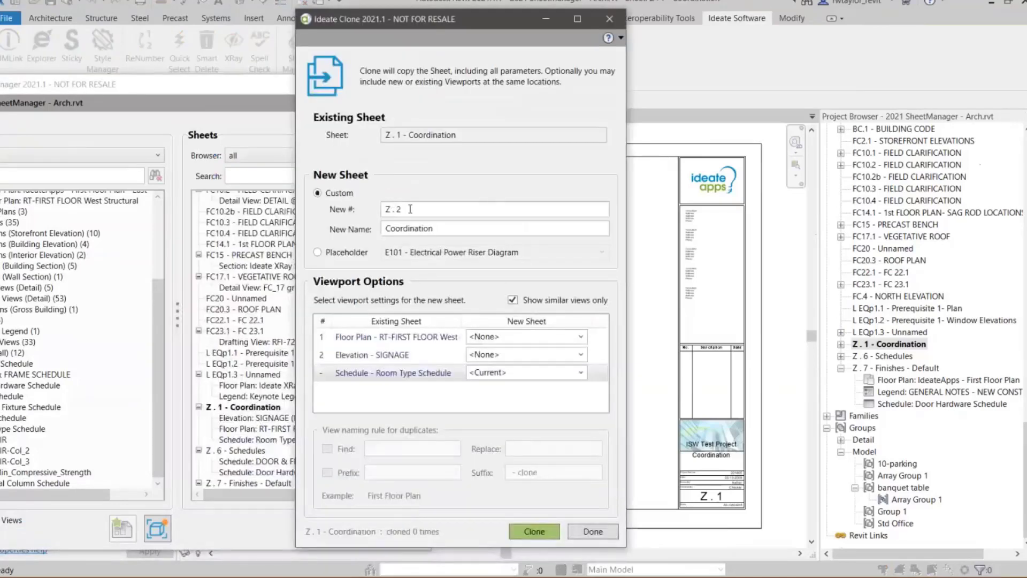
left_click_drag(438, 230, 364, 232)
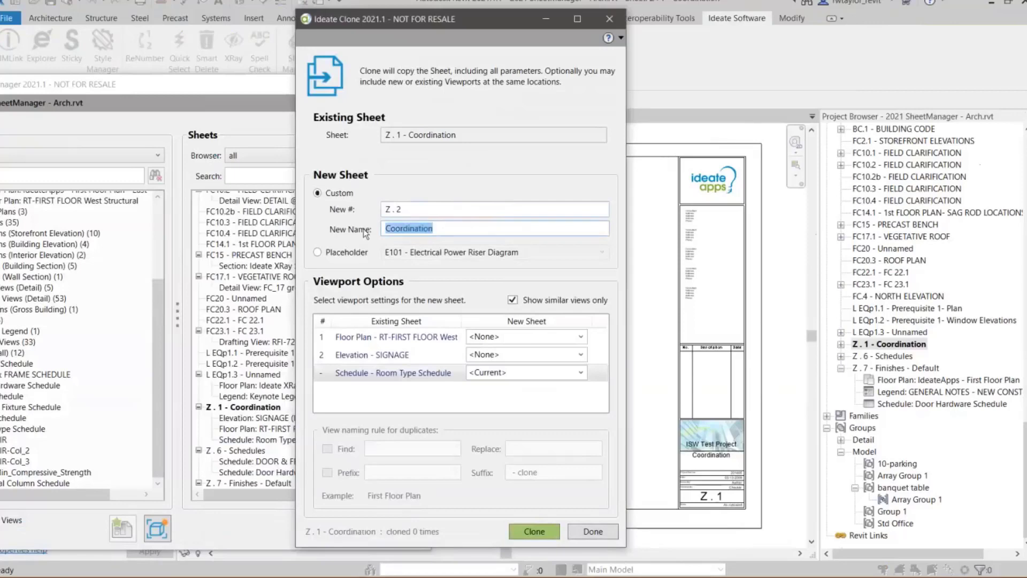
type("Structural")
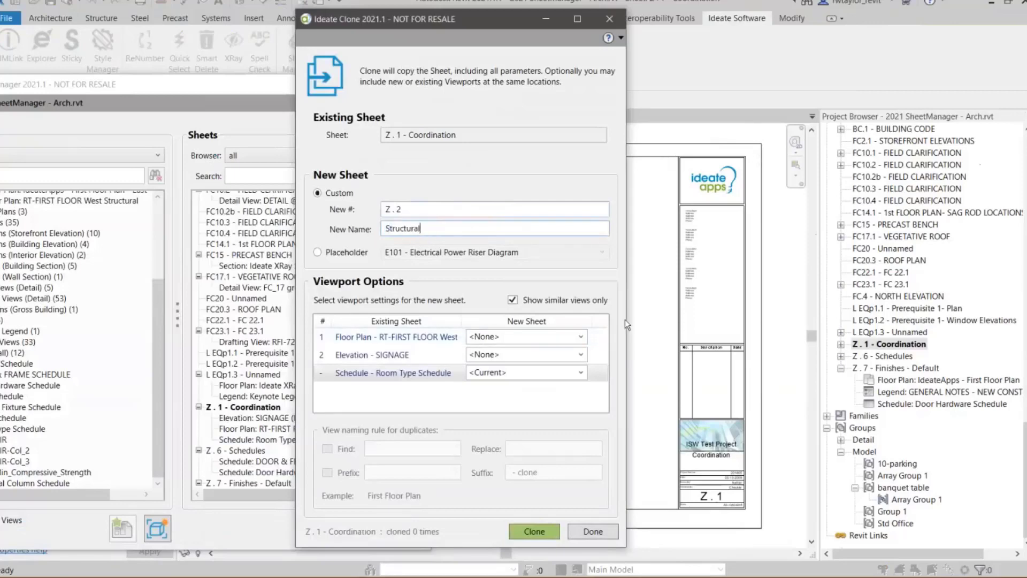
- Widen the Ideate Clone dialog and replace the coordination floor plan with Floor Plan - RT-FIRST FLOOR West Structural for the new sheet
left_click_drag(761, 310, 760, 310)
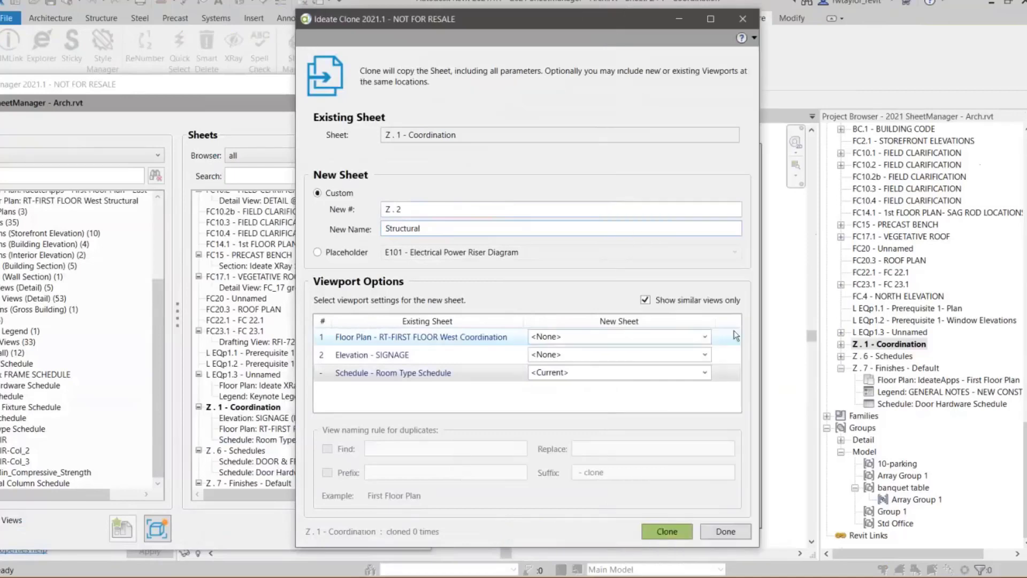
left_click(698, 337)
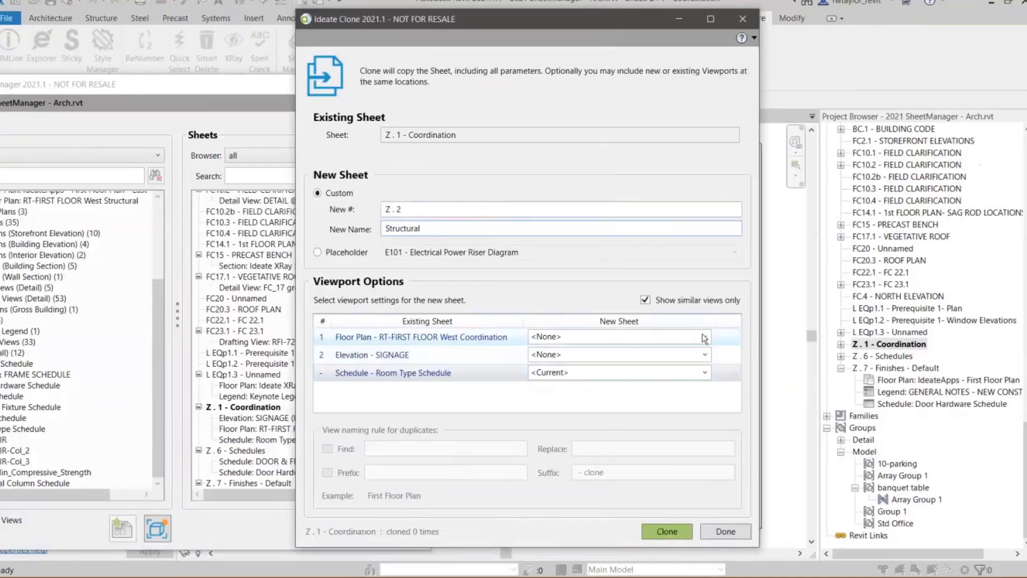
left_click(700, 336)
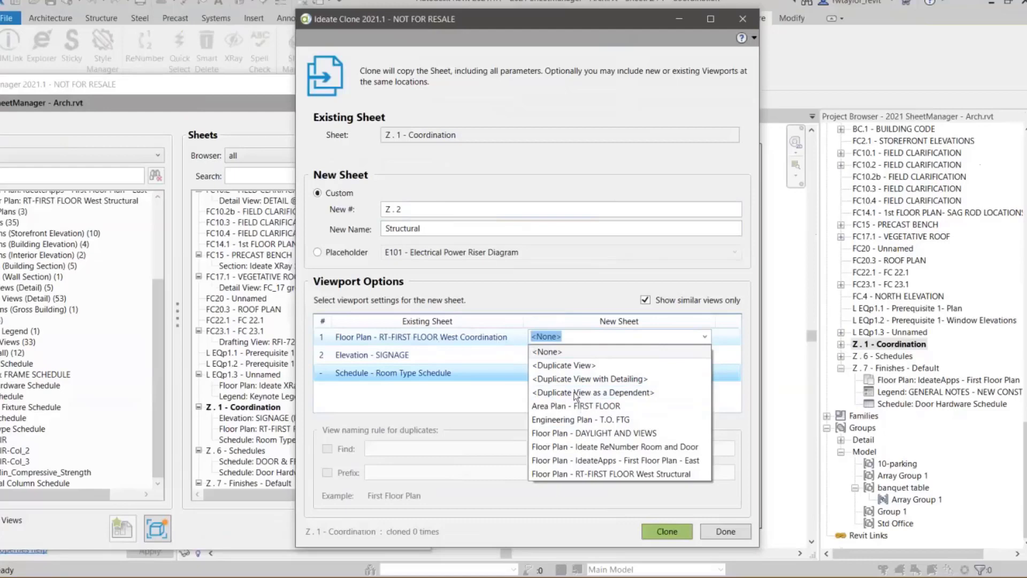
left_click(598, 474)
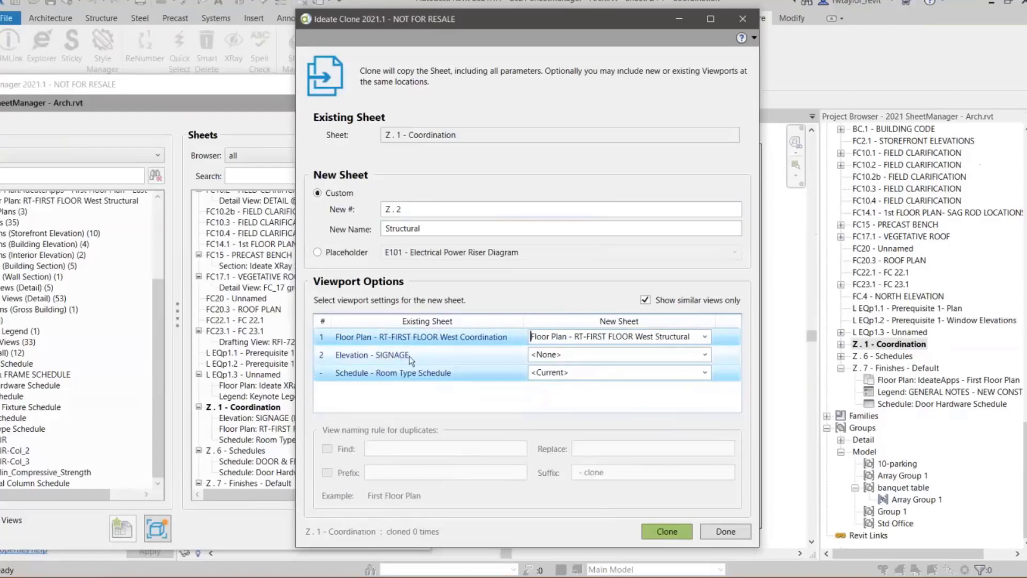
- Replace the SIGNAGE elevation with West Elevation for Structure, turning off Show similar views only for the choice and restoring it
left_click(646, 300)
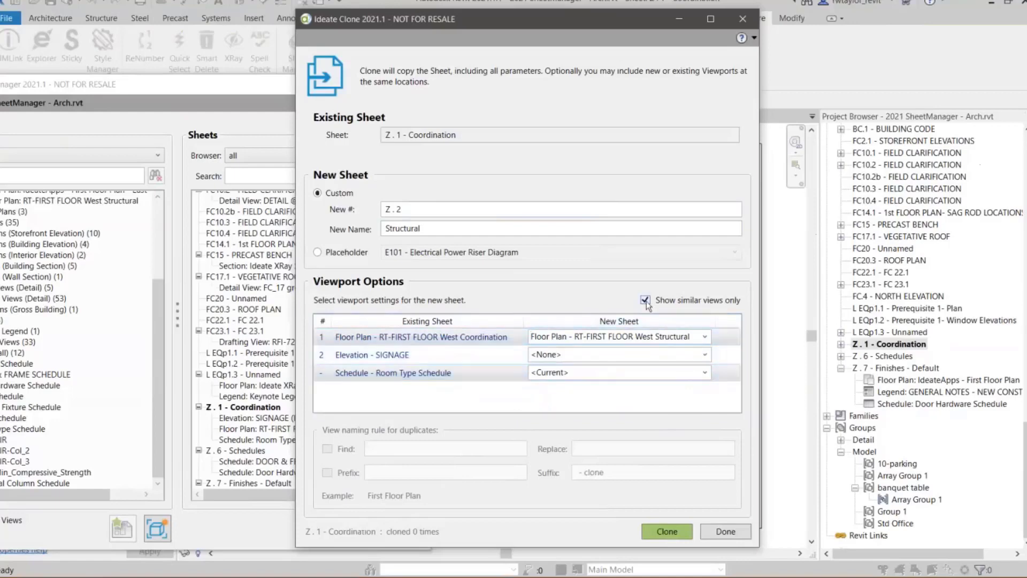
left_click(705, 355)
left_click_drag(725, 382, 718, 478)
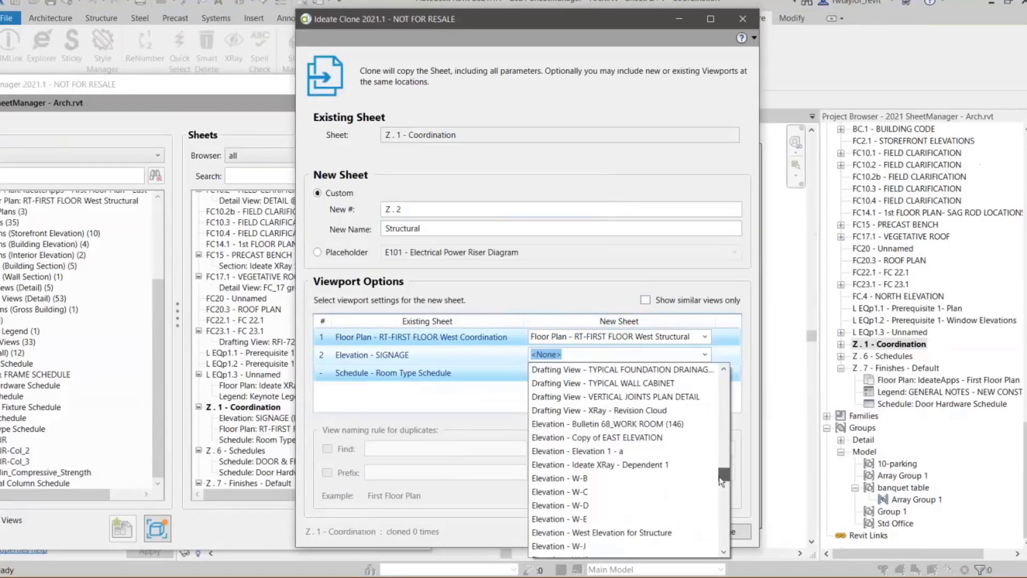
left_click_drag(719, 476, 721, 480)
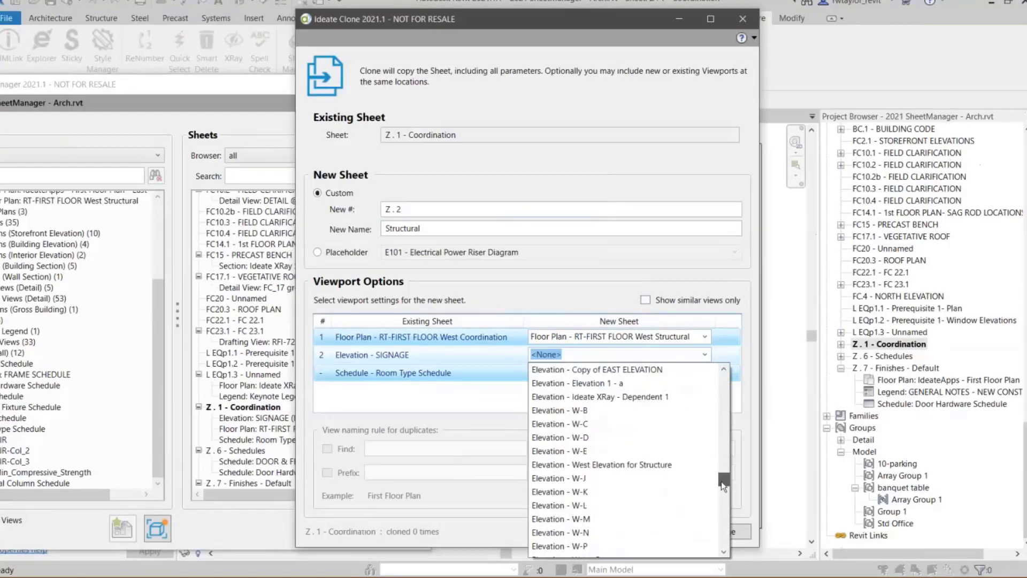
left_click(649, 466)
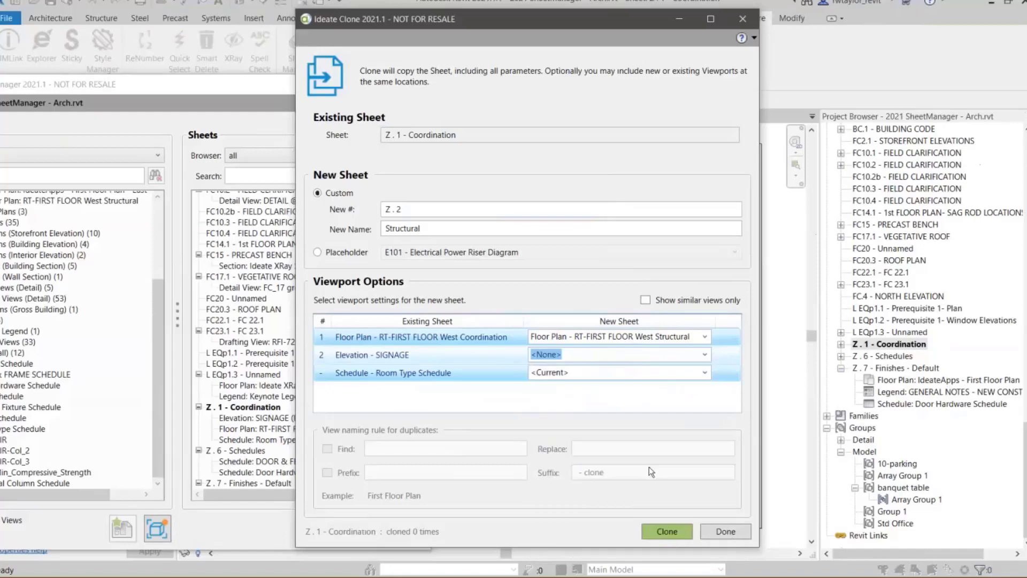
left_click(645, 300)
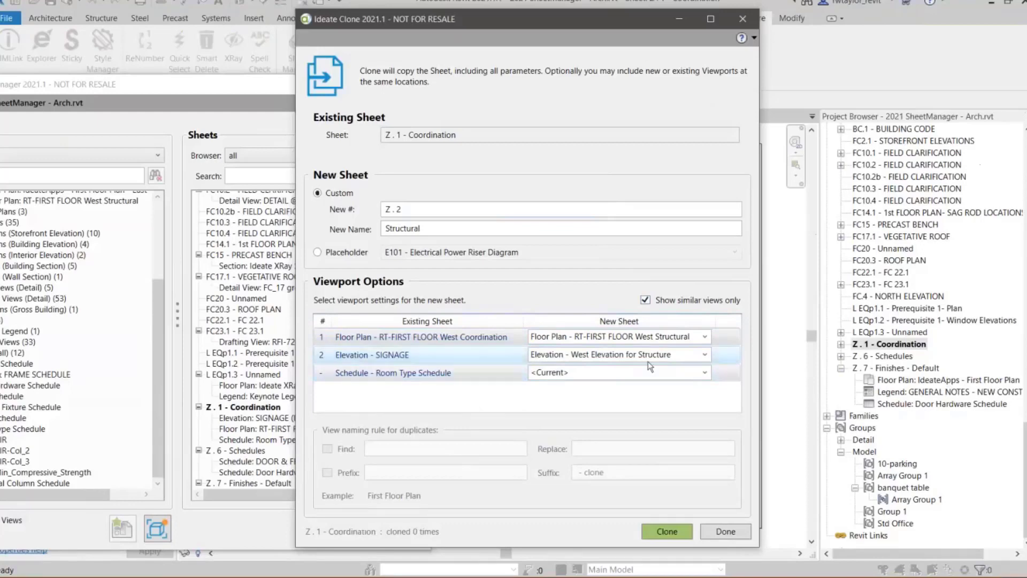
- Replace the Room Type Schedule with Schedule - Sticky-Min_Compressive_Strength, create the cloned sheet Z . 2 - Structural, and close the clone dialog
left_click(708, 375)
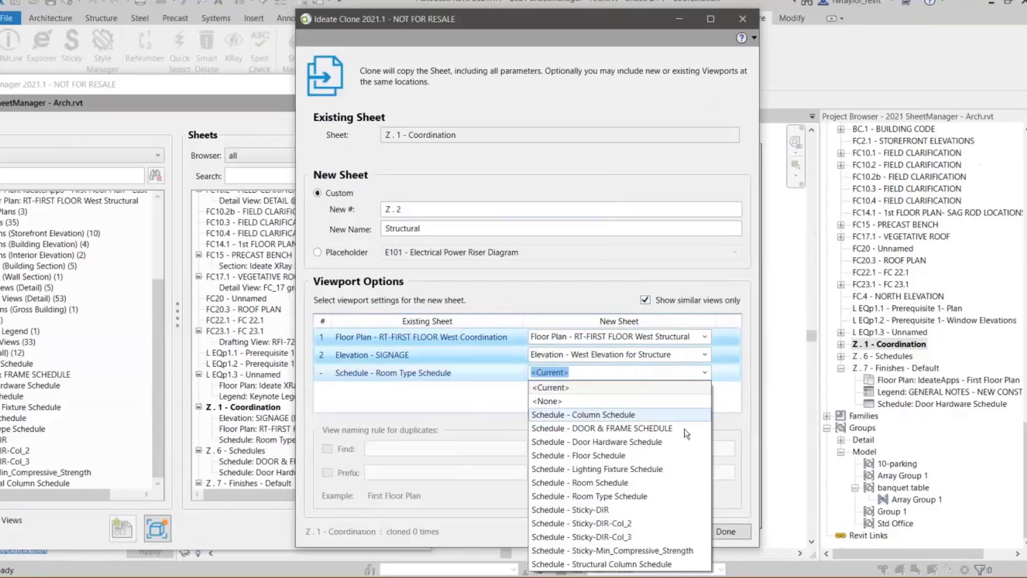
left_click(640, 551)
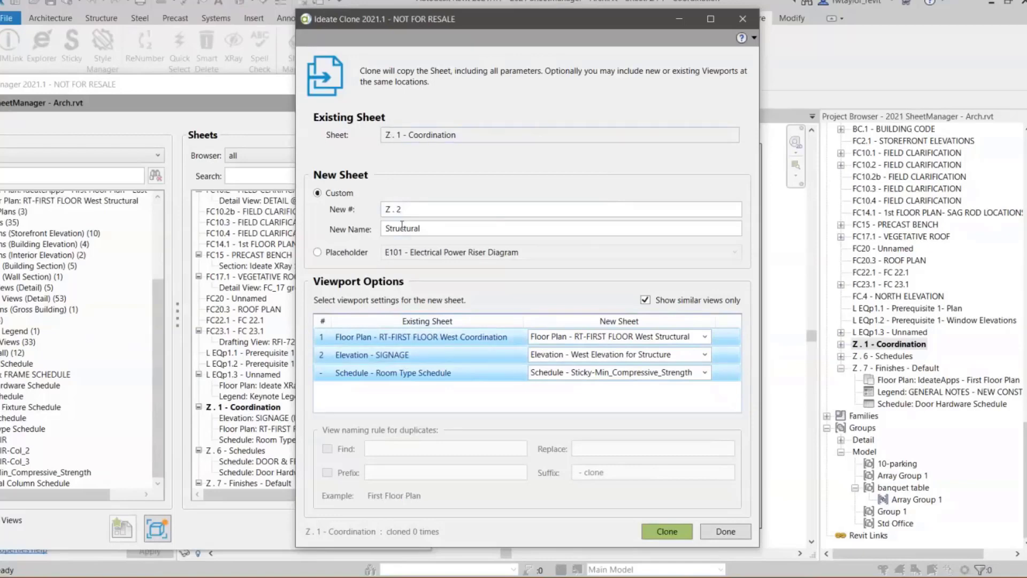
left_click(662, 535)
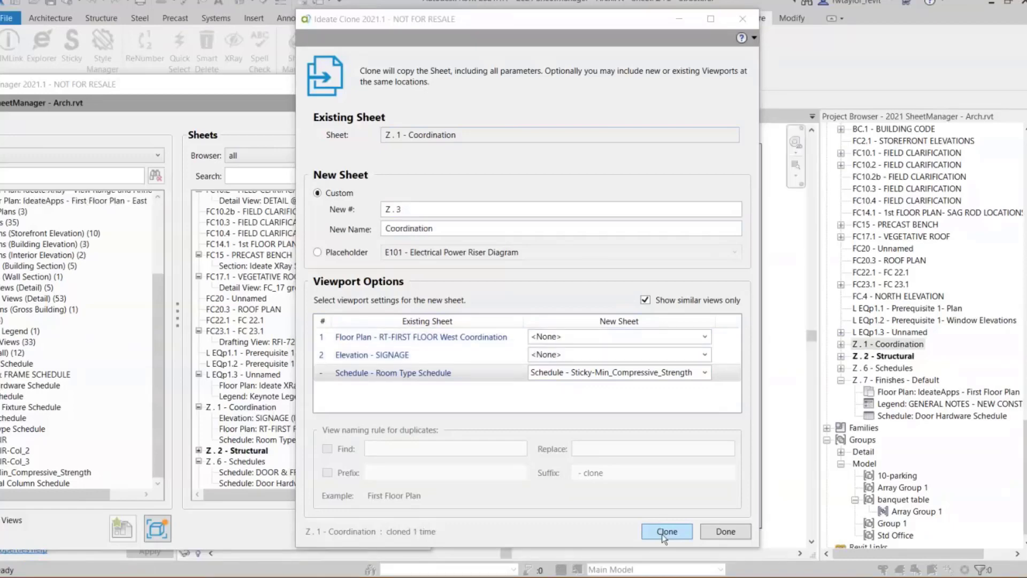
left_click(725, 532)
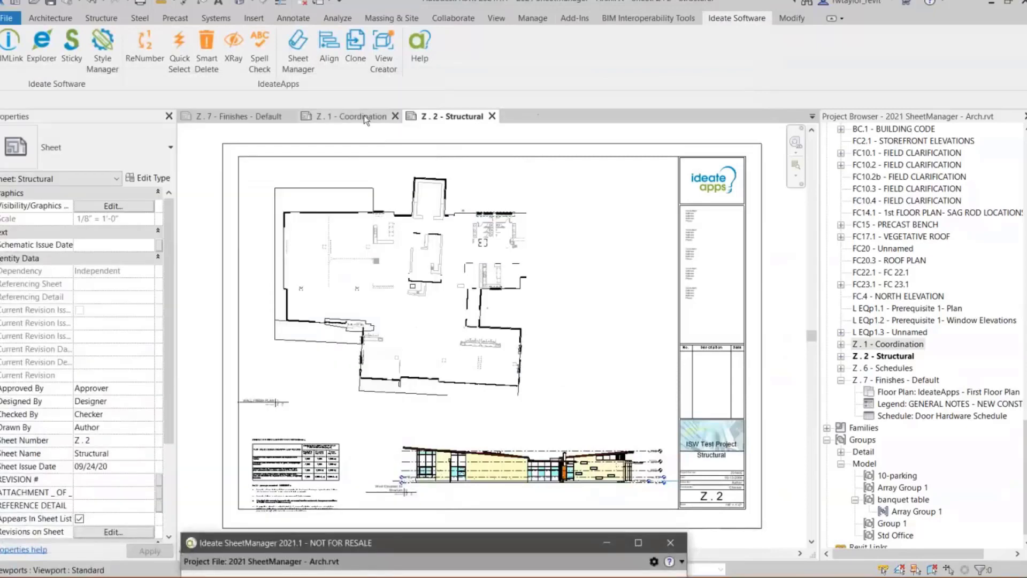
- Compare sheets Z . 1 - Coordination and Z . 2 - Structural, examining the placement of the plan, elevation and schedule on each
left_click(364, 114)
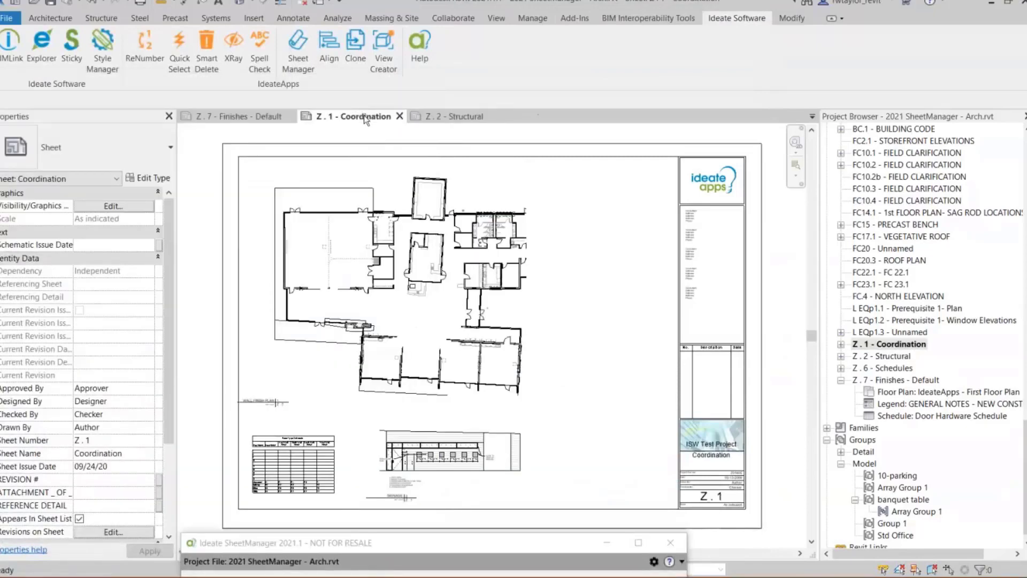
left_click(444, 114)
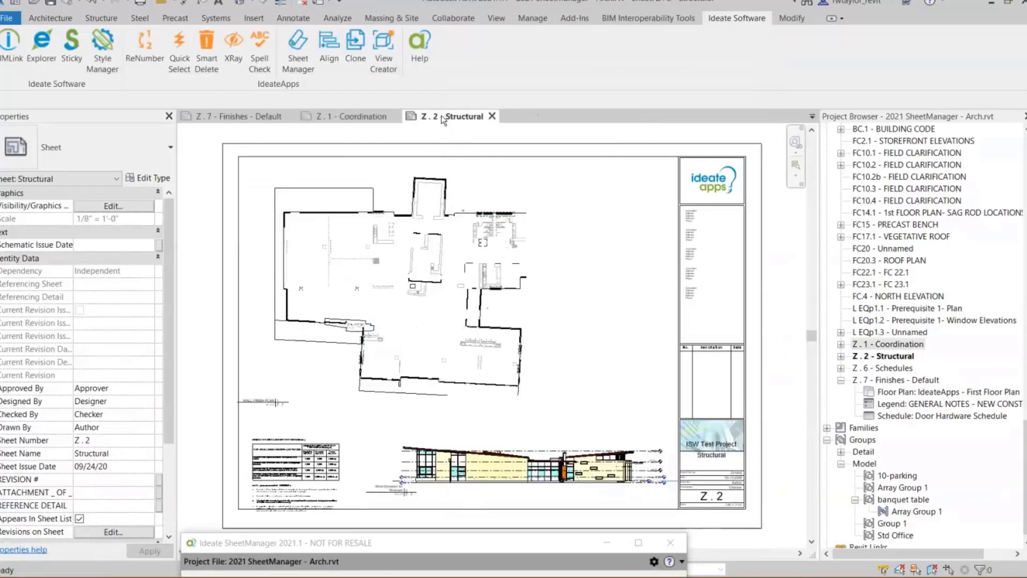
scroll(389, 258, "up", 3)
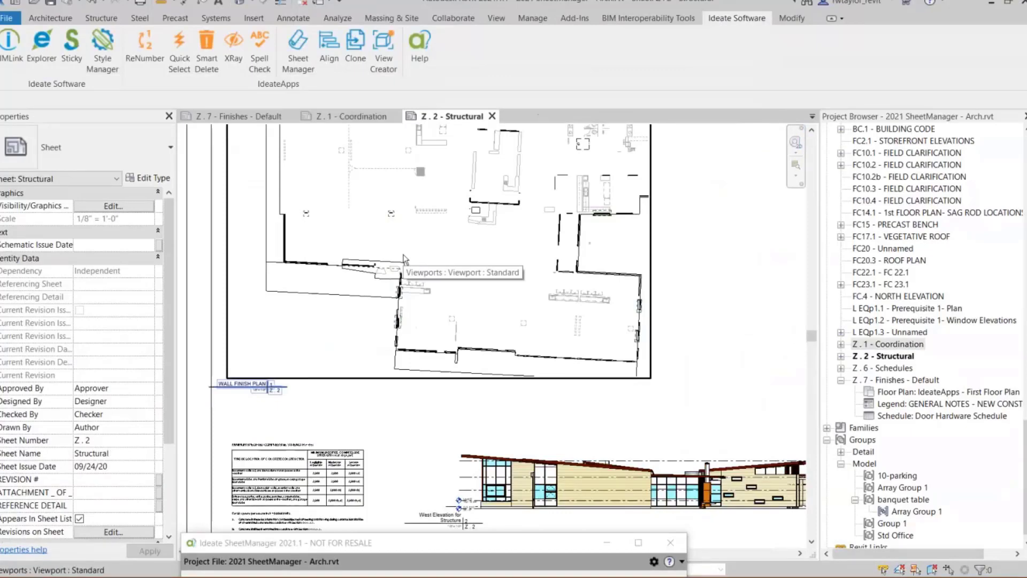
scroll(404, 259, "down", 3)
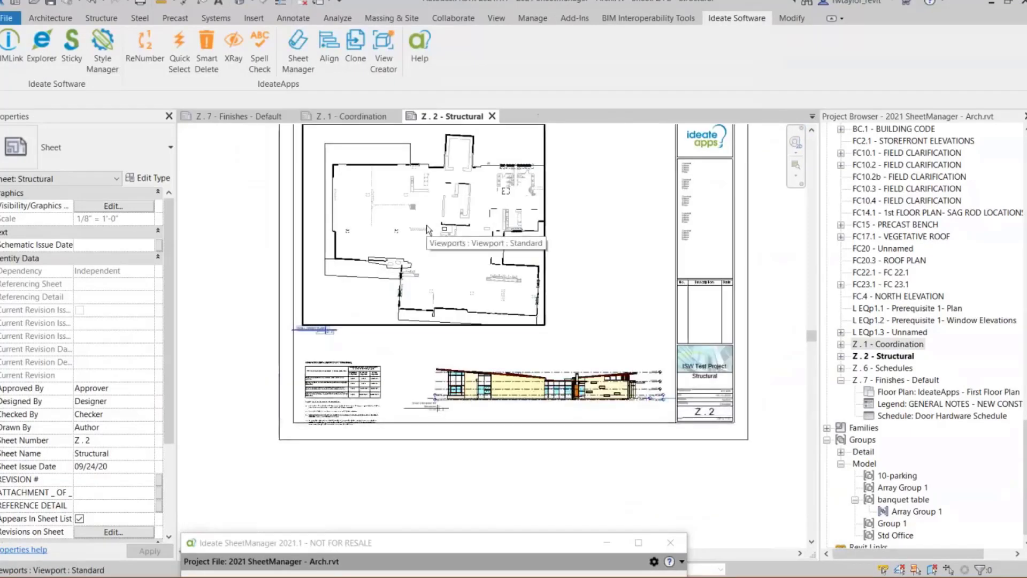
scroll(315, 368, "up", 3)
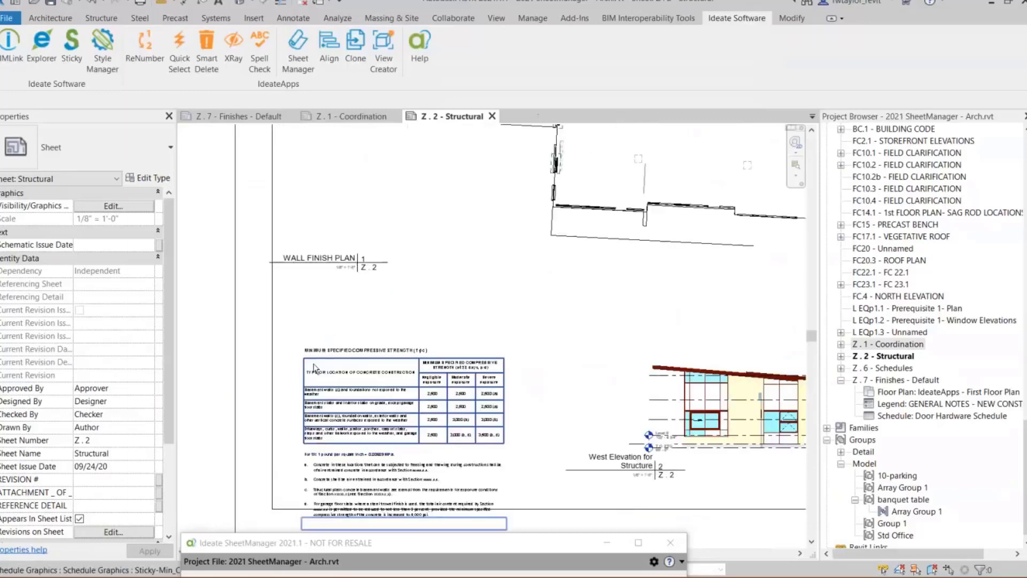
scroll(315, 368, "up", 4)
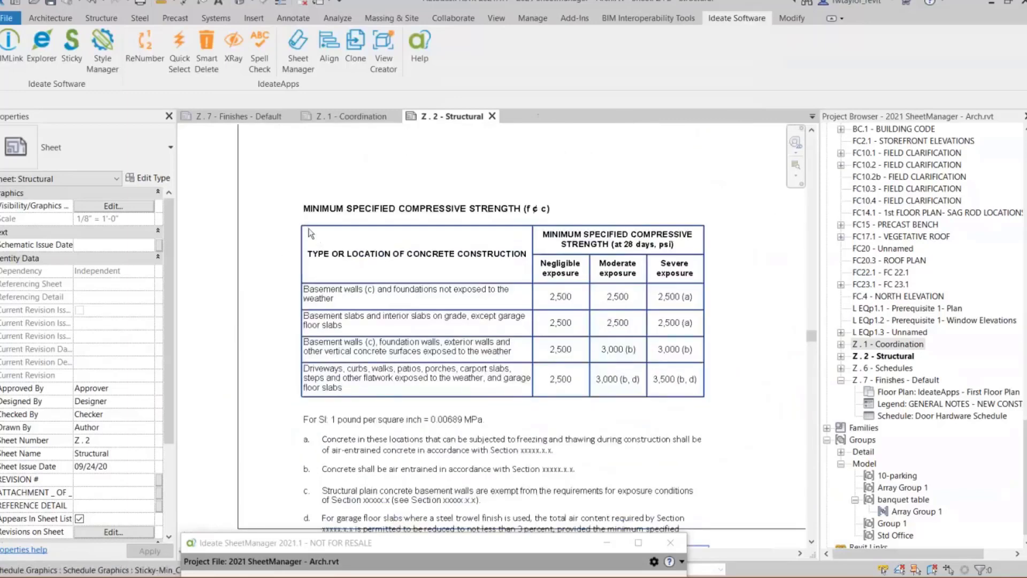
scroll(377, 252, "down", 5)
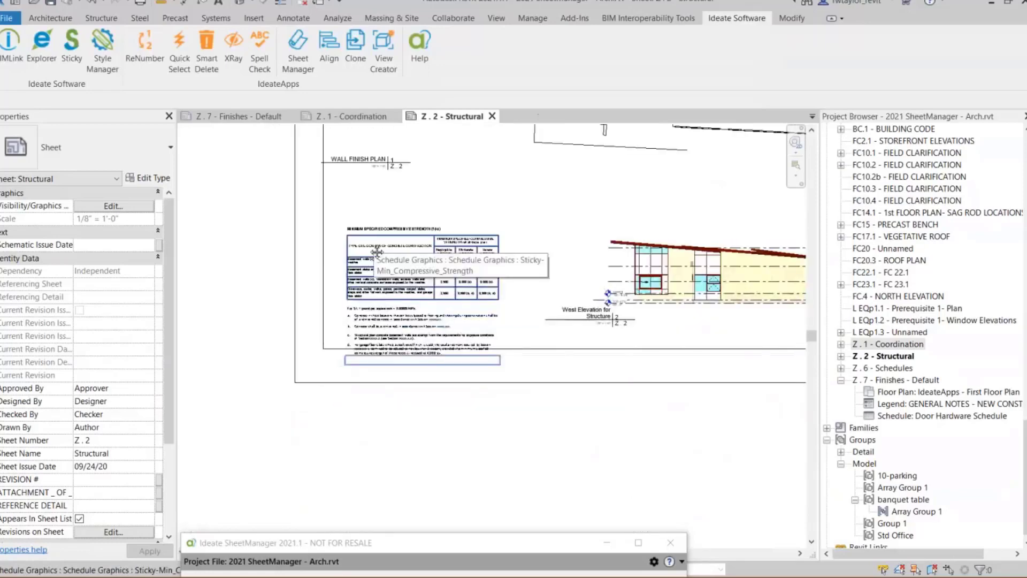
middle_click_drag(377, 251, 247, 299)
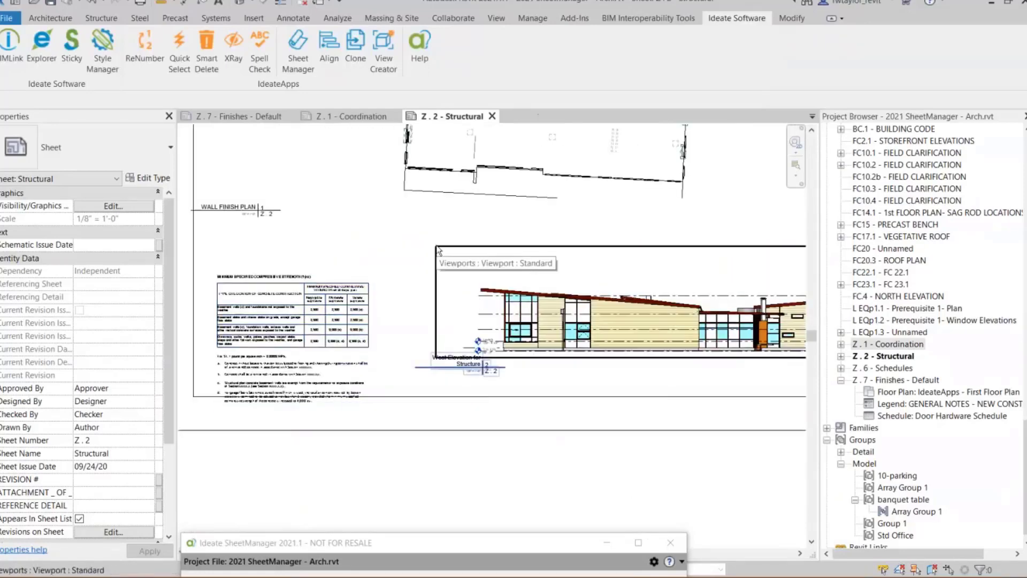
left_click(351, 116)
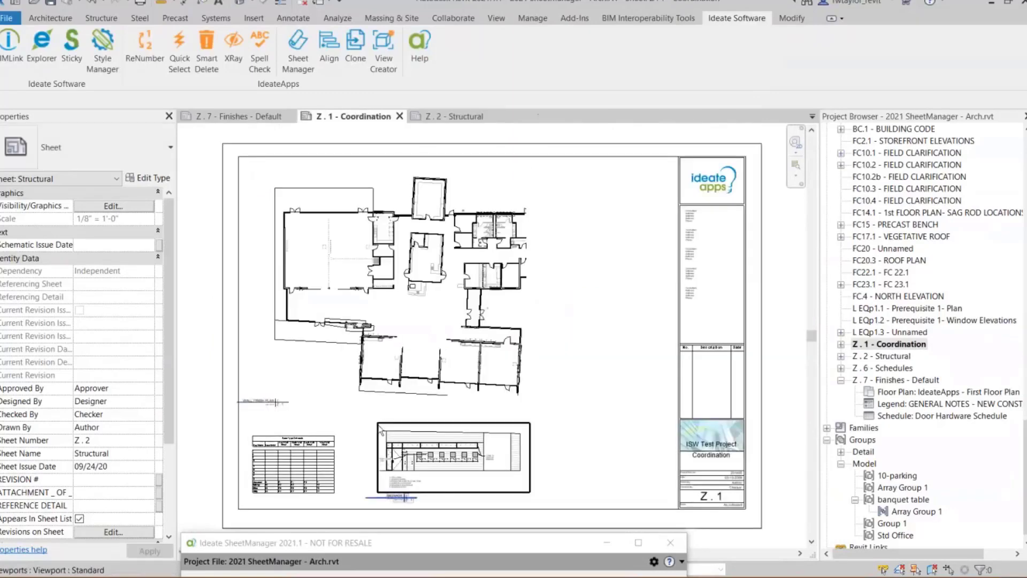
scroll(380, 430, "up", 4)
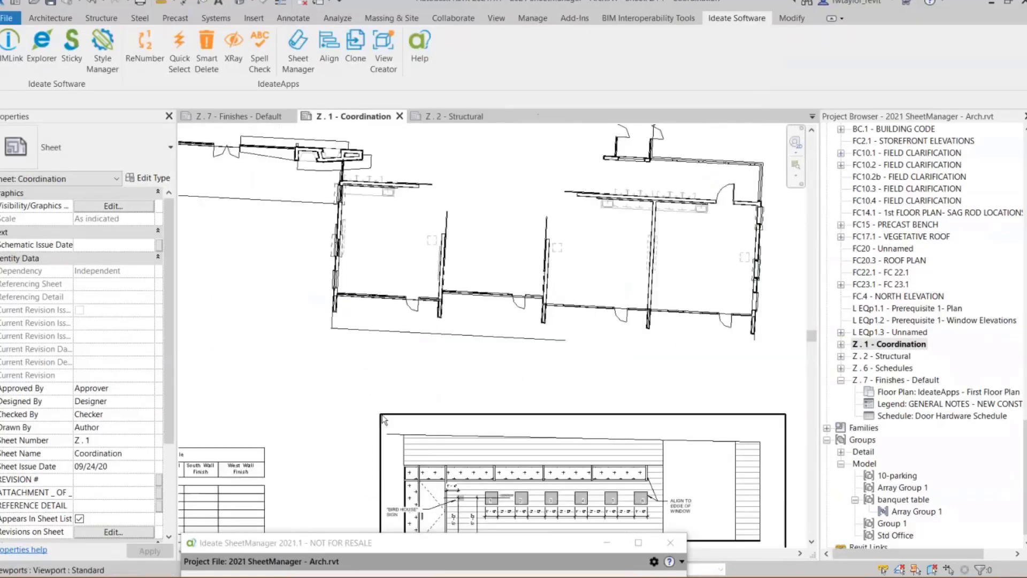
left_click(451, 115)
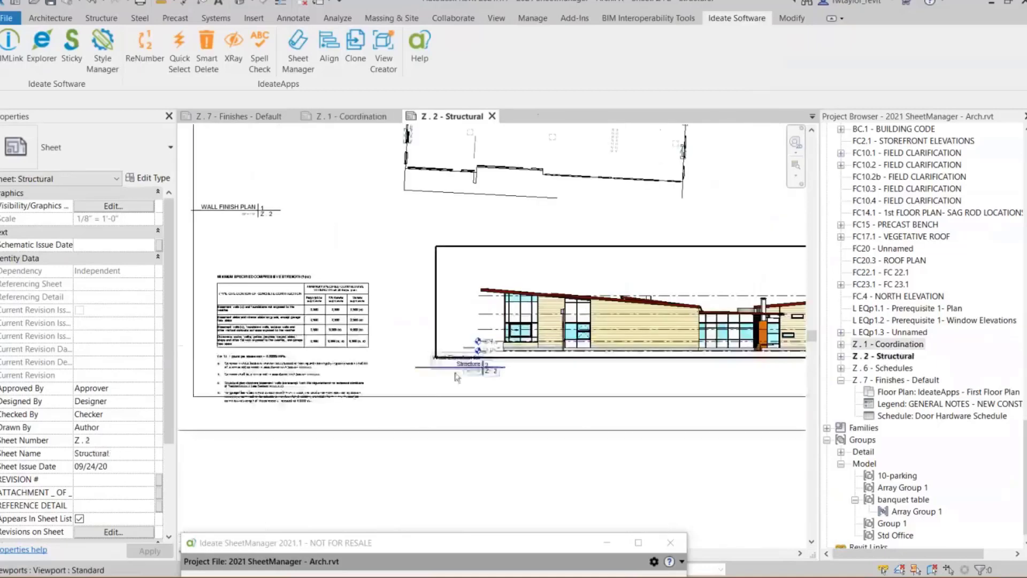
right_click(439, 267)
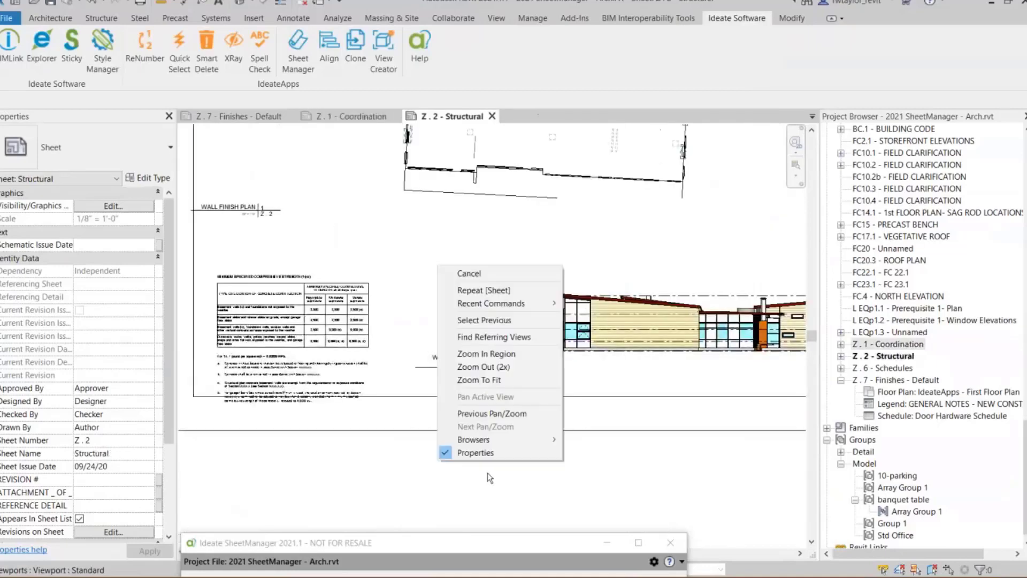
left_click(494, 379)
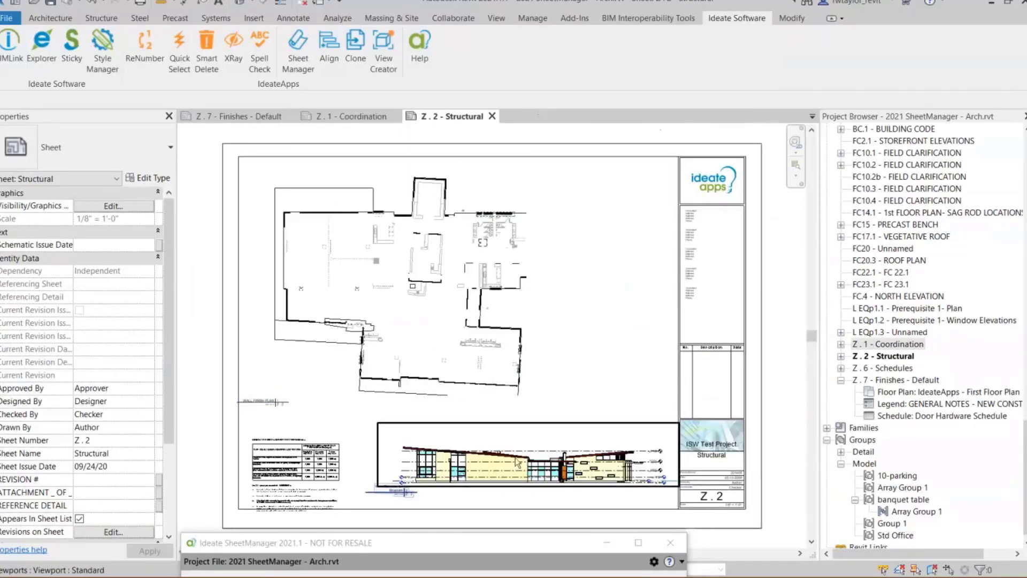
- Return to SheetManager and select the Coordination Plan, Level 9 and T.O. FTG ceiling plans among the unplaced views
left_click(475, 540)
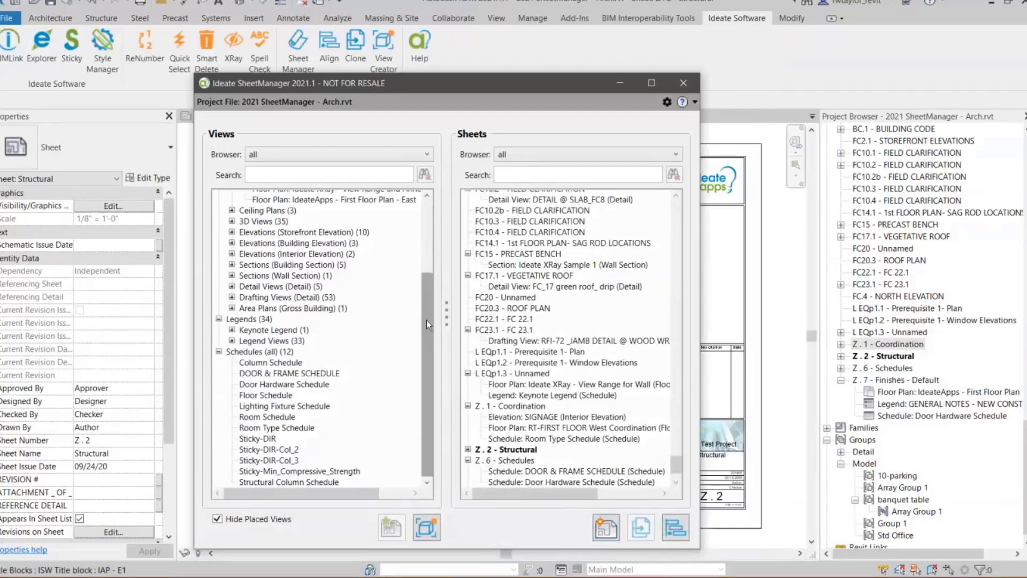
left_click_drag(425, 320, 432, 238)
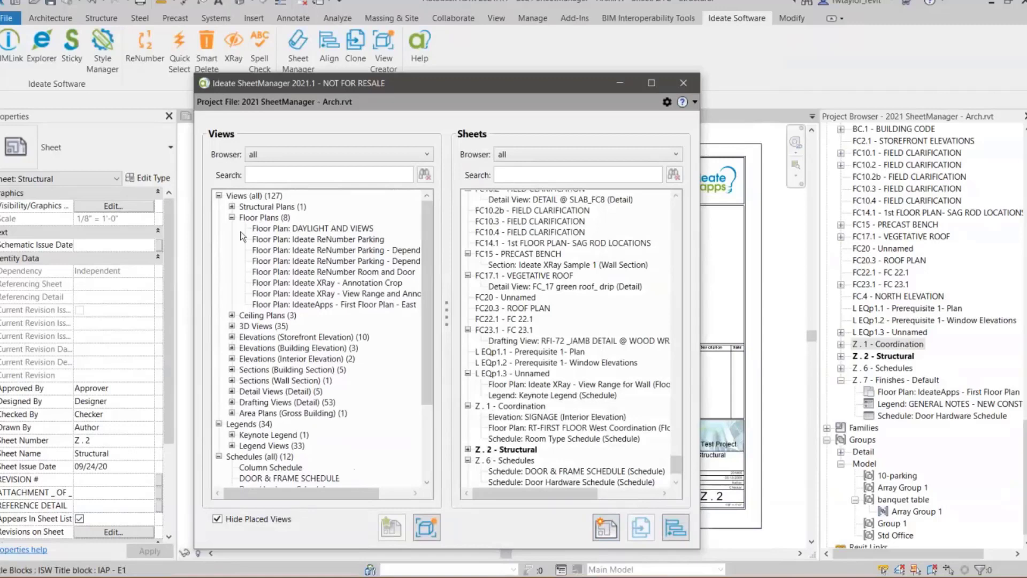
left_click(227, 218)
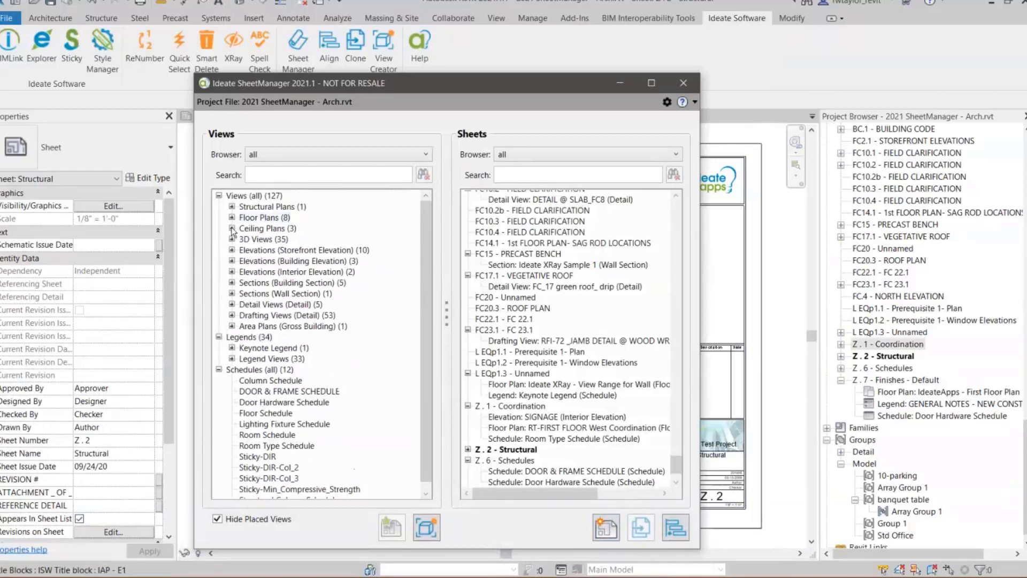
left_click(232, 229)
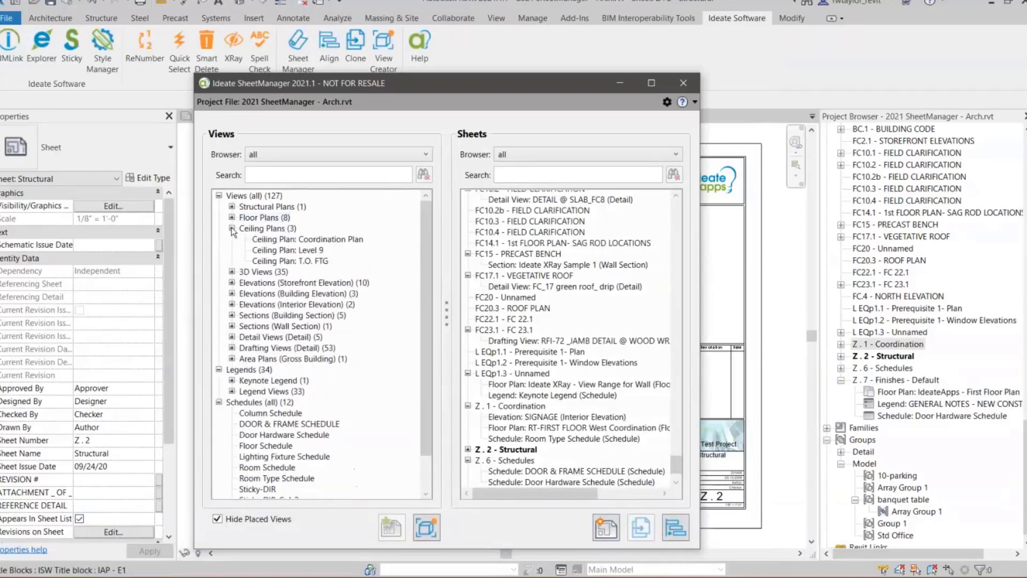
left_click(293, 239)
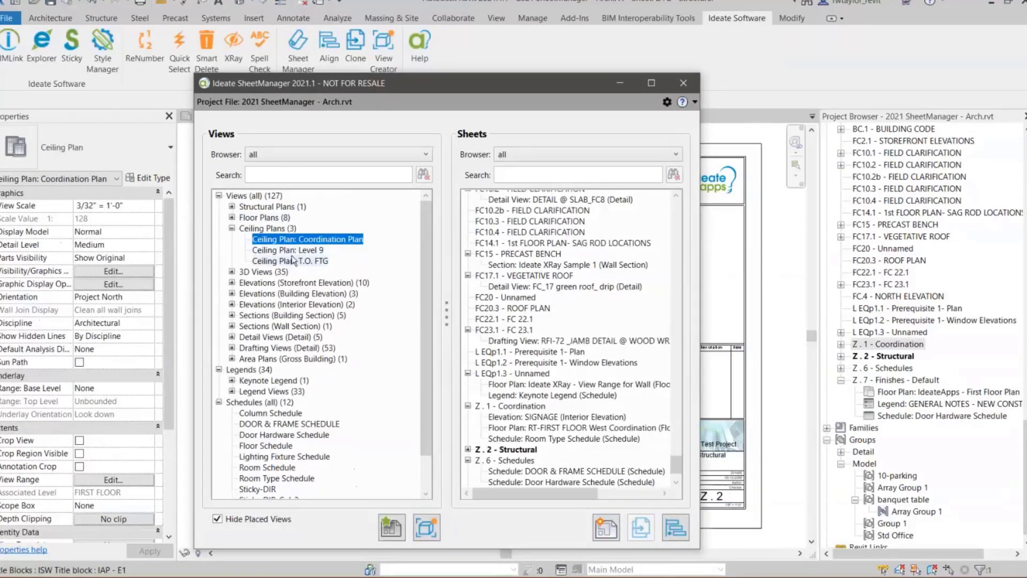
left_click(297, 261, "shift")
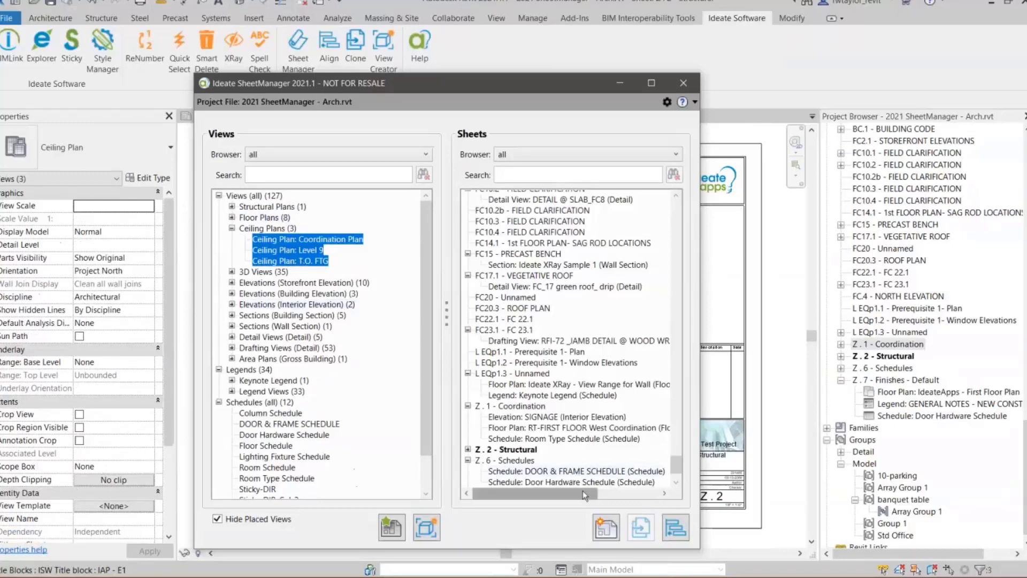
- Launch ViewCreator for the selected ceiling plans, choose the Duplicate Views method with plain Duplicate, and proceed to the preview
left_click(431, 532)
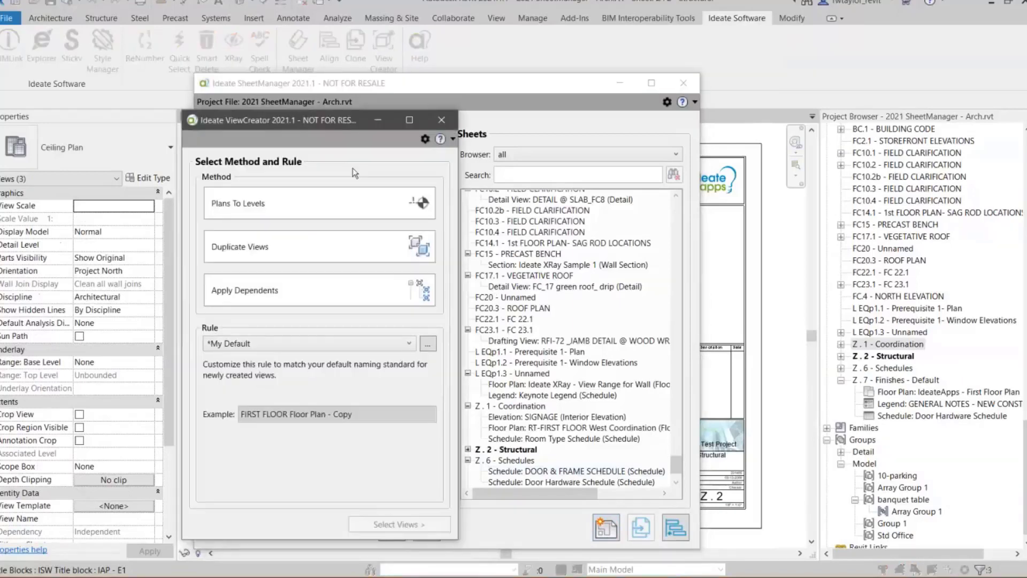
left_click_drag(327, 122, 553, 57)
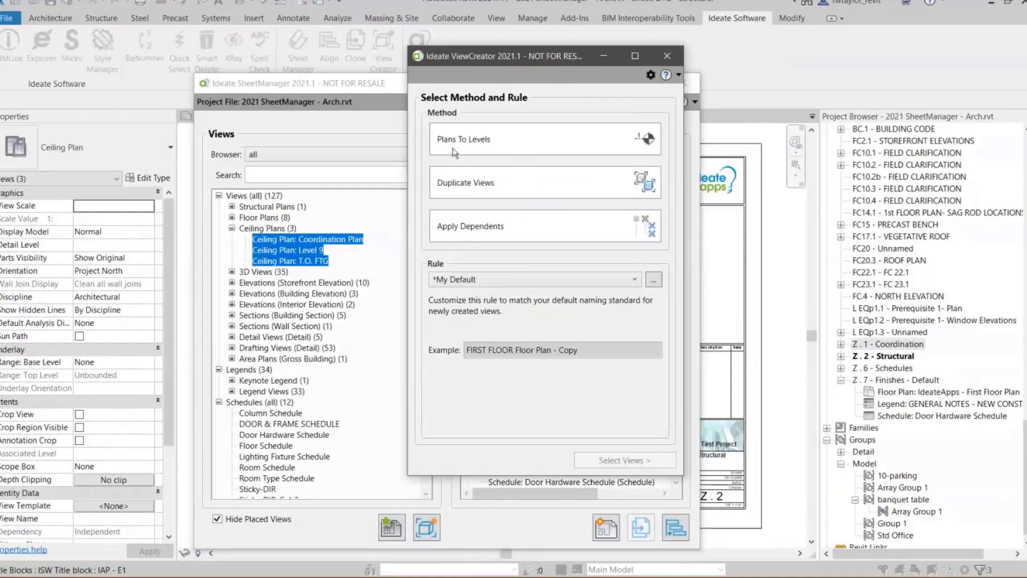
left_click(489, 150)
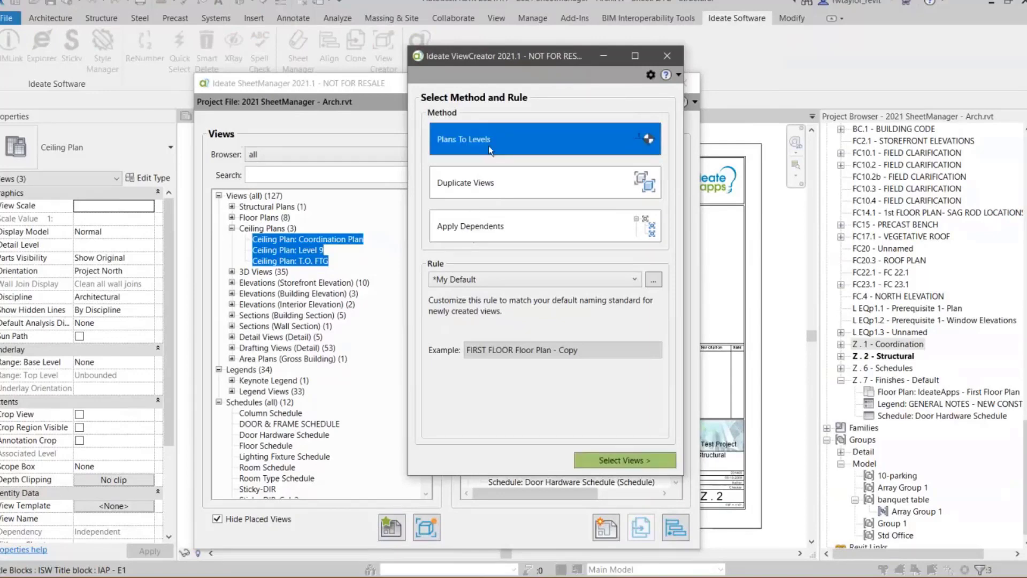
left_click(531, 191)
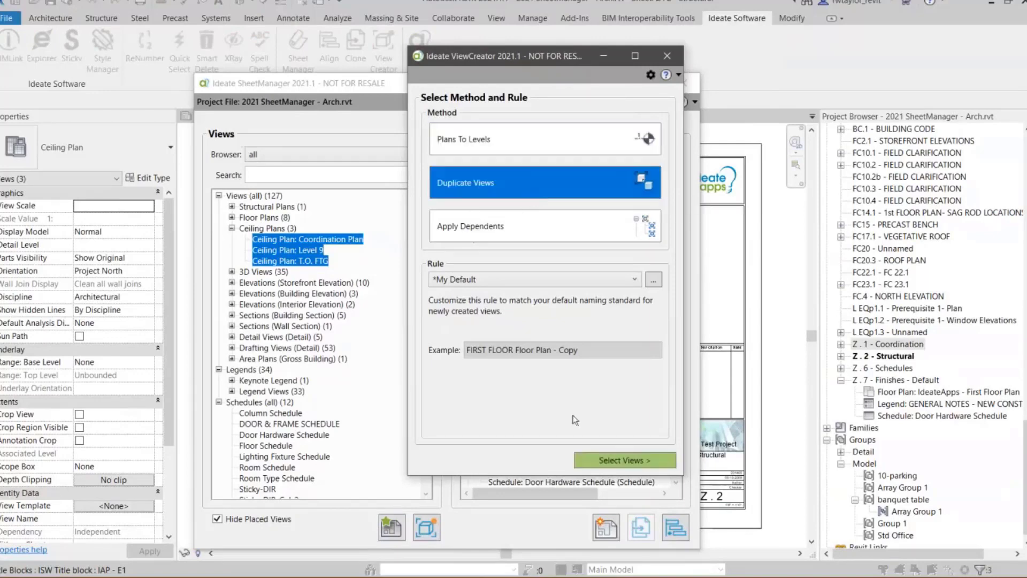
left_click(604, 460)
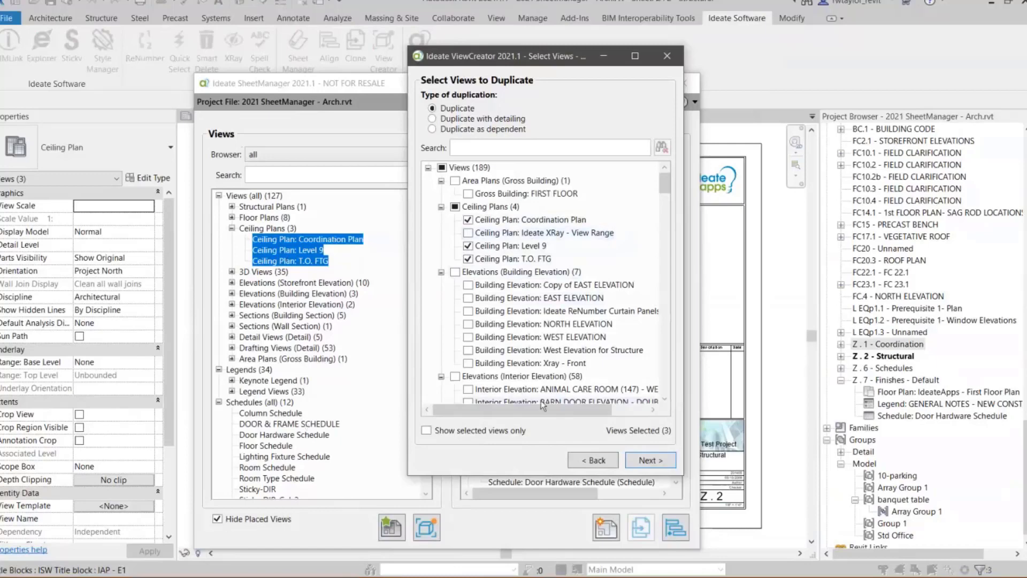
left_click(648, 461)
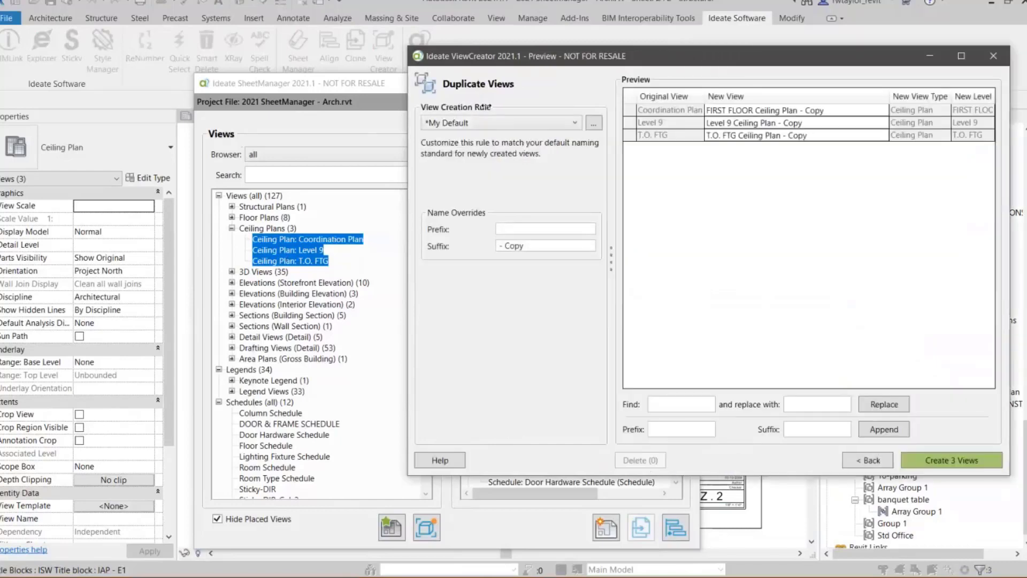
- Apply the DUPLICATE - Phase rule to the new views, with phase Office Renovation and phase filter Show Previous + New
left_click(374, 129)
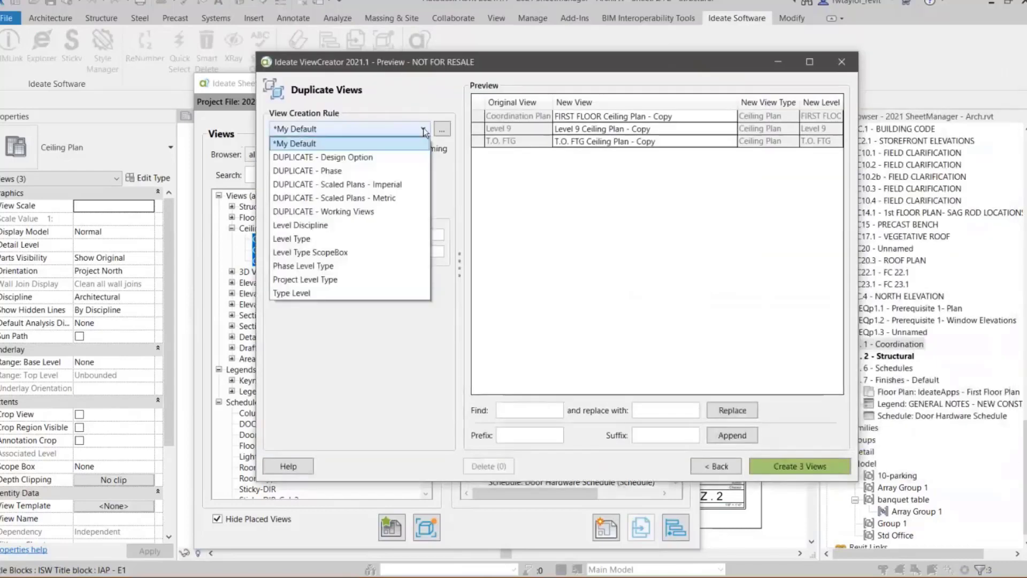
left_click(349, 170)
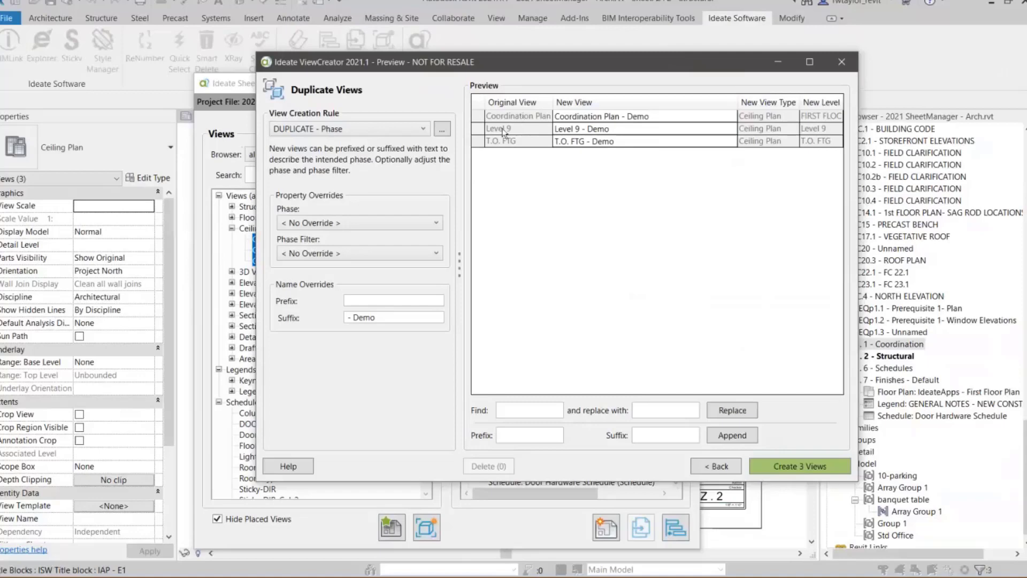
left_click(413, 224)
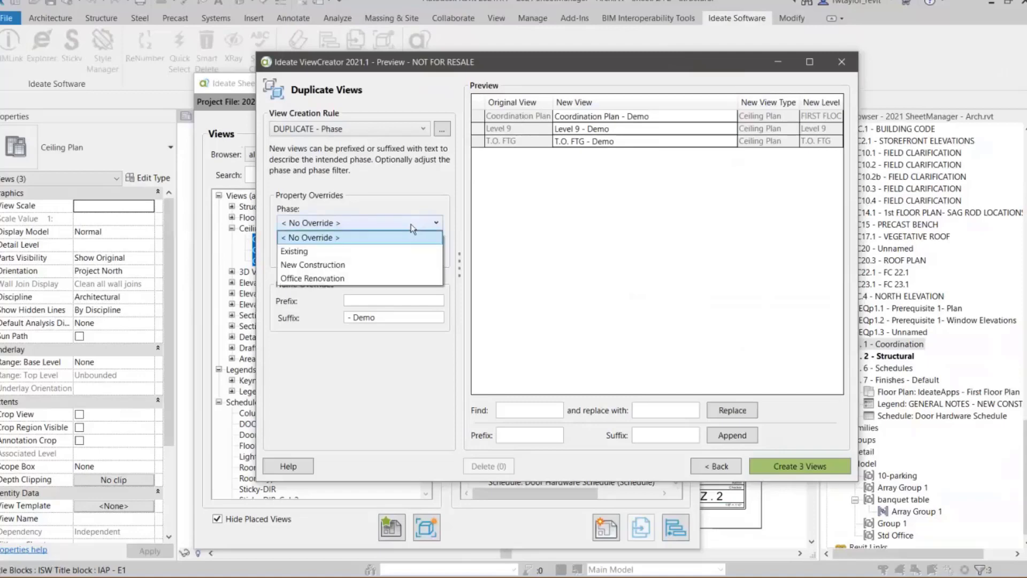
left_click(350, 277)
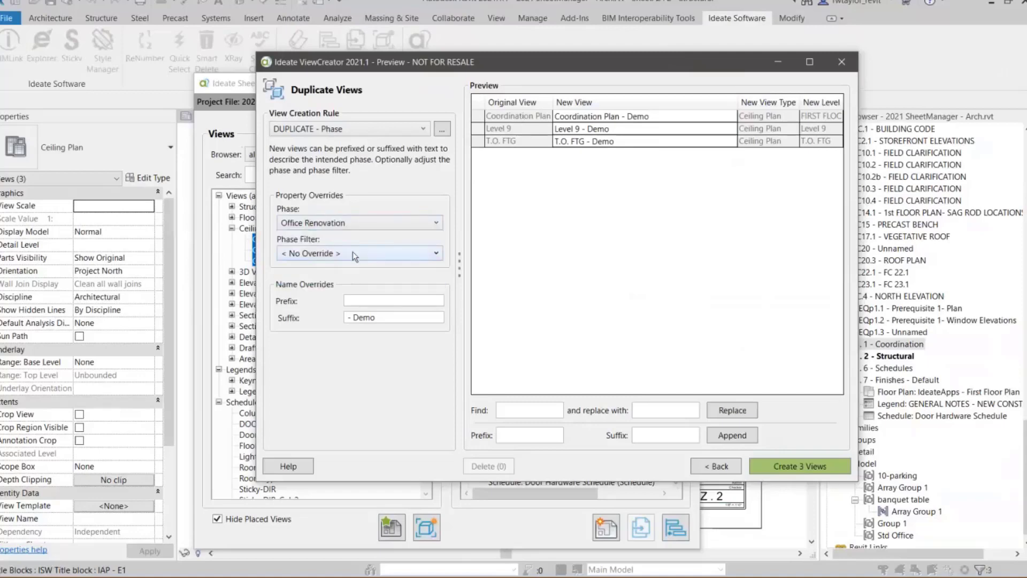
left_click(352, 254)
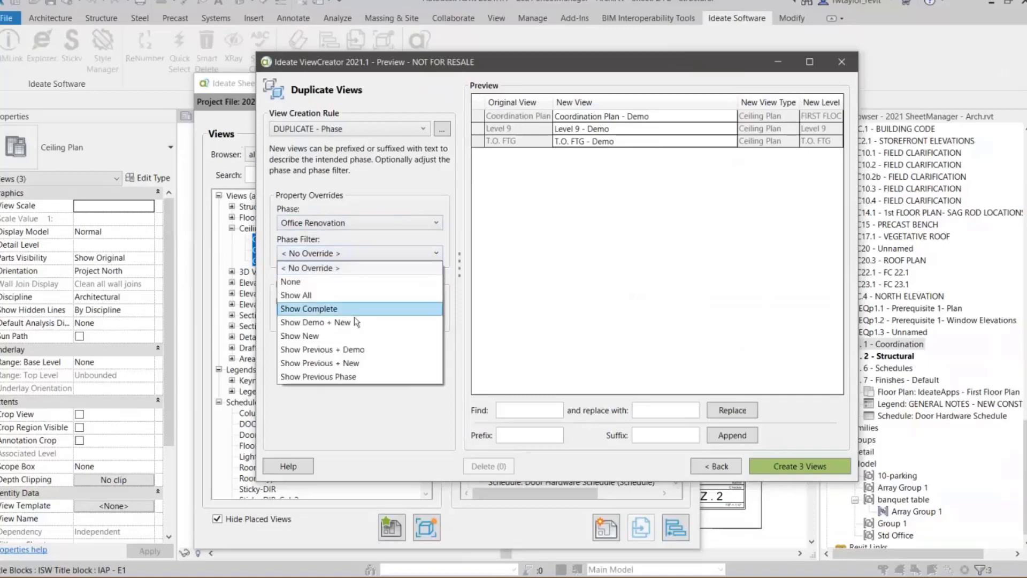
left_click(346, 362)
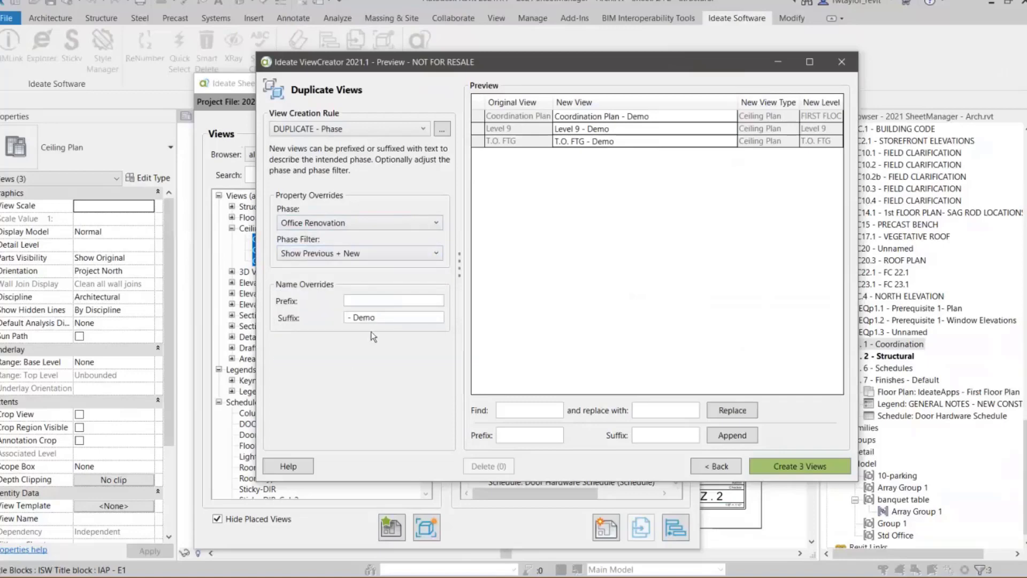
- Override the duplicated ceiling plan names with the suffix - OR and the prefix RT-
left_click_drag(376, 317, 354, 317)
type("OR")
key("Tab")
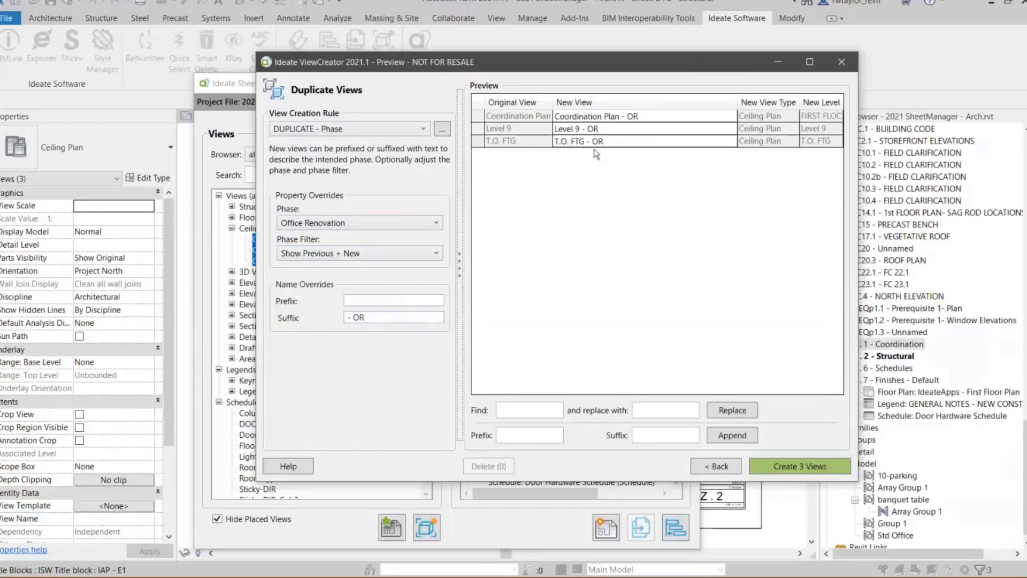
left_click(372, 301)
type("RT")
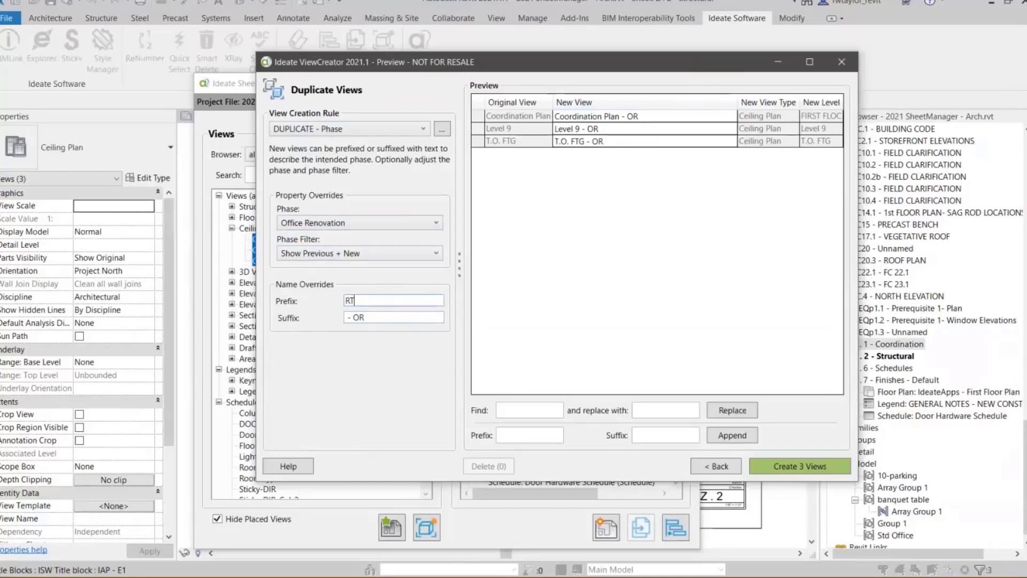
type("-")
key("Tab")
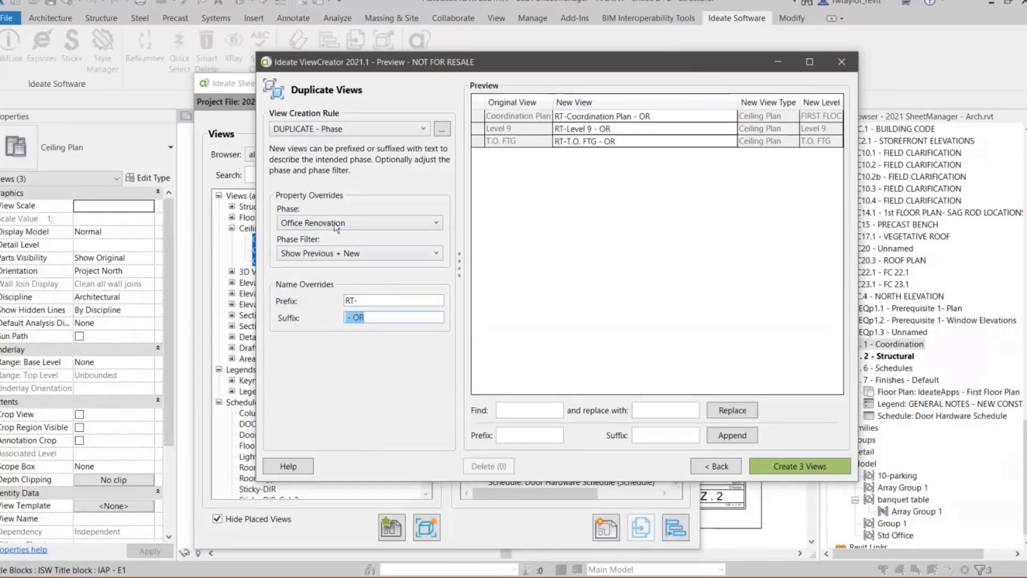
- Open the DUPLICATE - Phase rule for editing and remove the - Demo suffix from its view name definition
left_click(441, 131)
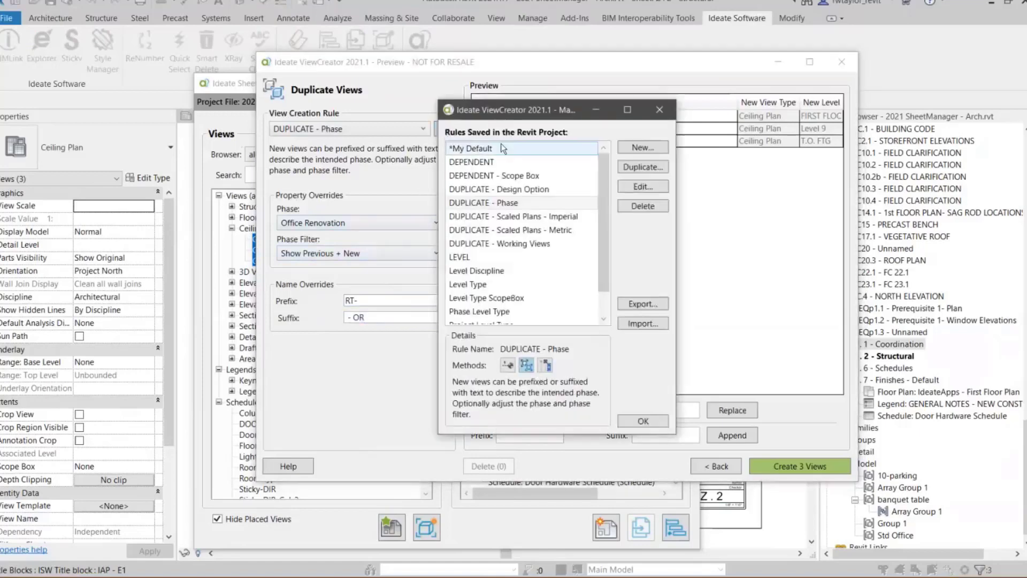
left_click(493, 207)
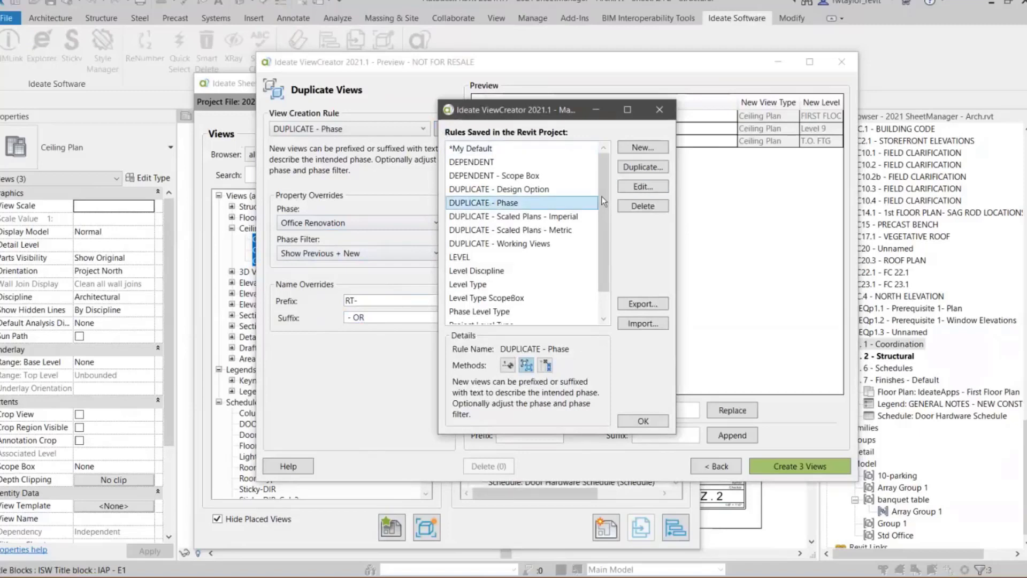
left_click(630, 188)
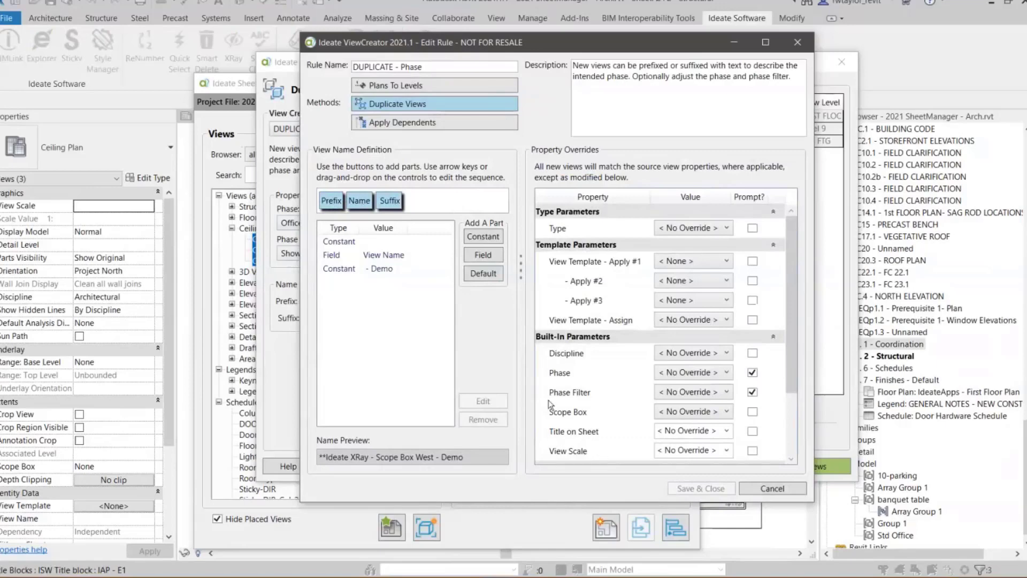
left_click(391, 202)
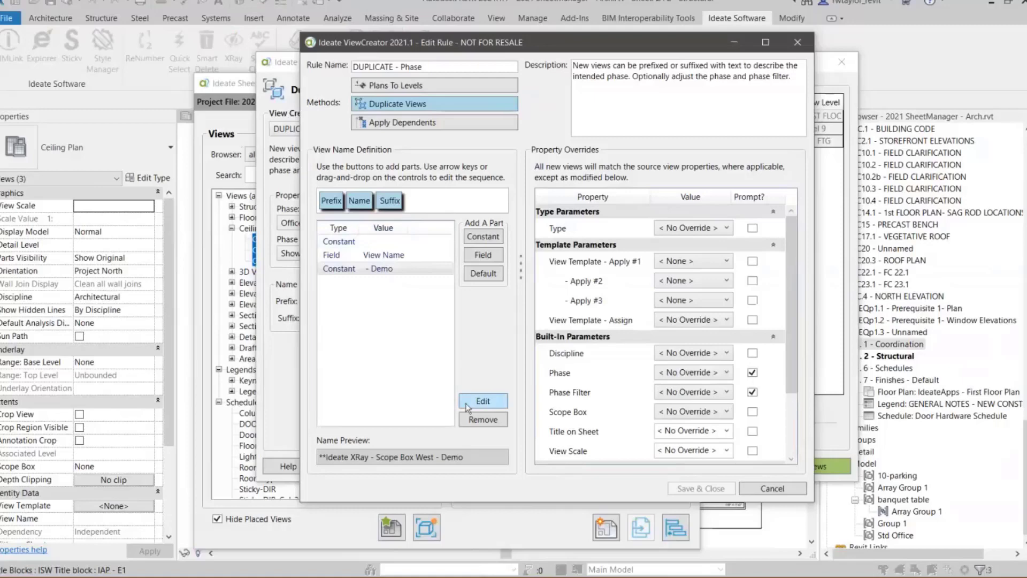
left_click(486, 419)
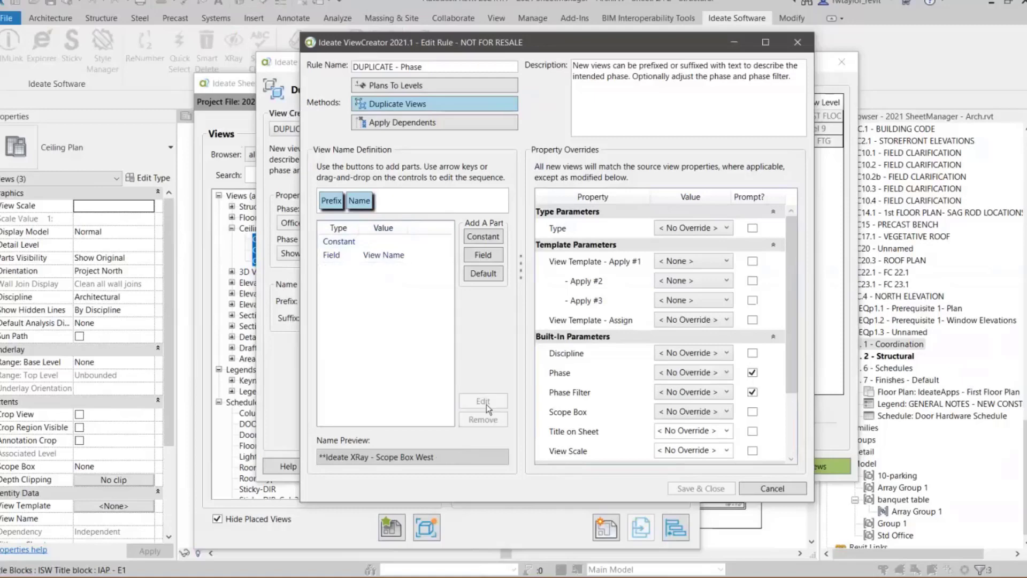
- Add the New View field Phase: Name to the rule's view name definition
left_click(484, 259)
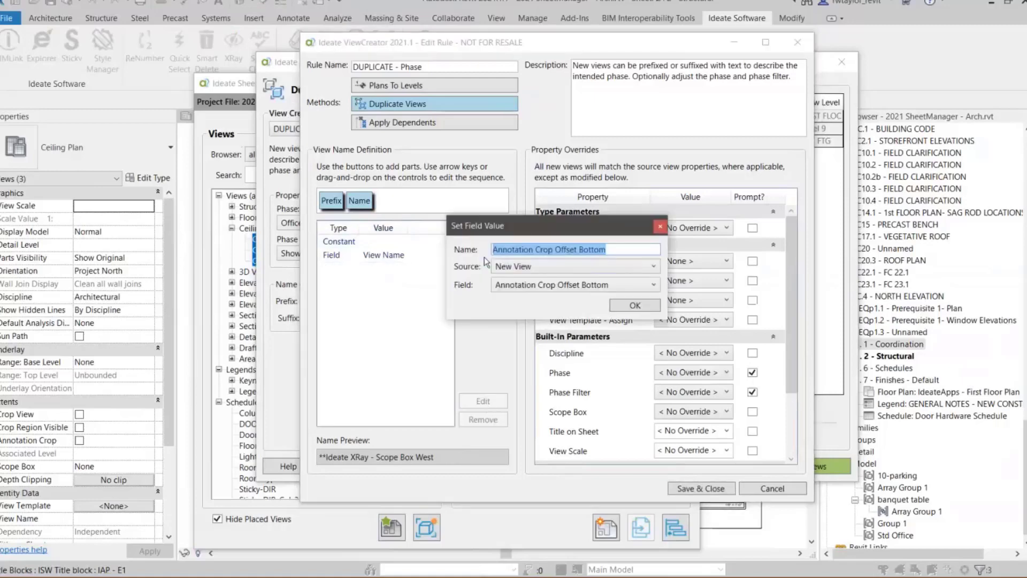
left_click(656, 264)
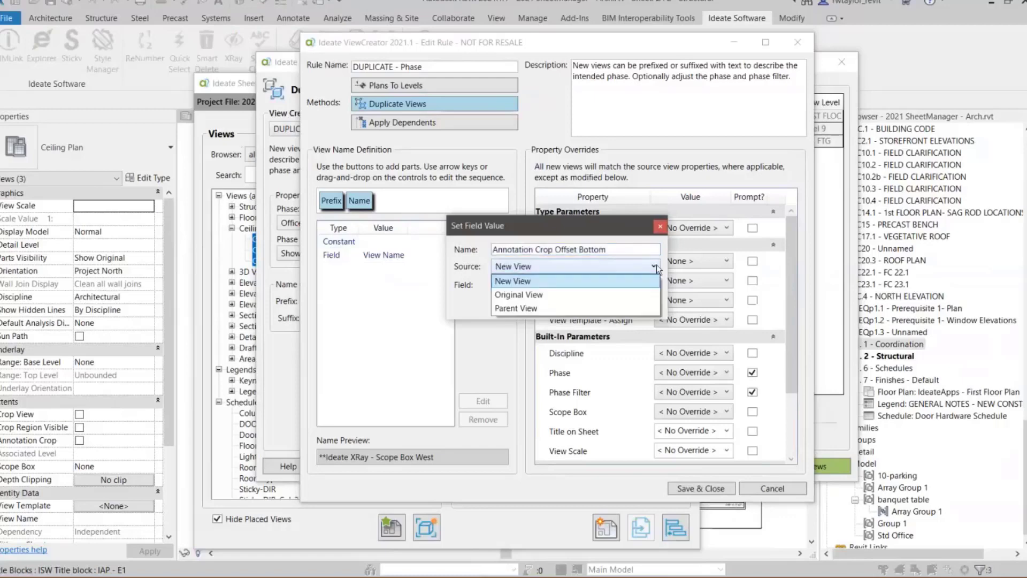
left_click(656, 264)
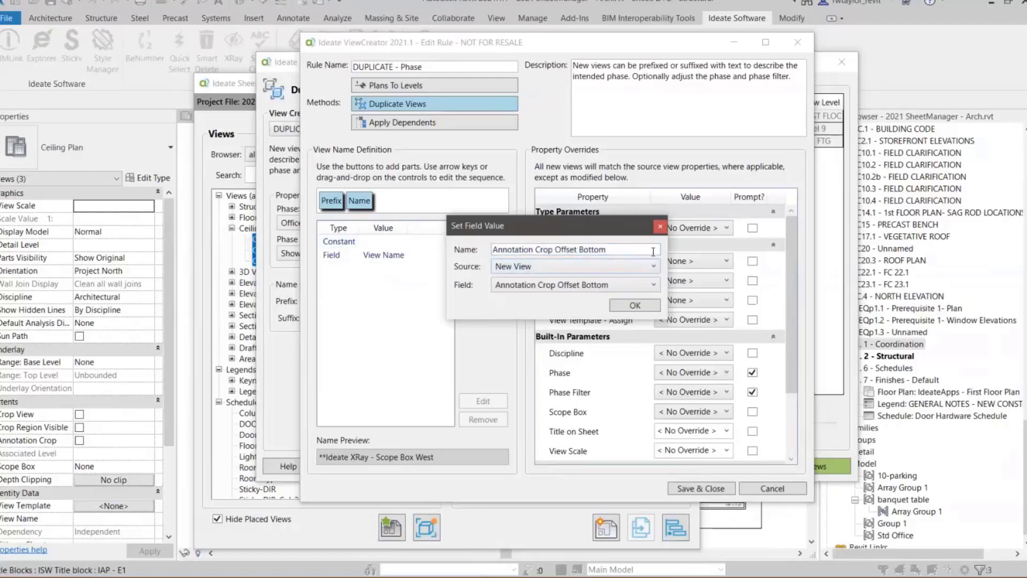
left_click(653, 284)
left_click_drag(663, 316, 662, 441)
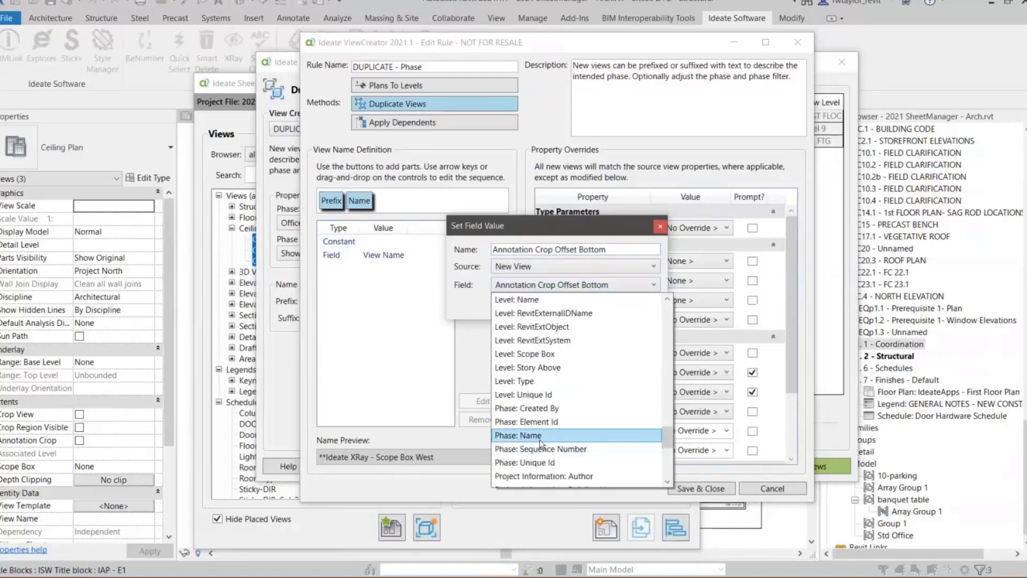
left_click(530, 435)
left_click(615, 307)
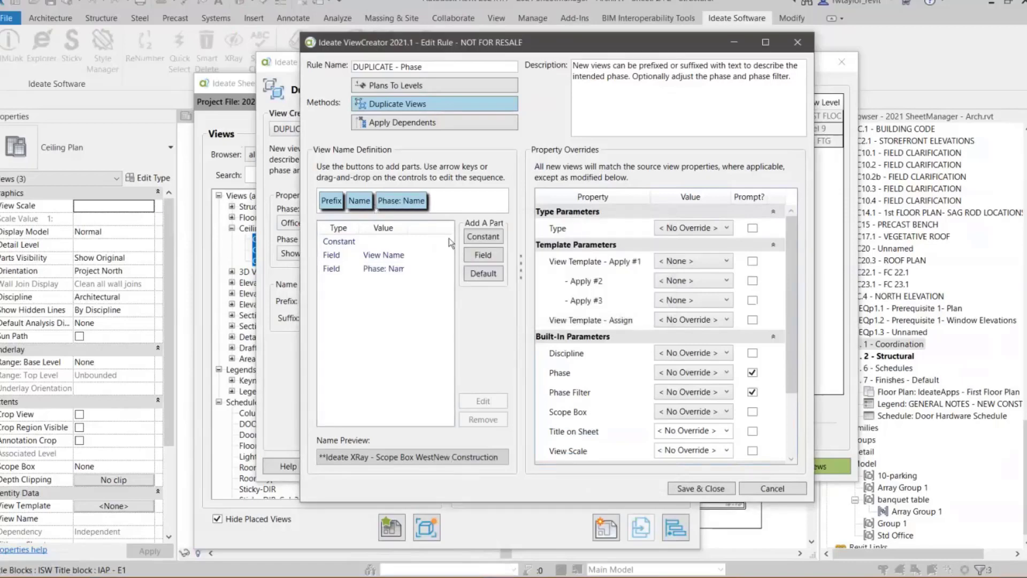
- Insert a - constant between Name and Phase: Name, save the rule, and return to the duplicate views preview
left_click(482, 238)
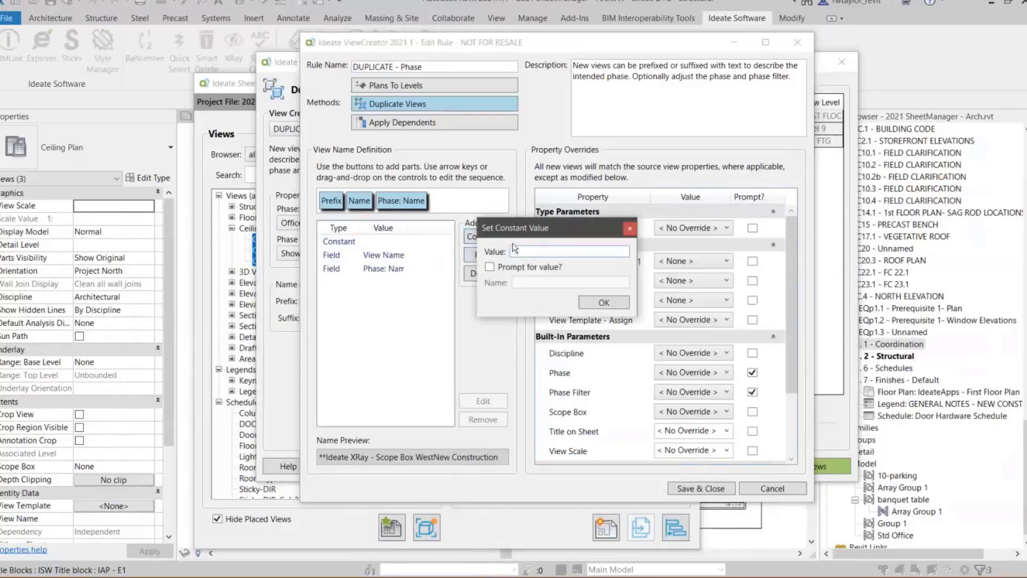
type("-")
left_click(607, 299)
left_click_drag(438, 201, 381, 202)
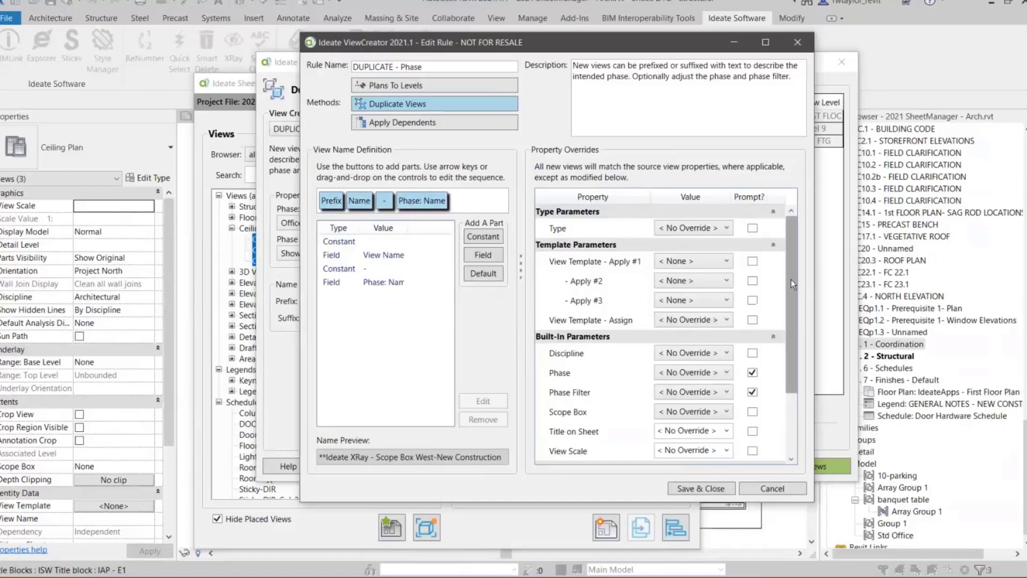
left_click_drag(790, 280, 800, 325)
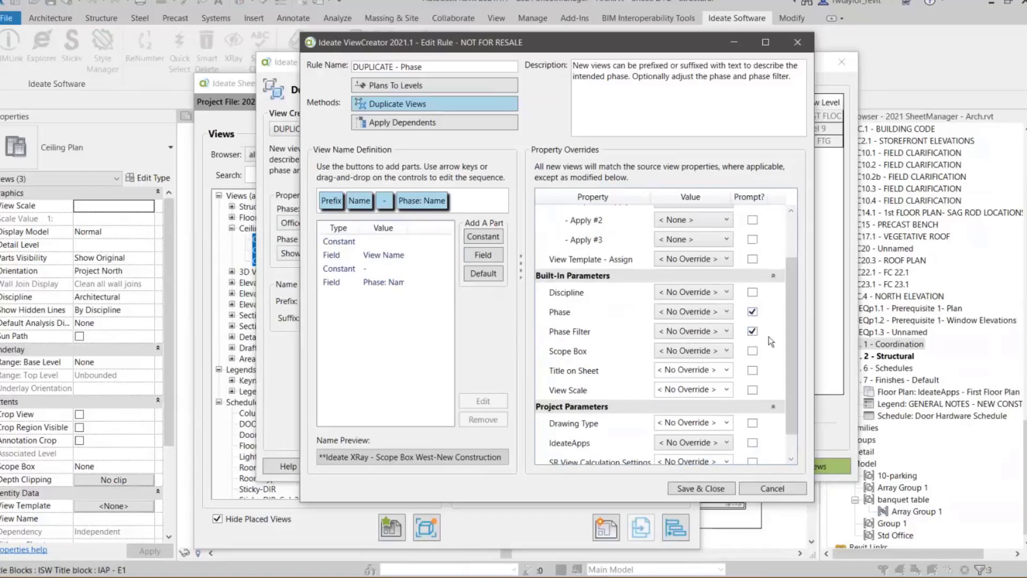
left_click_drag(789, 356, 815, 276)
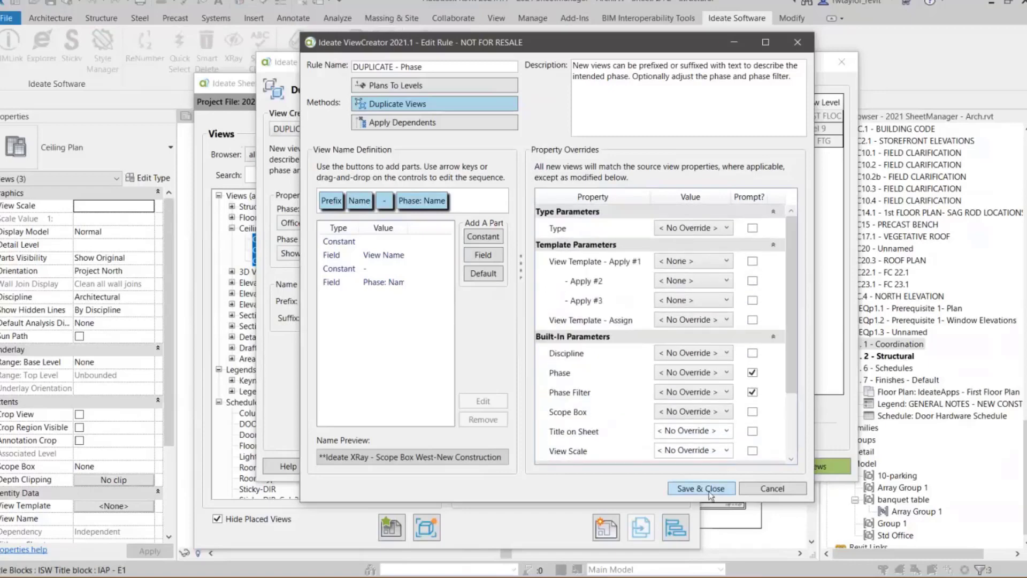
left_click(707, 489)
left_click(643, 421)
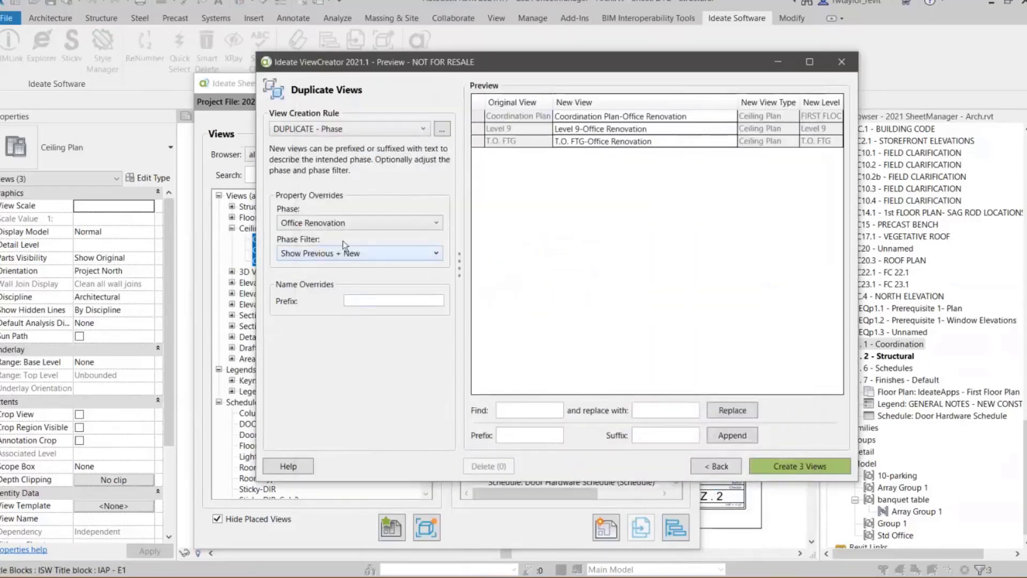
- Try the New Construction phase on the previewed view names, and set the phase back to Office Renovation
left_click(346, 222)
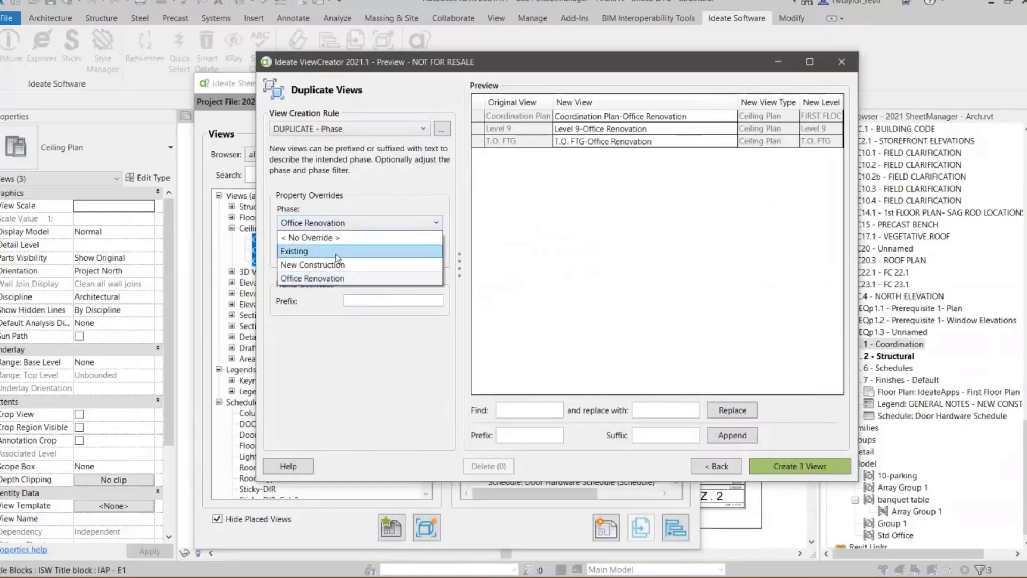
left_click(310, 266)
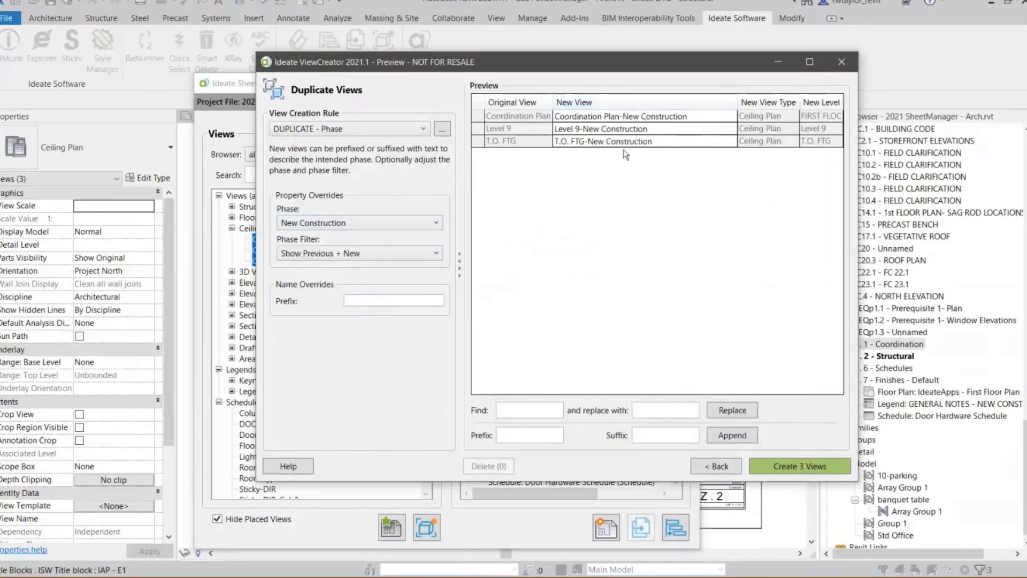
left_click(423, 224)
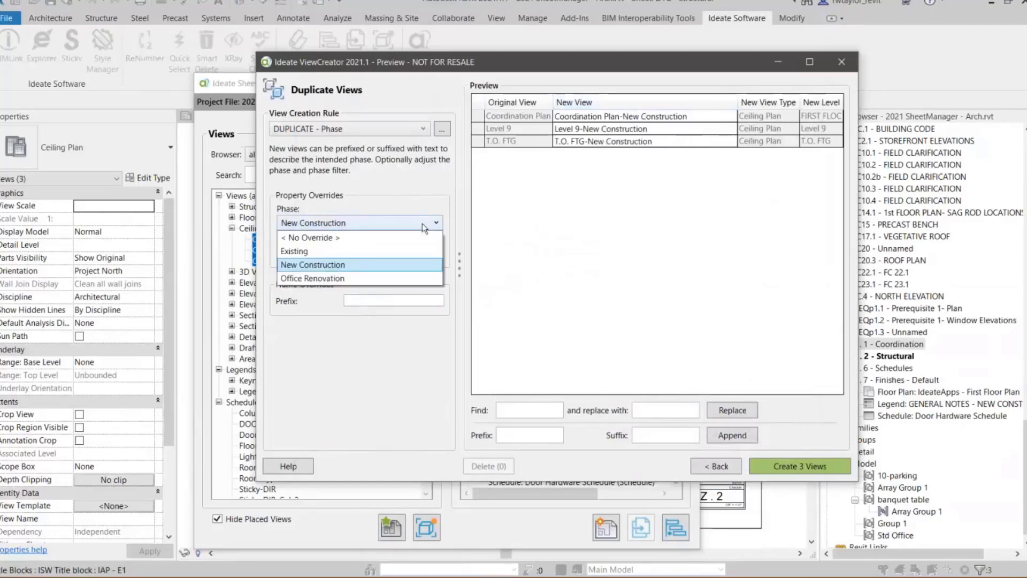
left_click(353, 279)
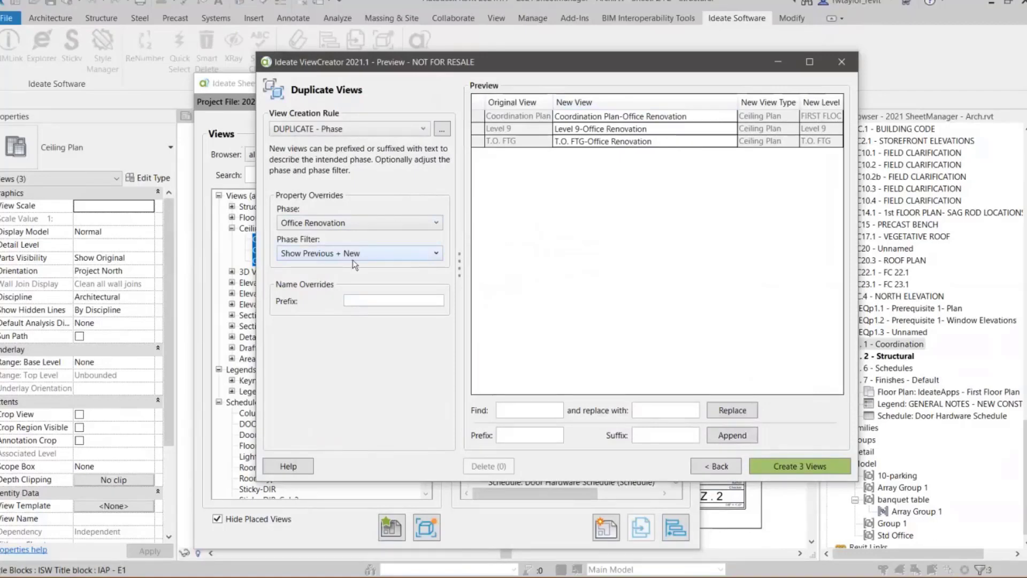
- Set the name prefix to RT- and create the three duplicated ceiling plans
left_click(362, 300)
type("RT-")
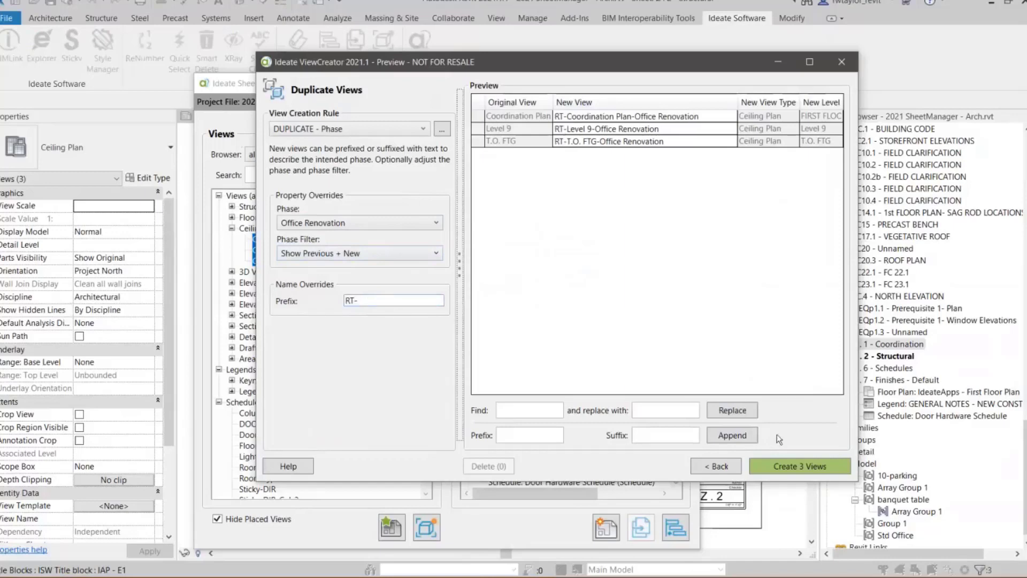
left_click(785, 465)
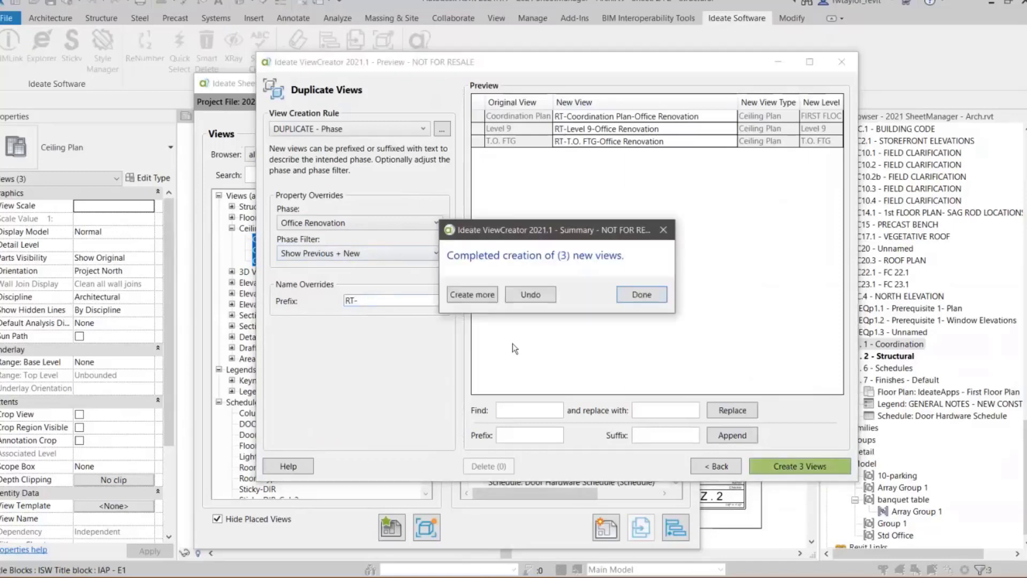
left_click(644, 294)
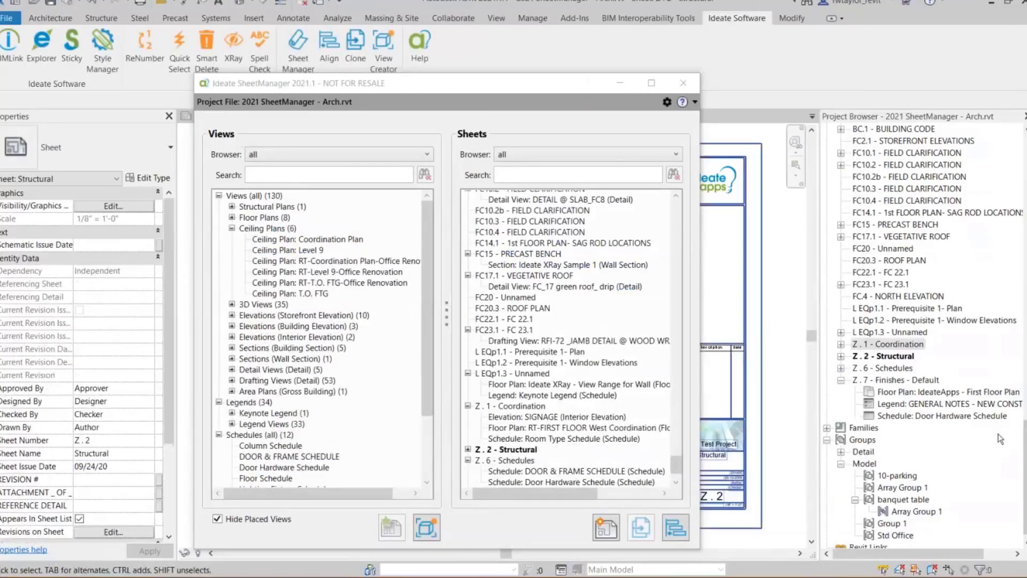
- Open the RT-Coordination Plan-Office Renovation ceiling plan and check its phase and phase filter properties
left_click_drag(1025, 476, 875, 147)
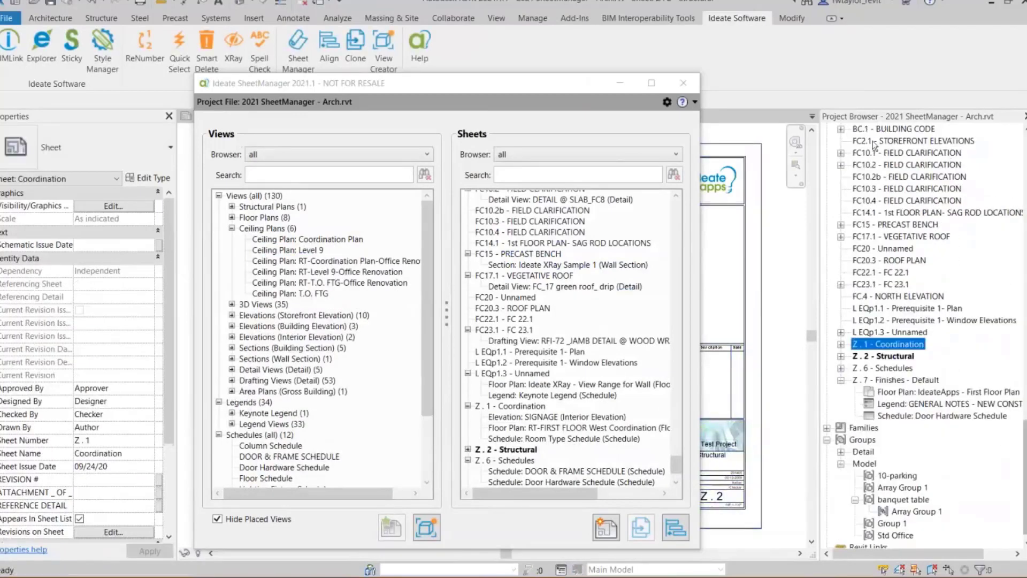
left_click_drag(1025, 476, 1024, 187)
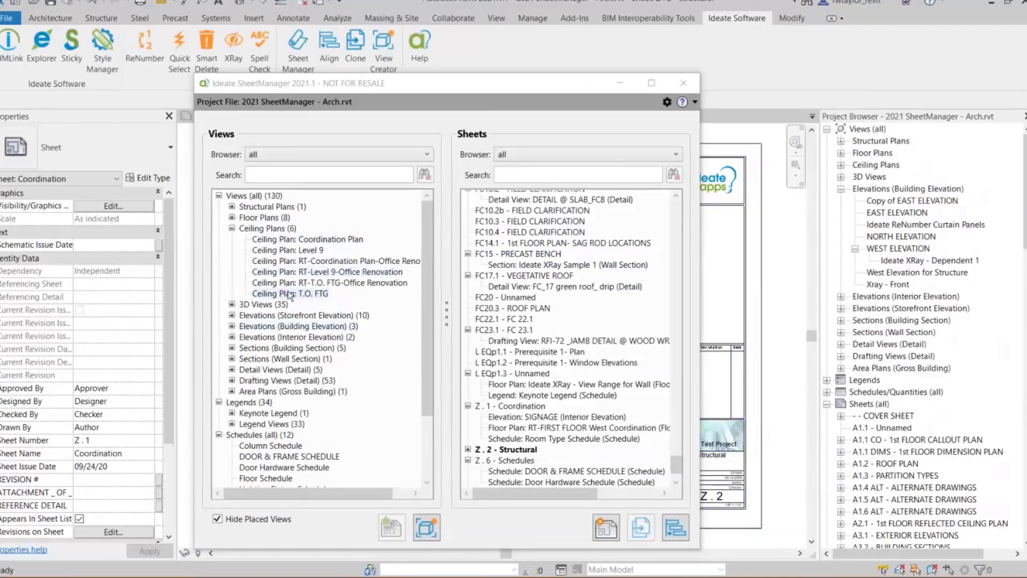
double_click(294, 262)
left_click(354, 89)
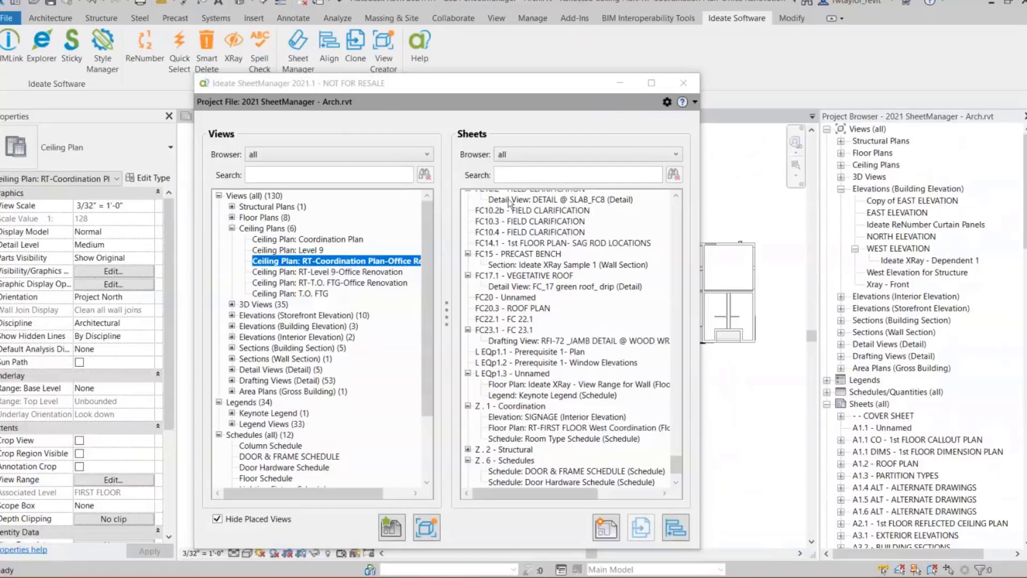
scroll(159, 387, "down", 5)
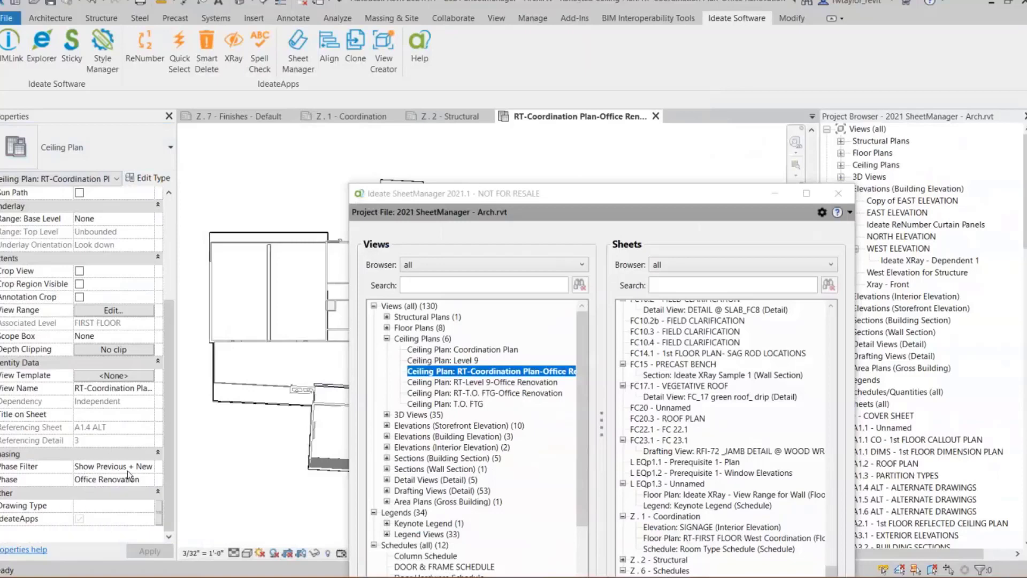
left_click_drag(164, 457, 164, 313)
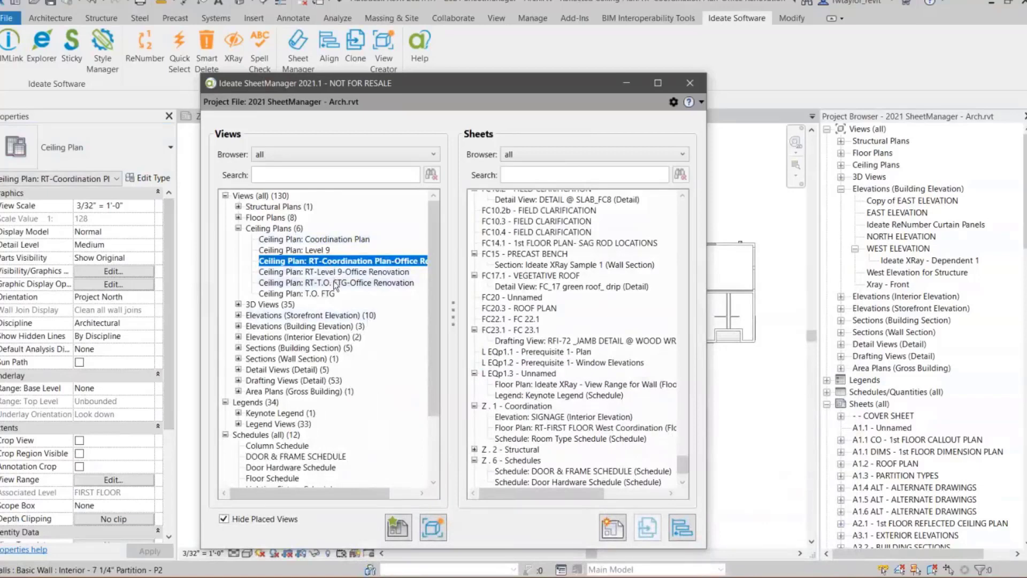
- Create a sheet for the RT-Coordination Plan-Office Renovation ceiling plan, matching sheet Z . 1 - Coordination and copying its Room Type Schedule
left_click(330, 262)
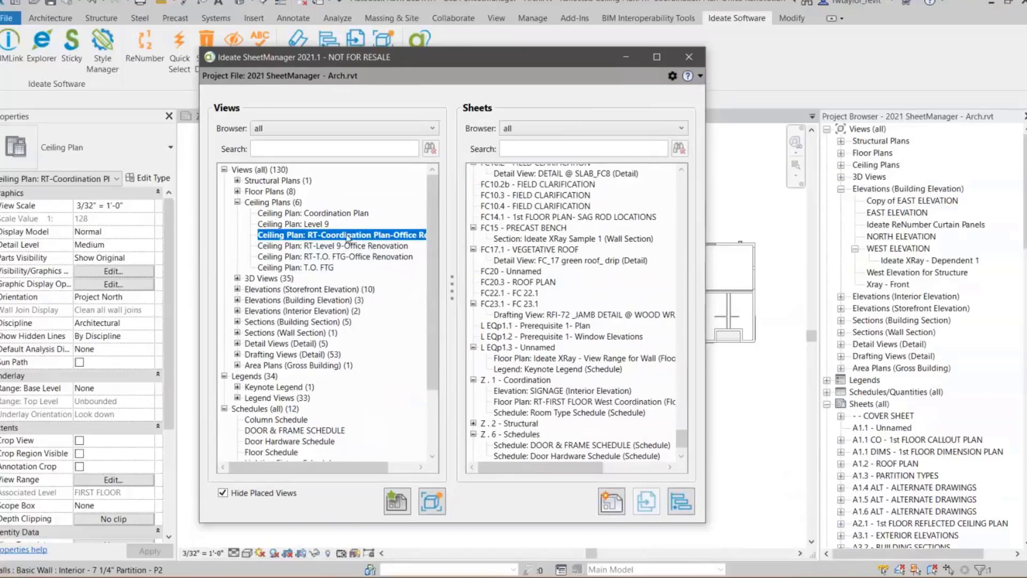
right_click(348, 238)
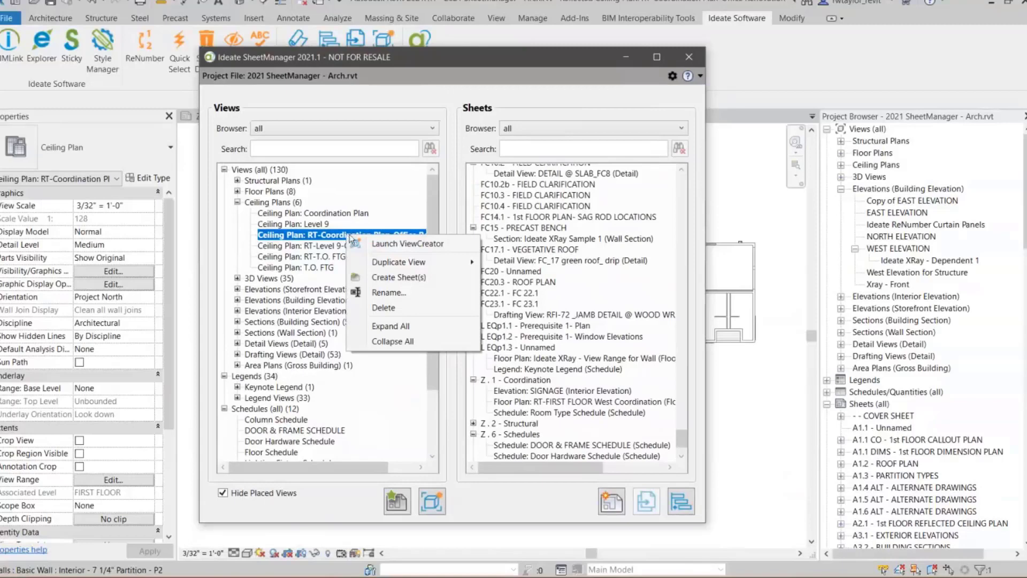
left_click(396, 278)
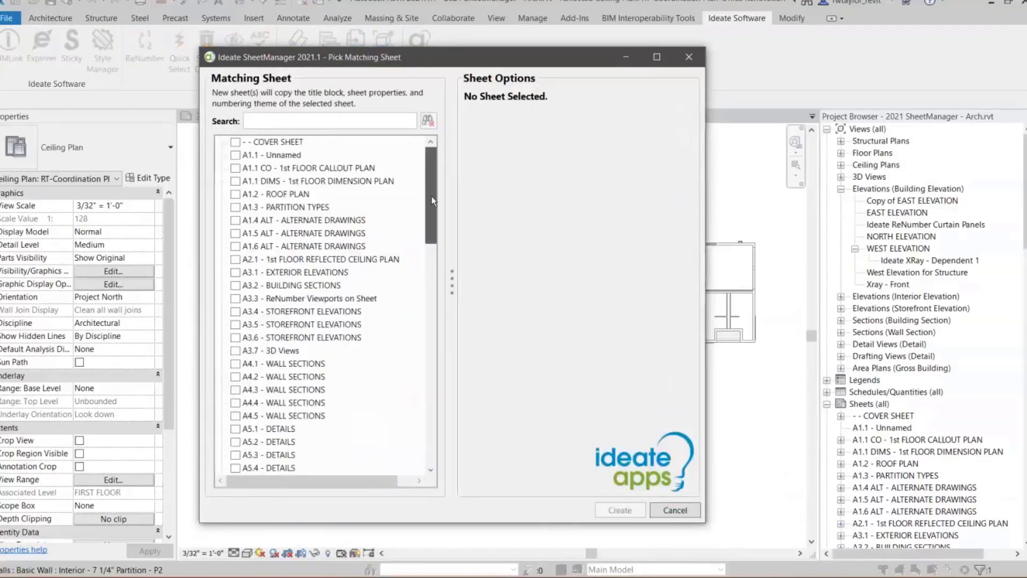
left_click_drag(431, 195, 401, 406)
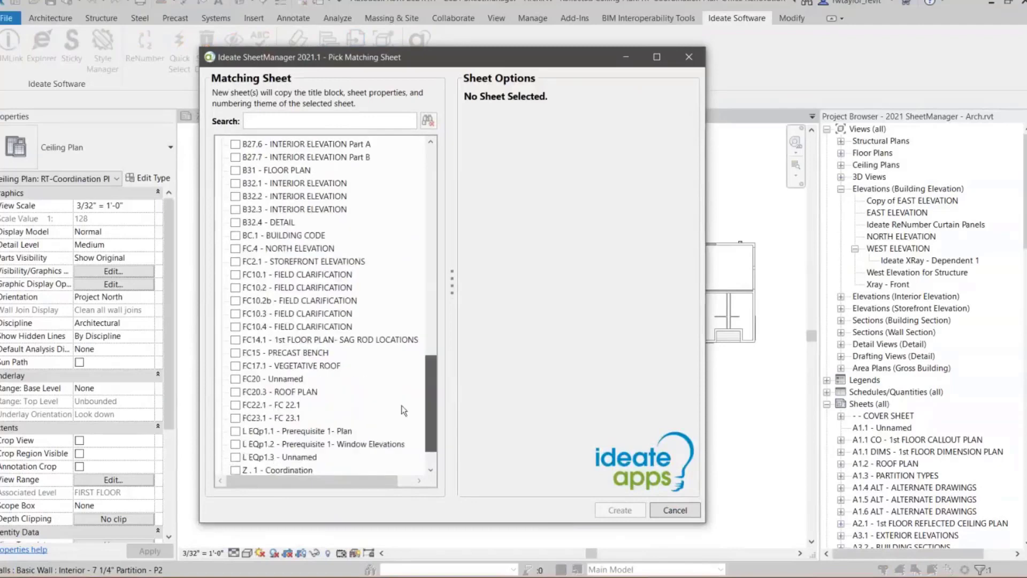
scroll(402, 405, "down", 1)
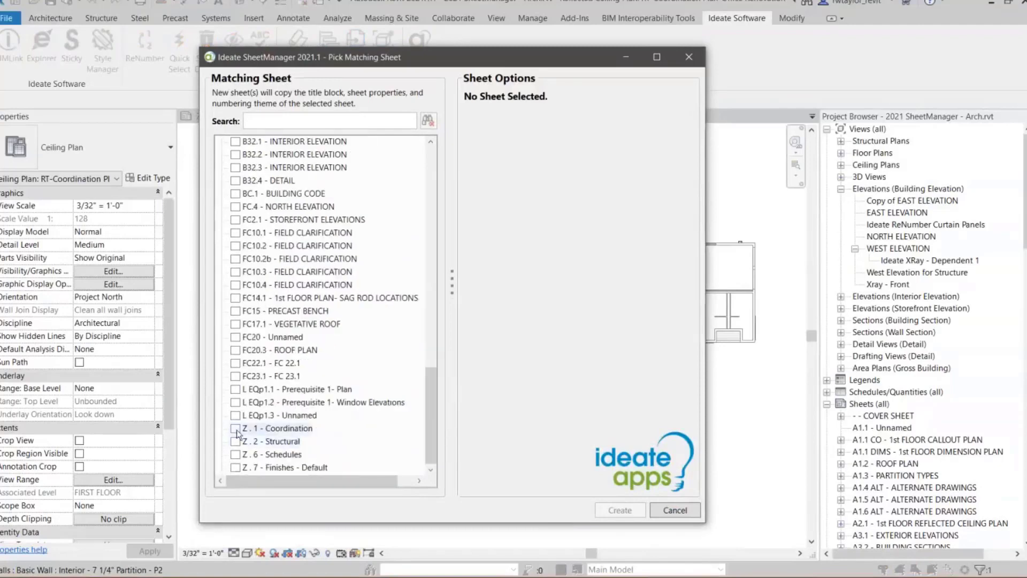
left_click(235, 428)
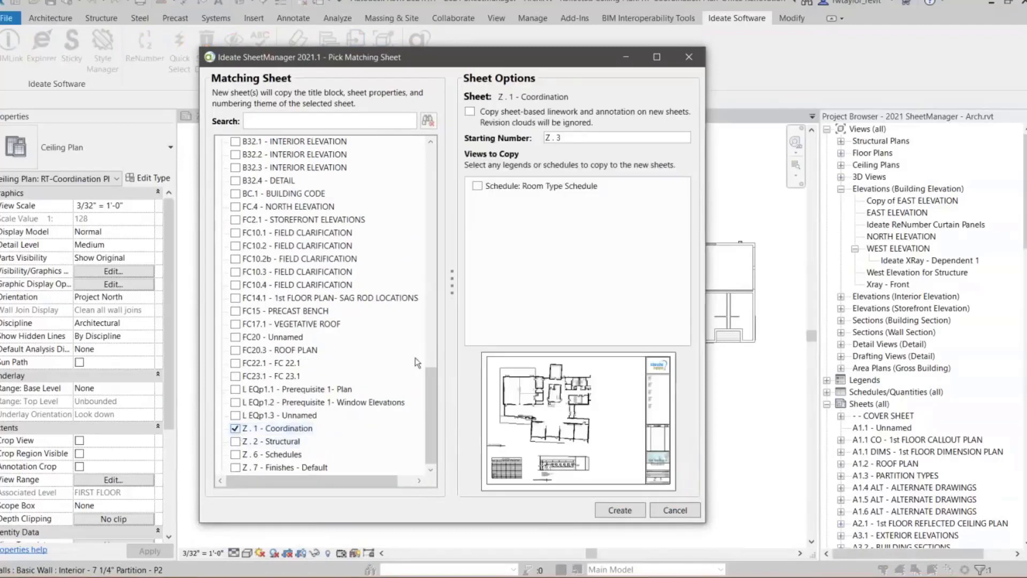
left_click(475, 186)
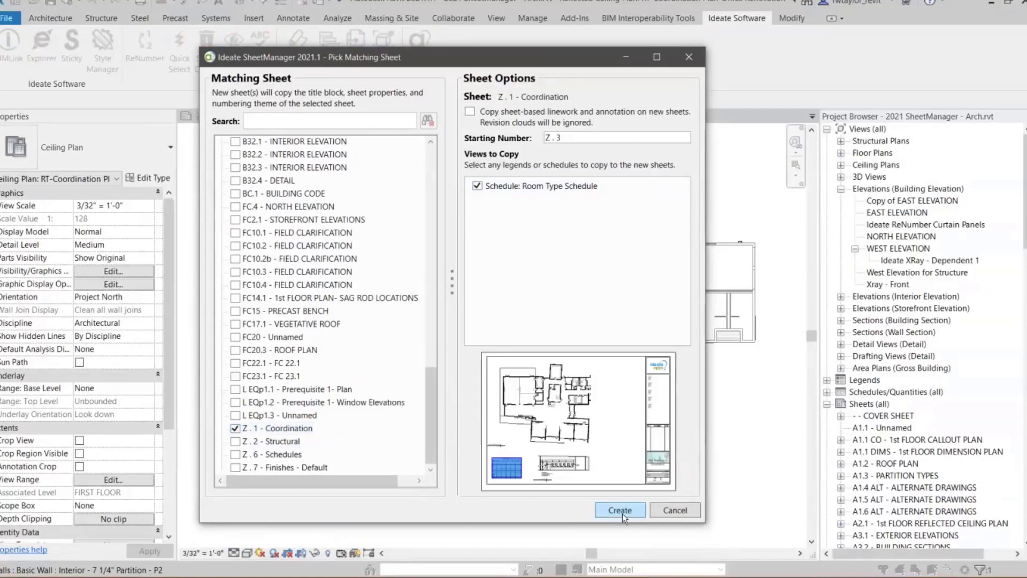
left_click(620, 510)
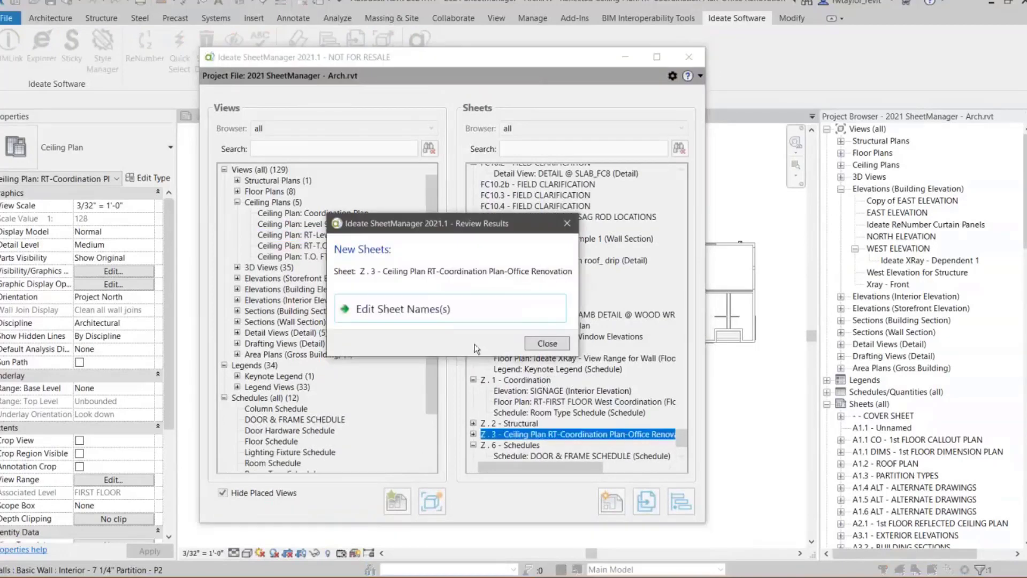
- Review and accept the new sheet's number and name, close SheetManager, and switch to the presentation's Demonstration slide
left_click(438, 316)
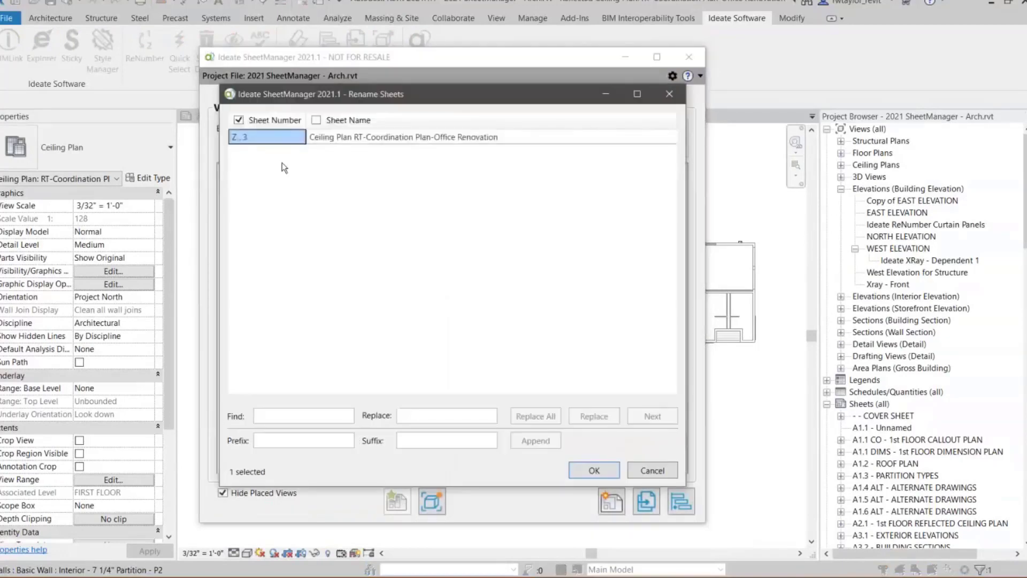
left_click(594, 470)
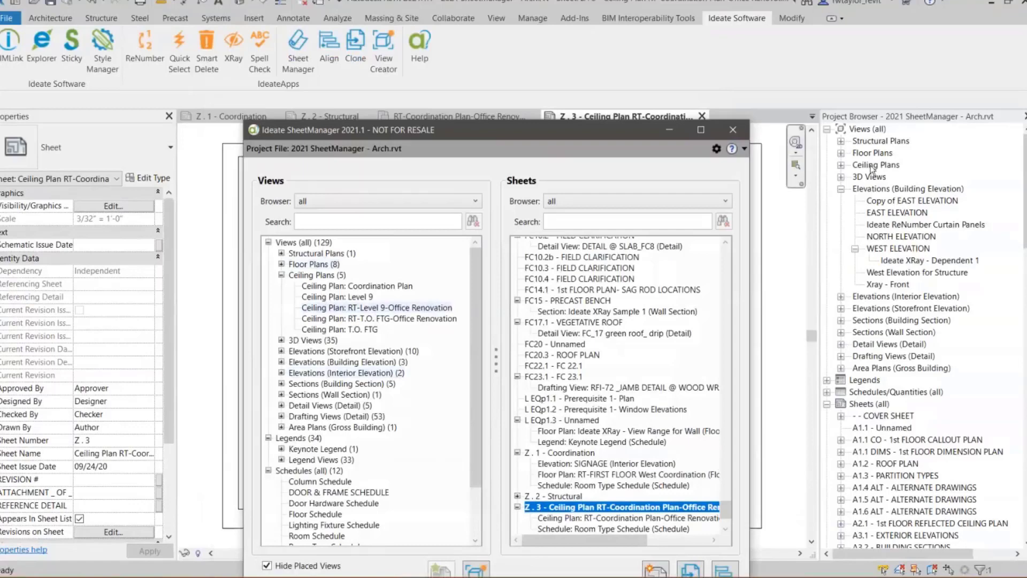
left_click(732, 130)
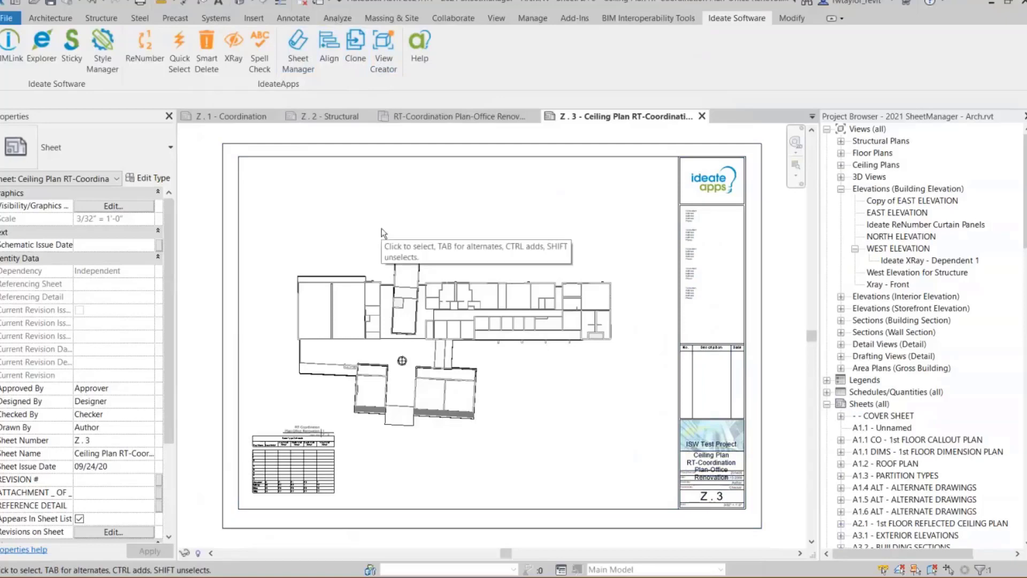
key("alt+Tab")
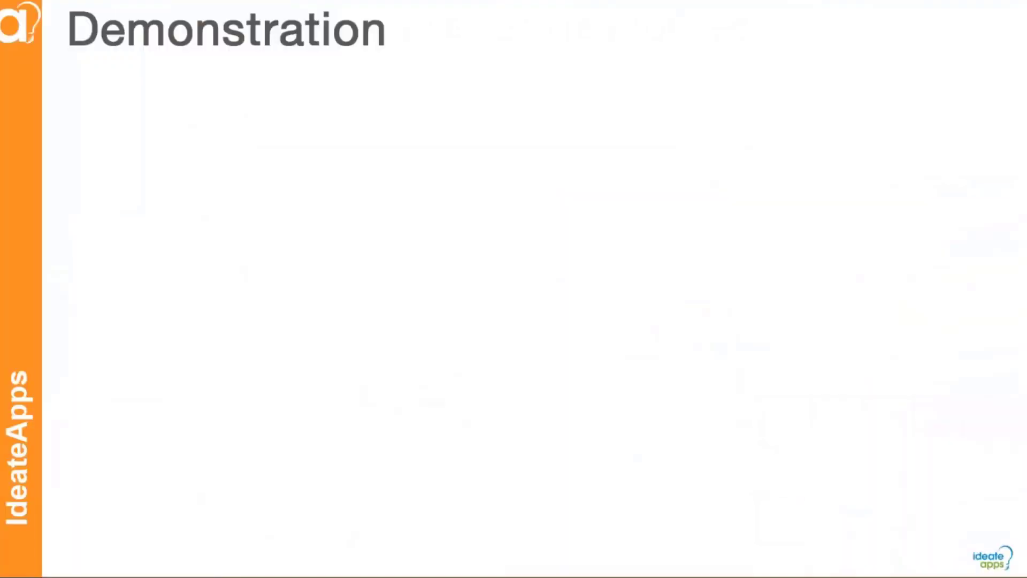